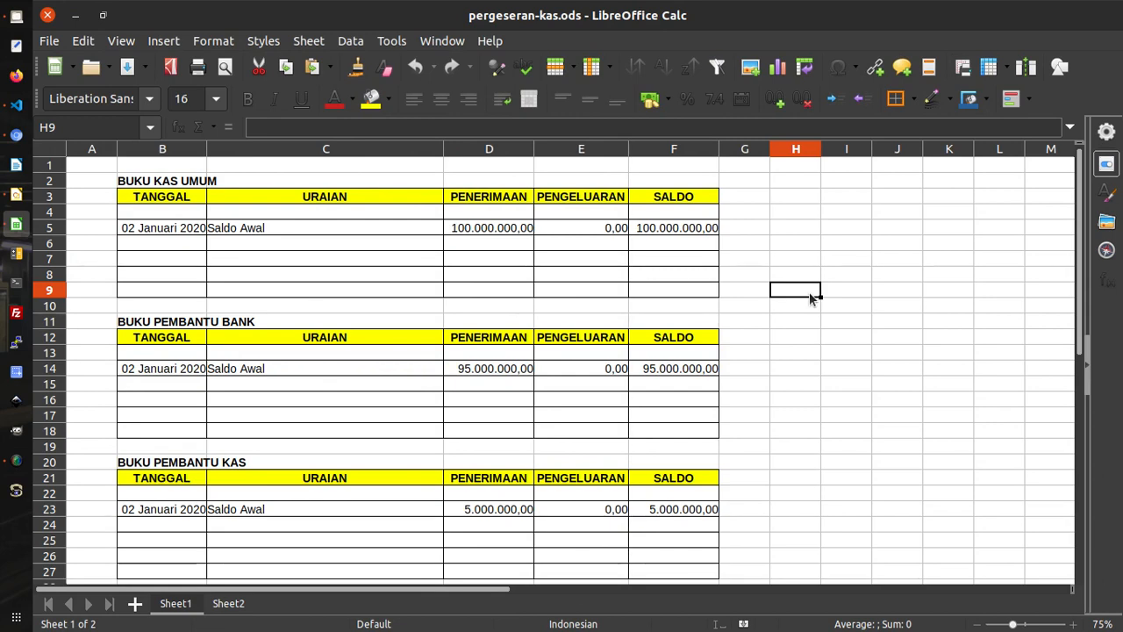
- Examine the opening balance rows and the next empty rows of BUKU KAS UMUM, BUKU PEMBANTU BANK and BUKU PEMBANTU KAS
{"action": "left_click", "coordinate": [174, 185]}
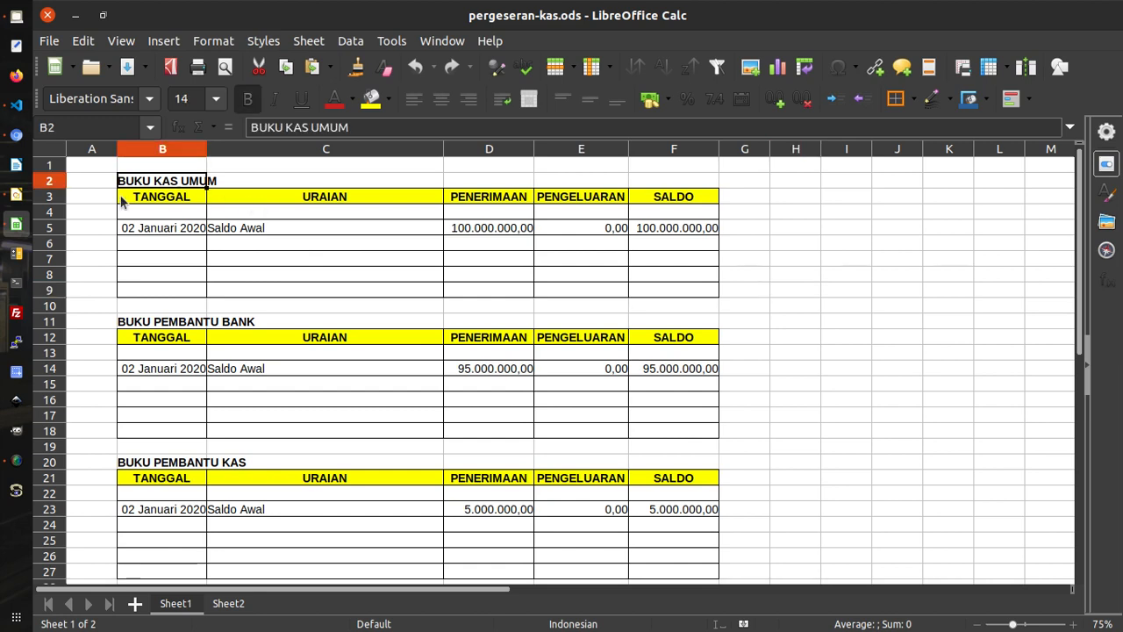
{"action": "left_click", "coordinate": [270, 179]}
{"action": "left_click", "coordinate": [191, 186]}
{"action": "left_click", "coordinate": [327, 248]}
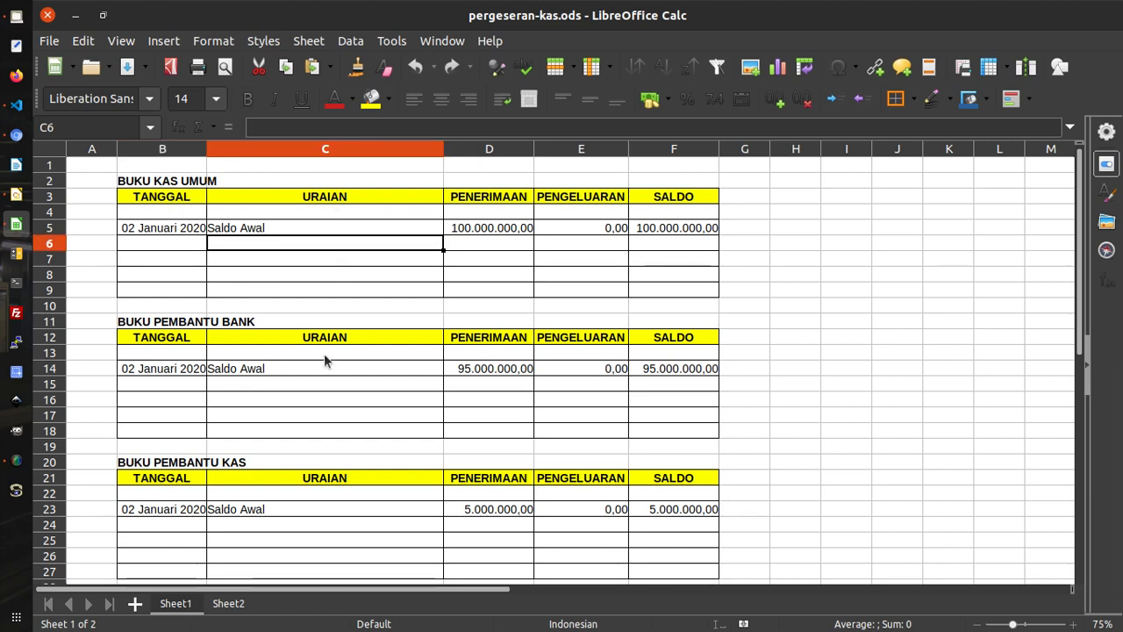
{"action": "left_click", "coordinate": [319, 387]}
{"action": "left_click", "coordinate": [315, 523]}
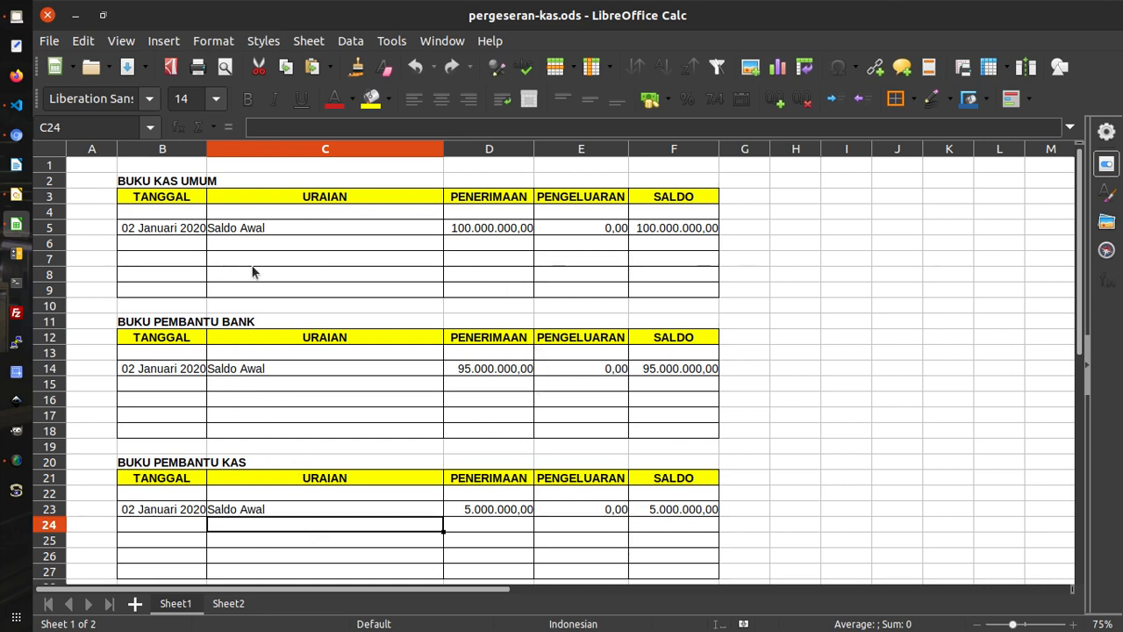
{"action": "left_click", "coordinate": [486, 230]}
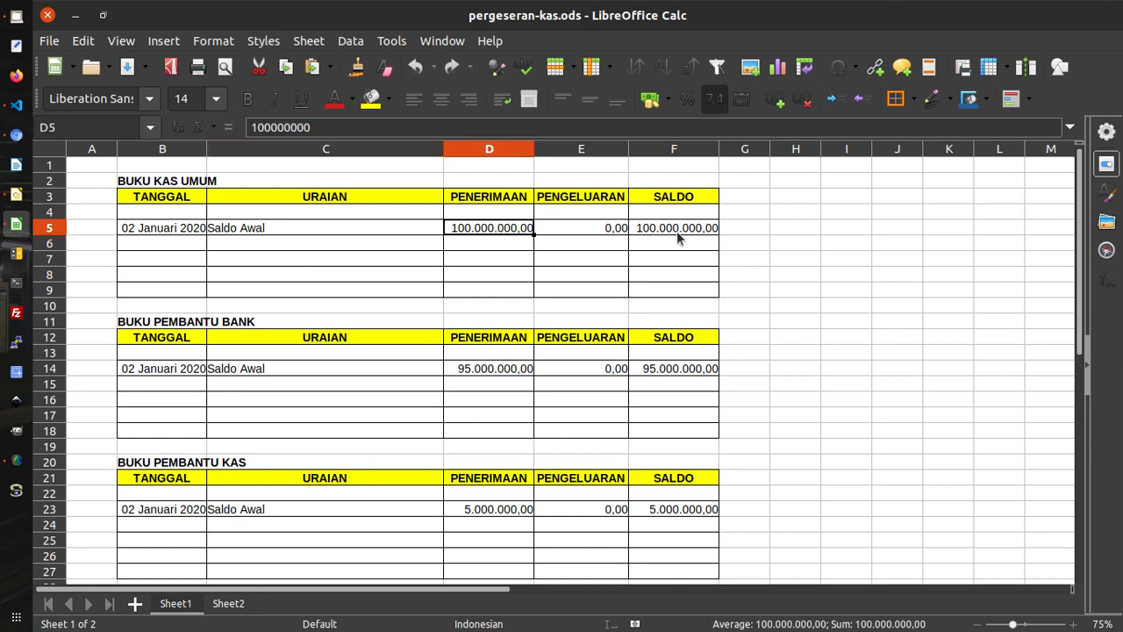
{"action": "left_click", "coordinate": [676, 231]}
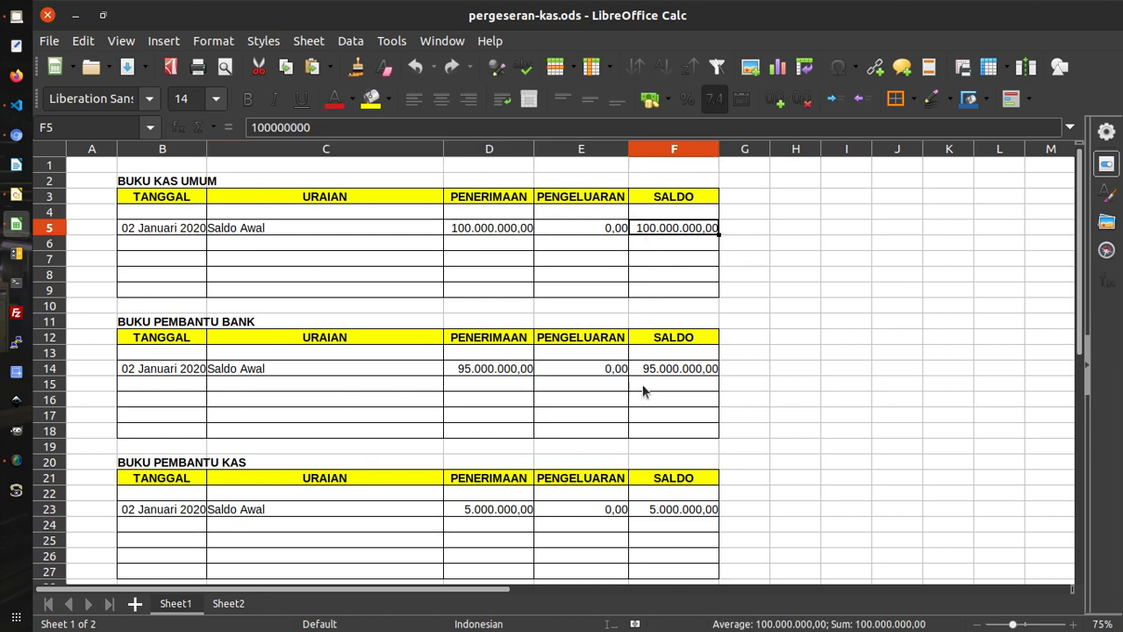
{"action": "left_click", "coordinate": [49, 369]}
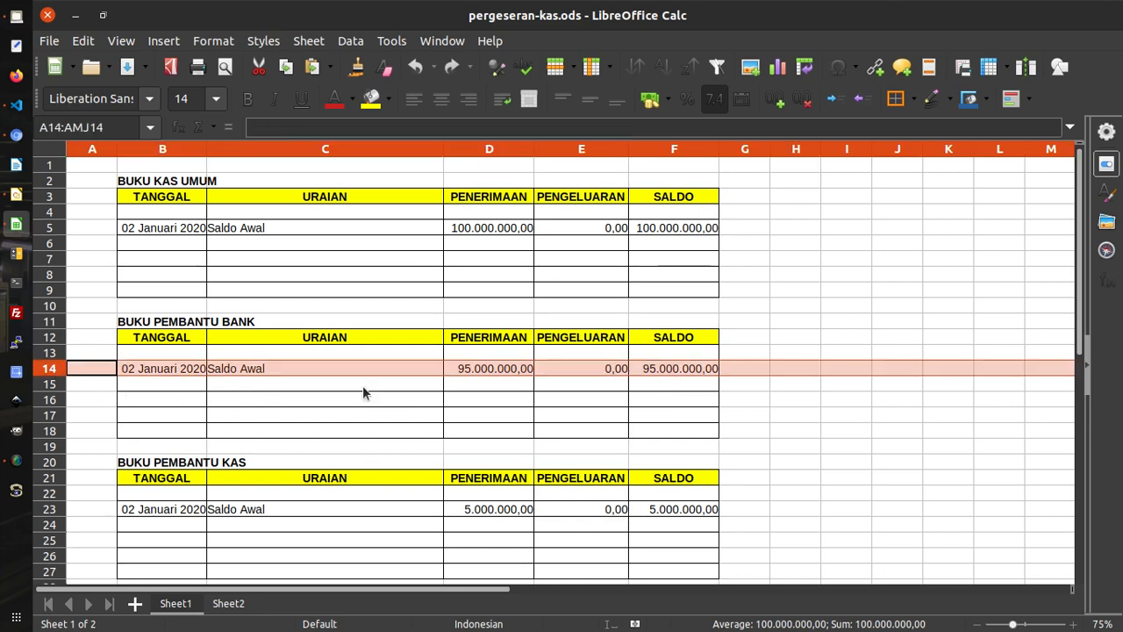
{"action": "left_click", "coordinate": [684, 373]}
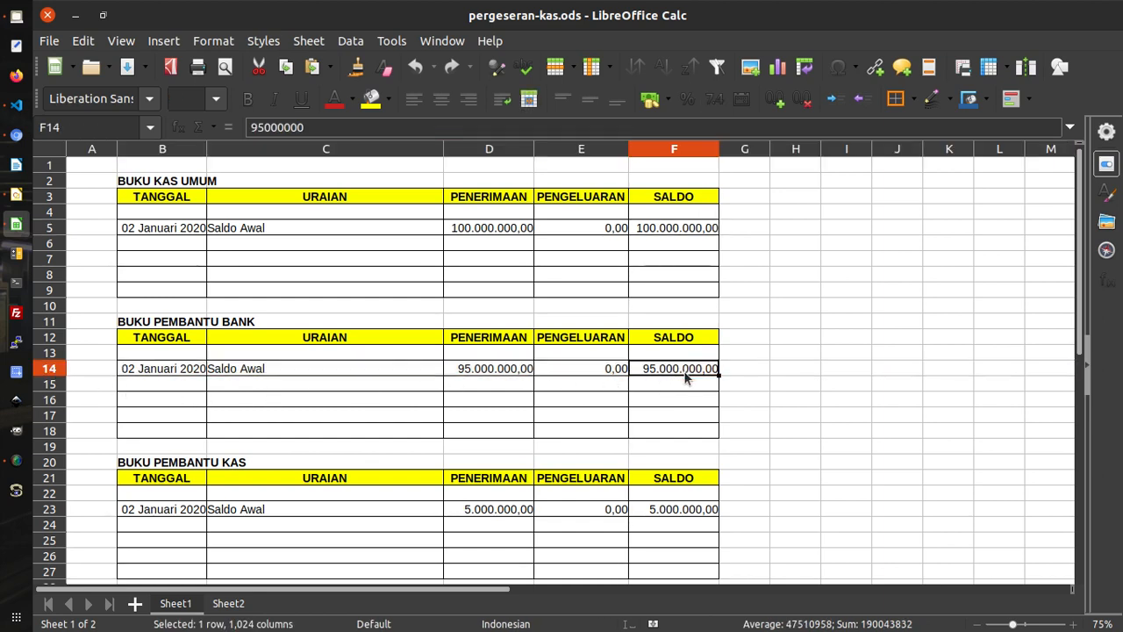
{"action": "left_click", "coordinate": [50, 513]}
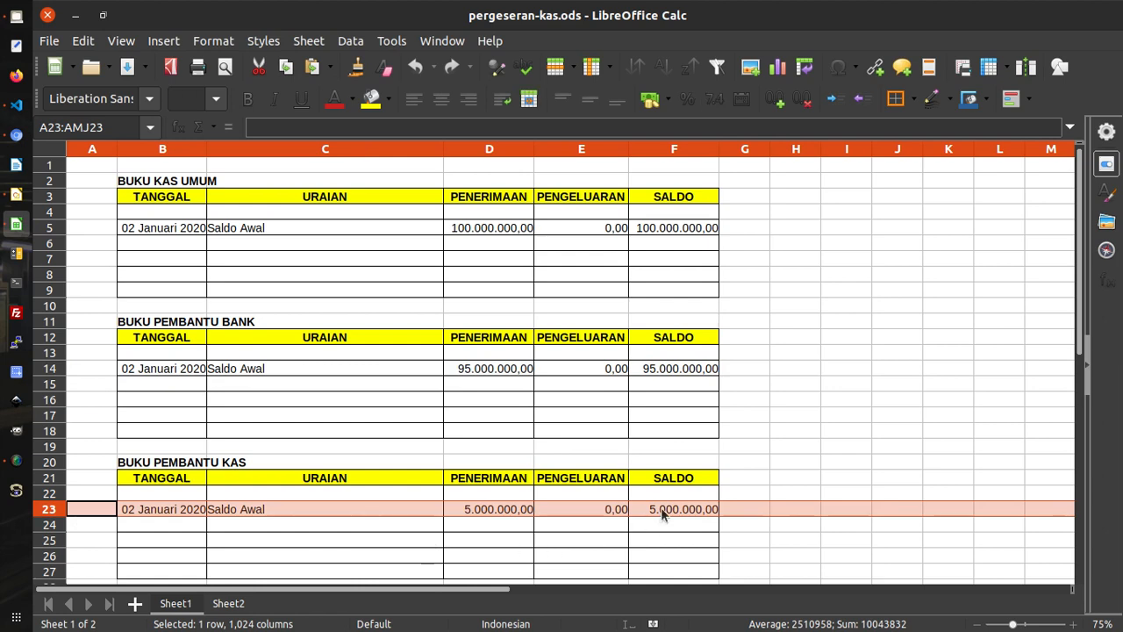
{"action": "left_click", "coordinate": [661, 509]}
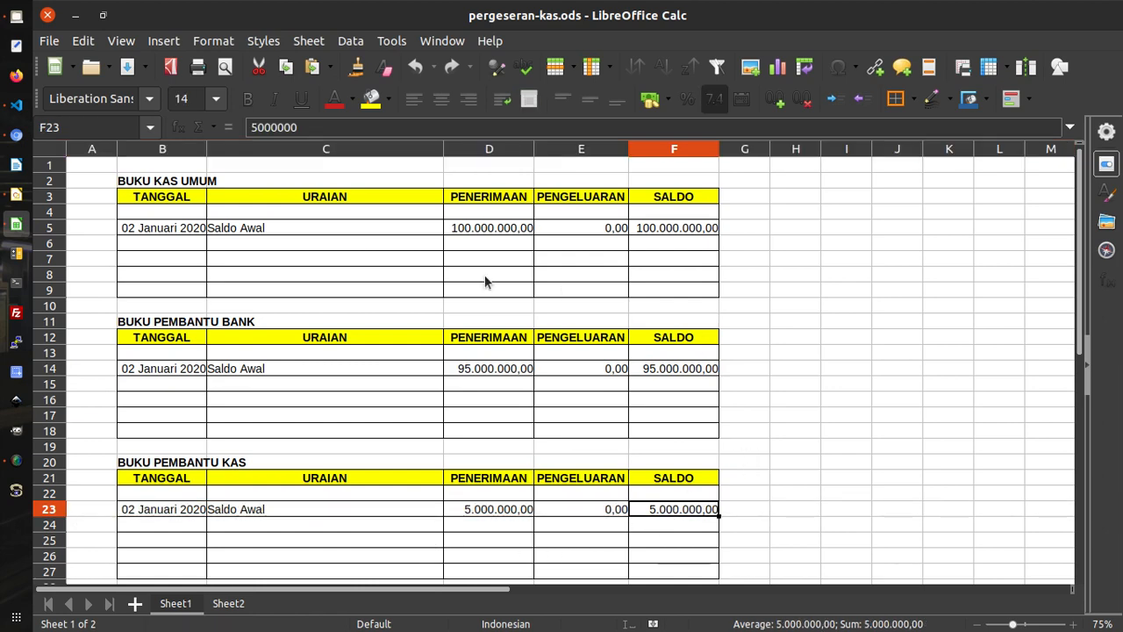
- Enter the date 03/03/2020 in B6, the first empty row below the opening balance of BUKU KAS UMUM
{"action": "left_click", "coordinate": [138, 242]}
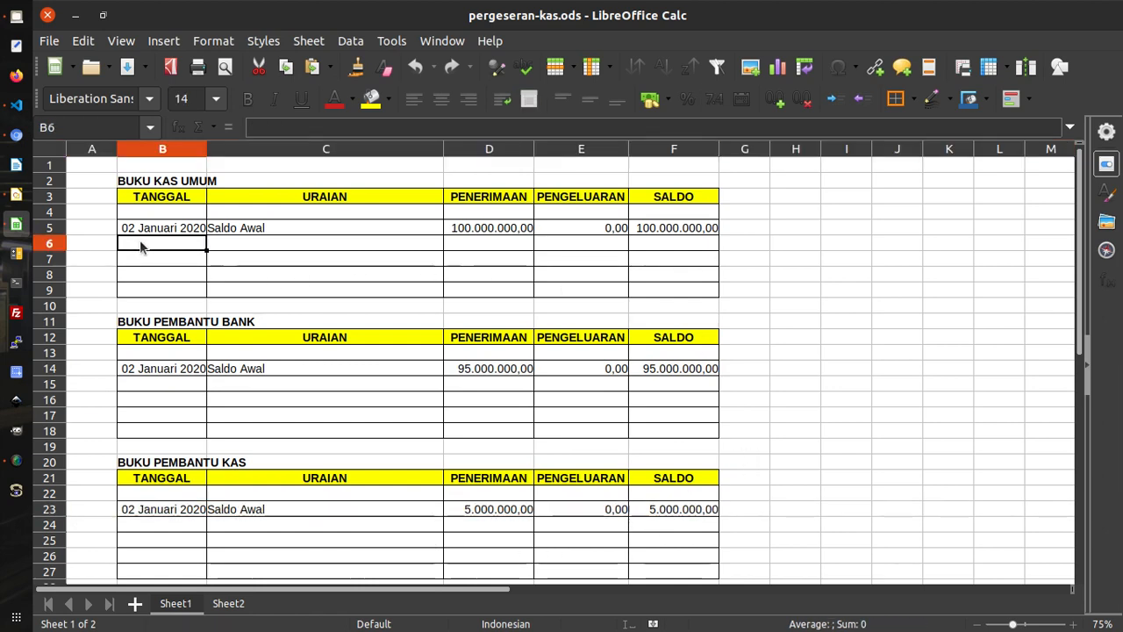
{"action": "type", "text": "03/"}
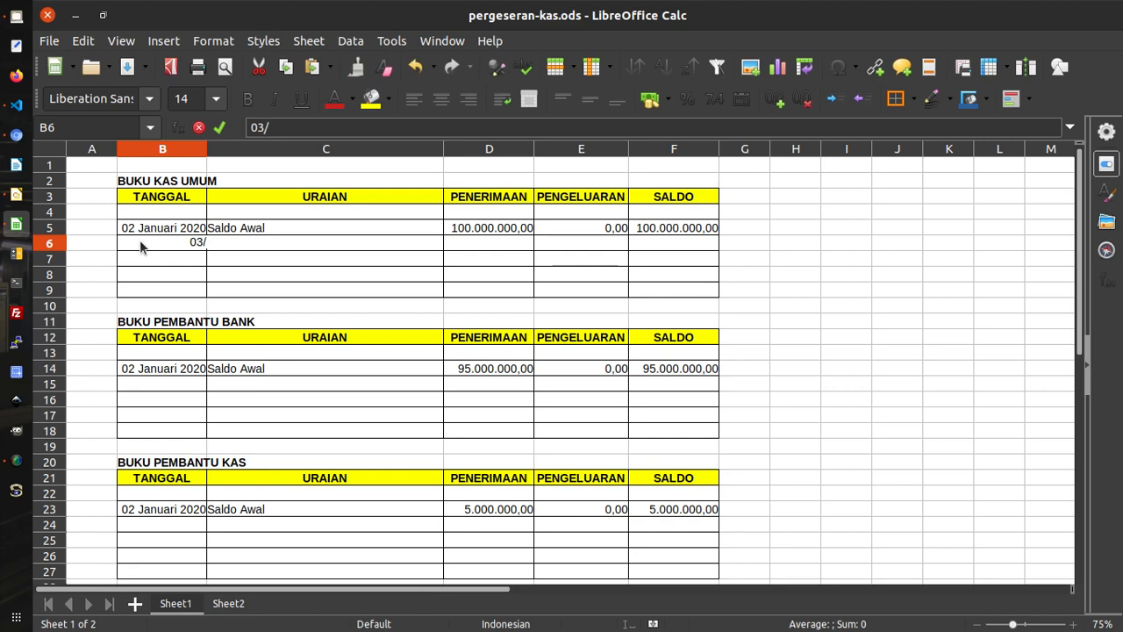
{"action": "type", "text": "03/2020"}
{"action": "key", "text": "Tab"}
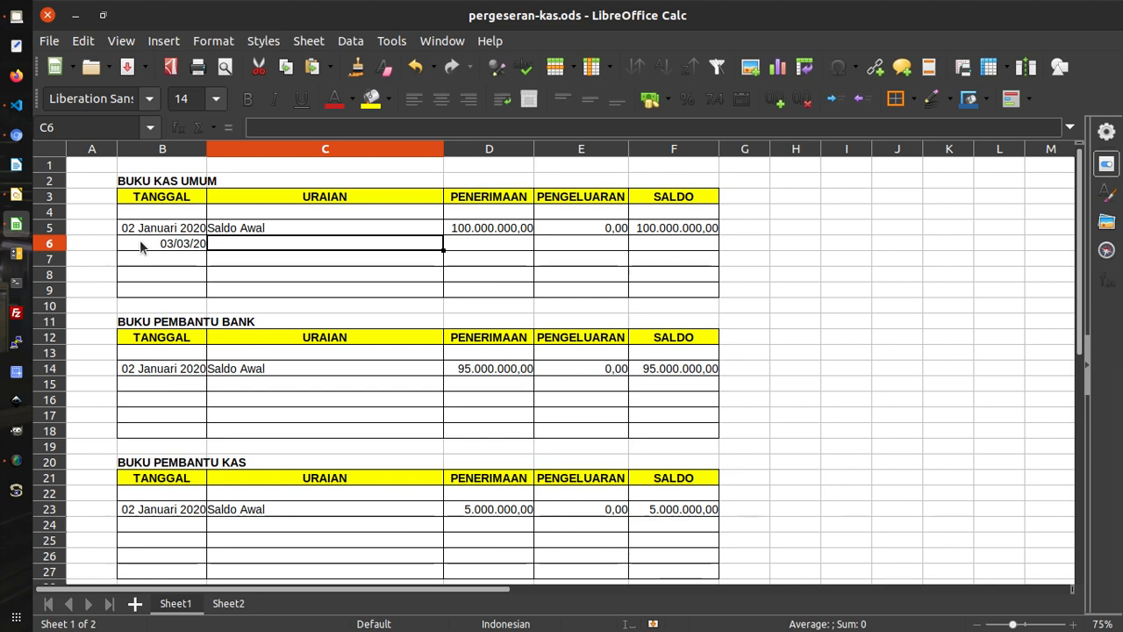
- Enter the description "Ditarik dana BOS bulan Maret dari BJB untuk Kas tunai" in C6 and widen column C to fit it
{"action": "type", "text": "Ditarik"}
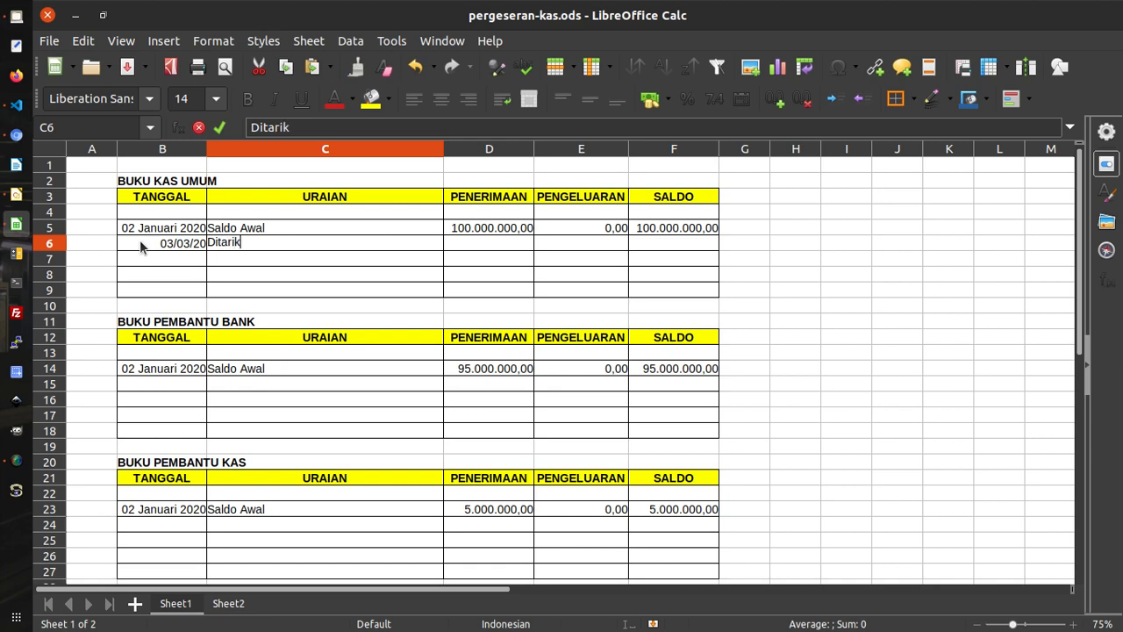
{"action": "type", "text": " dana BOS"}
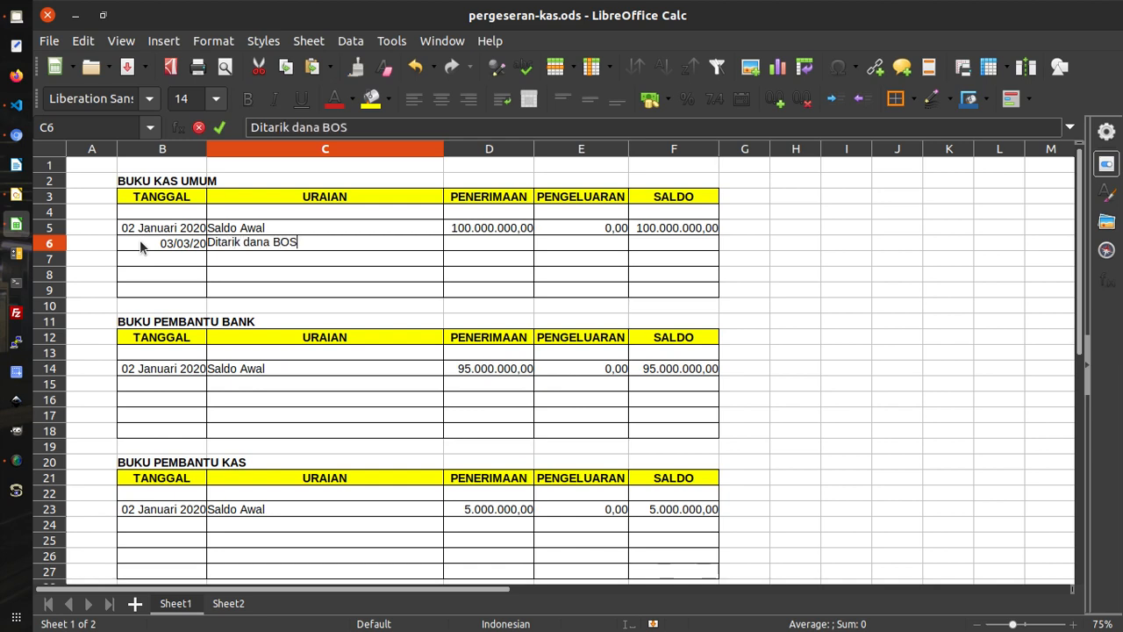
{"action": "type", "text": " bulan Maret"}
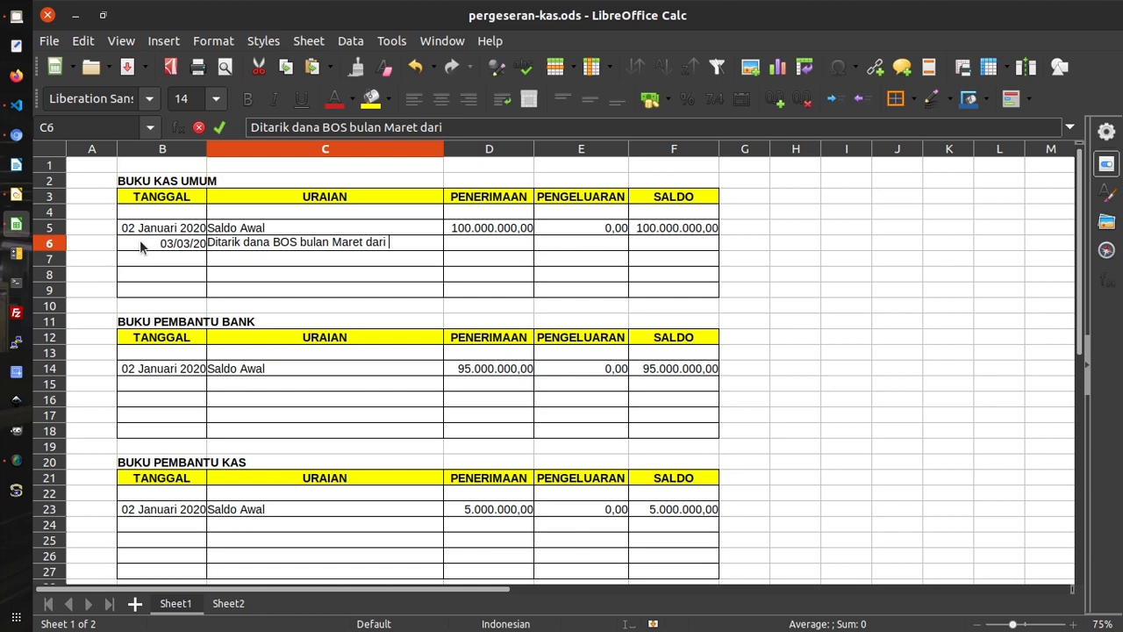
{"action": "type", "text": "dari BJB untuk"}
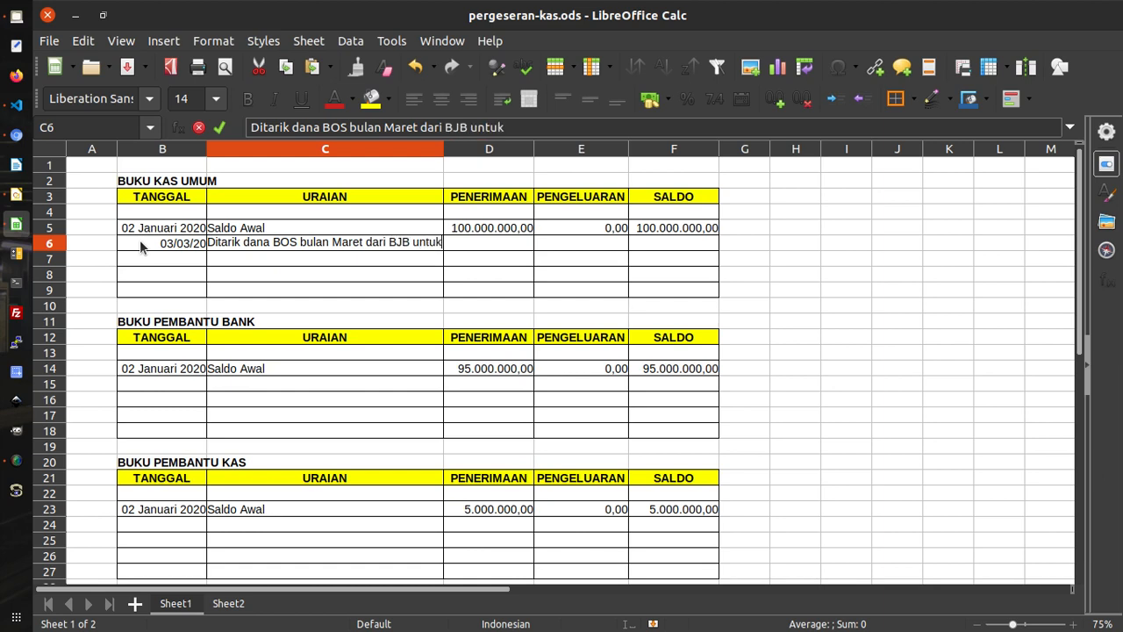
{"action": "type", "text": " Kas tunai"}
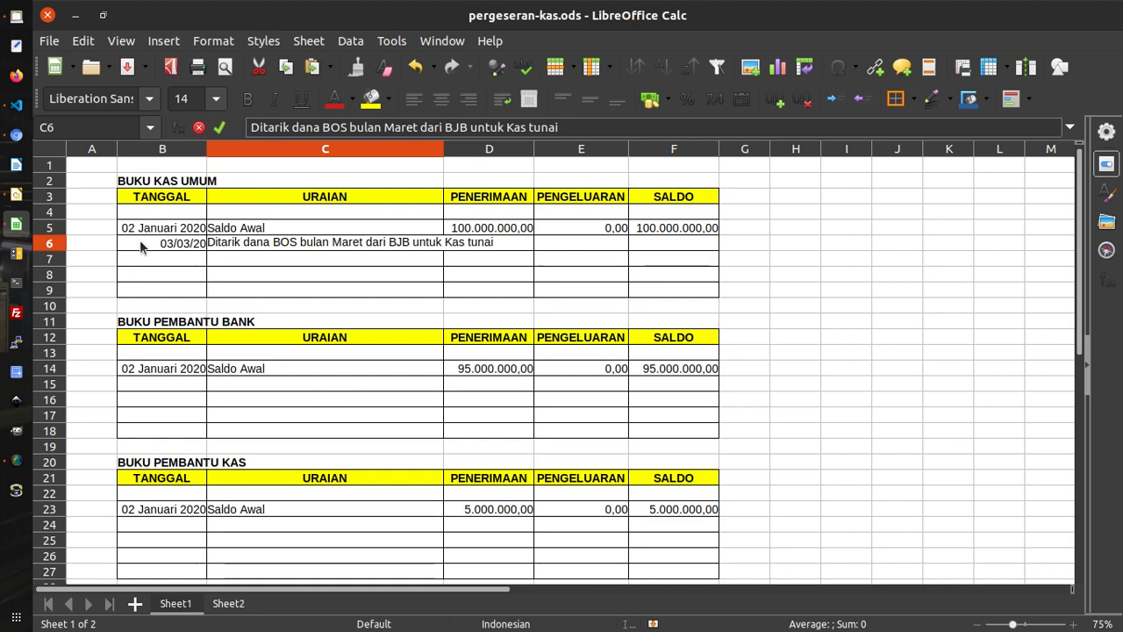
{"action": "key", "text": "Return"}
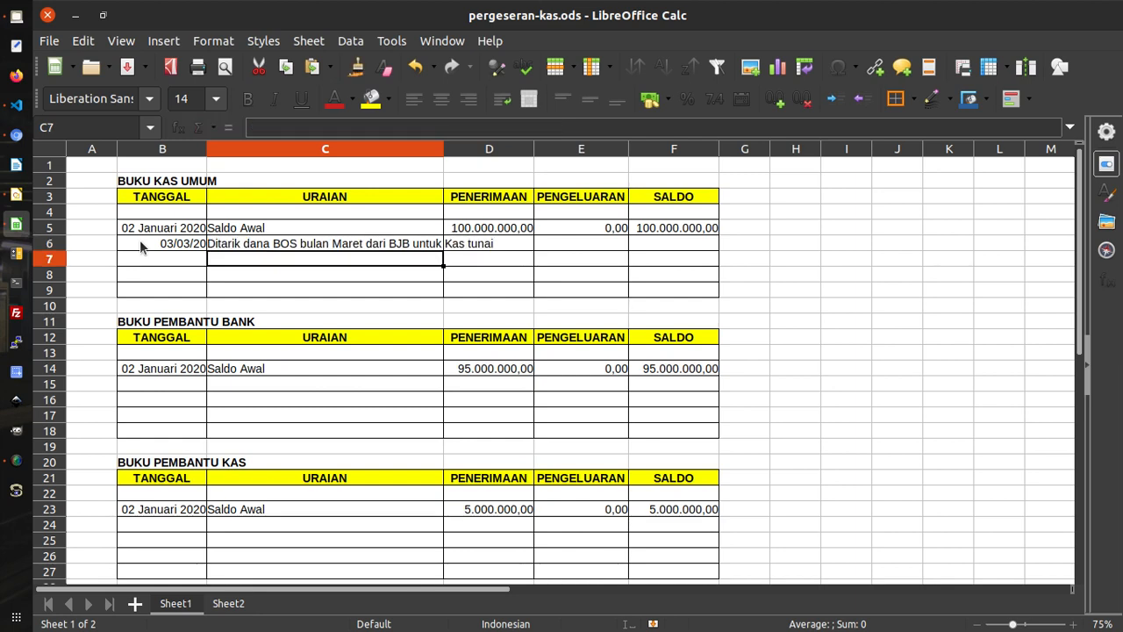
{"action": "left_click_drag", "start_coordinate": [444, 149], "coordinate": [516, 149]}
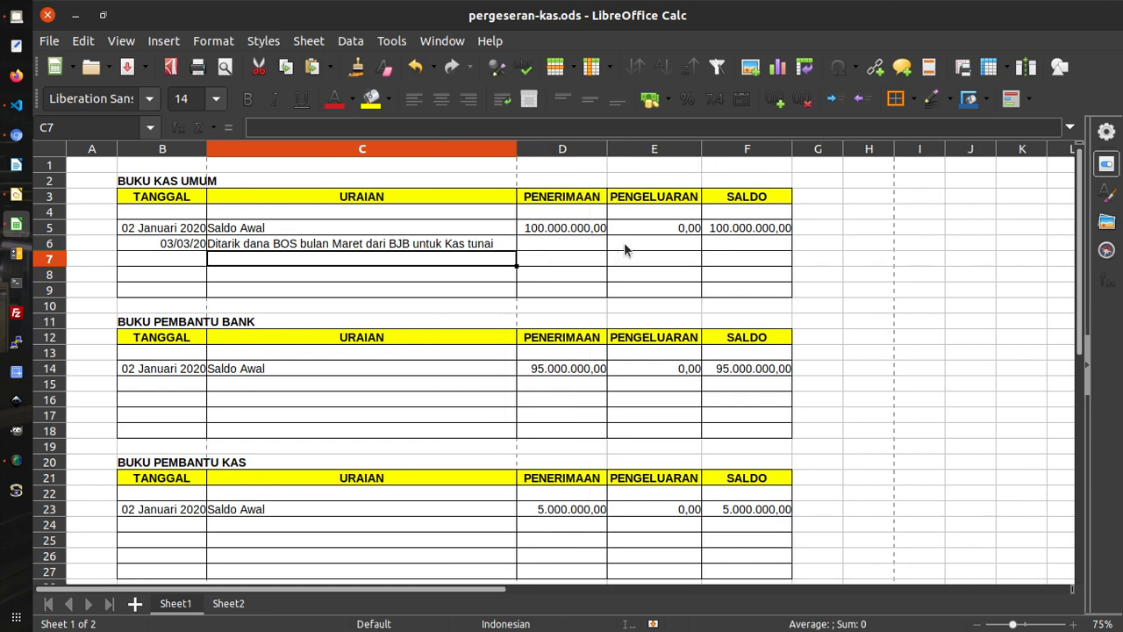
- Fill row 6 of BUKU KAS UMUM with 3000000 under PENGELUARAN and 97000000 under SALDO
{"action": "left_click", "coordinate": [625, 243]}
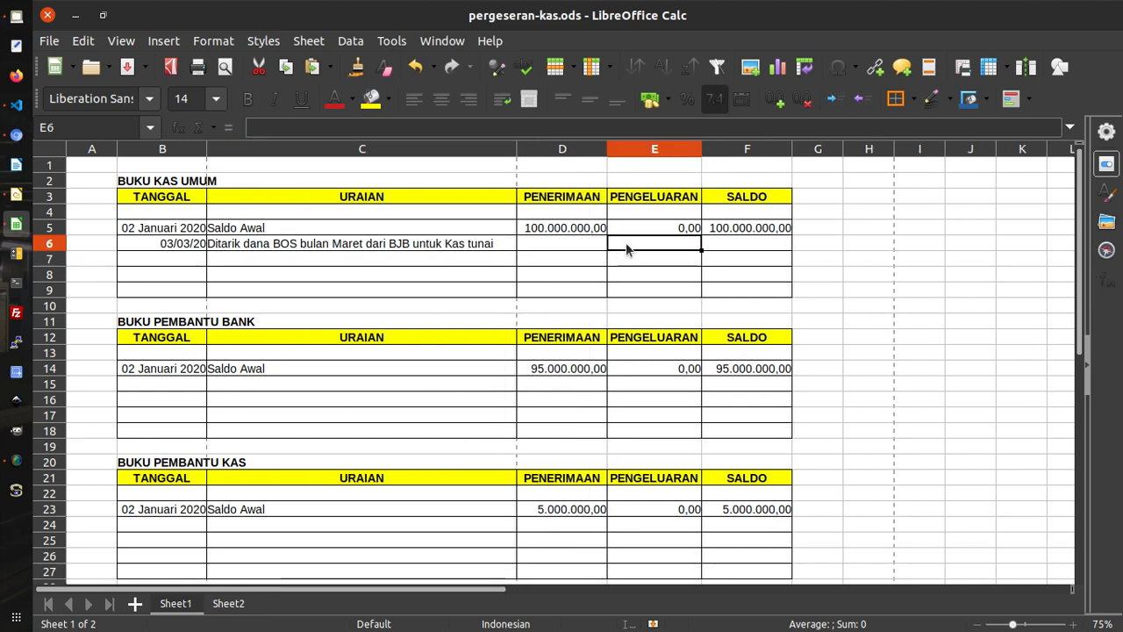
{"action": "type", "text": "3.000."}
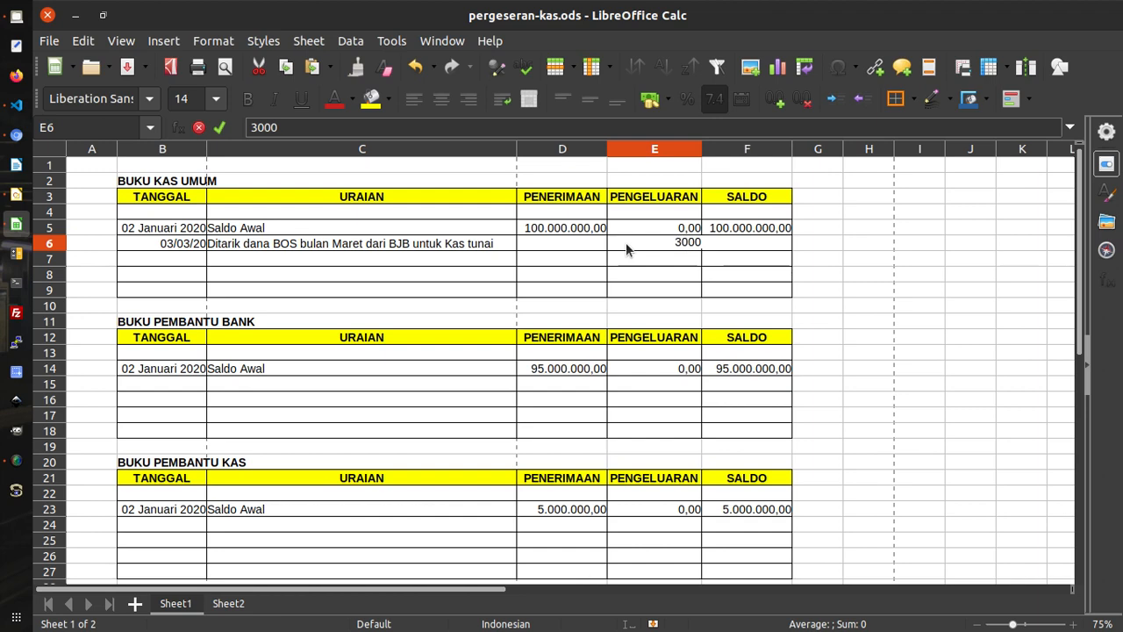
{"action": "type", "text": "000"}
{"action": "key", "text": "Return"}
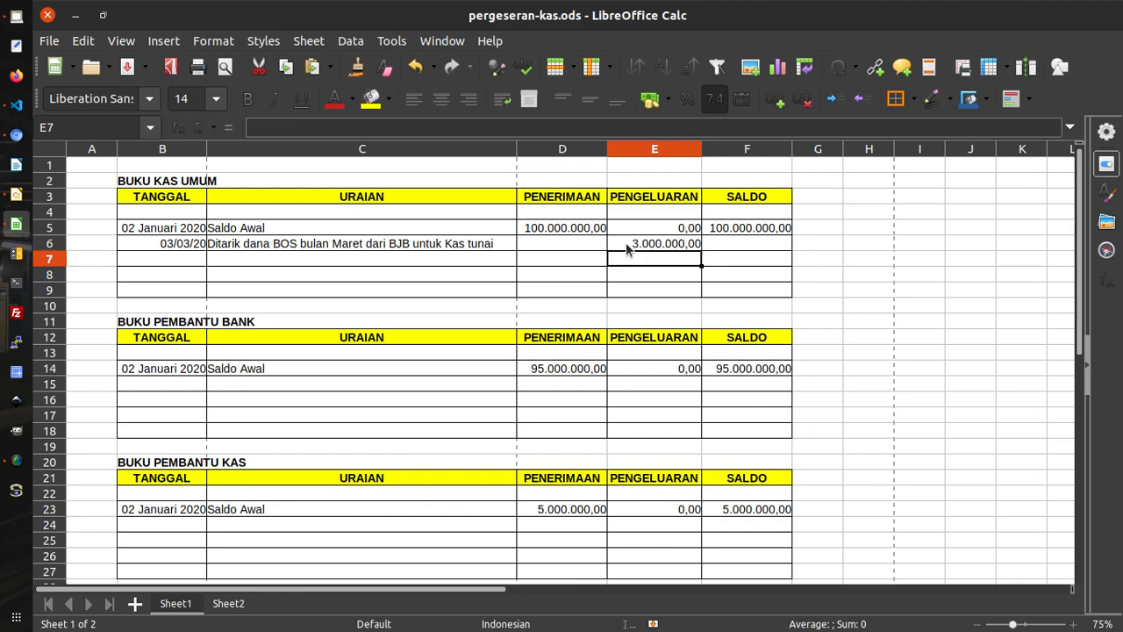
{"action": "left_click", "coordinate": [719, 242]}
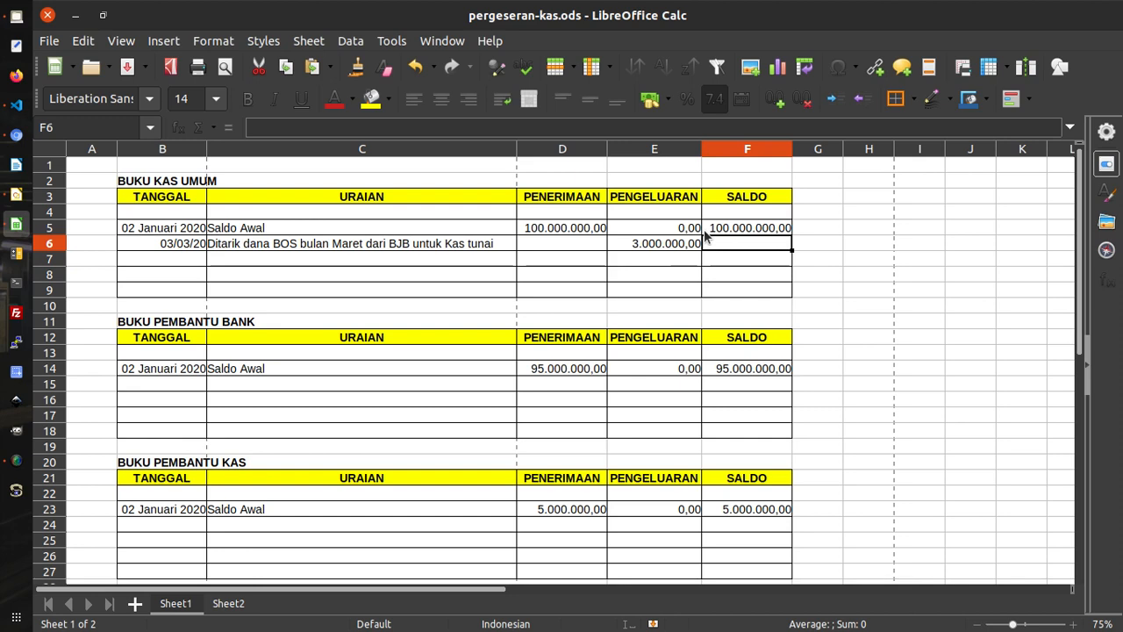
{"action": "type", "text": "97000000"}
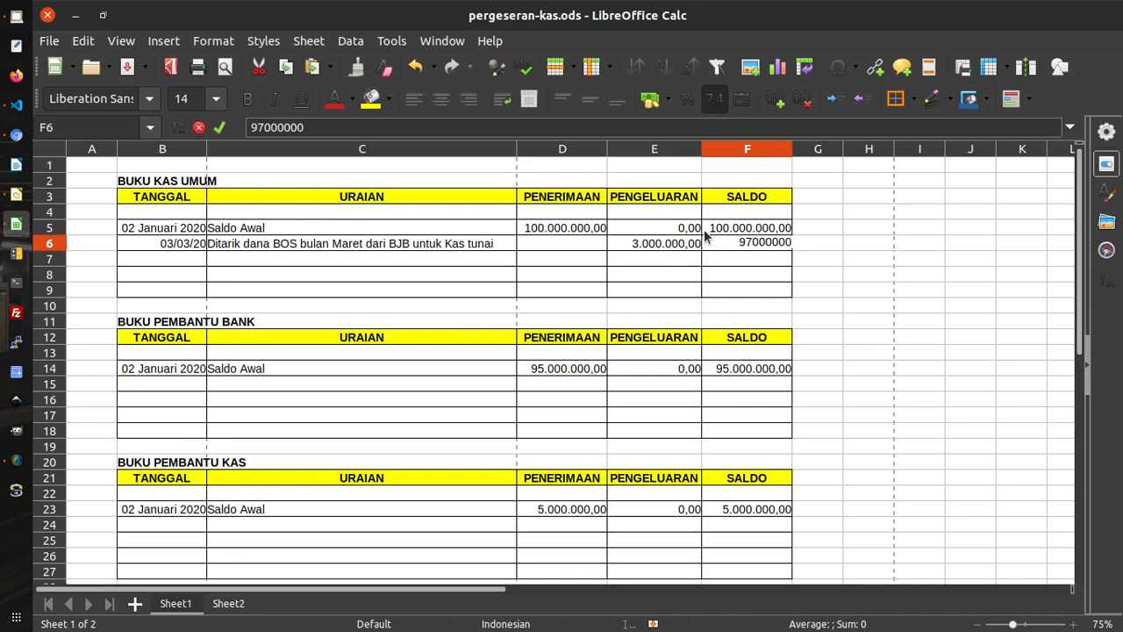
{"action": "key", "text": "Return"}
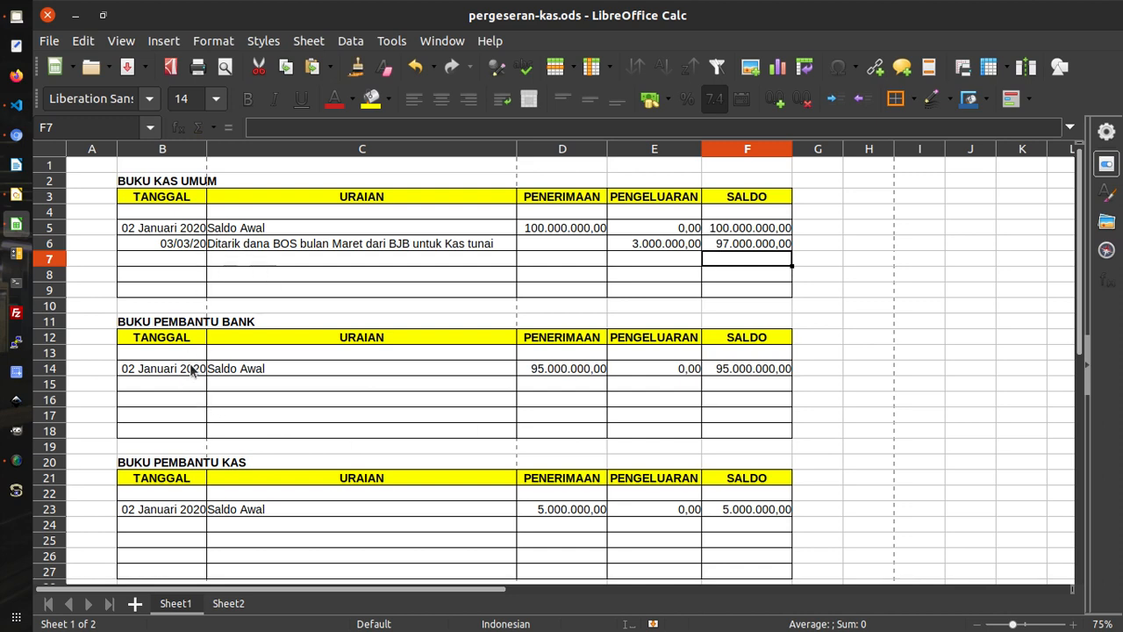
- Copy the withdrawal entry B6:E6 from BUKU KAS UMUM into row 15 of BUKU PEMBANTU BANK, starting at B15
{"action": "left_click_drag", "start_coordinate": [184, 245], "coordinate": [221, 249]}
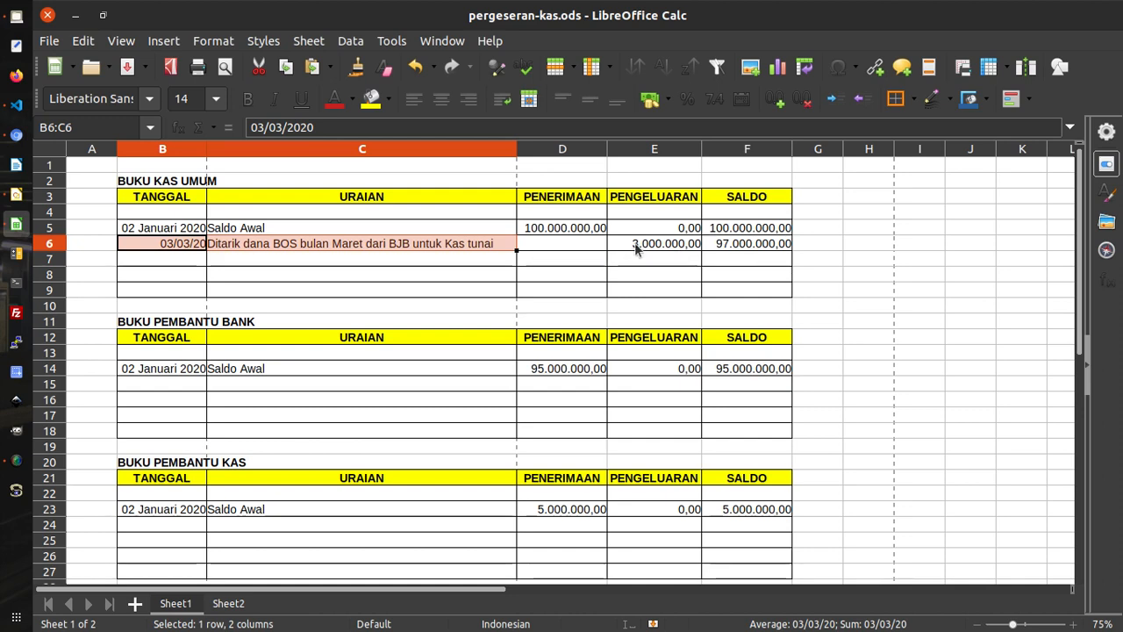
{"action": "left_click", "coordinate": [640, 246], "text": "shift"}
{"action": "key", "text": "ctrl+c"}
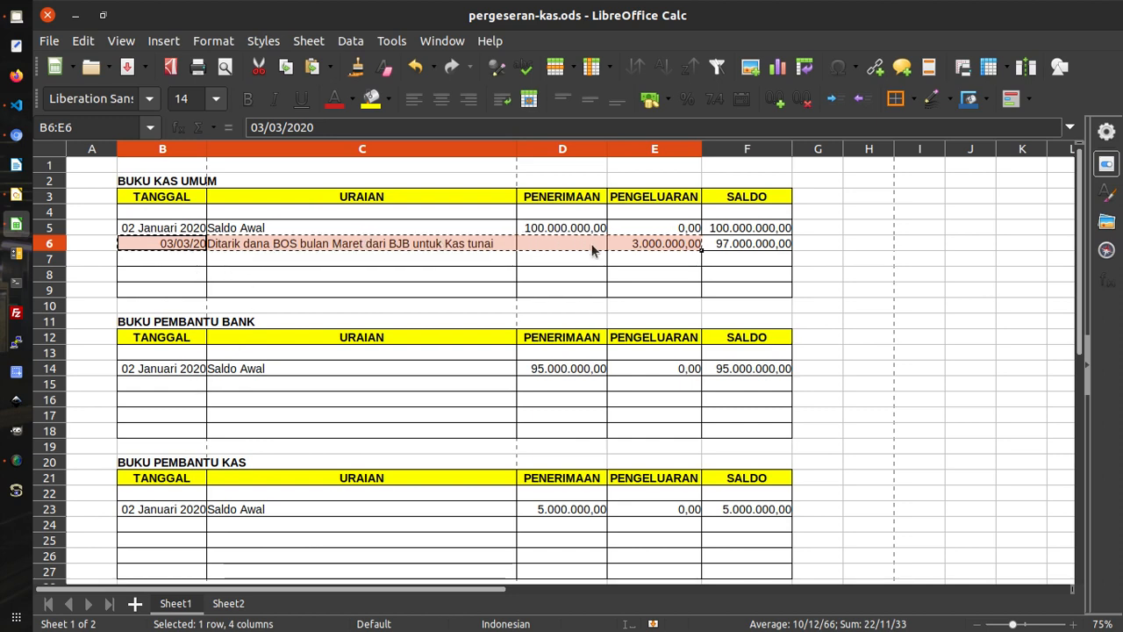
{"action": "left_click", "coordinate": [189, 390]}
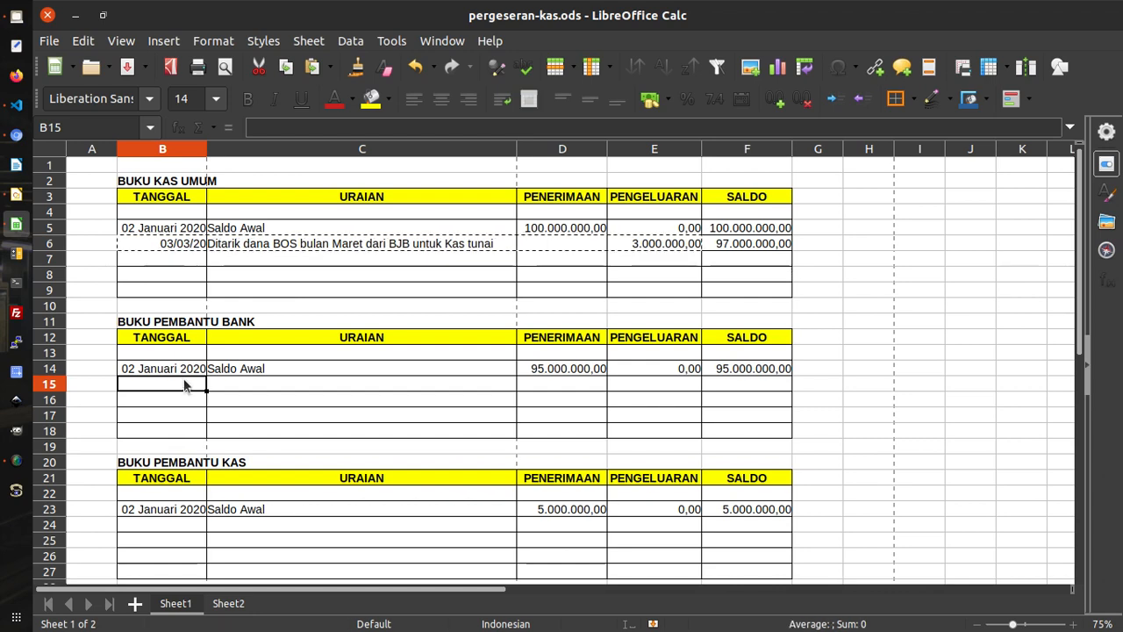
{"action": "key", "text": "ctrl+v"}
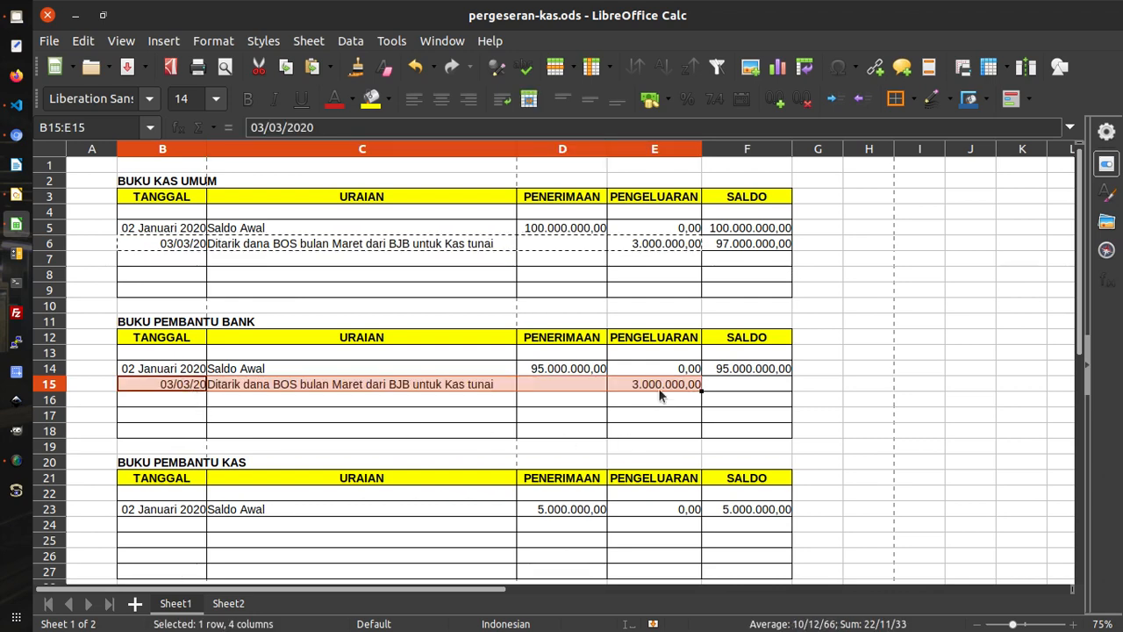
{"action": "left_click", "coordinate": [659, 389]}
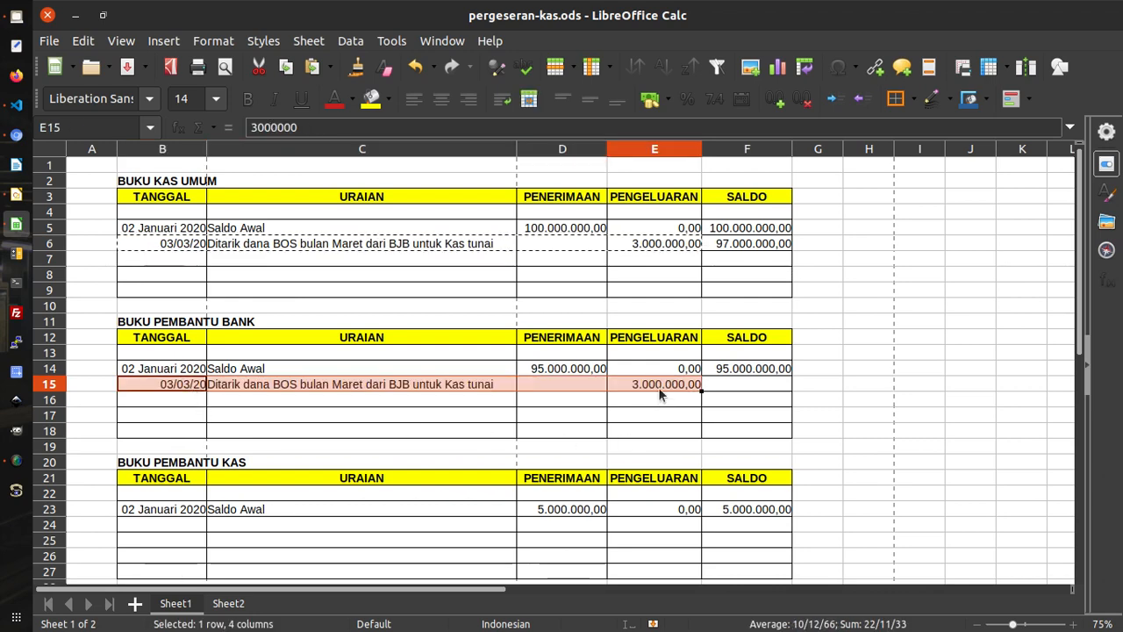
- Calculate the new bank balance in F15 with a formula subtracting the expenditure in E15 from the previous balance in F14
{"action": "left_click", "coordinate": [728, 391]}
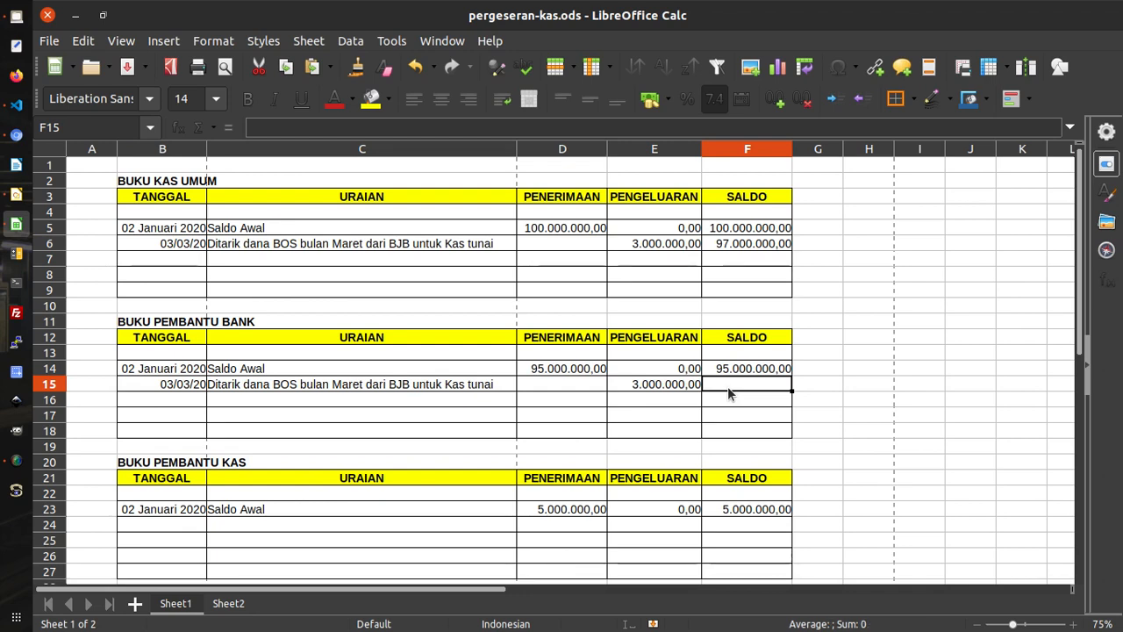
{"action": "type", "text": "="}
{"action": "left_click", "coordinate": [735, 373]}
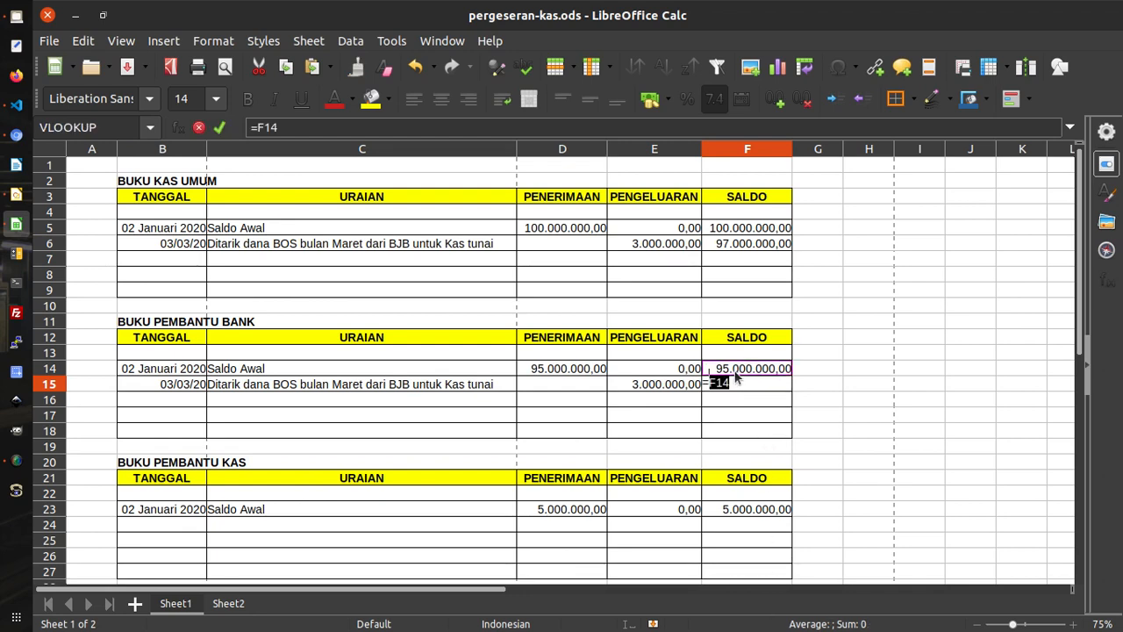
{"action": "type", "text": "-"}
{"action": "left_click", "coordinate": [652, 386]}
{"action": "key", "text": "Return"}
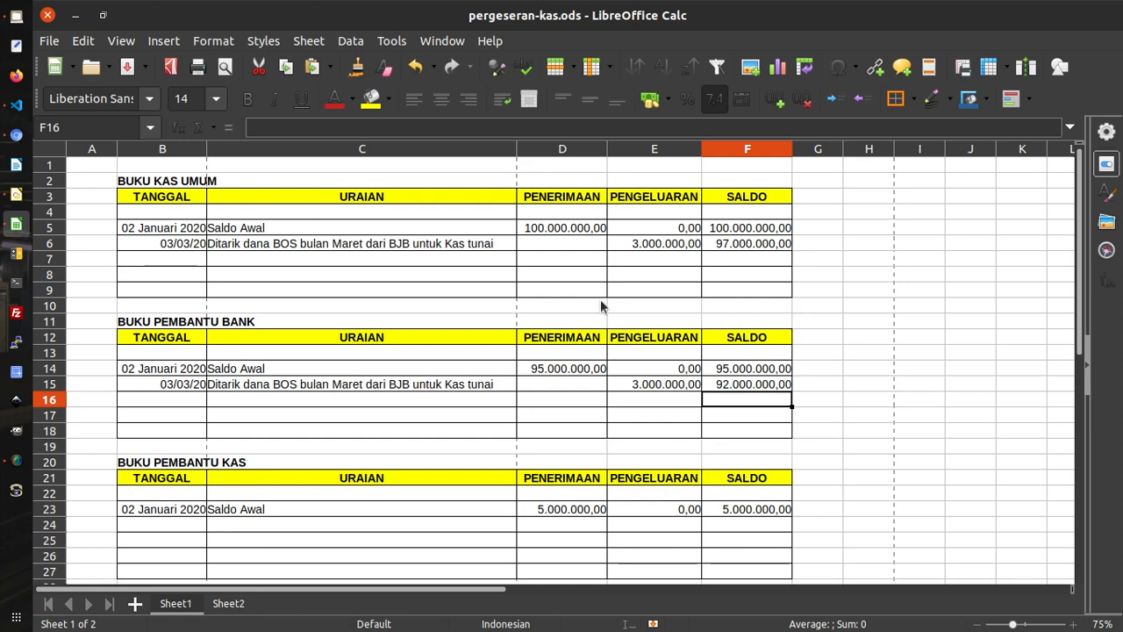
- Enter the date 03/03/2020 in B7, directly below the withdrawal entry in BUKU KAS UMUM
{"action": "left_click", "coordinate": [686, 249]}
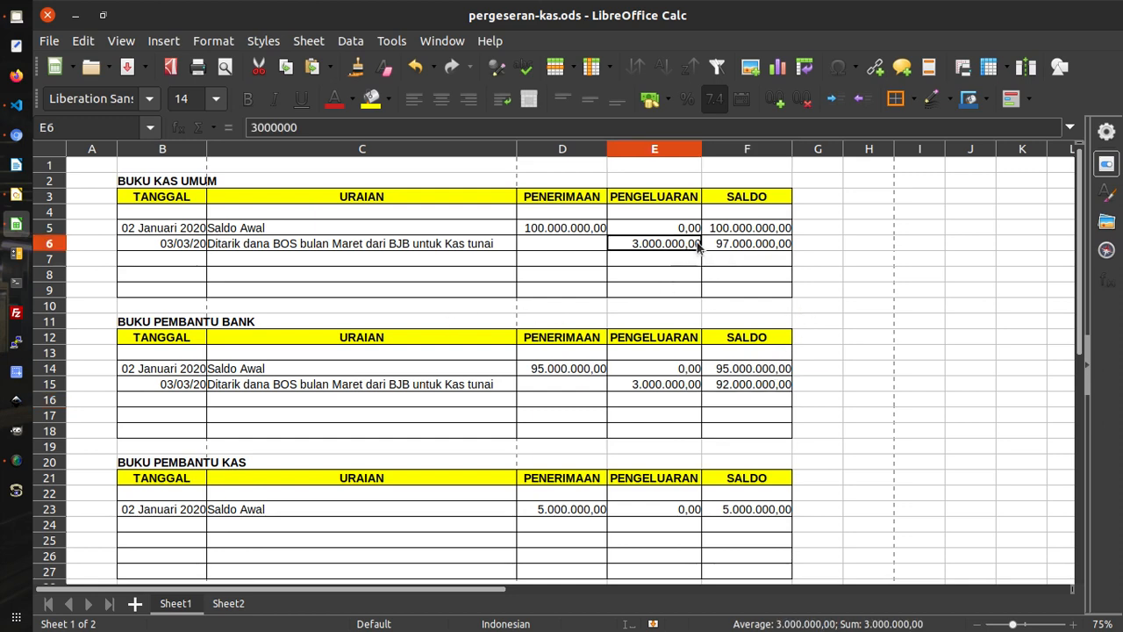
{"action": "left_click", "coordinate": [183, 258]}
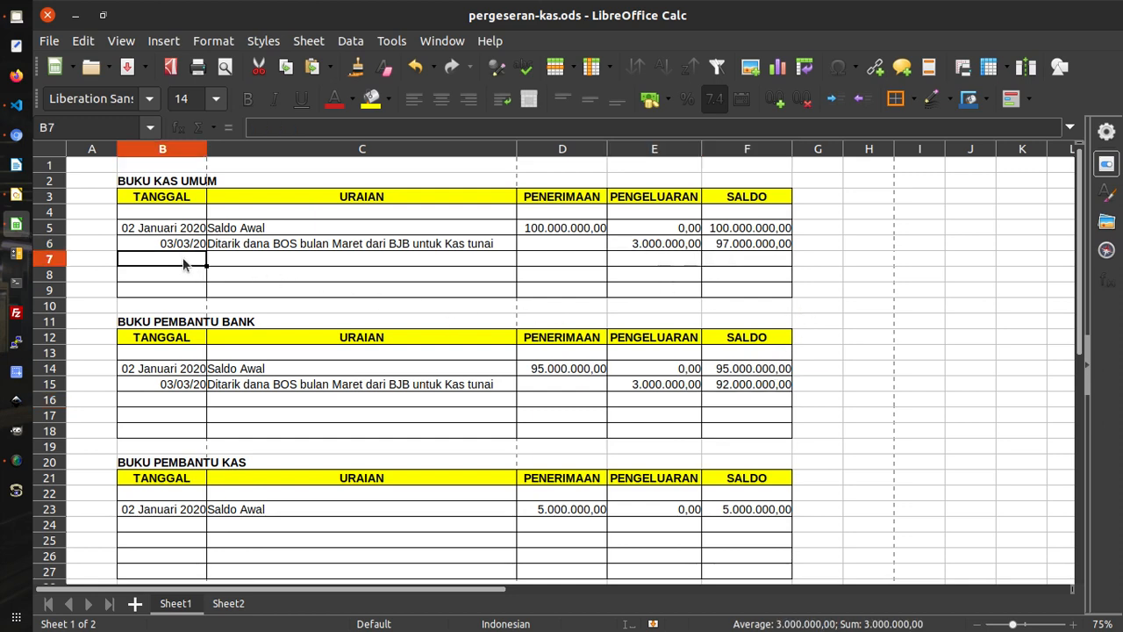
{"action": "key", "text": "ctrl+v"}
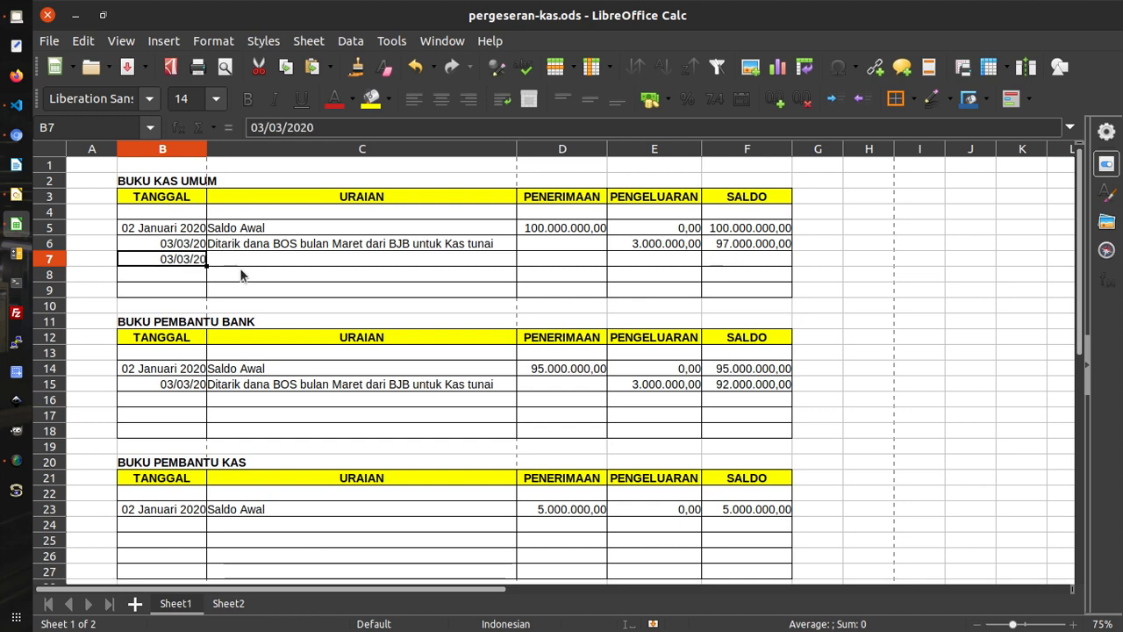
- Enter the description "Diterima dana BOS bulan Maret dari BJB untuk kas tunai" in C7
{"action": "left_click", "coordinate": [254, 260]}
{"action": "type", "text": "Diterima"}
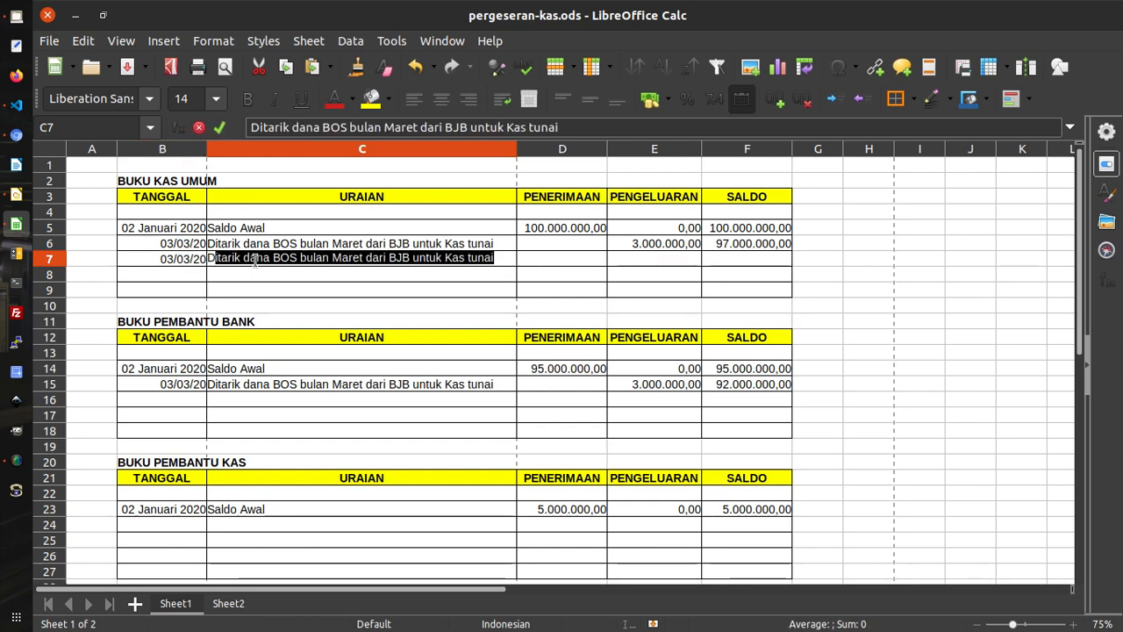
{"action": "type", "text": " da"}
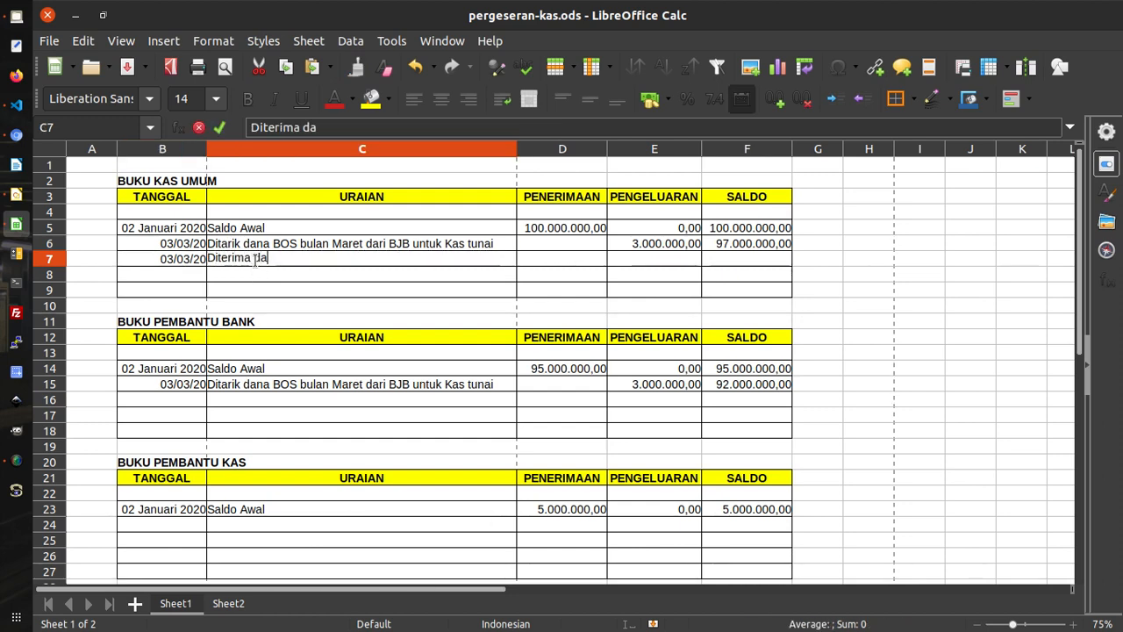
{"action": "type", "text": "na BOS bulan "}
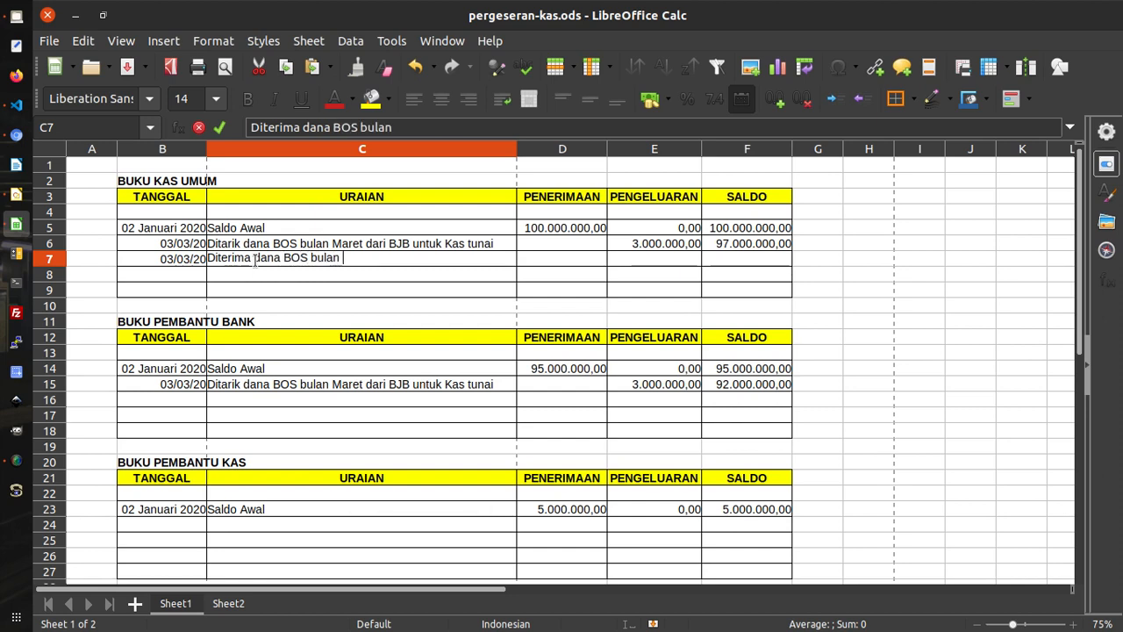
{"action": "type", "text": "Maret dari "}
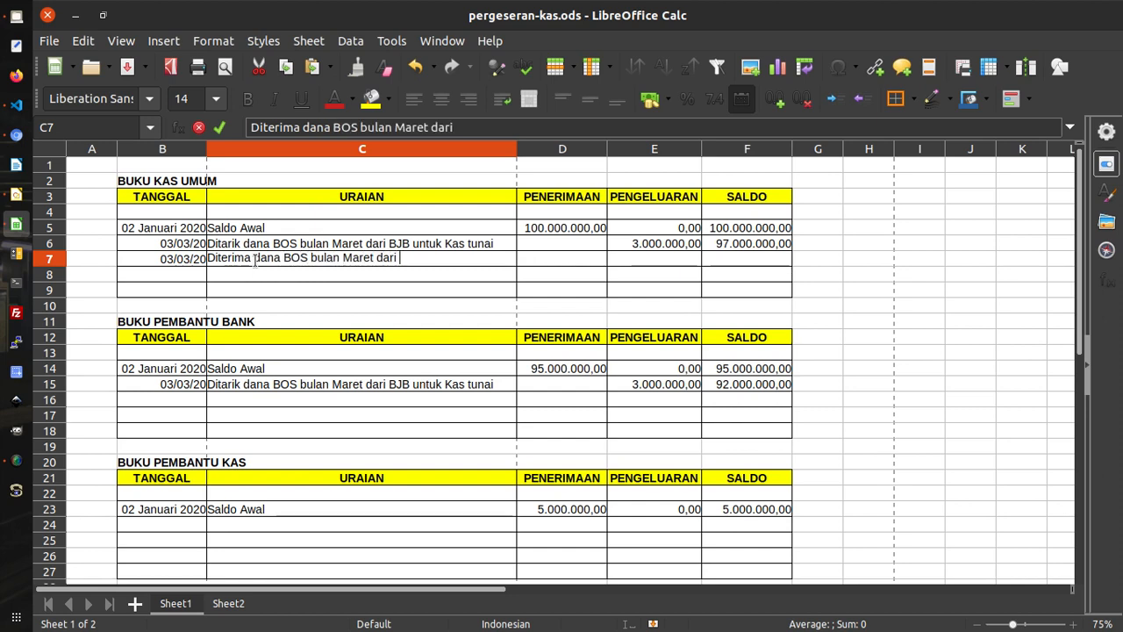
{"action": "type", "text": "BJB unt"}
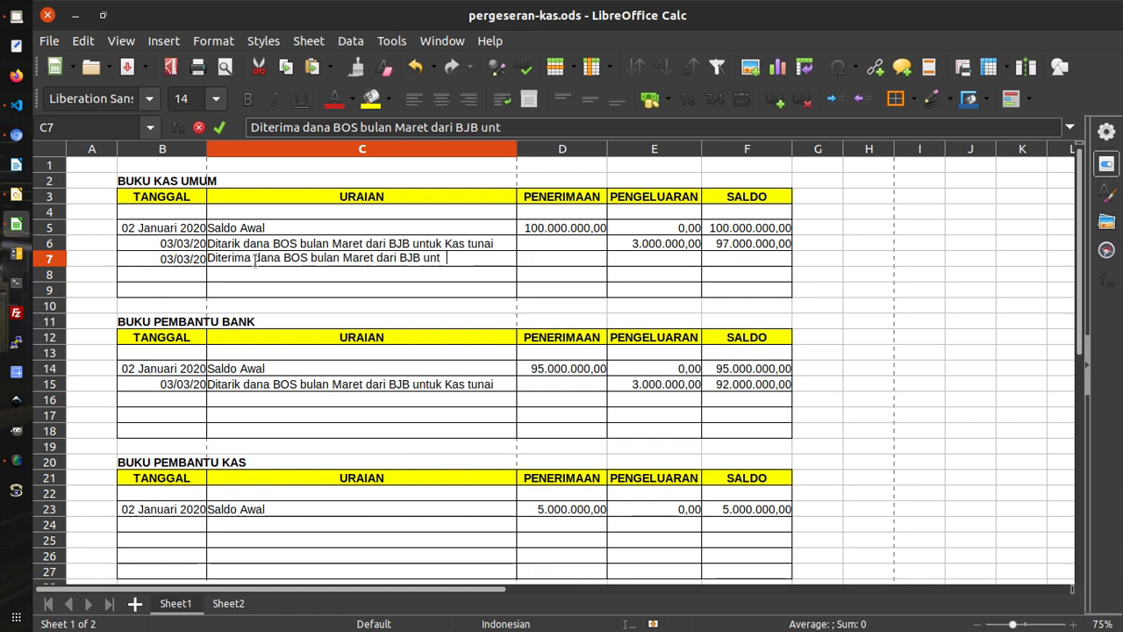
{"action": "type", "text": "uk kas tunai"}
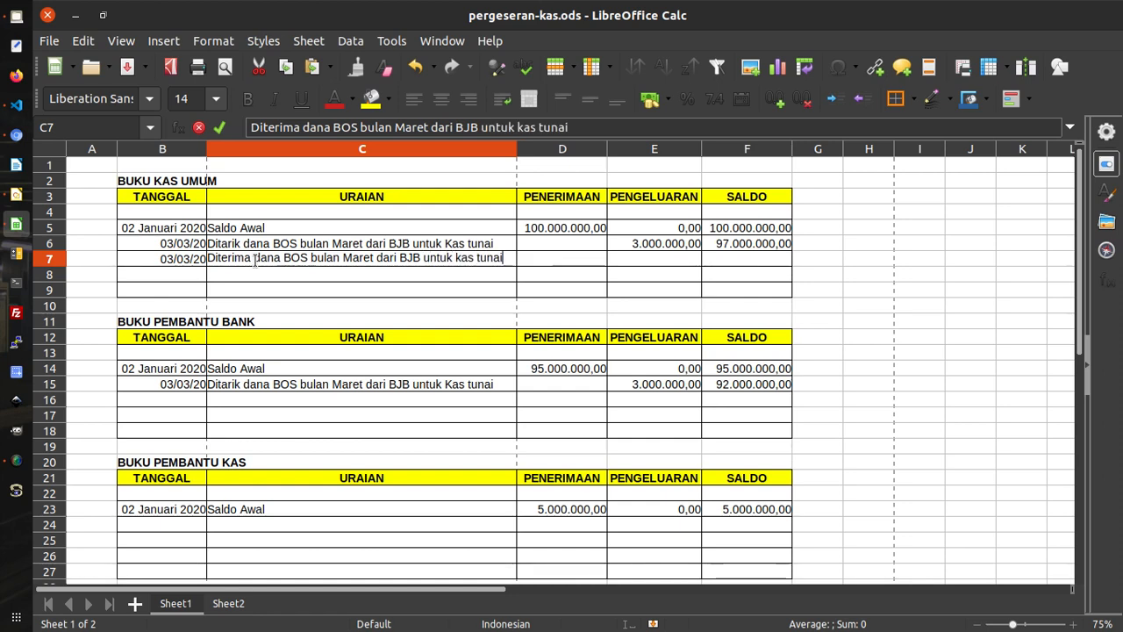
{"action": "key", "text": "Return"}
{"action": "left_click", "coordinate": [254, 261]}
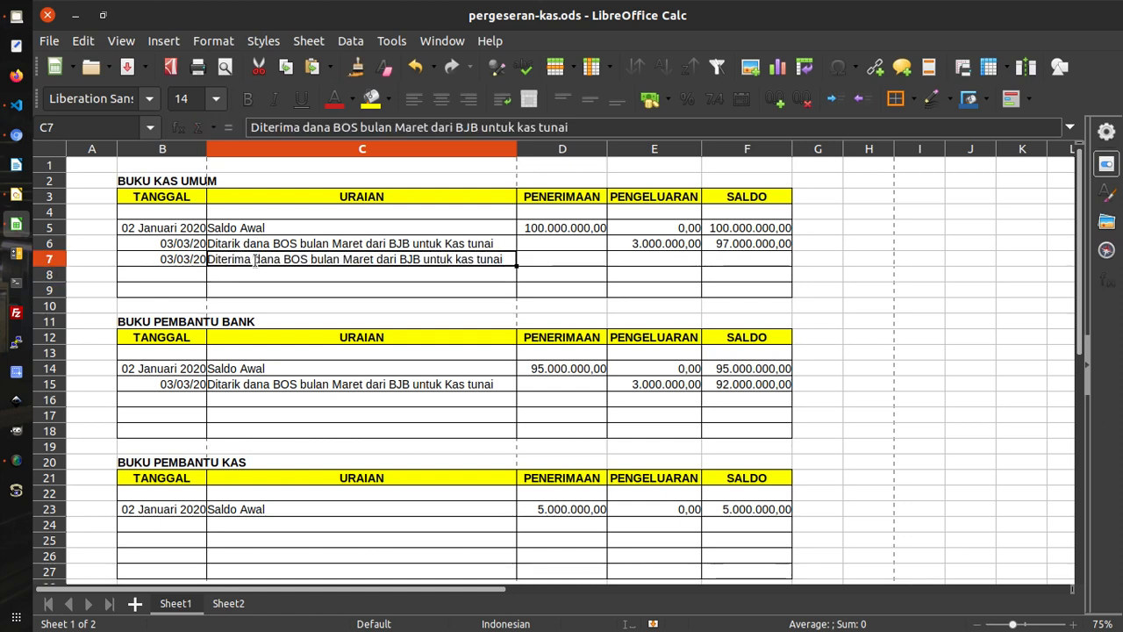
- Enter 3000000 under PENERIMAAN in D7 for the received cash
{"action": "key", "text": "Tab"}
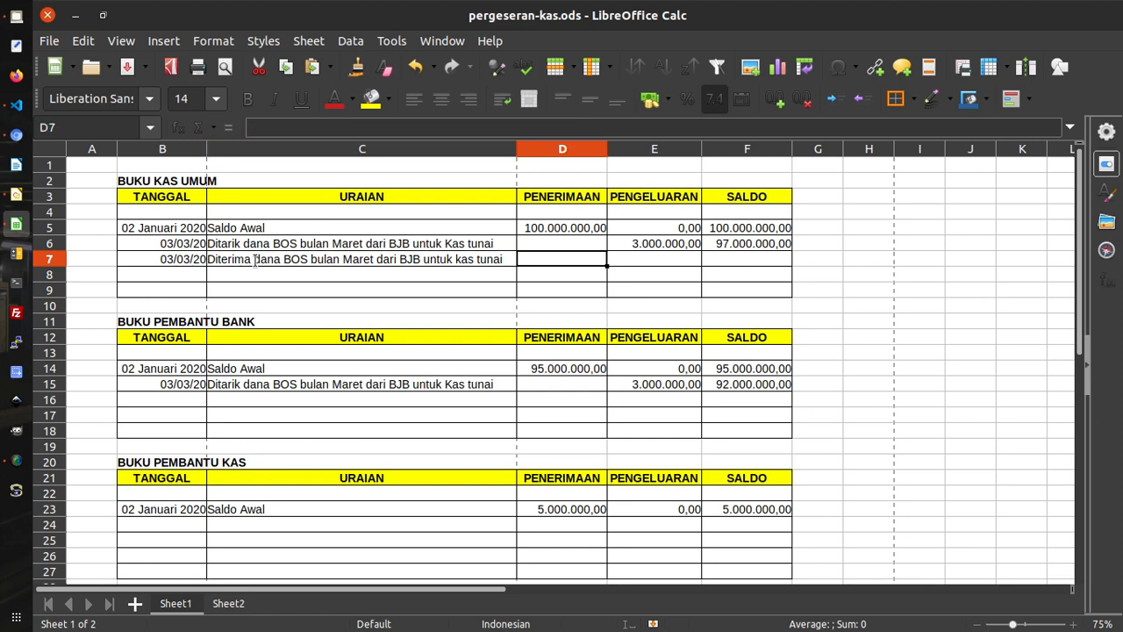
{"action": "left_click", "coordinate": [615, 244]}
{"action": "left_click", "coordinate": [594, 257]}
{"action": "type", "text": "3.000.0"}
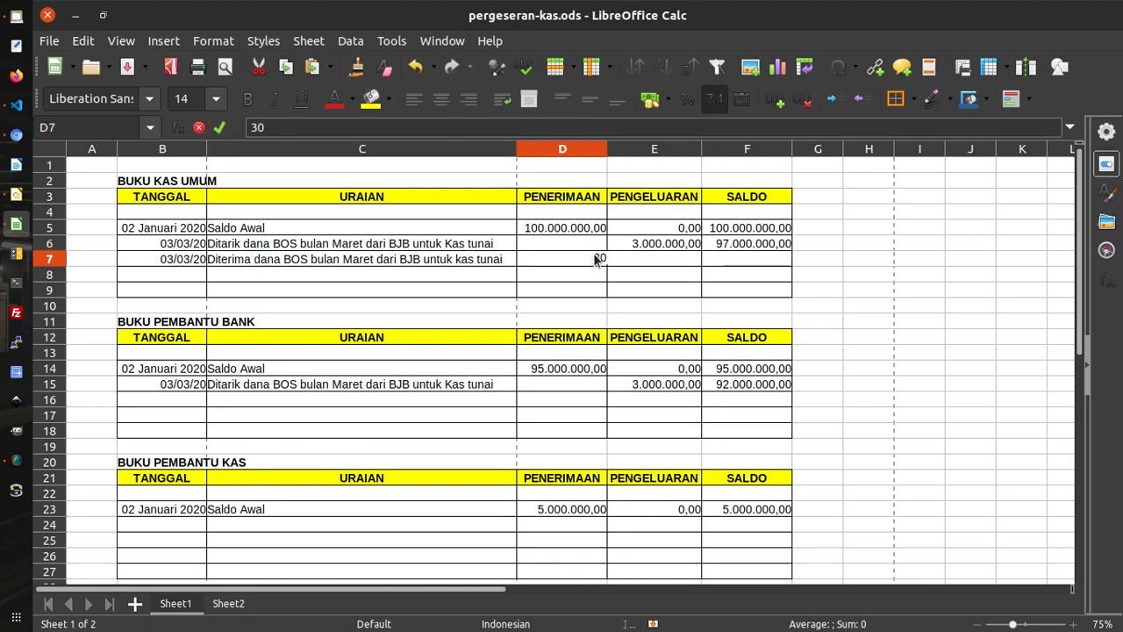
{"action": "type", "text": "00000"}
{"action": "left_click", "coordinate": [707, 259]}
- Calculate the BUKU KAS UMUM balance in F7 with the formula =F6+D7
{"action": "left_click", "coordinate": [736, 246]}
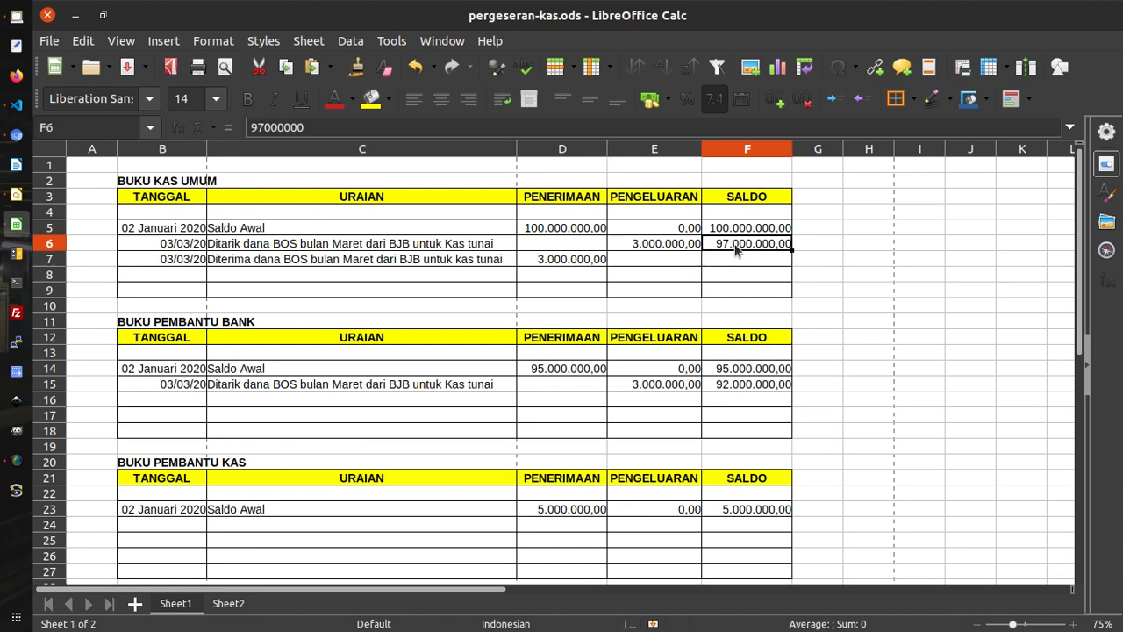
{"action": "left_click", "coordinate": [740, 255]}
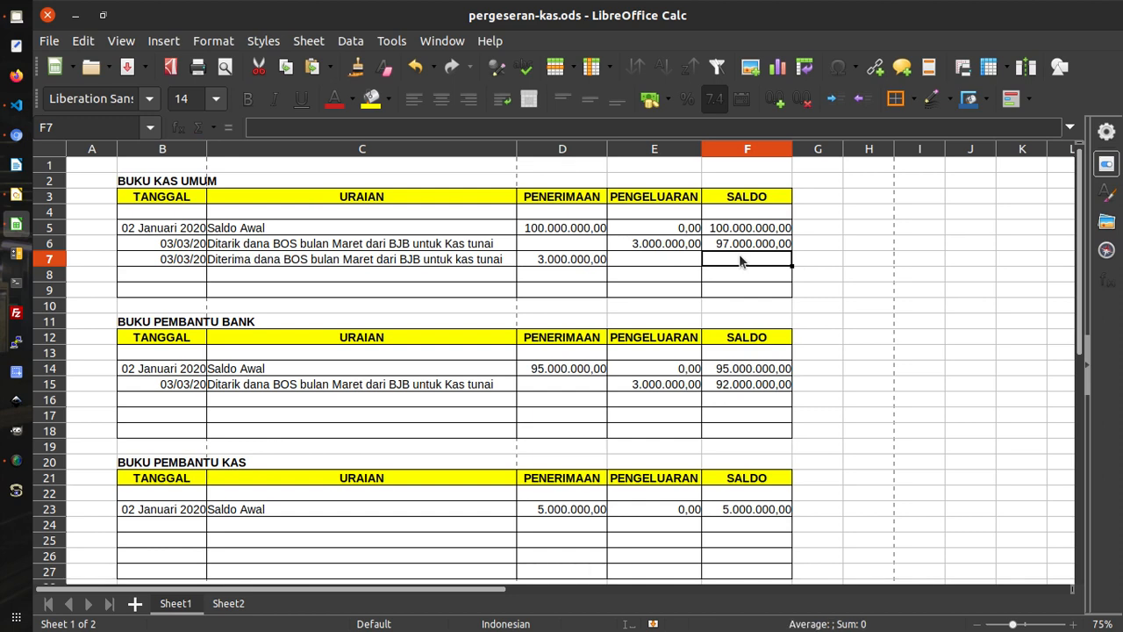
{"action": "type", "text": "="}
{"action": "left_click", "coordinate": [737, 248]}
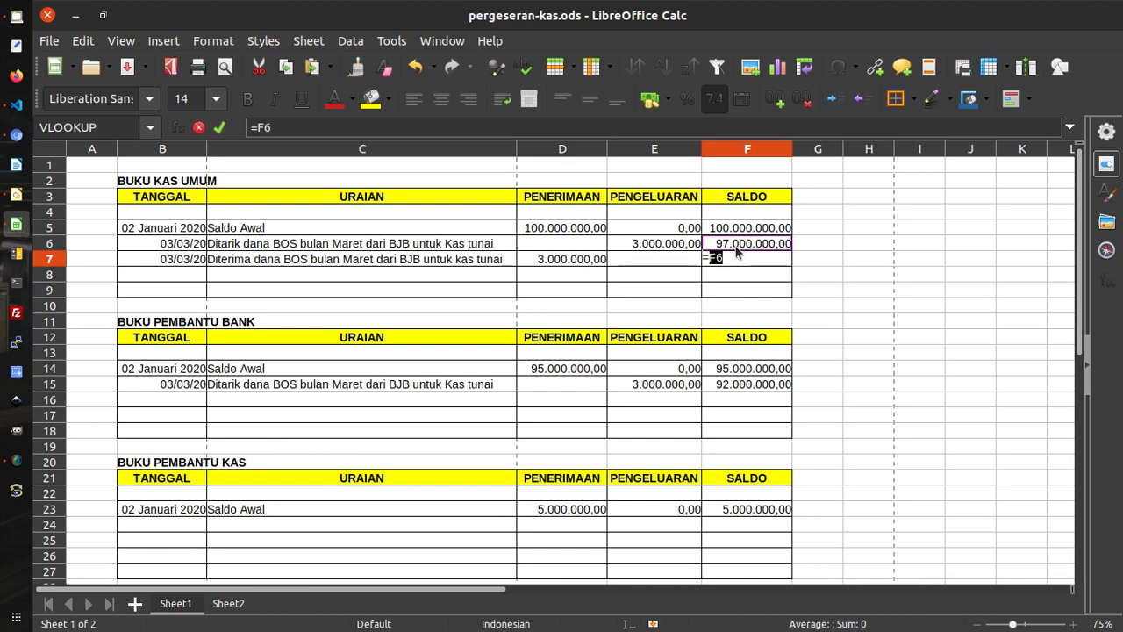
{"action": "type", "text": "+"}
{"action": "left_click", "coordinate": [571, 262]}
{"action": "key", "text": "Return"}
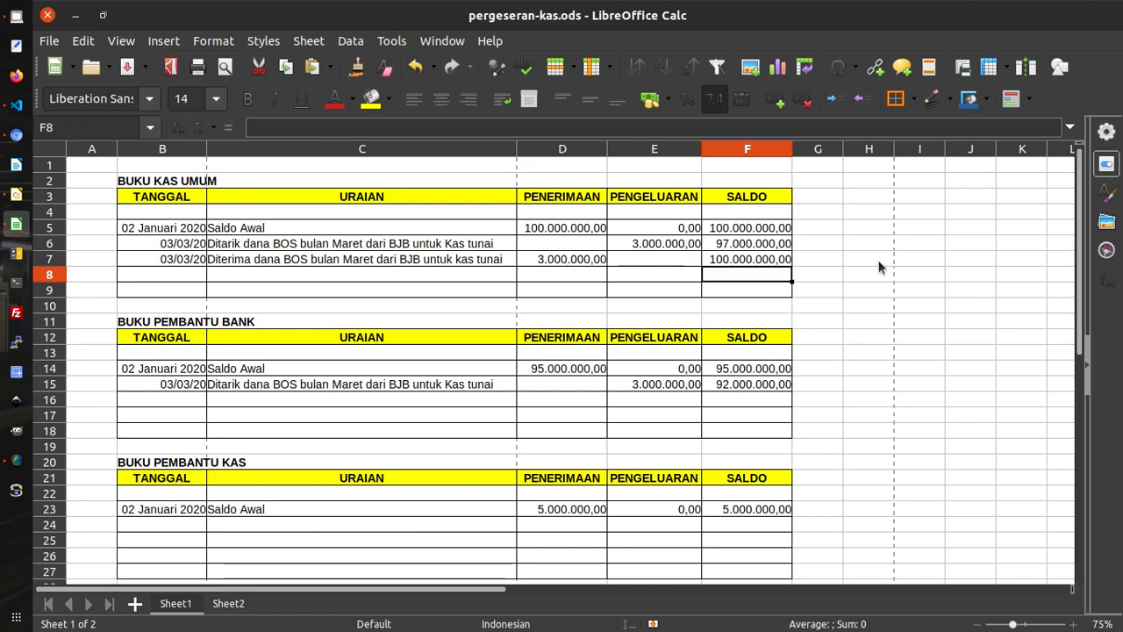
- Copy the receipt entry B7:D7 from BUKU KAS UMUM into row 24 of BUKU PEMBANTU KAS, starting at B24
{"action": "left_click", "coordinate": [727, 266]}
{"action": "left_click_drag", "start_coordinate": [454, 247], "coordinate": [120, 223]}
{"action": "left_click", "coordinate": [204, 263]}
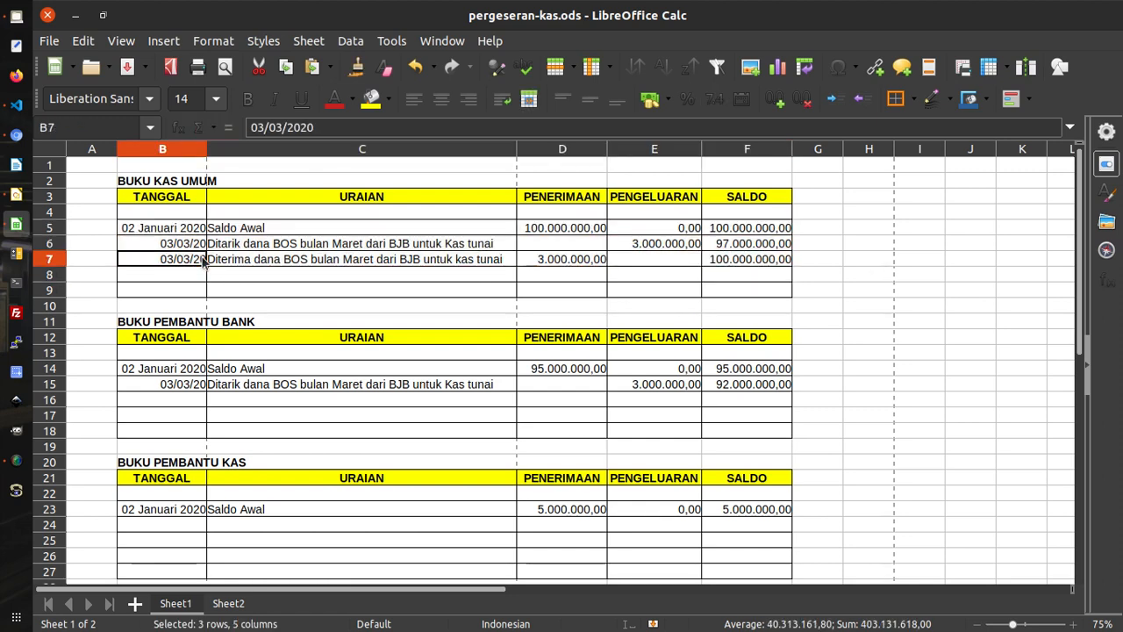
{"action": "left_click", "coordinate": [588, 259], "text": "shift"}
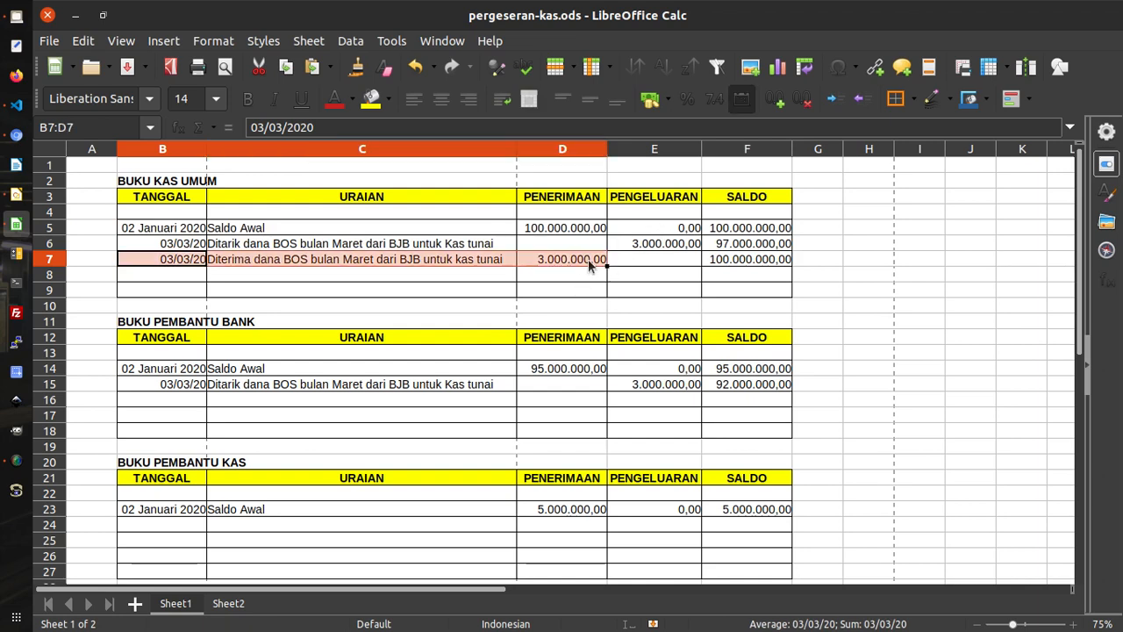
{"action": "key", "text": "ctrl+c"}
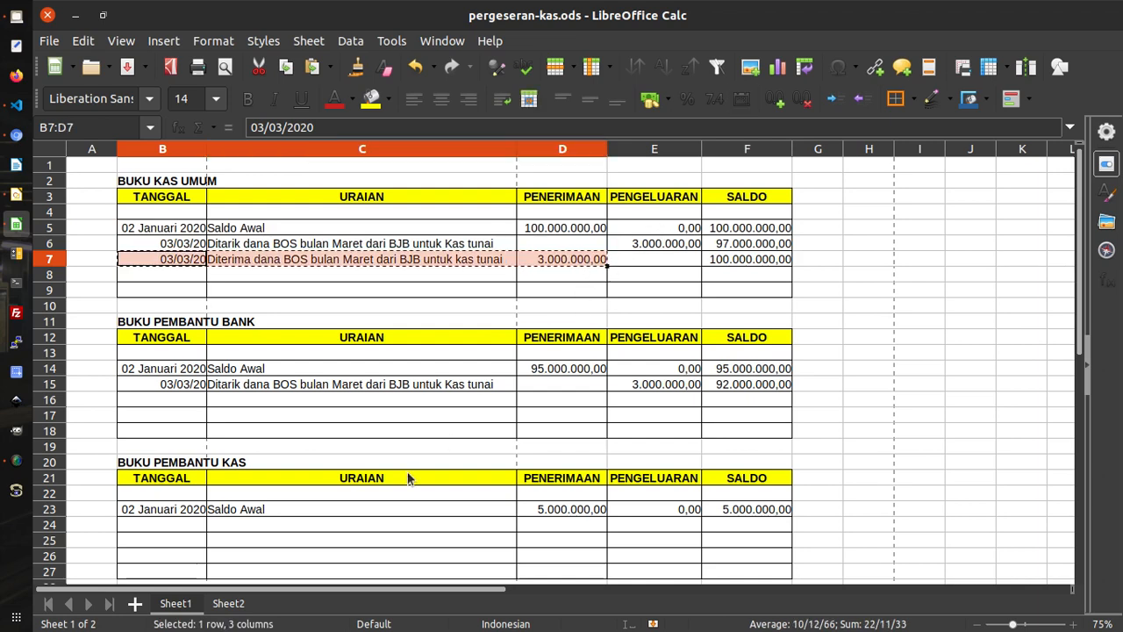
{"action": "left_click", "coordinate": [188, 524]}
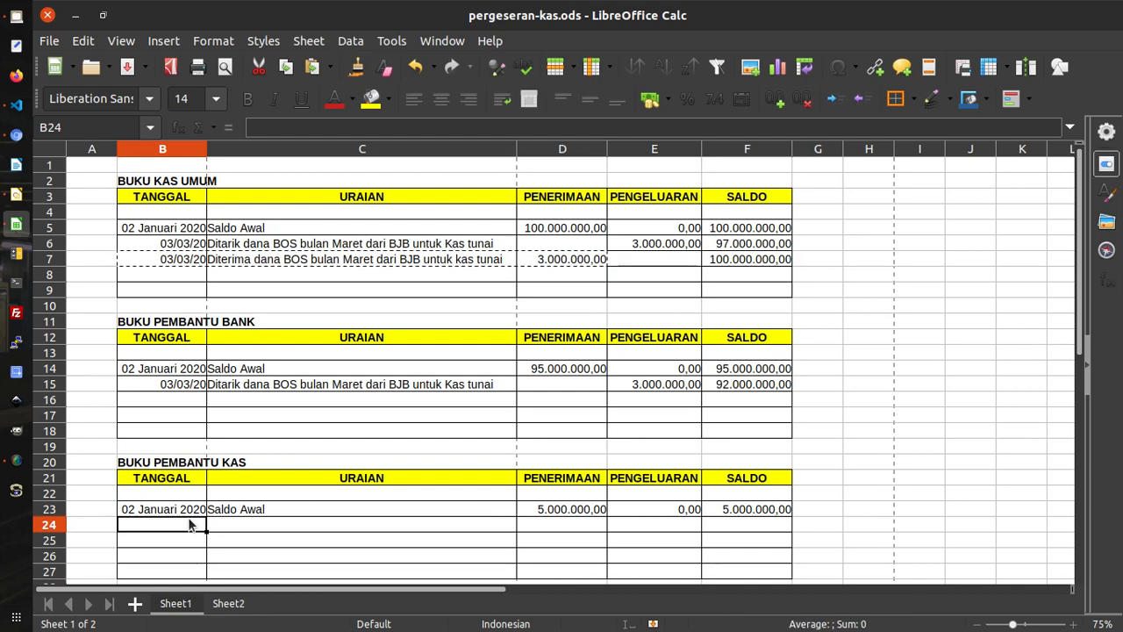
{"action": "key", "text": "ctrl+v"}
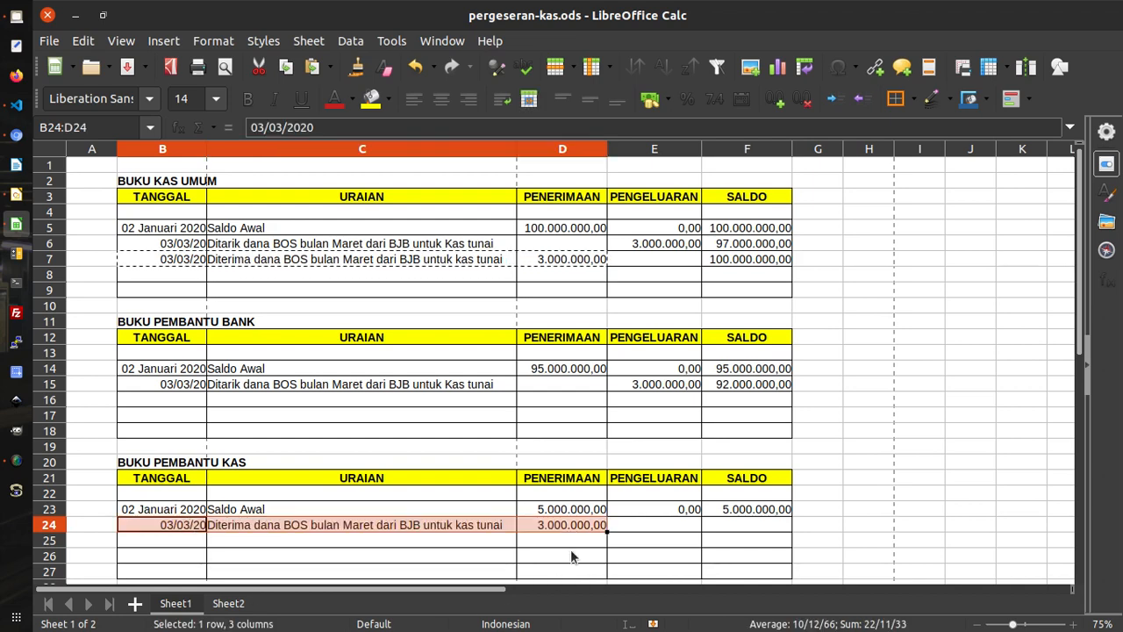
- Calculate the new cash balance in F24 with the formula =F23+D24
{"action": "left_click", "coordinate": [725, 521]}
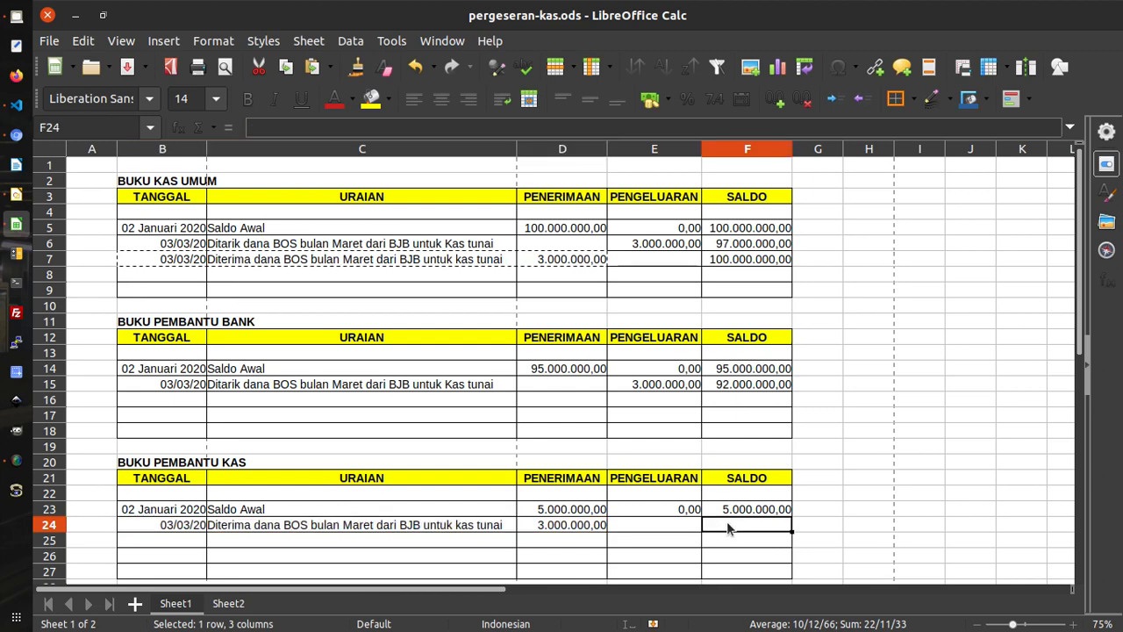
{"action": "type", "text": "+"}
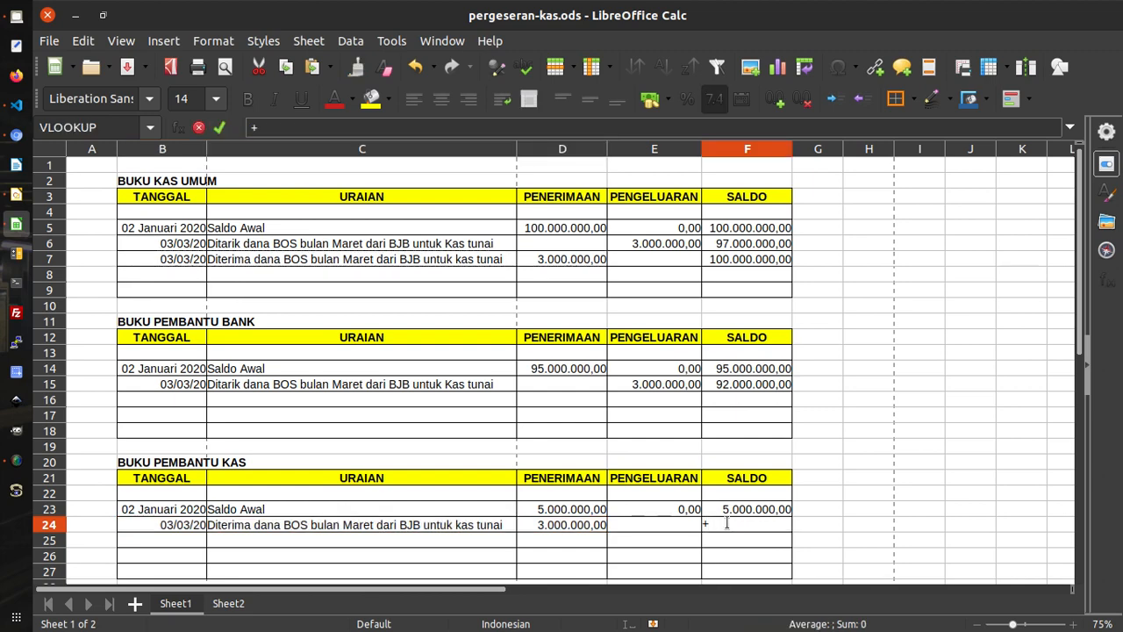
{"action": "key", "text": "BackSpace"}
{"action": "type", "text": "="}
{"action": "left_click", "coordinate": [734, 511]}
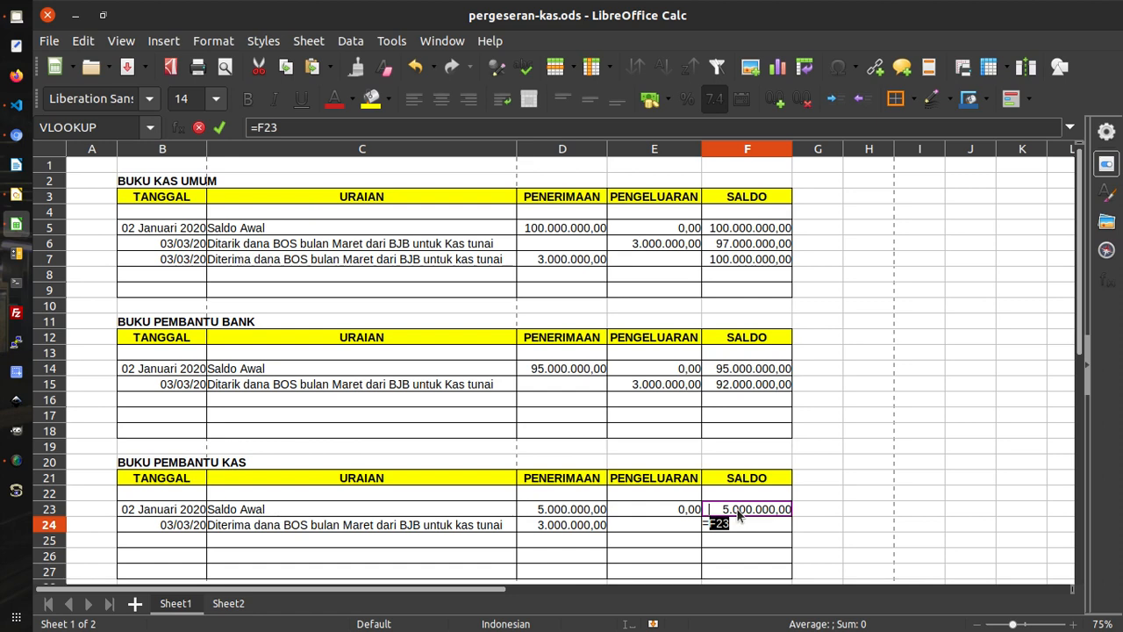
{"action": "type", "text": "+"}
{"action": "left_click", "coordinate": [555, 526]}
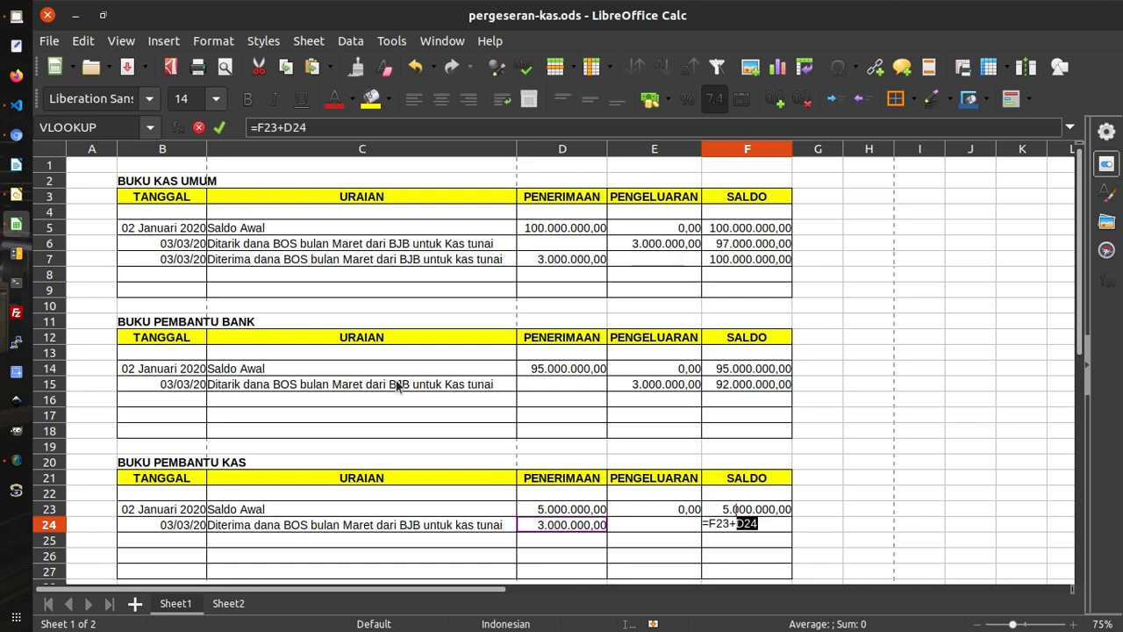
{"action": "key", "text": "Return"}
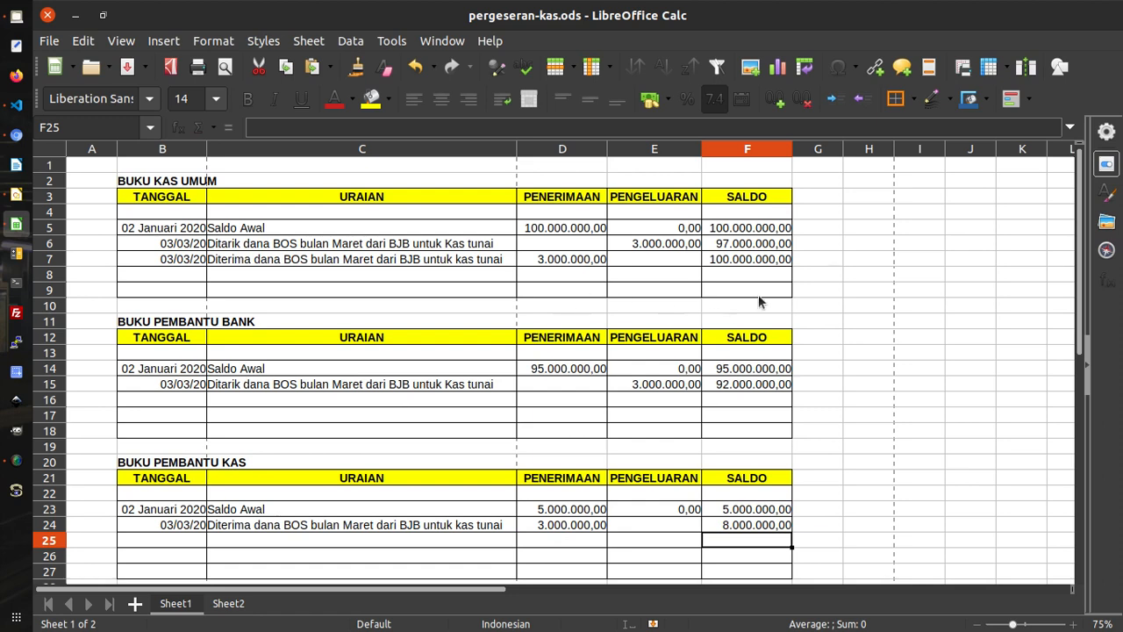
- Compare the SALDO in F7 of BUKU KAS UMUM with the bank balance in F15 and the cash balance in F24
{"action": "left_click", "coordinate": [49, 259]}
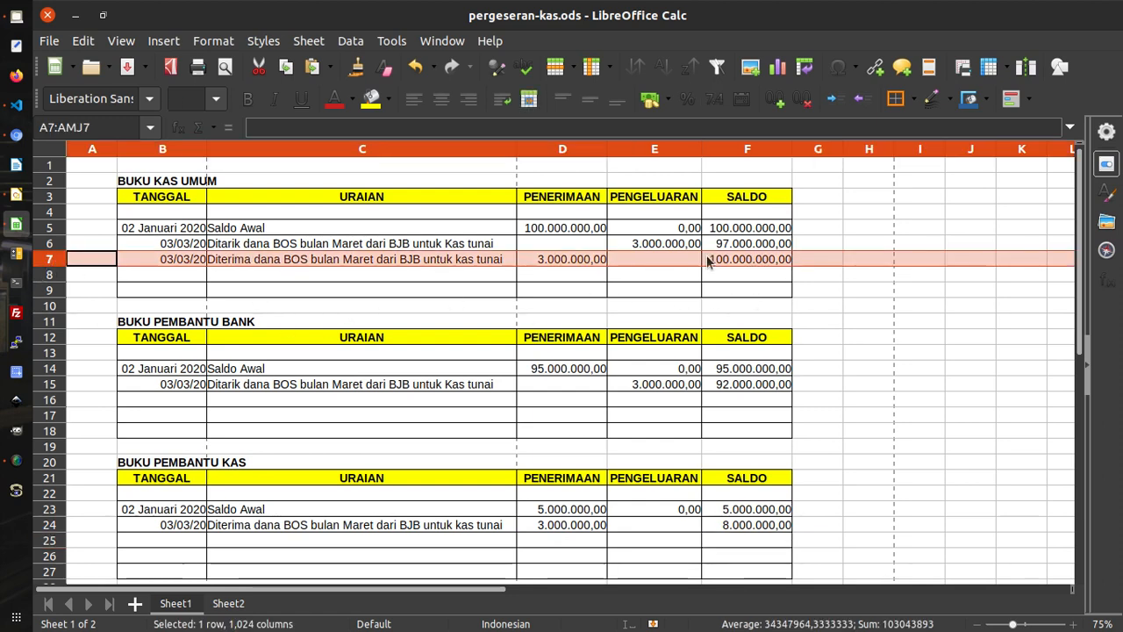
{"action": "left_click", "coordinate": [712, 259]}
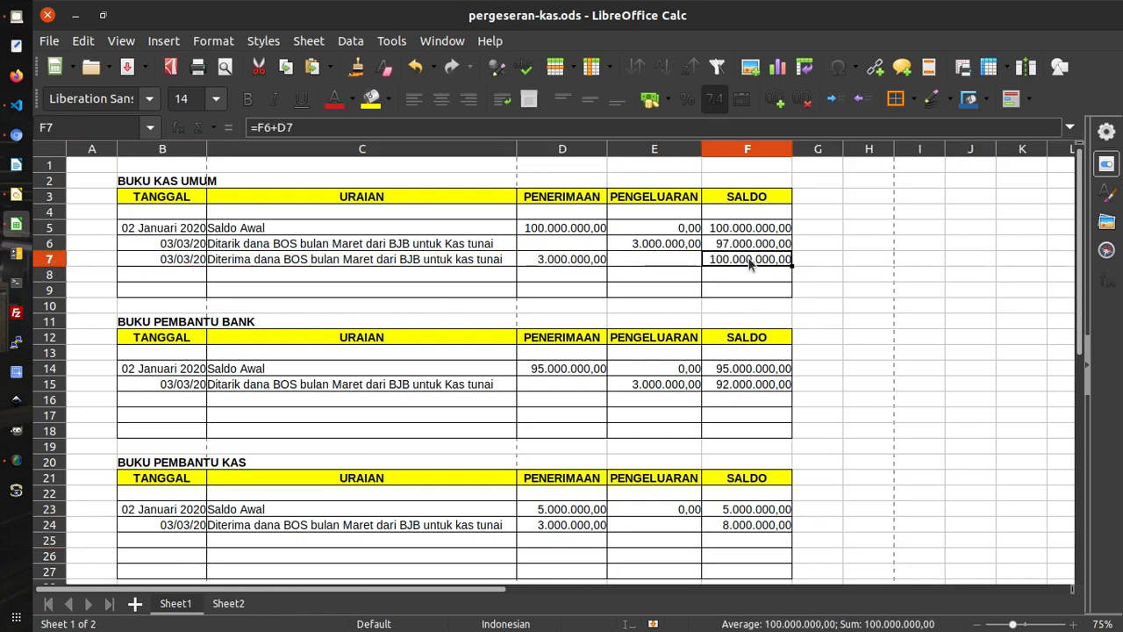
{"action": "left_click", "coordinate": [768, 390]}
{"action": "key", "text": "Up"}
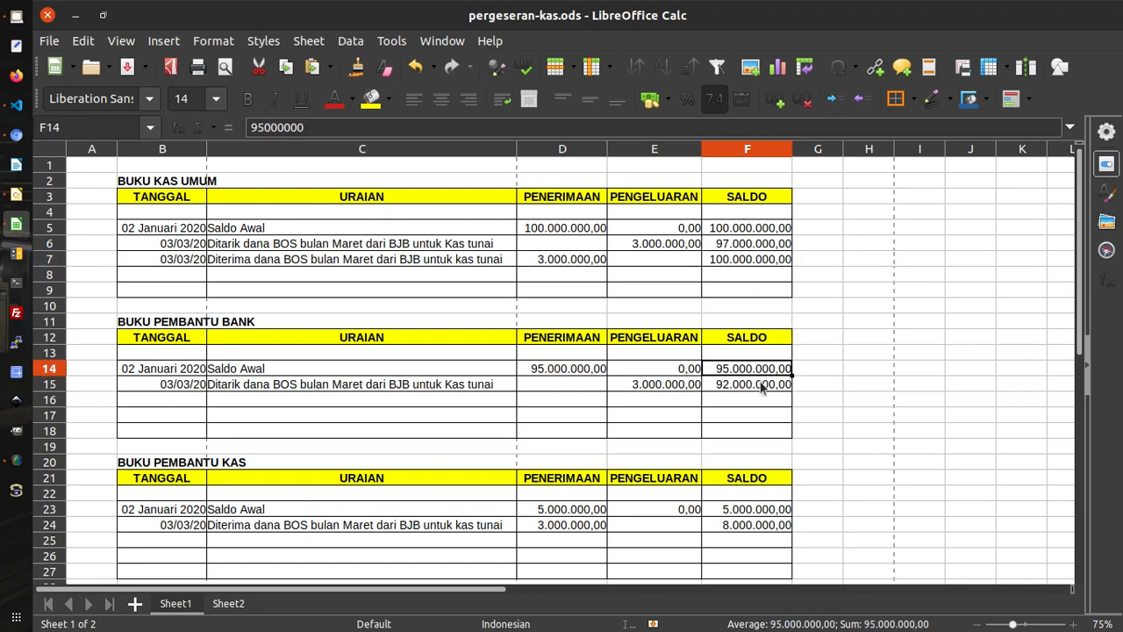
{"action": "left_click", "coordinate": [761, 386]}
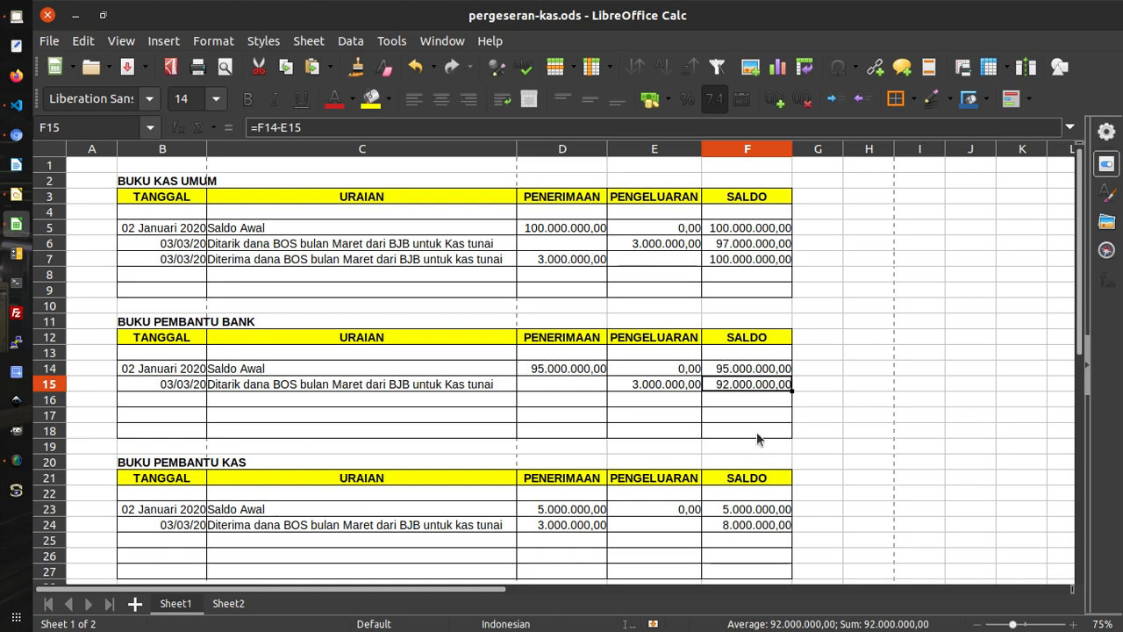
{"action": "scroll", "coordinate": [757, 438], "scroll_direction": "down", "scroll_amount": 1}
{"action": "scroll", "coordinate": [755, 491], "scroll_direction": "up", "scroll_amount": 1}
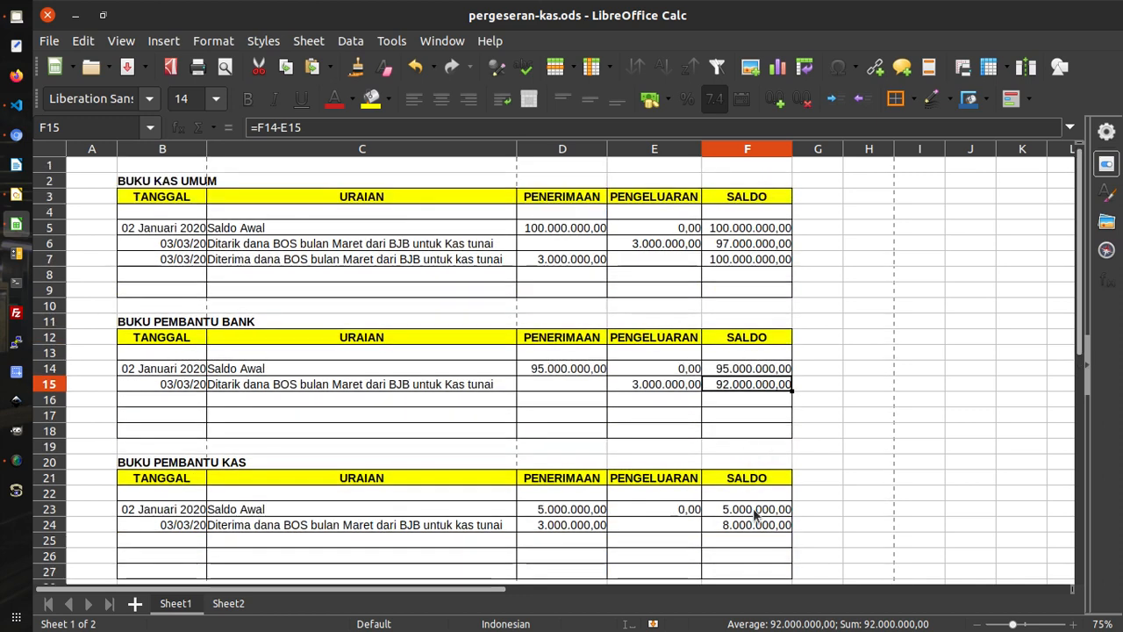
{"action": "left_click", "coordinate": [753, 511]}
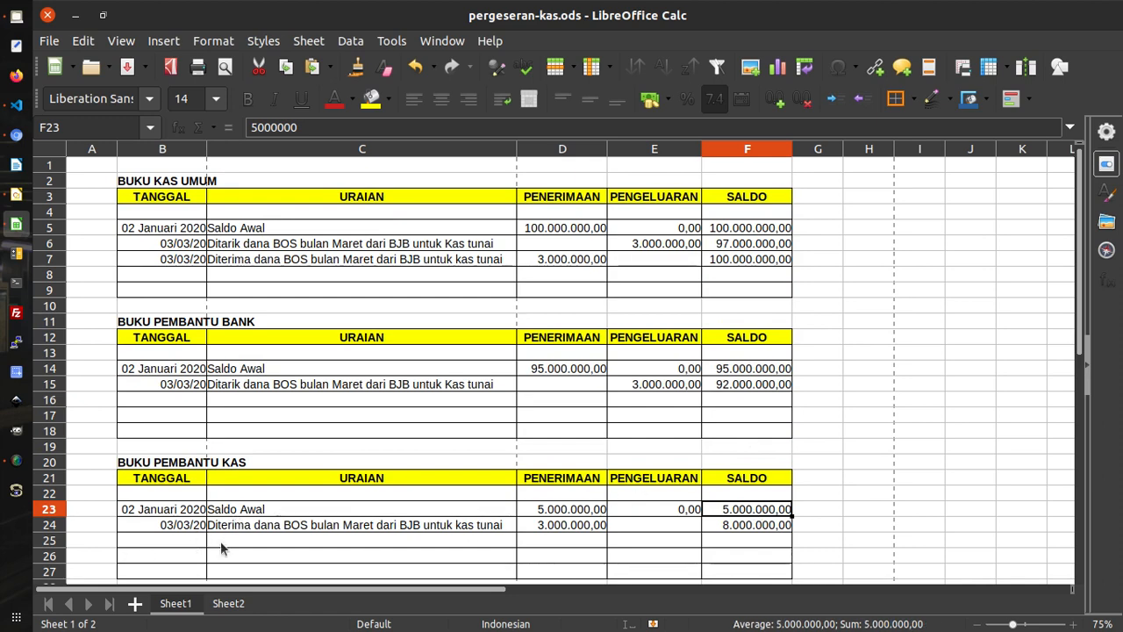
{"action": "left_click", "coordinate": [769, 525]}
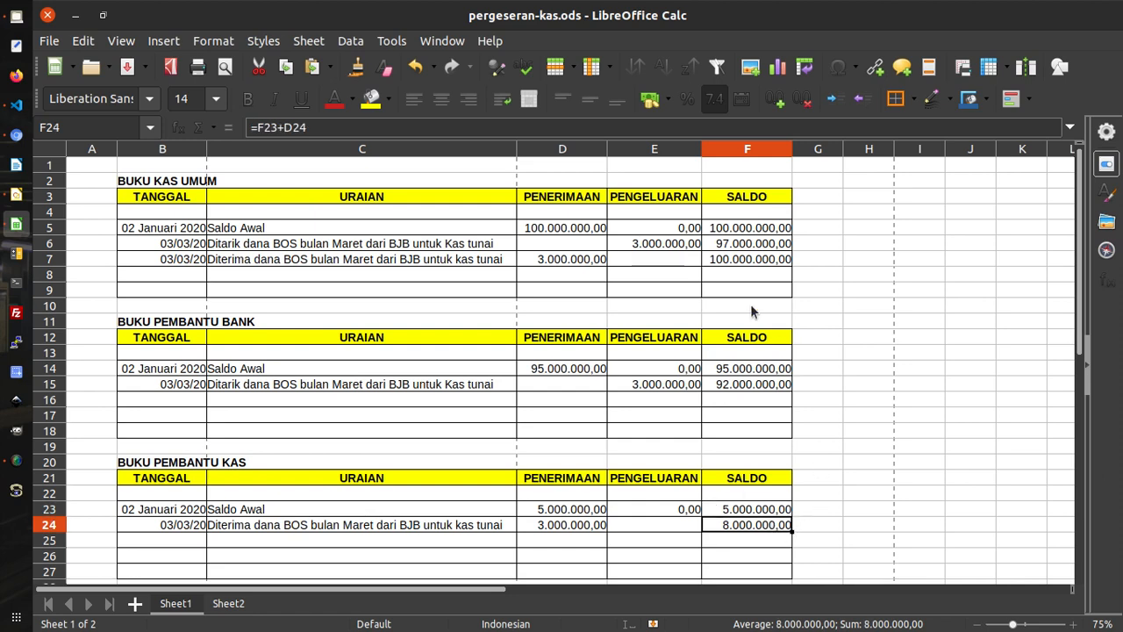
{"action": "left_click", "coordinate": [723, 261]}
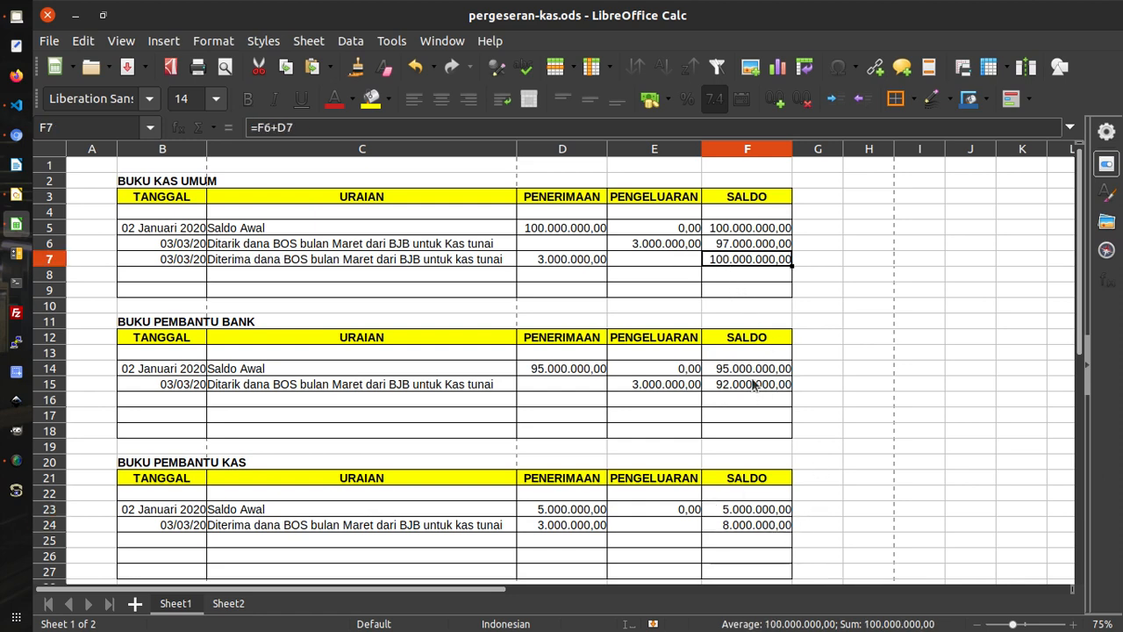
{"action": "left_click", "coordinate": [756, 387]}
{"action": "left_click", "coordinate": [746, 524]}
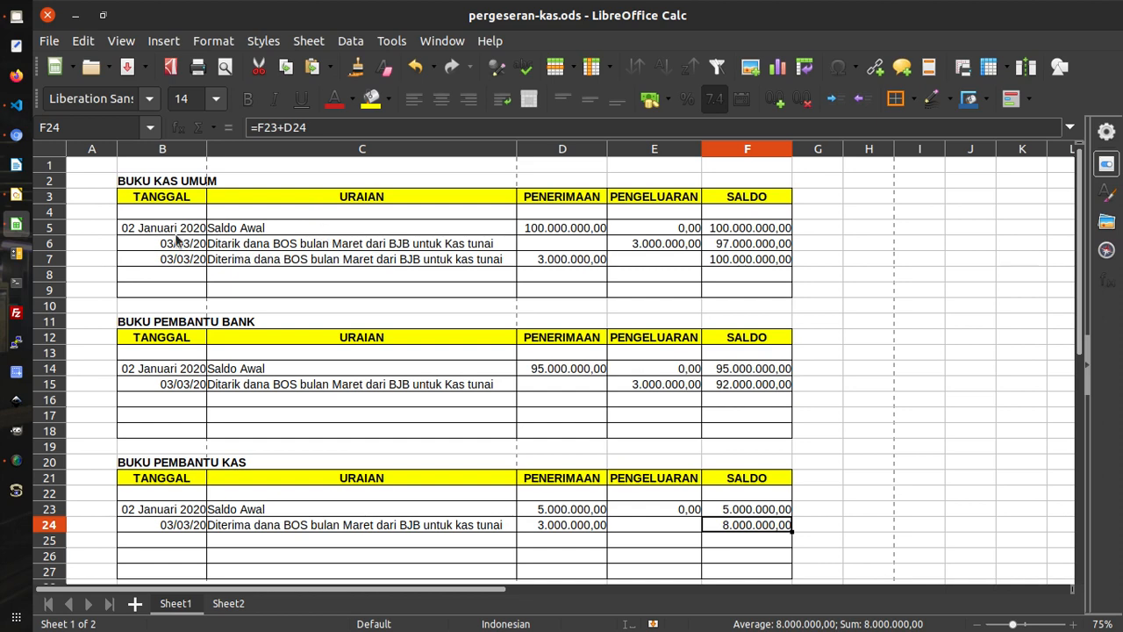
{"action": "left_click_drag", "start_coordinate": [121, 246], "coordinate": [755, 257]}
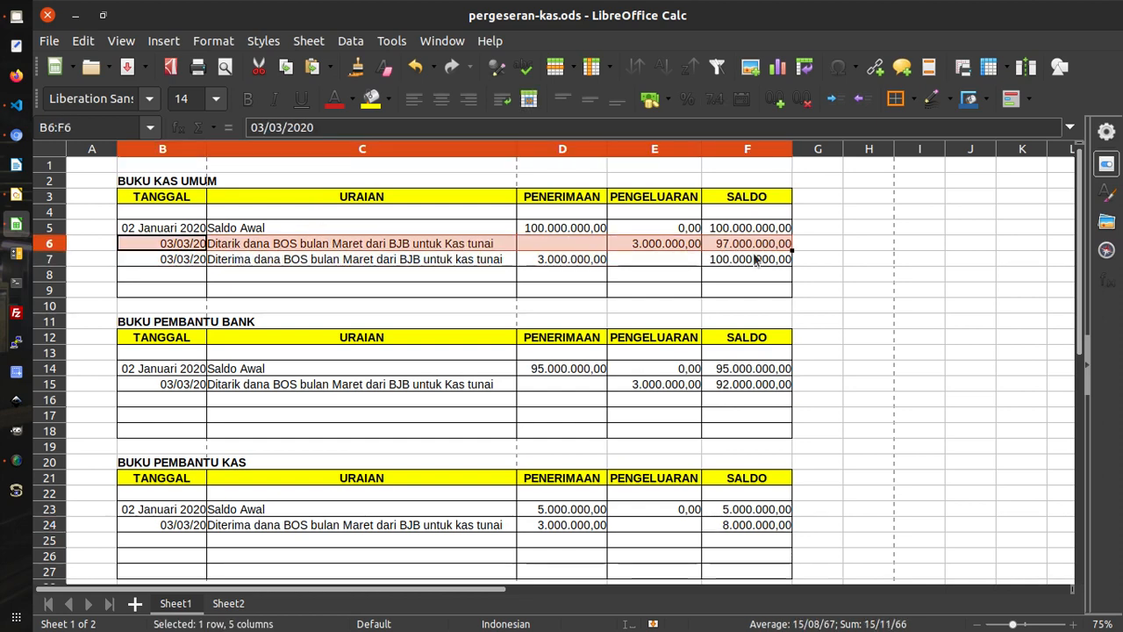
{"action": "left_click", "coordinate": [663, 286]}
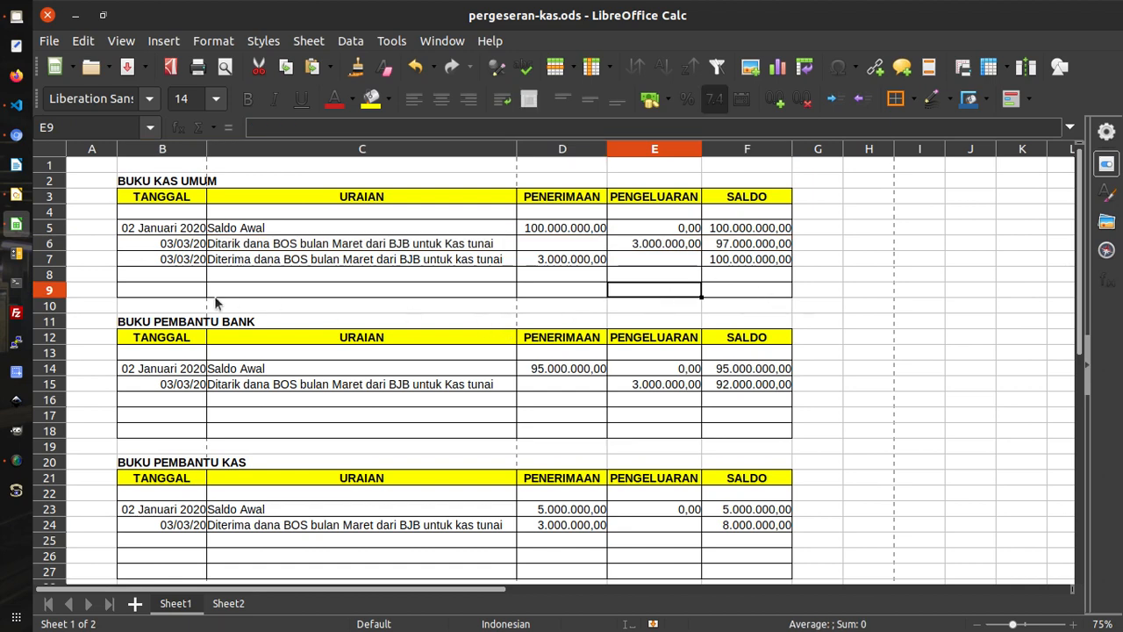
{"action": "left_click", "coordinate": [181, 273]}
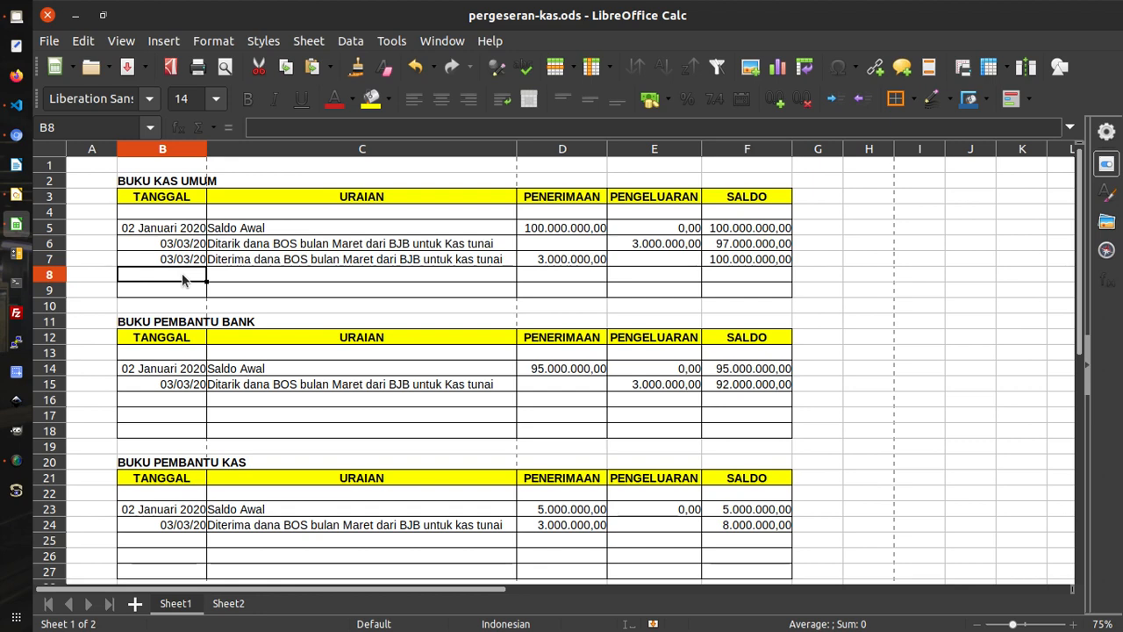
- Insert four blank rows at row 8 of BUKU KAS UMUM, below the cash receipt entry
{"action": "left_click", "coordinate": [54, 288]}
{"action": "left_click_drag", "start_coordinate": [58, 276], "coordinate": [63, 286]}
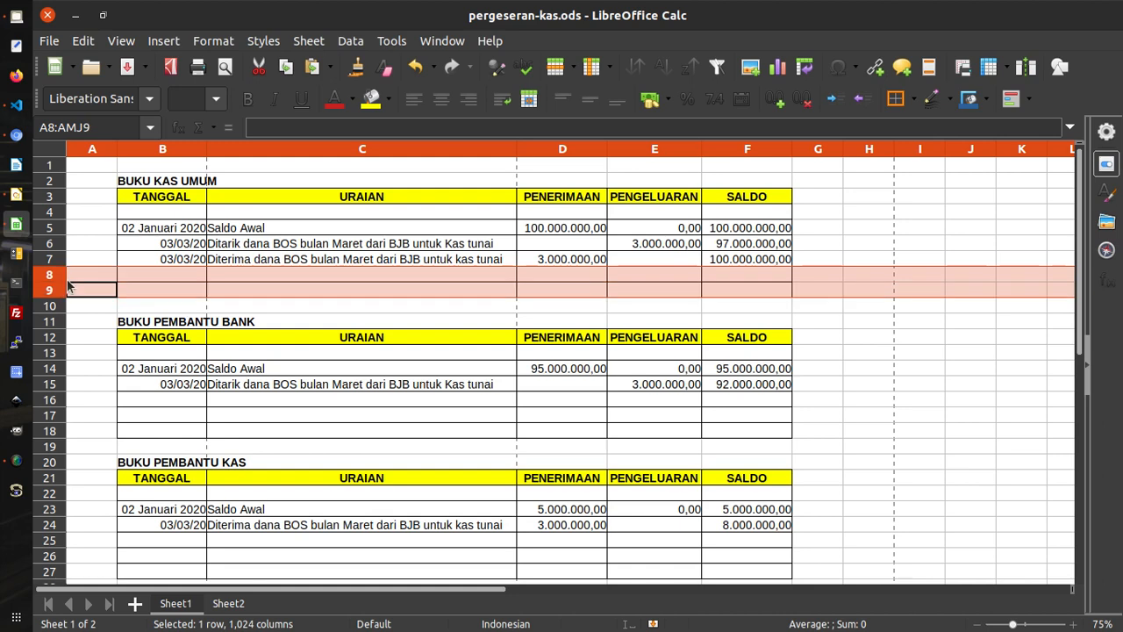
{"action": "right_click", "coordinate": [68, 286]}
{"action": "left_click", "coordinate": [123, 379]}
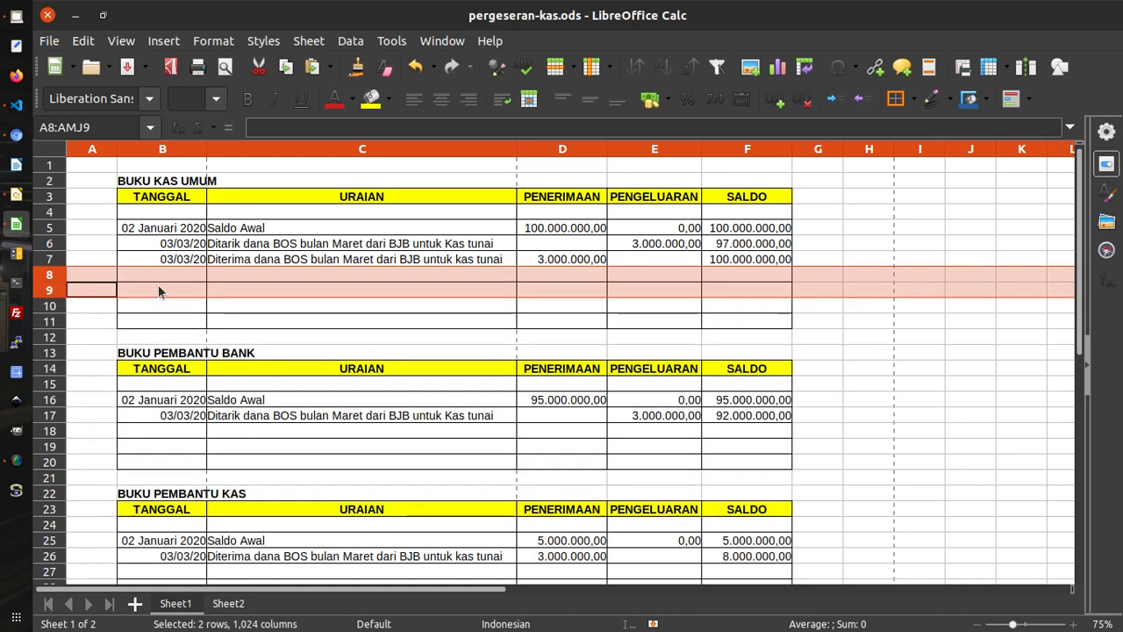
{"action": "right_click", "coordinate": [158, 284]}
{"action": "left_click", "coordinate": [237, 380]}
- Enter the date 04/03/2020 in B8 of BUKU KAS UMUM by pasting the copied date and changing its day to 04
{"action": "left_click", "coordinate": [191, 272]}
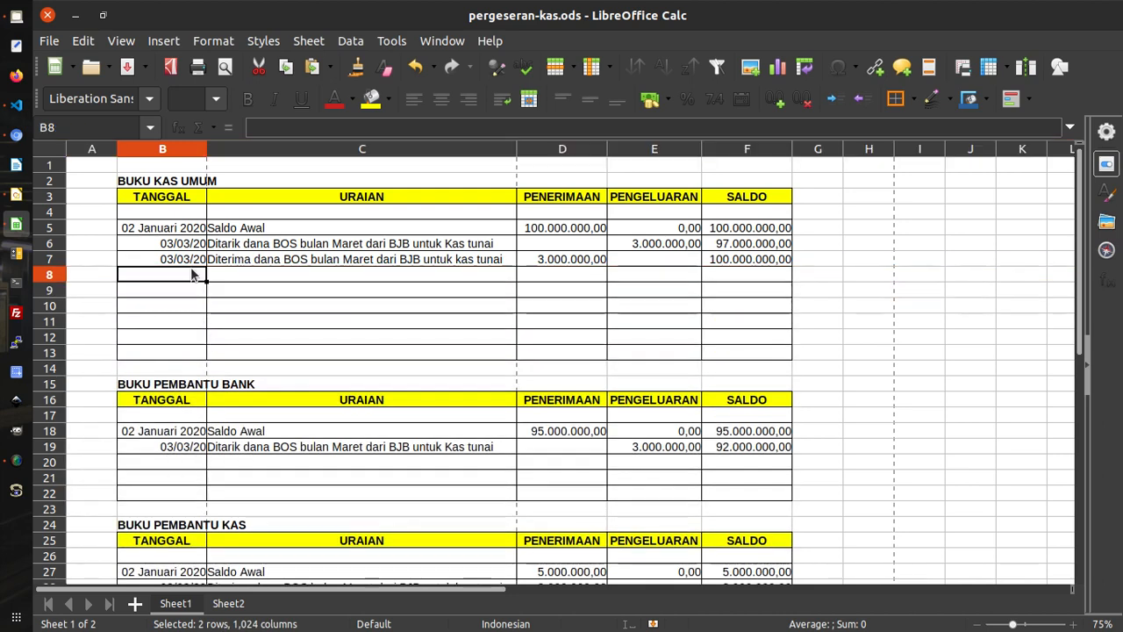
{"action": "key", "text": "ctrl+v"}
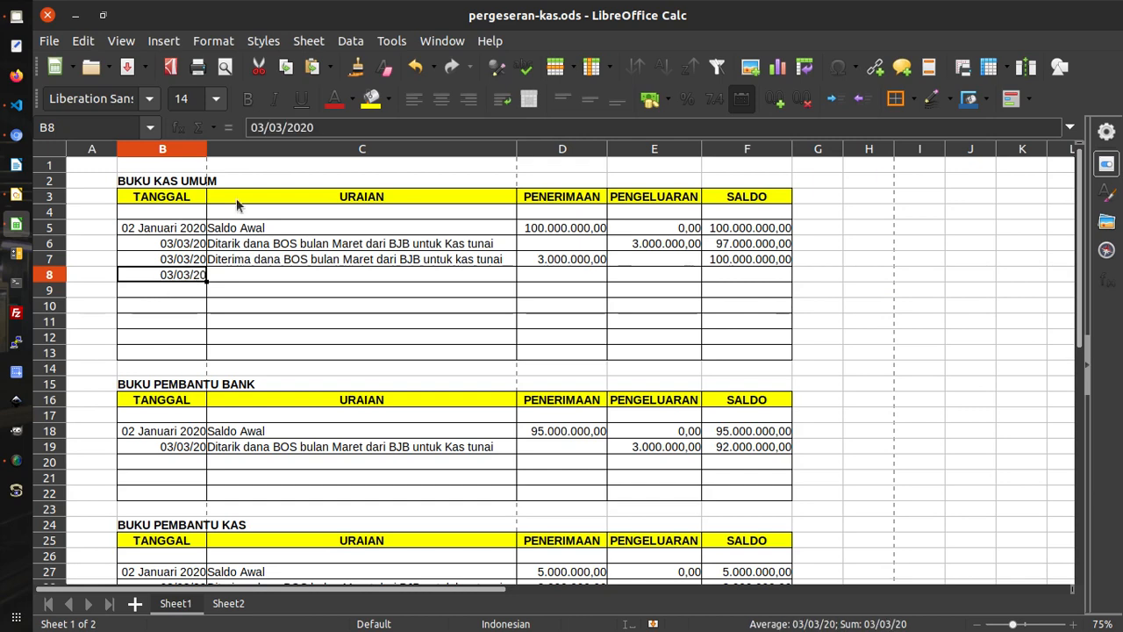
{"action": "left_click", "coordinate": [259, 128]}
{"action": "key", "text": "Delete"}
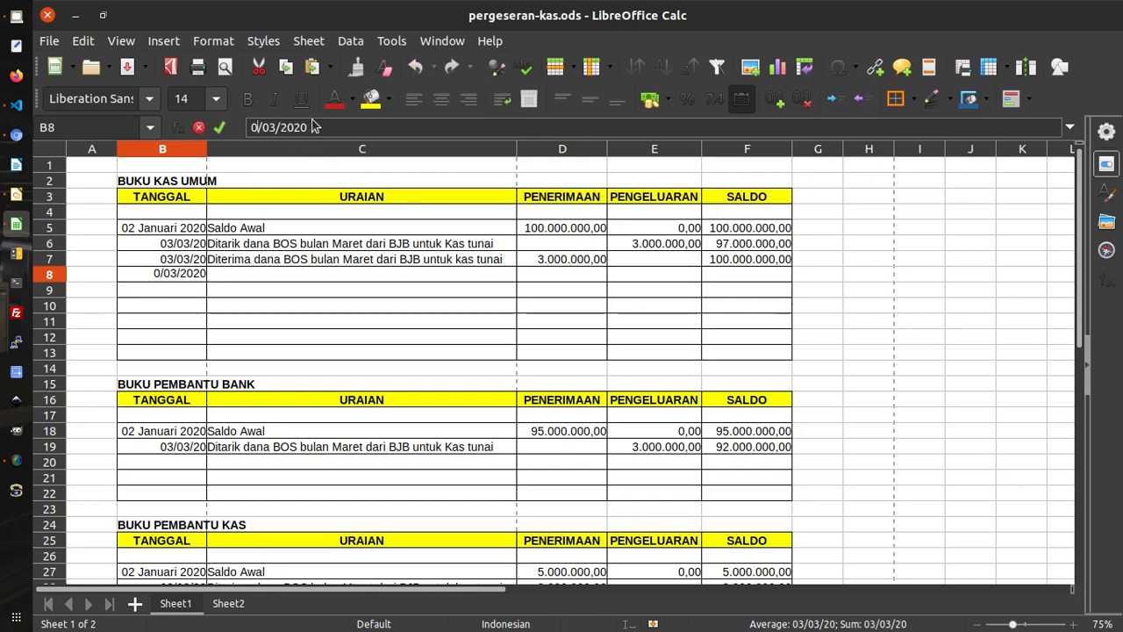
{"action": "type", "text": "4"}
{"action": "key", "text": "Return"}
- Enter the description "Dibayar belanja ATK Administrasi sekolah" in C8 of BUKU KAS UMUM
{"action": "key", "text": "Up"}
{"action": "key", "text": "Right"}
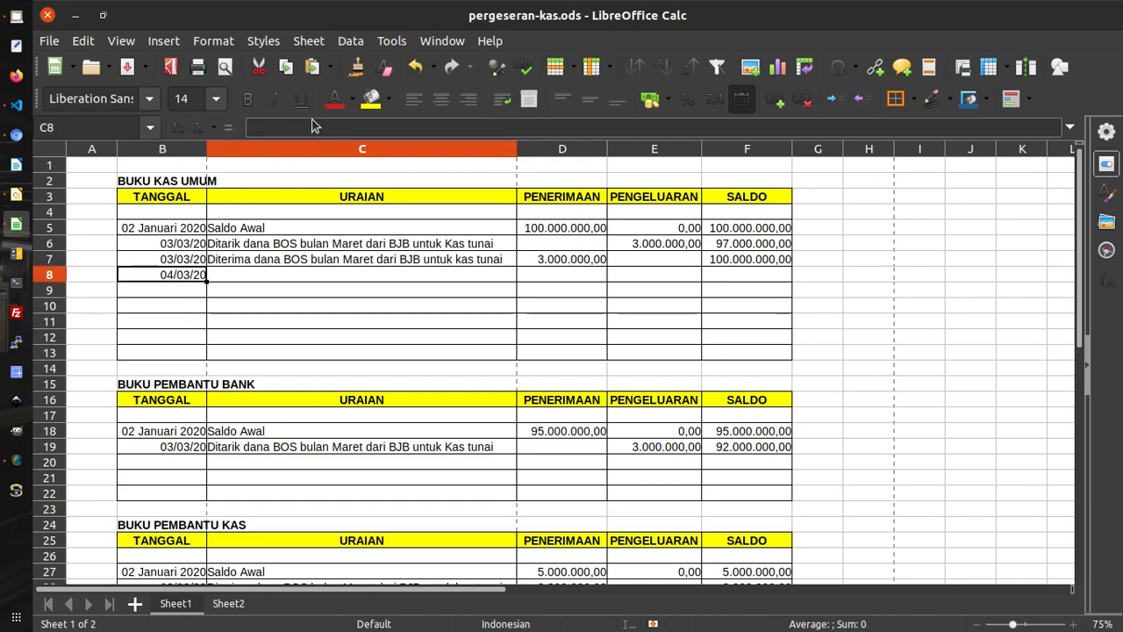
{"action": "type", "text": "Dibayar"}
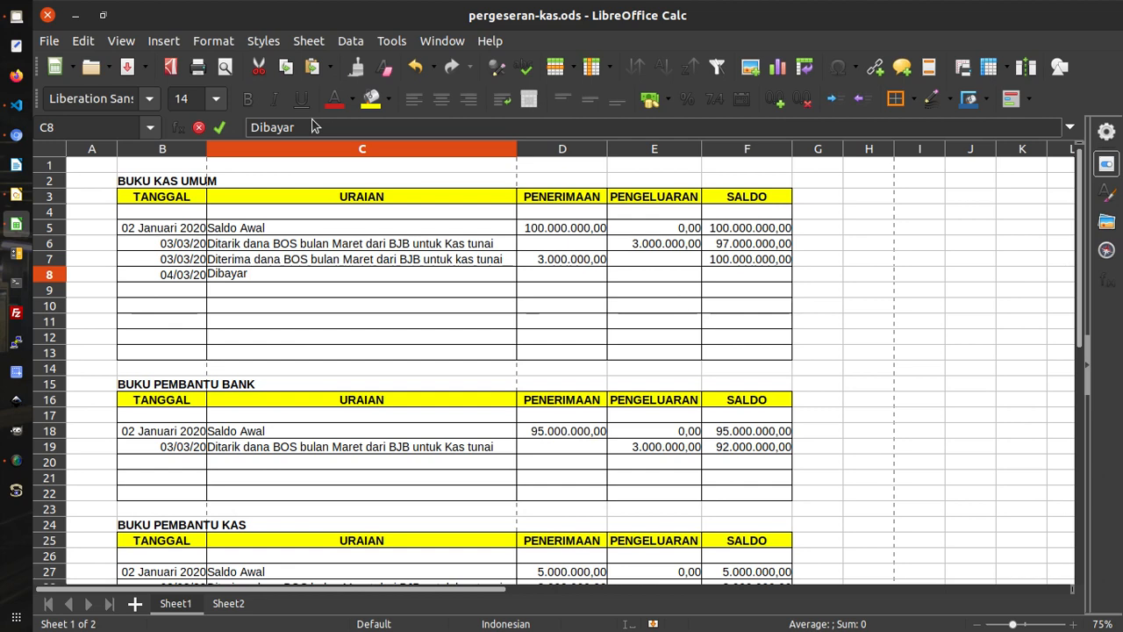
{"action": "type", "text": " belanja ATK Ad"}
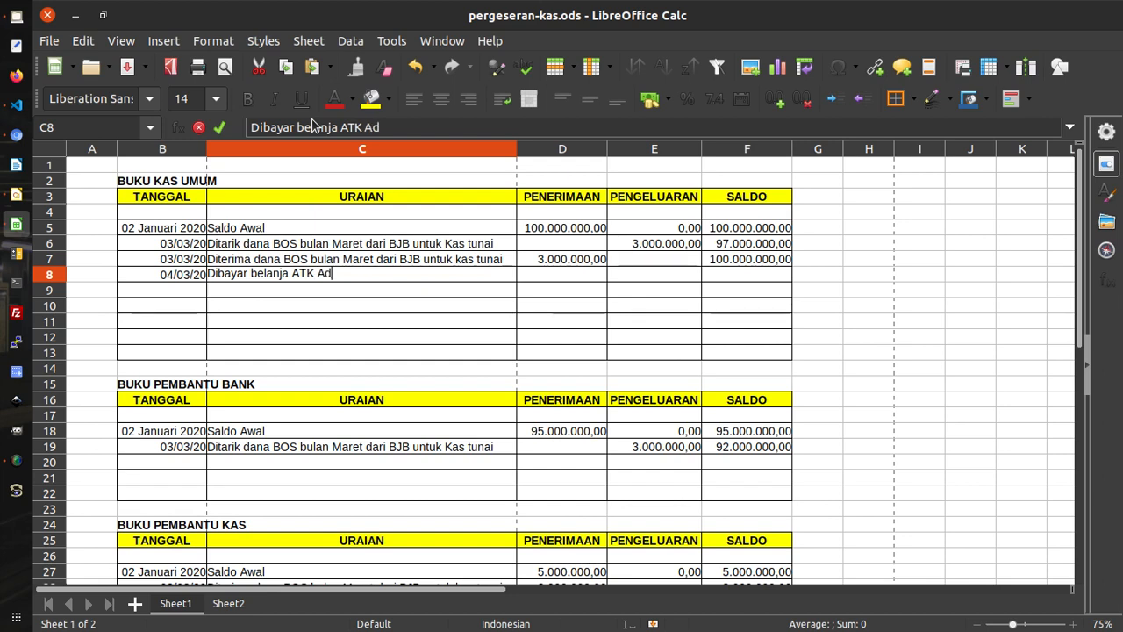
{"action": "type", "text": "ministrasi se"}
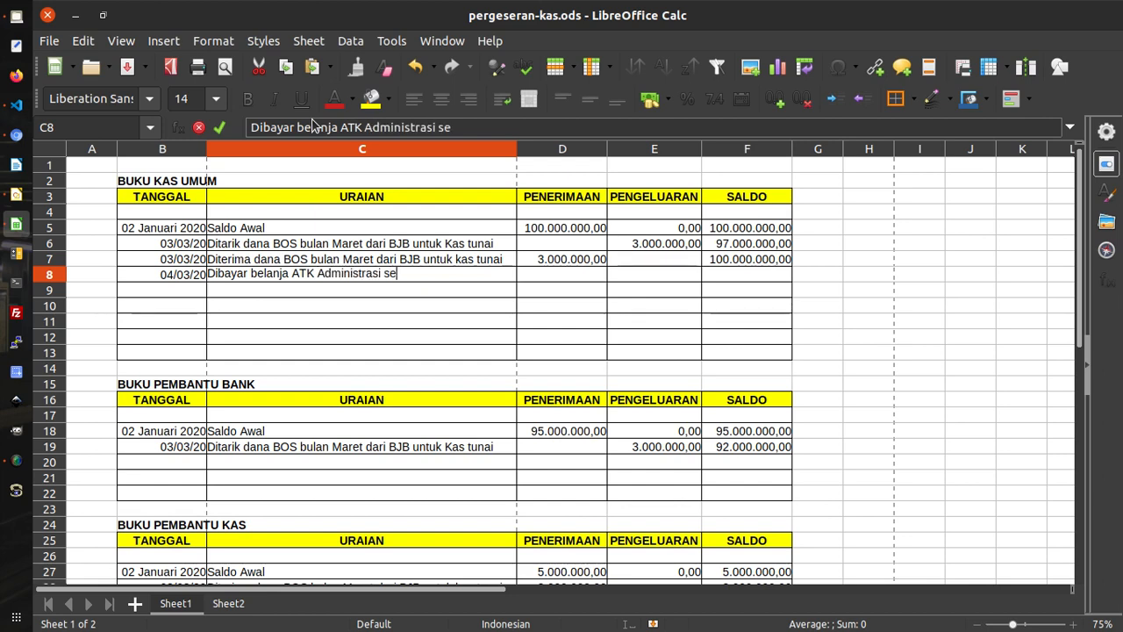
{"action": "type", "text": "kolah"}
{"action": "key", "text": "Return"}
- Record an expenditure of 7000000 in the PENGELUARAN cell E8
{"action": "key", "text": "Up"}
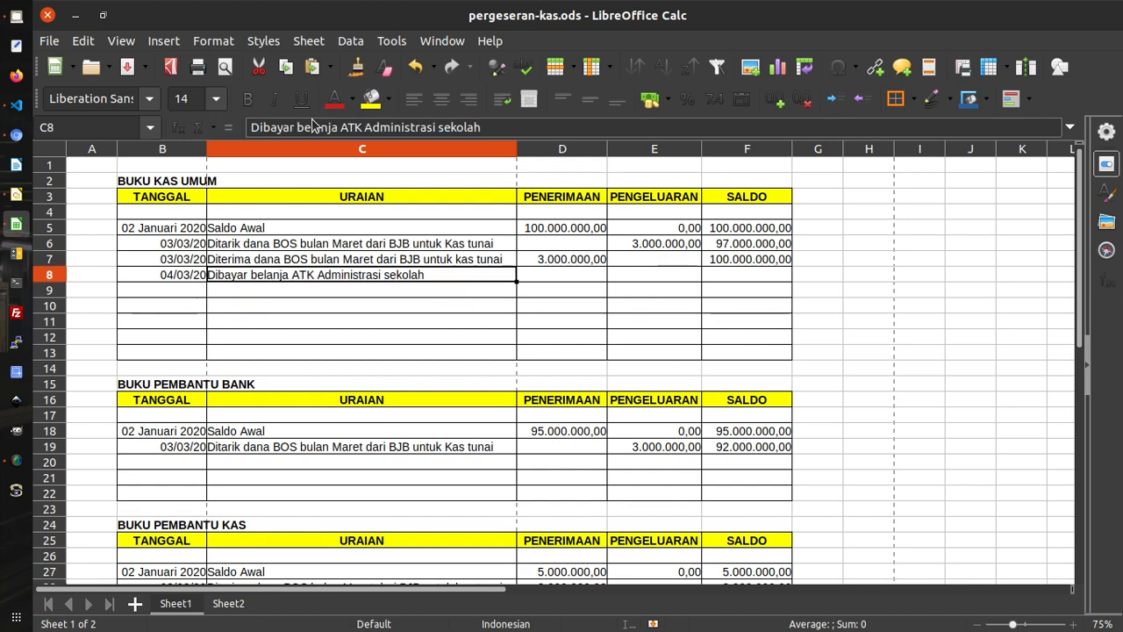
{"action": "key", "text": "Right"}
{"action": "key", "text": "Right"}
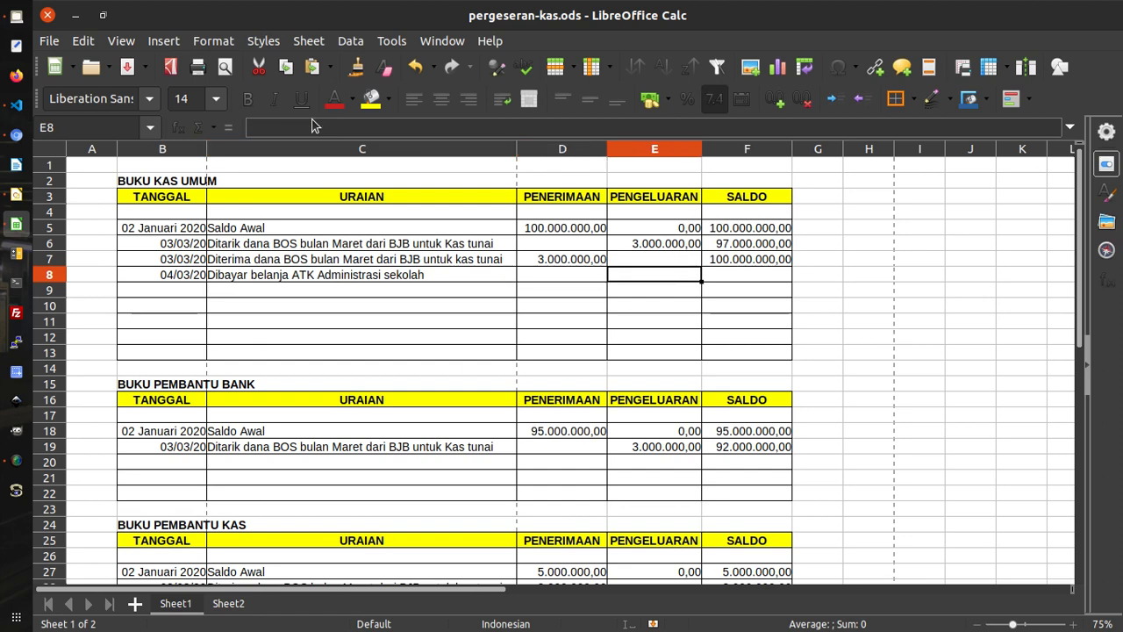
{"action": "type", "text": "7000000"}
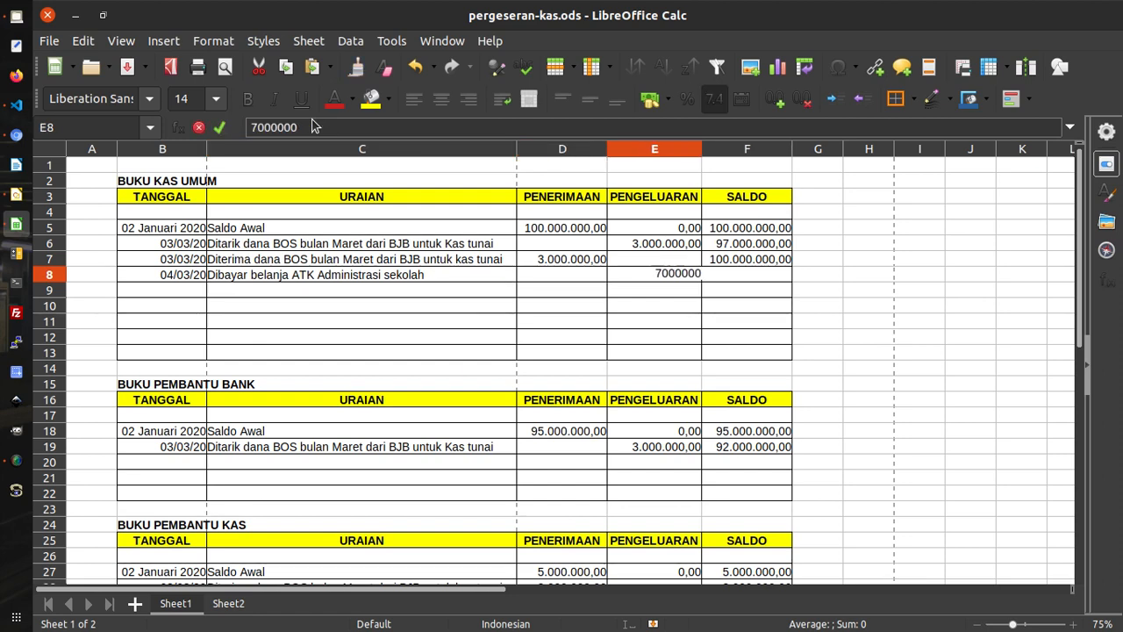
{"action": "key", "text": "Return"}
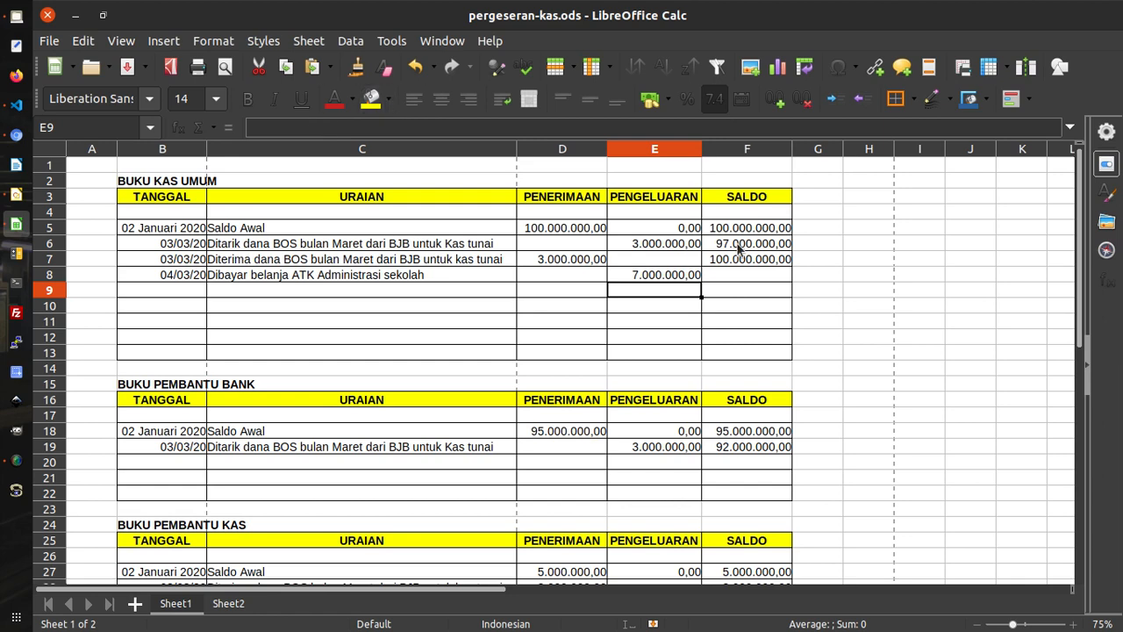
- Calculate the BUKU KAS UMUM balance in F8 with the formula =F7-E8
{"action": "left_click", "coordinate": [738, 278]}
{"action": "type", "text": "="}
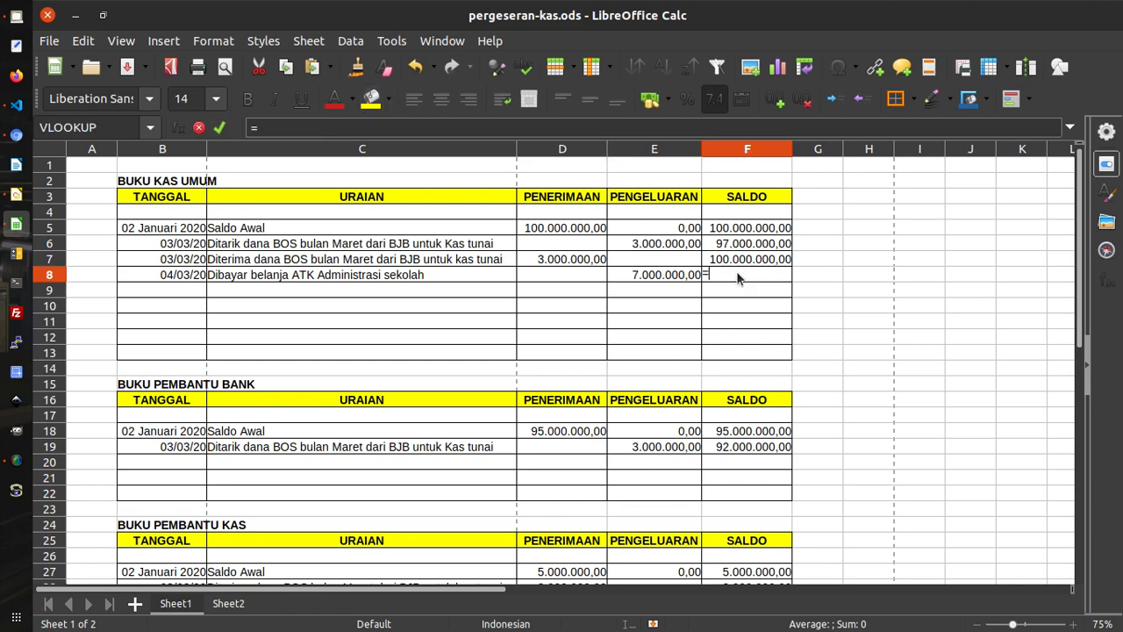
{"action": "left_click", "coordinate": [751, 258]}
{"action": "type", "text": "-"}
{"action": "left_click", "coordinate": [656, 277]}
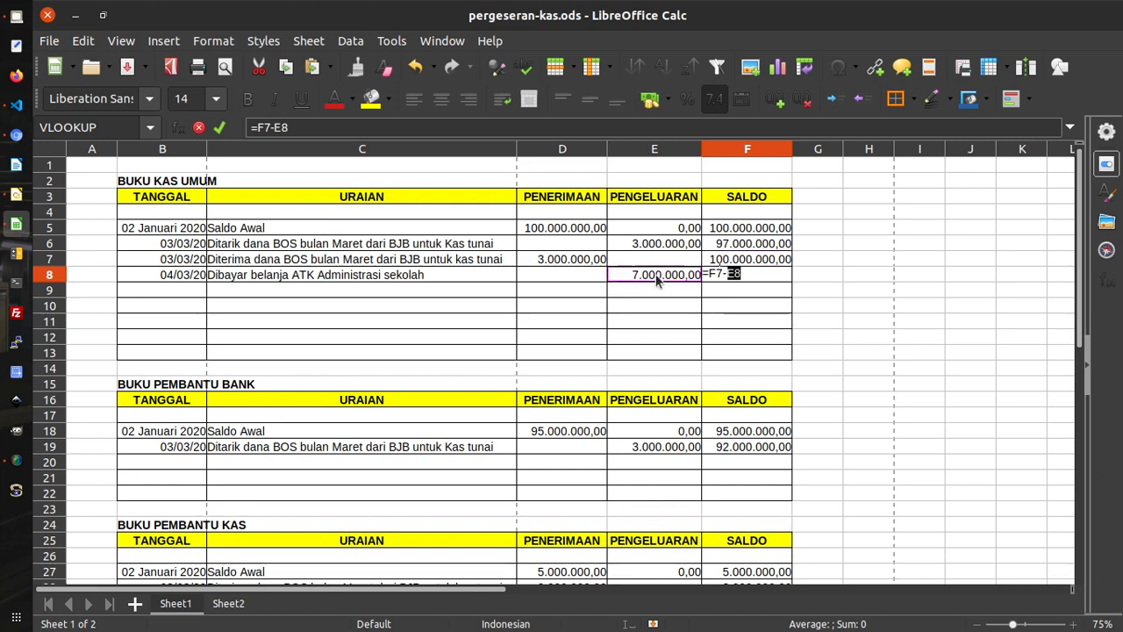
{"action": "key", "text": "Return"}
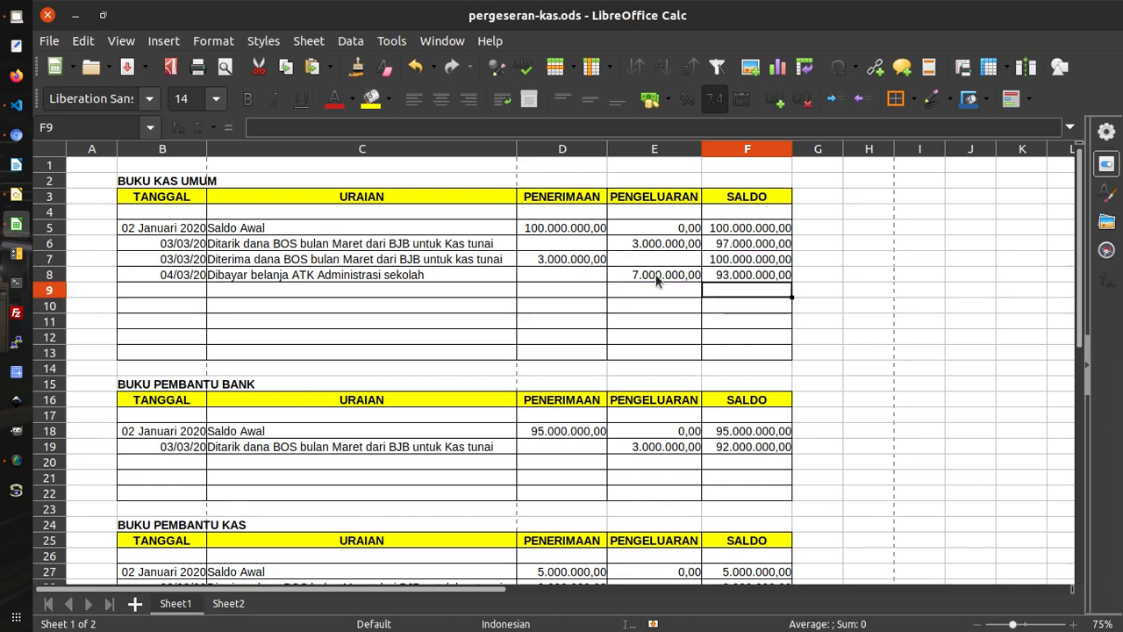
- Copy the ATK expense entry B8:E8 from BUKU KAS UMUM into row 29 of BUKU PEMBANTU KAS, starting at B29
{"action": "left_click_drag", "start_coordinate": [181, 275], "coordinate": [623, 276]}
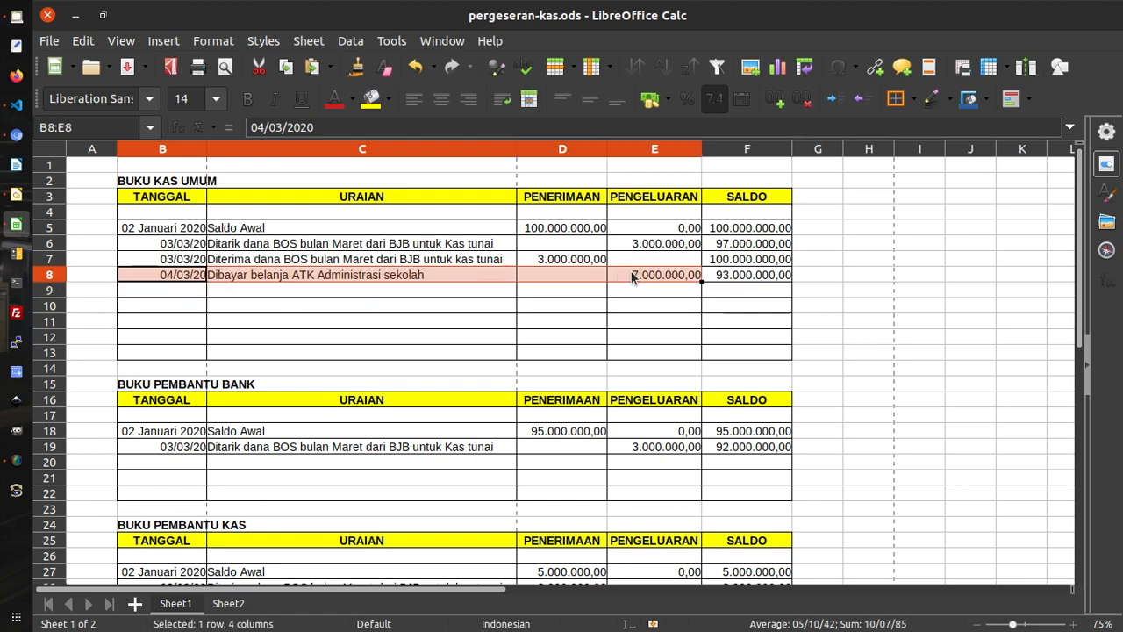
{"action": "scroll", "coordinate": [585, 318], "scroll_direction": "down", "scroll_amount": 1}
{"action": "scroll", "coordinate": [585, 318], "scroll_direction": "down", "scroll_amount": 1}
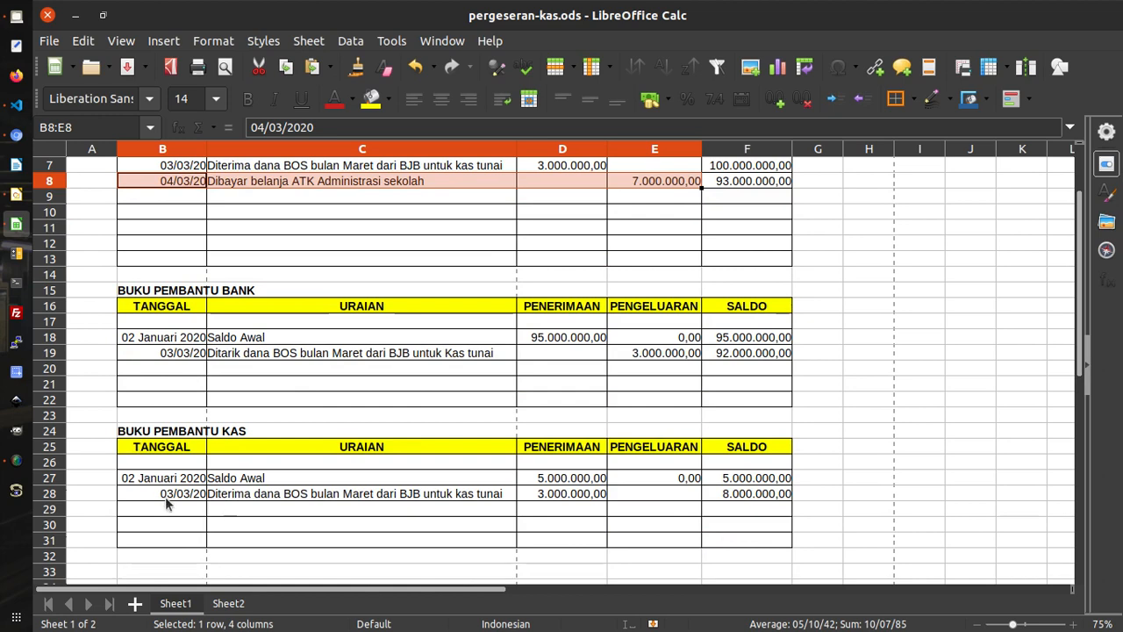
{"action": "key", "text": "ctrl+c"}
{"action": "left_click", "coordinate": [161, 432]}
{"action": "left_click", "coordinate": [181, 509]}
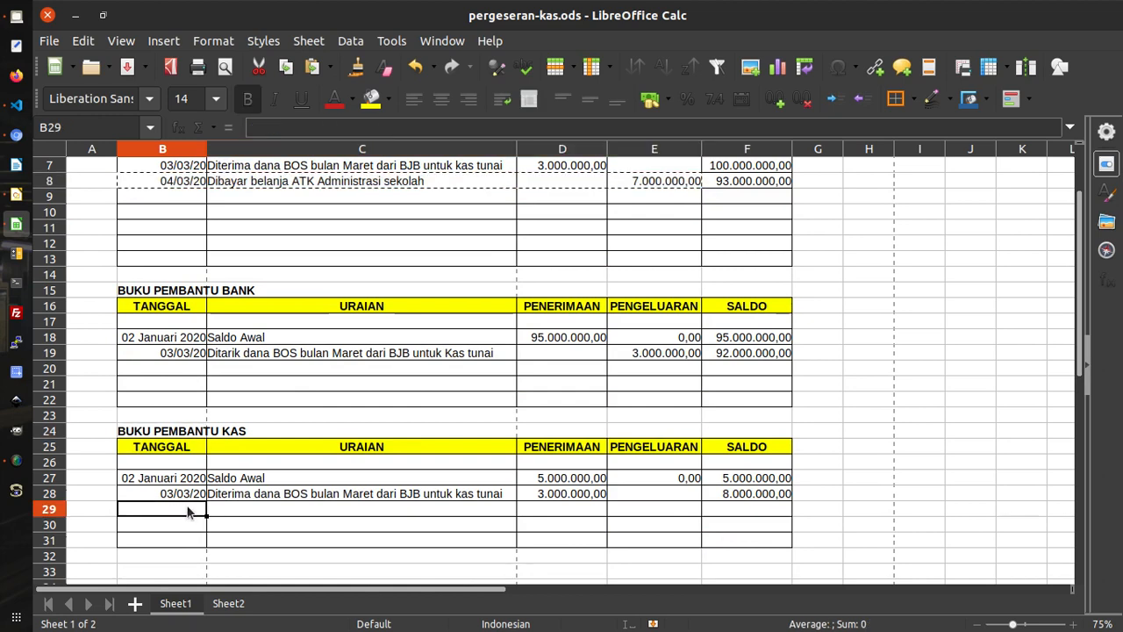
{"action": "key", "text": "ctrl+v"}
- Calculate the new cash balance in F29 with the formula =F28-E29
{"action": "left_click", "coordinate": [719, 511]}
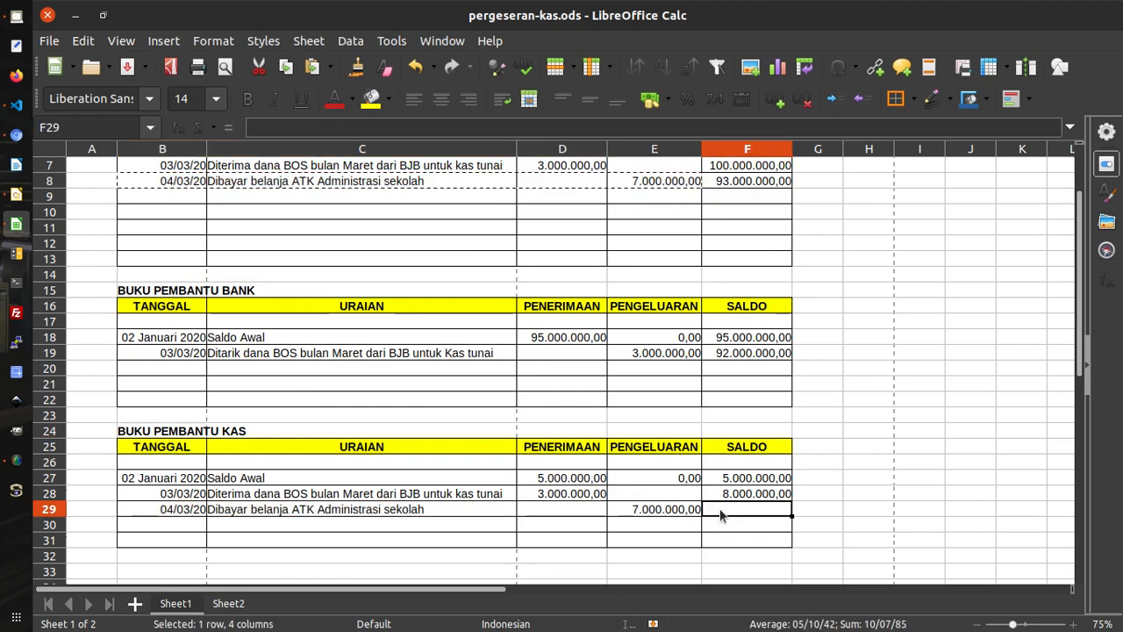
{"action": "type", "text": "="}
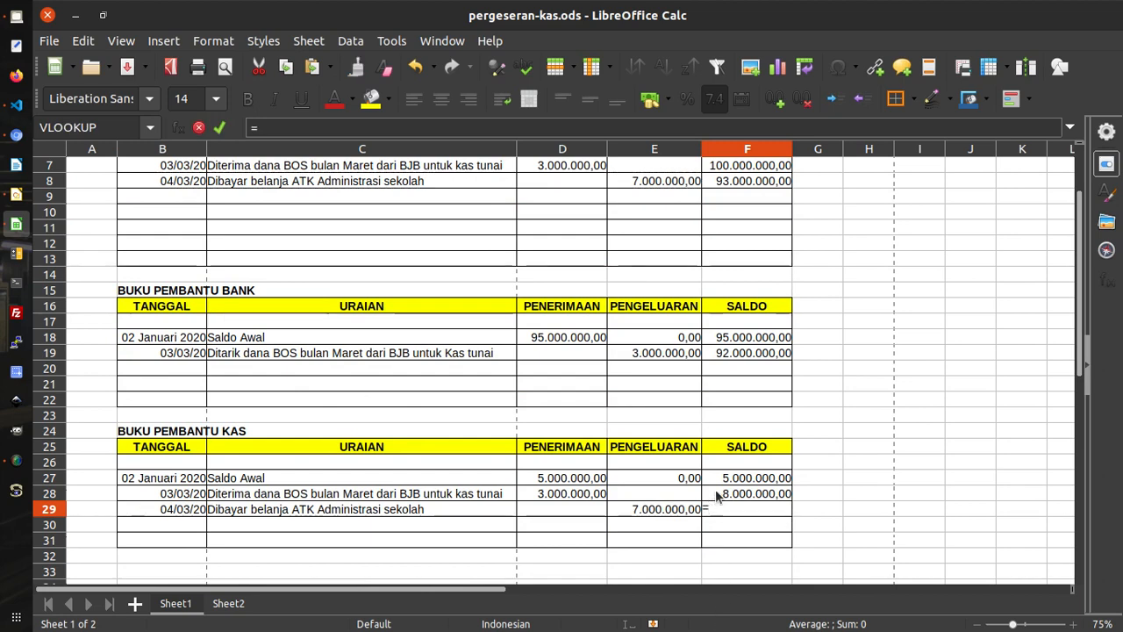
{"action": "left_click", "coordinate": [721, 497]}
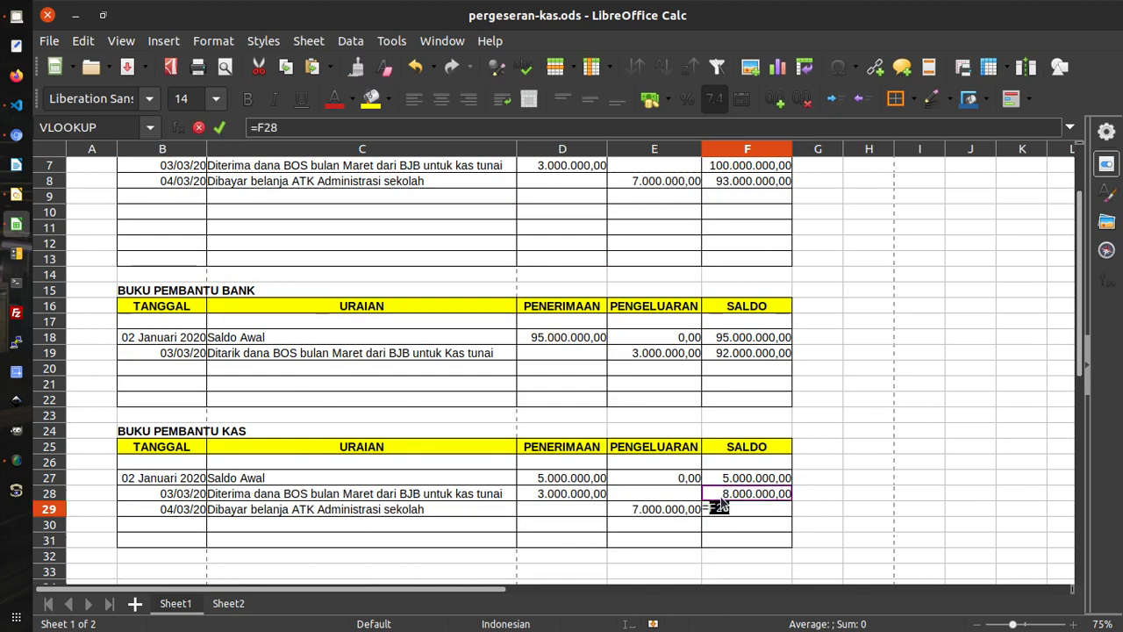
{"action": "type", "text": "-"}
{"action": "left_click", "coordinate": [663, 509]}
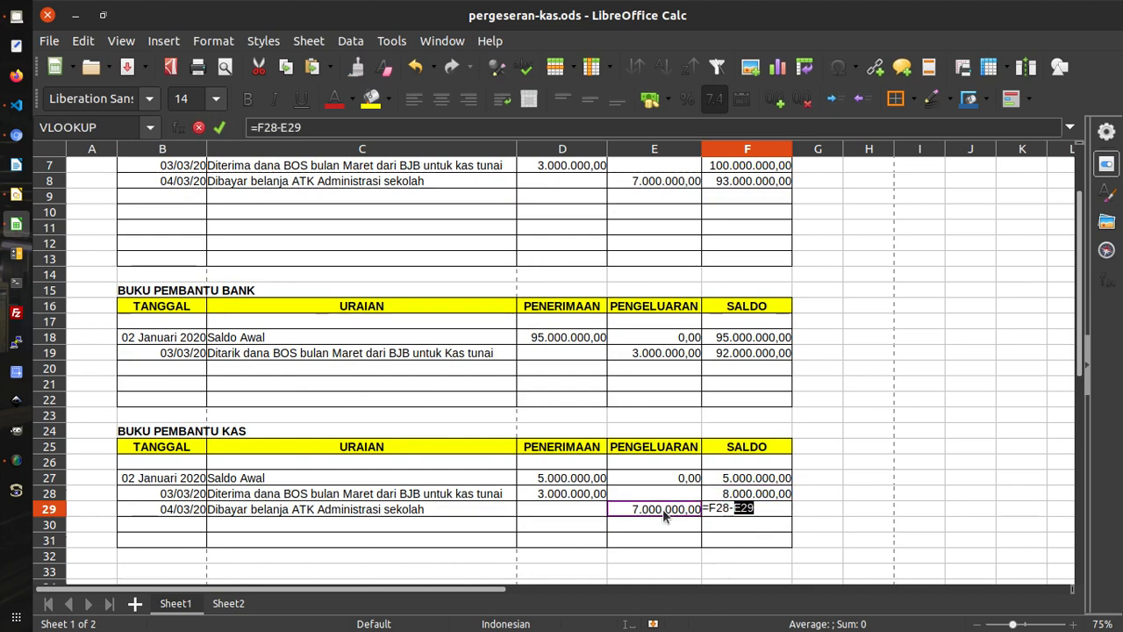
{"action": "key", "text": "Return"}
- Fill the date from B8 down into B9 of BUKU KAS UMUM
{"action": "scroll", "coordinate": [754, 445], "scroll_direction": "up", "scroll_amount": 2}
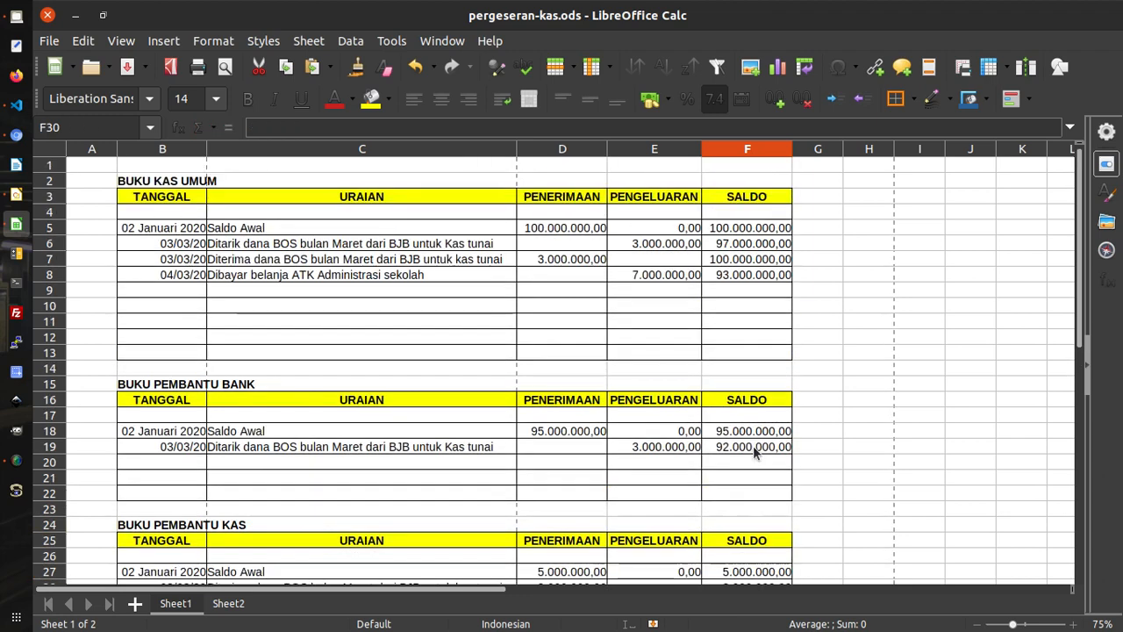
{"action": "left_click", "coordinate": [188, 289]}
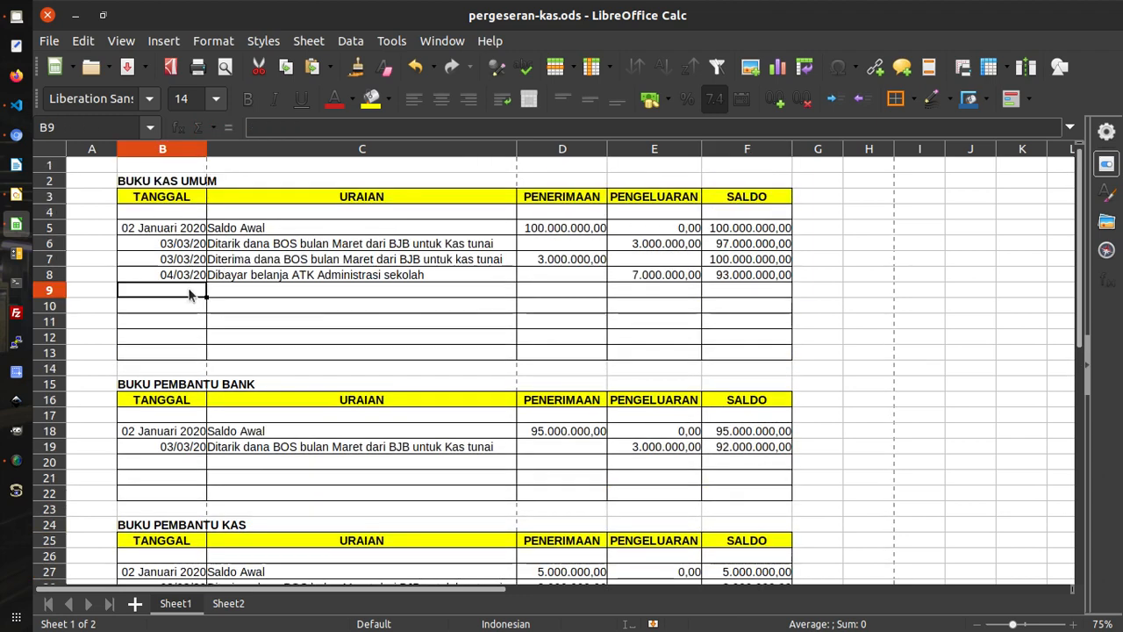
{"action": "key", "text": "ctrl+d"}
- Enter the description "Ditransfer pembayaran belanja laptop pada CV. Anu" in C9 of BUKU KAS UMUM
{"action": "left_click", "coordinate": [224, 294]}
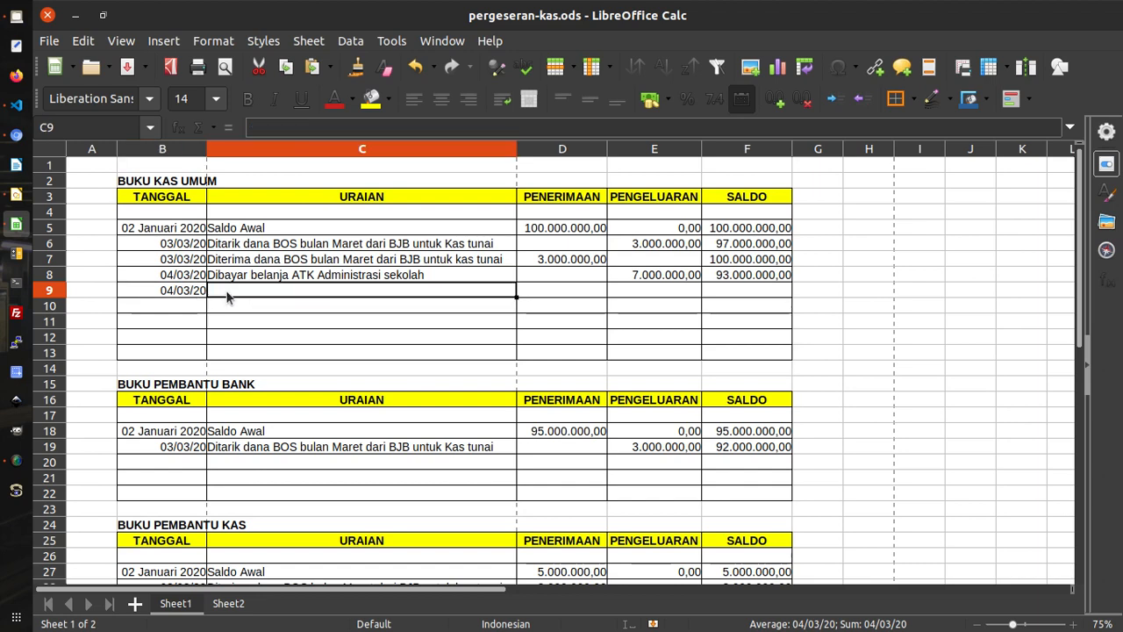
{"action": "type", "text": "Ditransfer"}
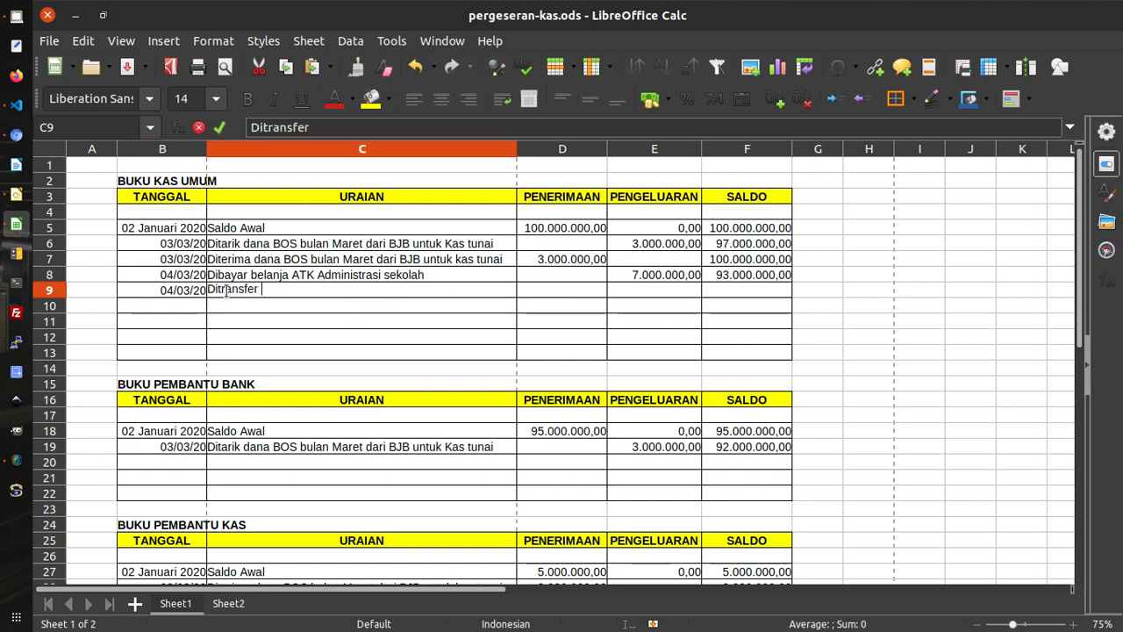
{"action": "type", "text": " belan"}
{"action": "key", "text": "BackSpace"}
{"action": "key", "text": "BackSpace"}
{"action": "key", "text": "BackSpace"}
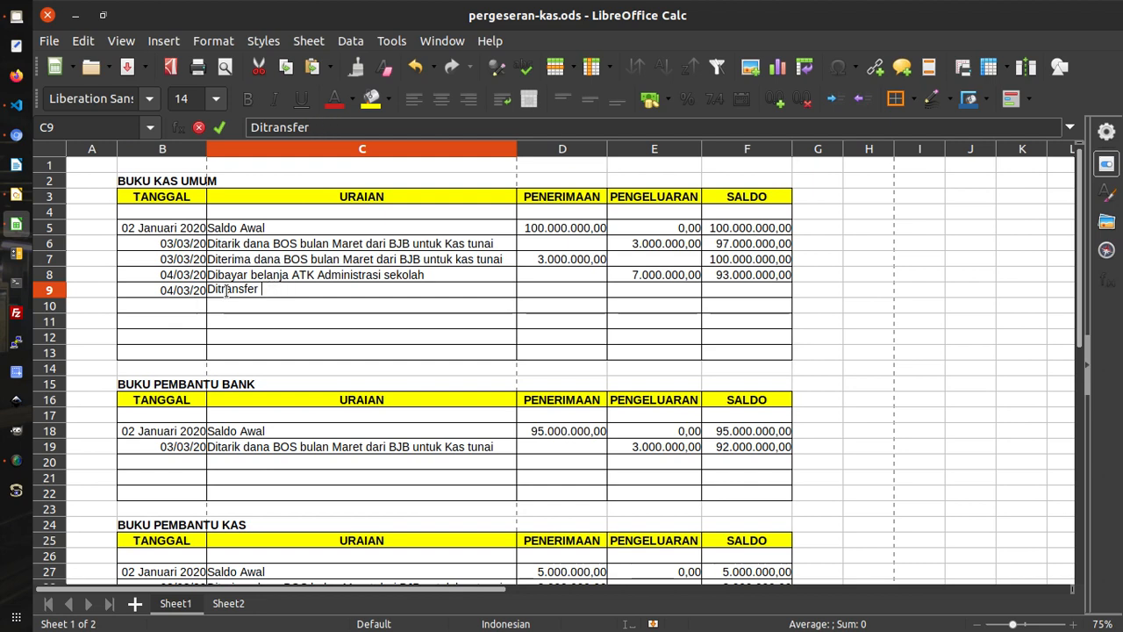
{"action": "type", "text": "pembayaran belanja lapt"}
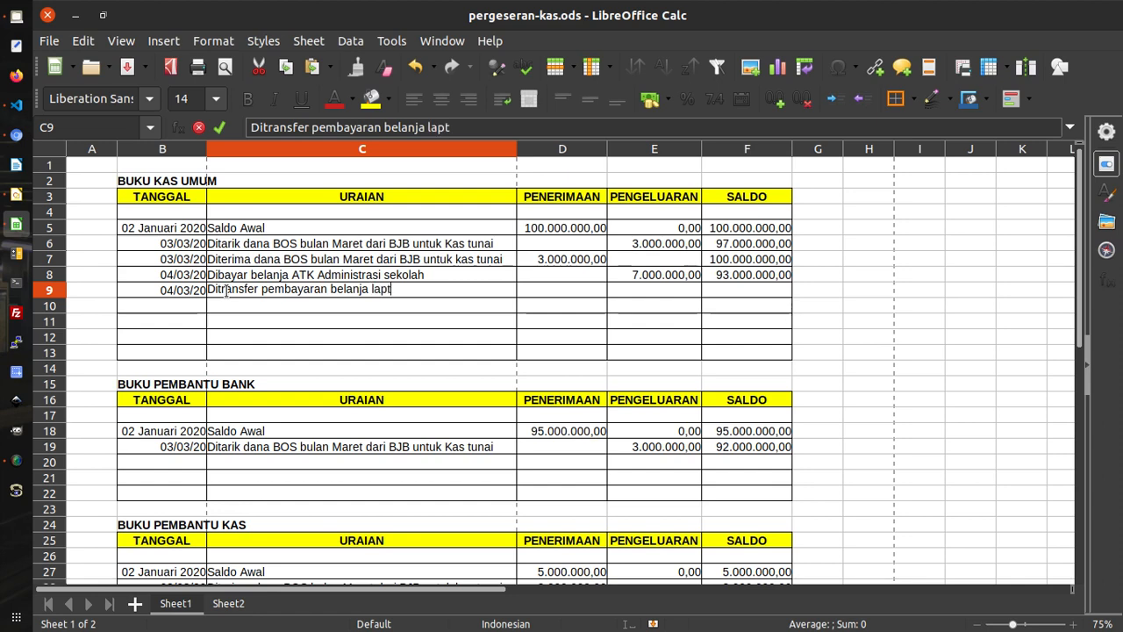
{"action": "type", "text": "op pada C"}
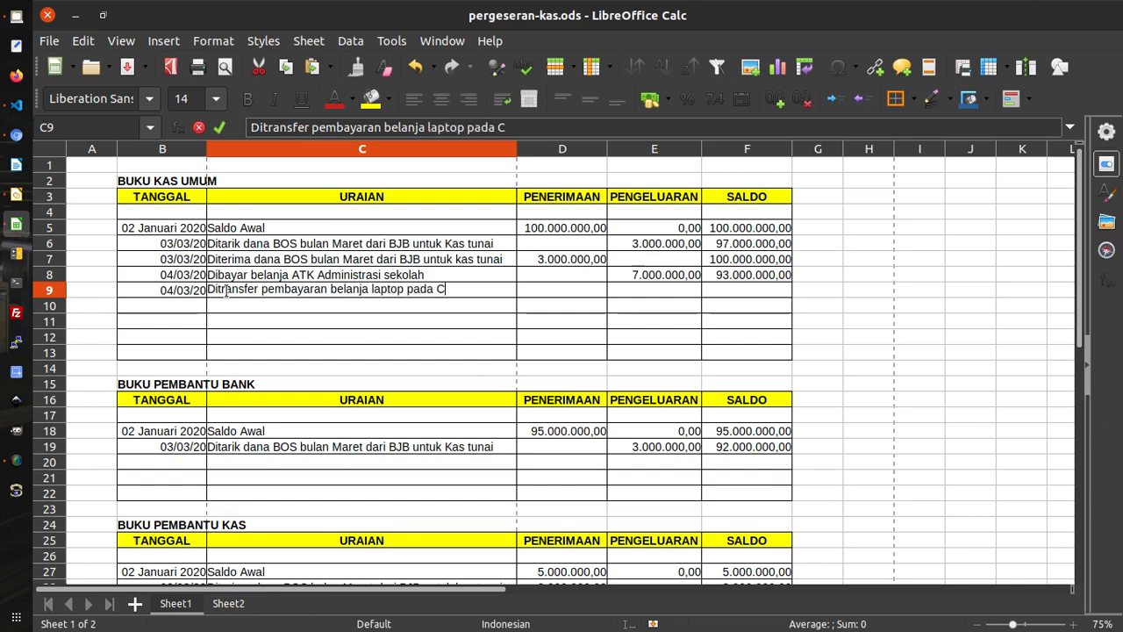
{"action": "type", "text": "V. Anu"}
{"action": "key", "text": "Return"}
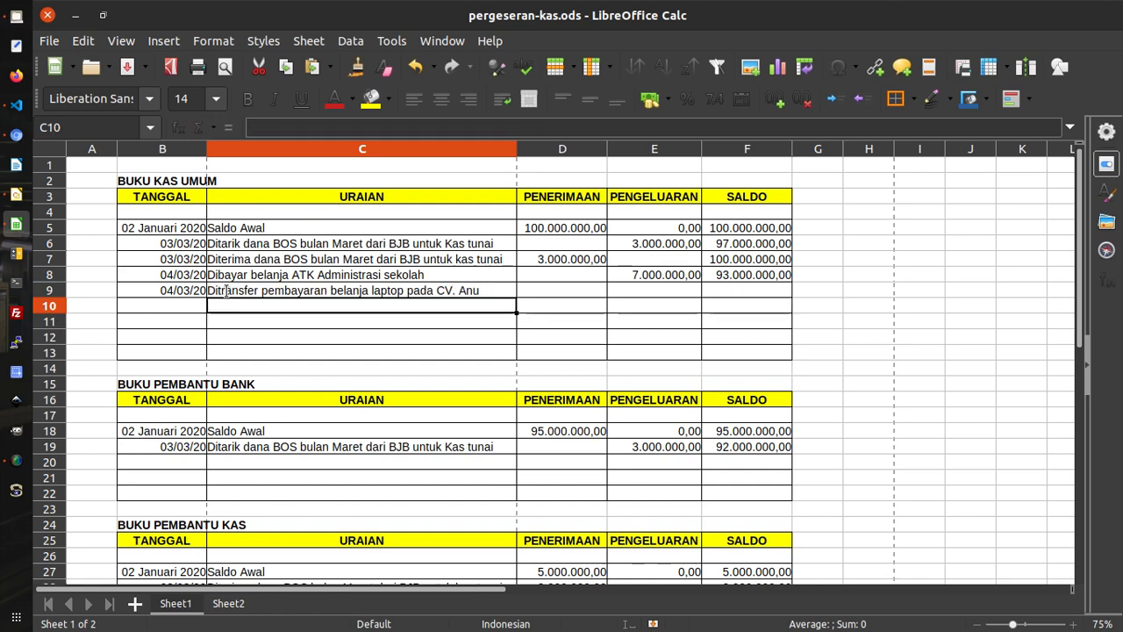
- Enter 12000000 as the laptop payment's expense in E9 of BUKU KAS UMUM
{"action": "left_click", "coordinate": [227, 290]}
{"action": "key", "text": "Tab"}
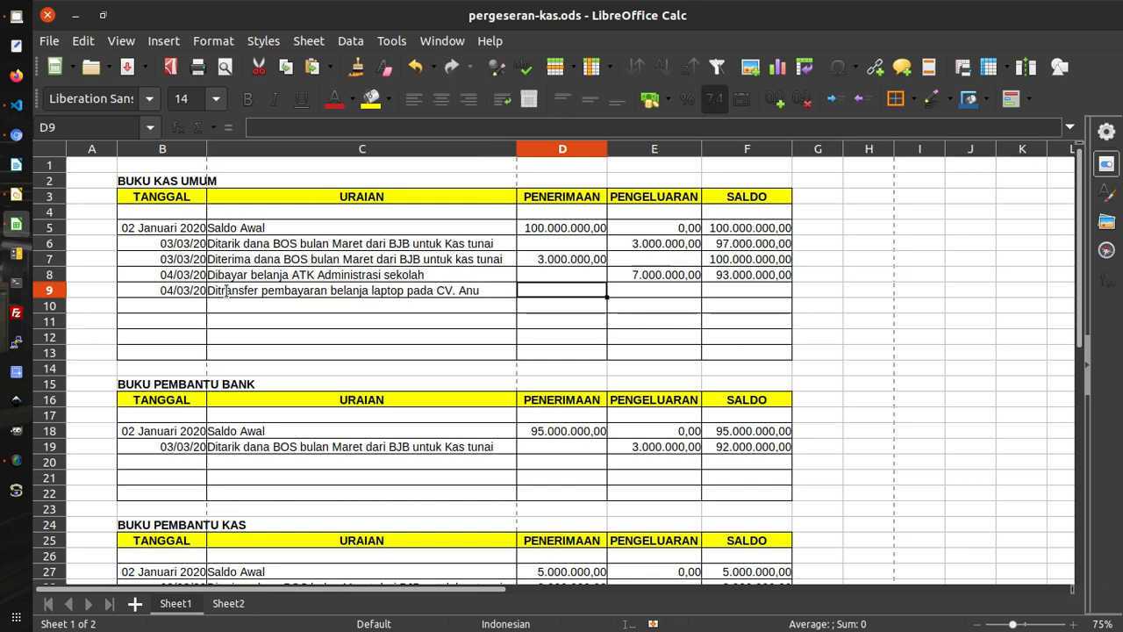
{"action": "key", "text": "Tab"}
{"action": "type", "text": "120000"}
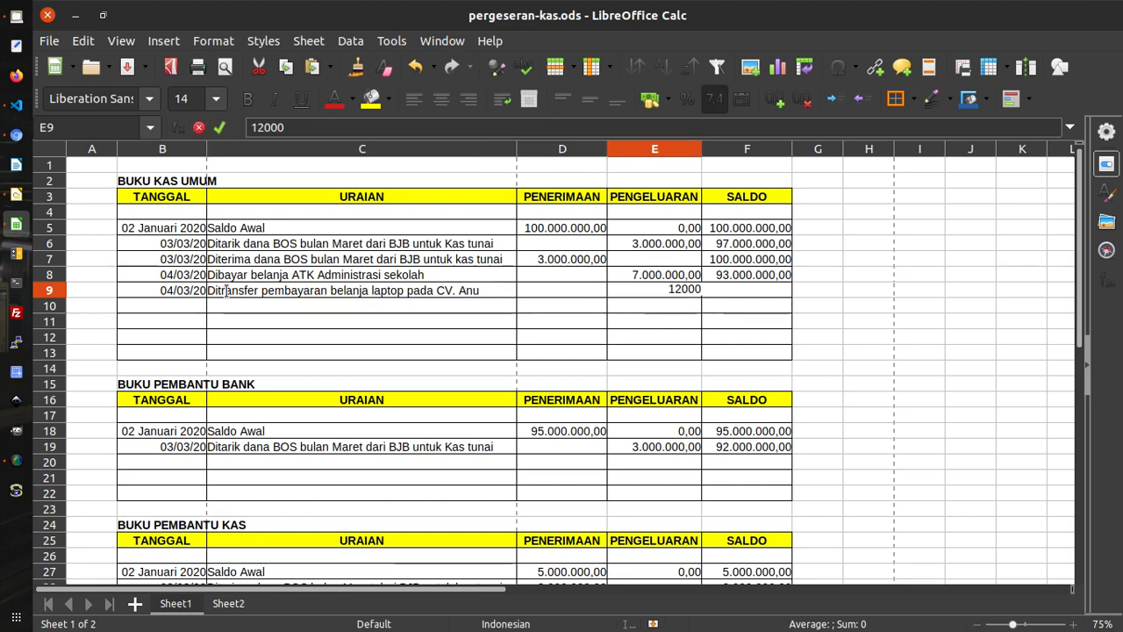
{"action": "key", "text": "Tab"}
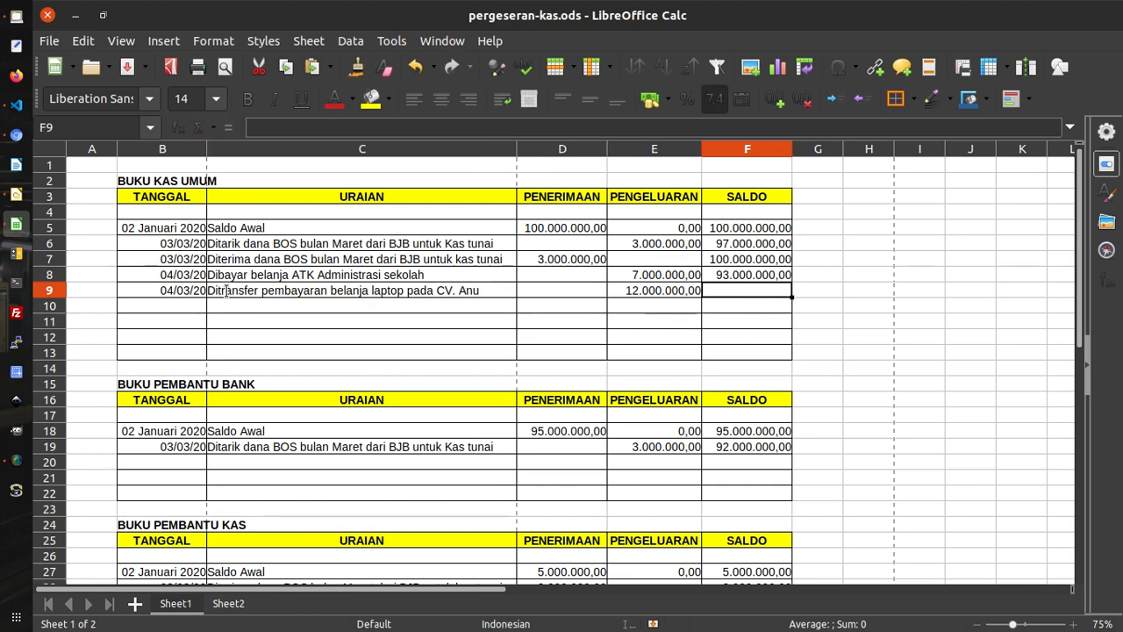
- Calculate the new general cash balance in F9 with the formula =F8-E9
{"action": "type", "text": "="}
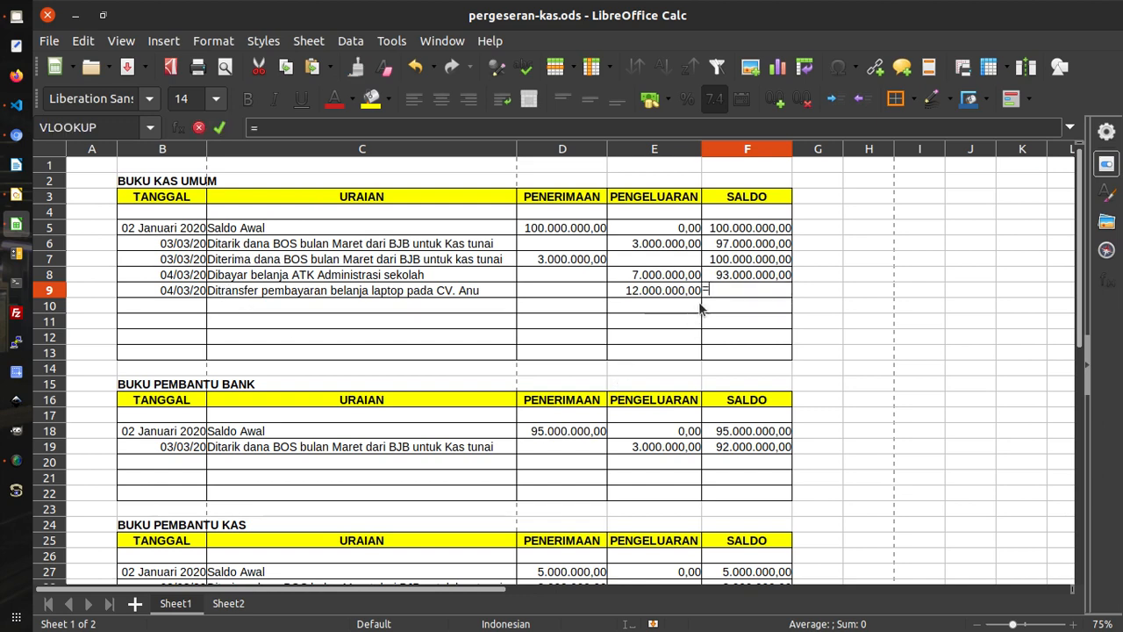
{"action": "left_click", "coordinate": [712, 274]}
{"action": "type", "text": "-"}
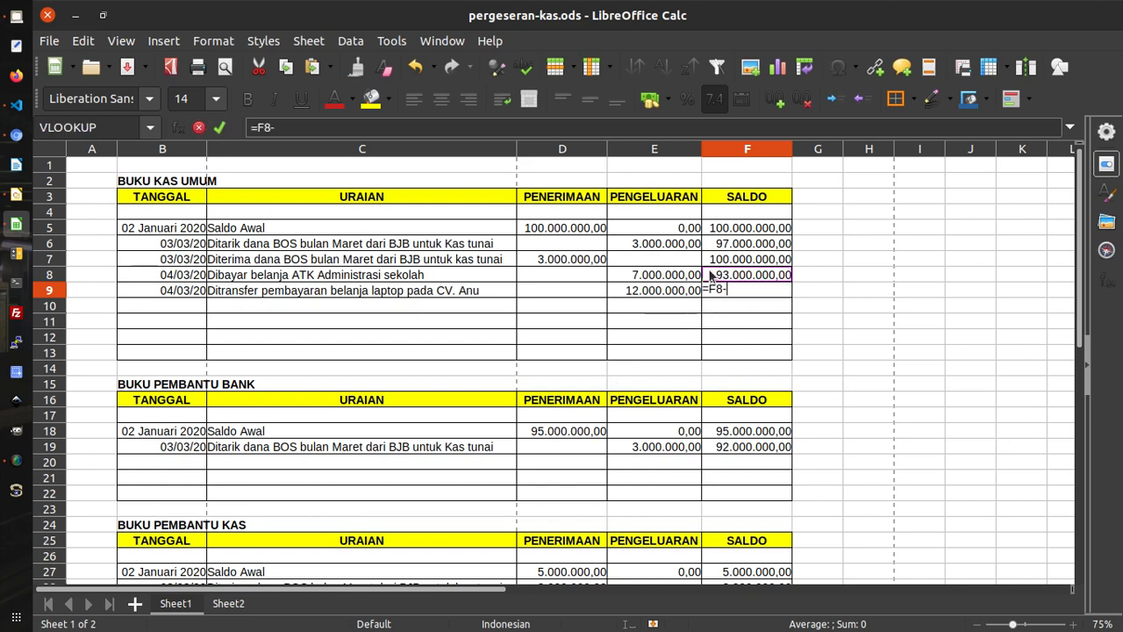
{"action": "left_click", "coordinate": [665, 289]}
{"action": "key", "text": "Return"}
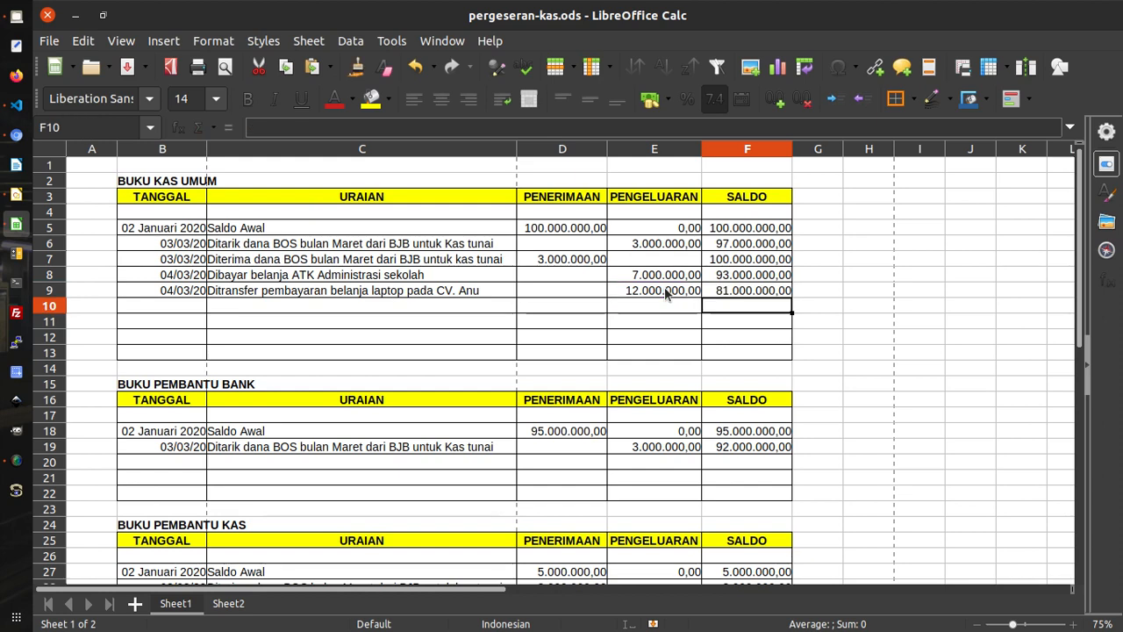
- Copy the laptop transfer entry B9:E9 from BUKU KAS UMUM into row 20 of BUKU PEMBANTU BANK, starting at B20
{"action": "left_click_drag", "start_coordinate": [189, 294], "coordinate": [636, 289]}
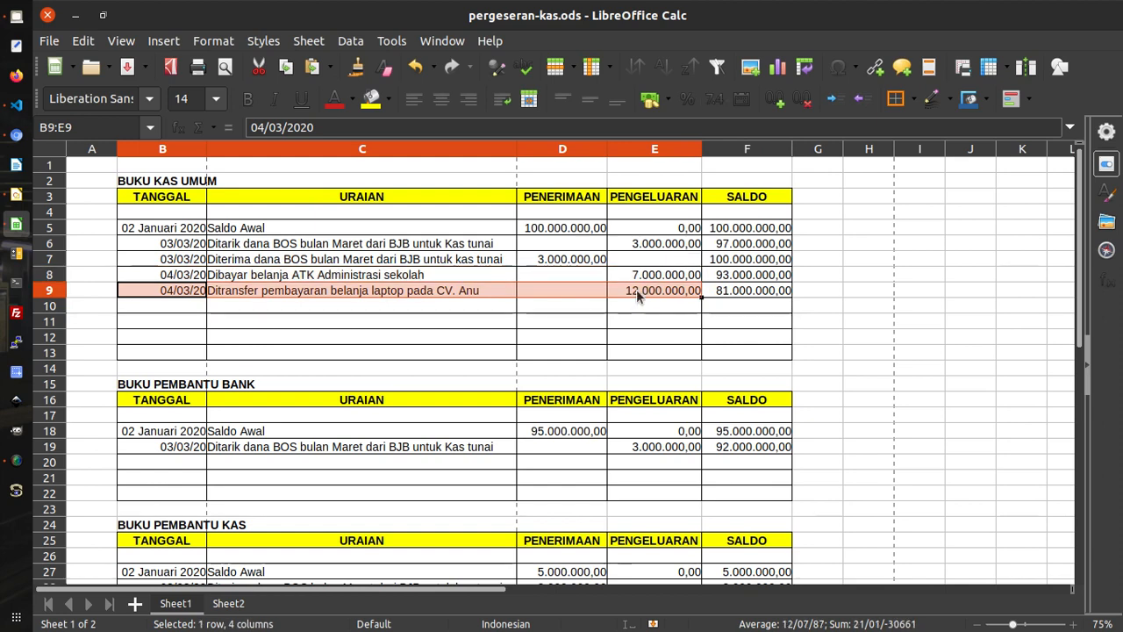
{"action": "key", "text": "ctrl+c"}
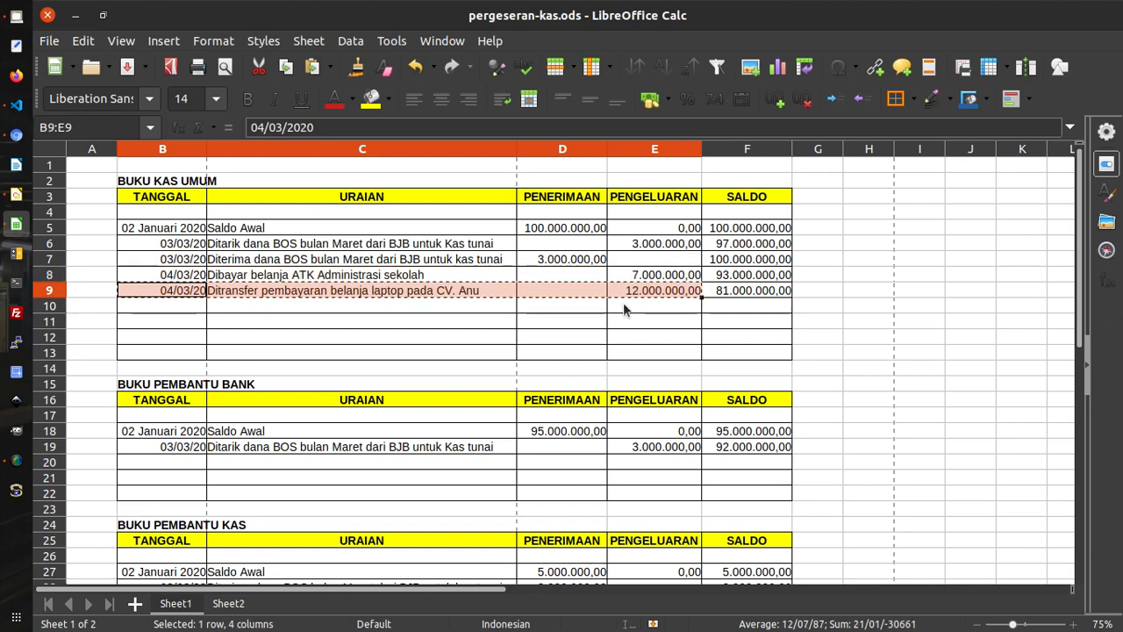
{"action": "scroll", "coordinate": [623, 302], "scroll_direction": "down", "scroll_amount": 1}
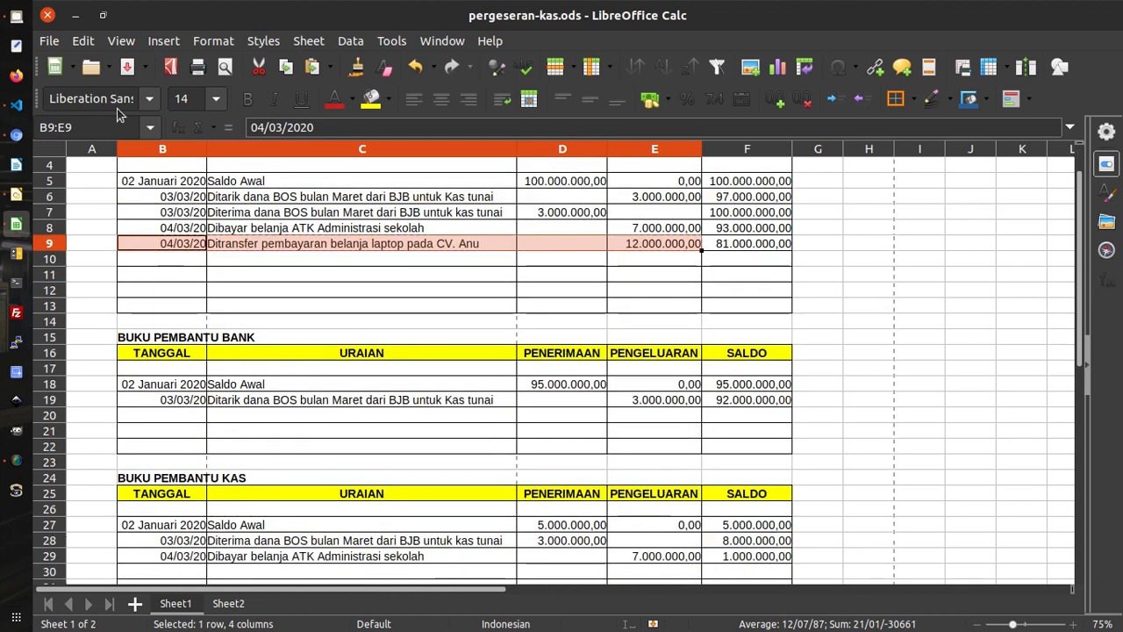
{"action": "left_click", "coordinate": [16, 460]}
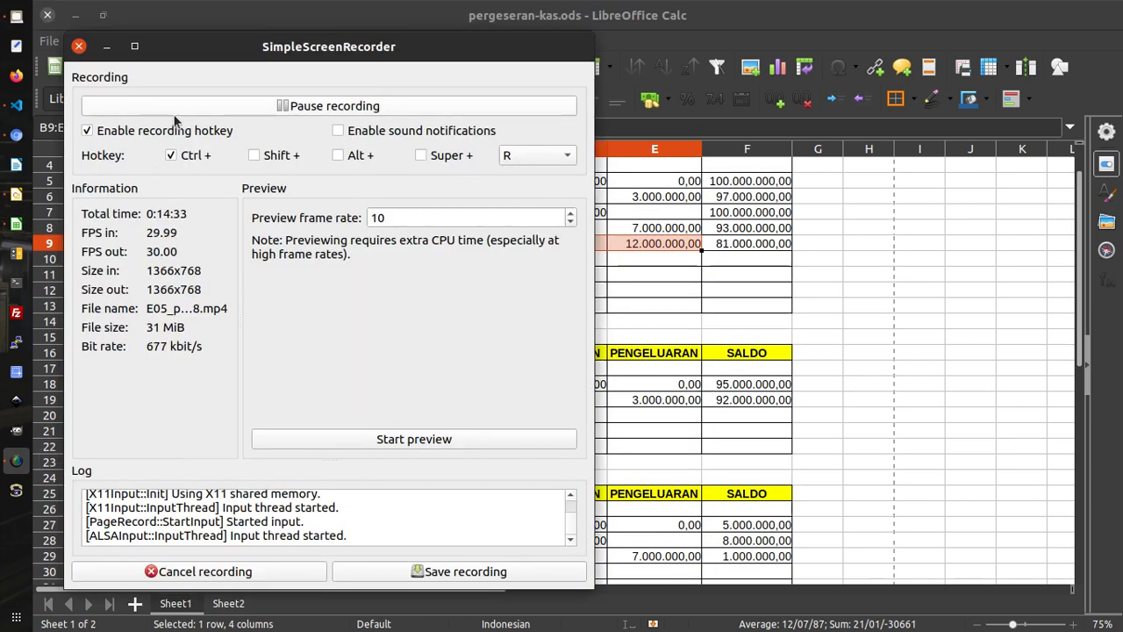
{"action": "left_click", "coordinate": [676, 15]}
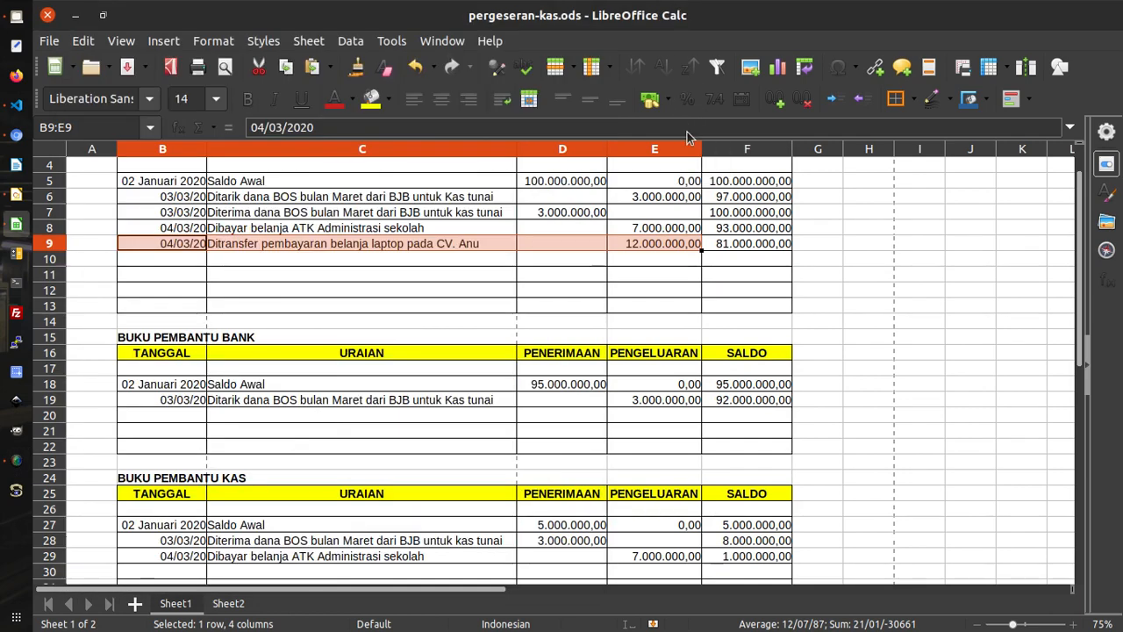
{"action": "key", "text": "ctrl+c"}
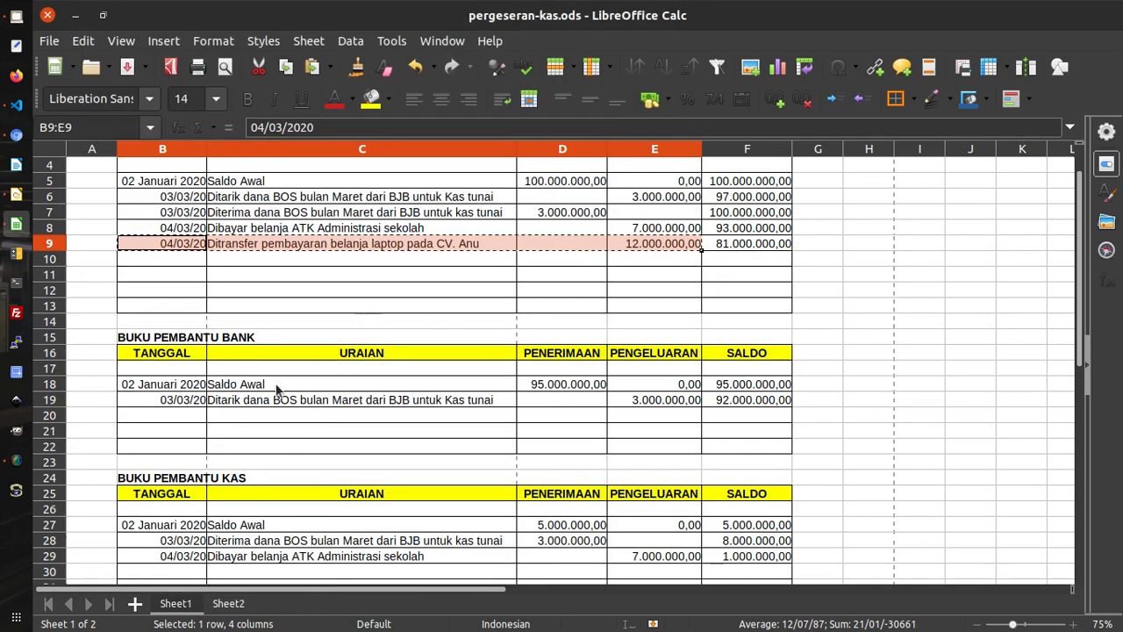
{"action": "left_click", "coordinate": [195, 416]}
{"action": "key", "text": "ctrl+v"}
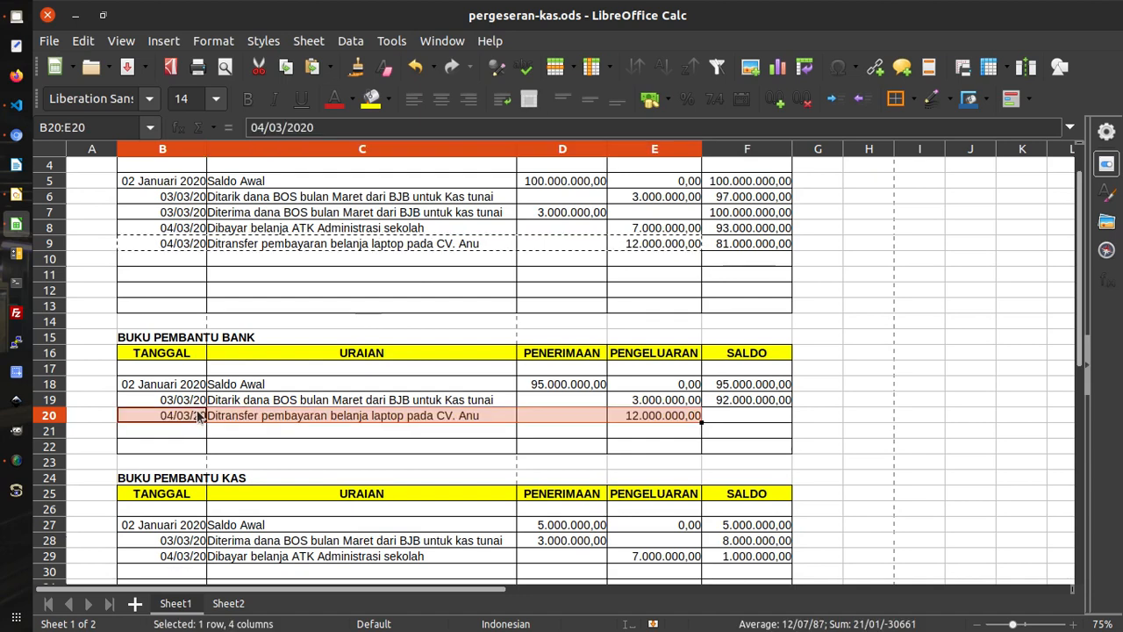
- Calculate the new bank balance in F20 with the formula =F19-E20
{"action": "left_click", "coordinate": [713, 414]}
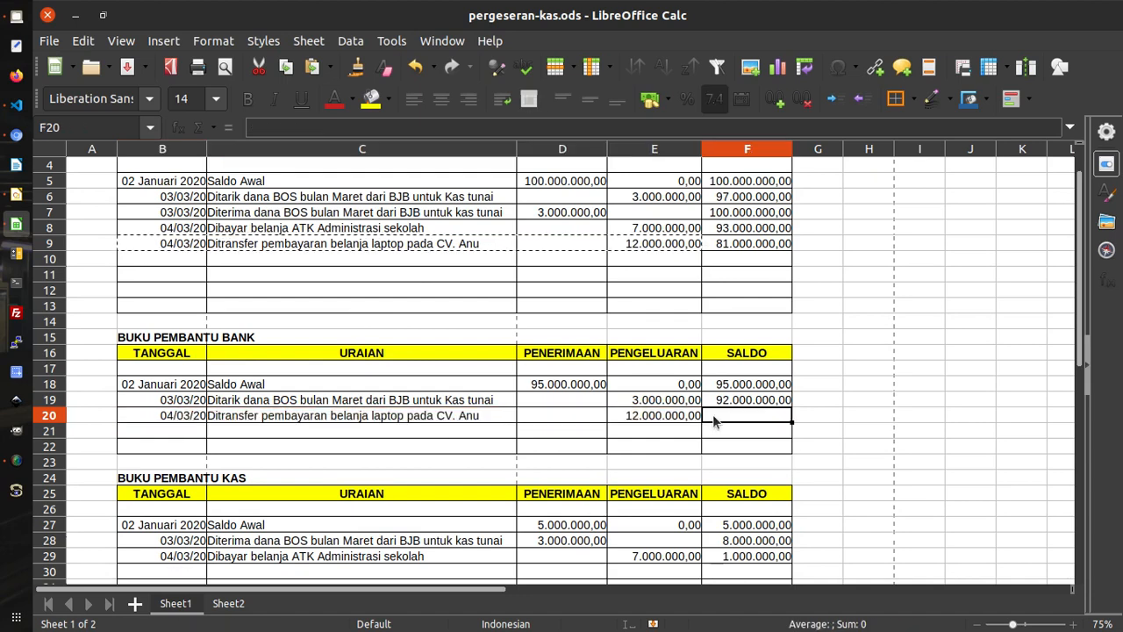
{"action": "type", "text": "="}
{"action": "left_click", "coordinate": [718, 405]}
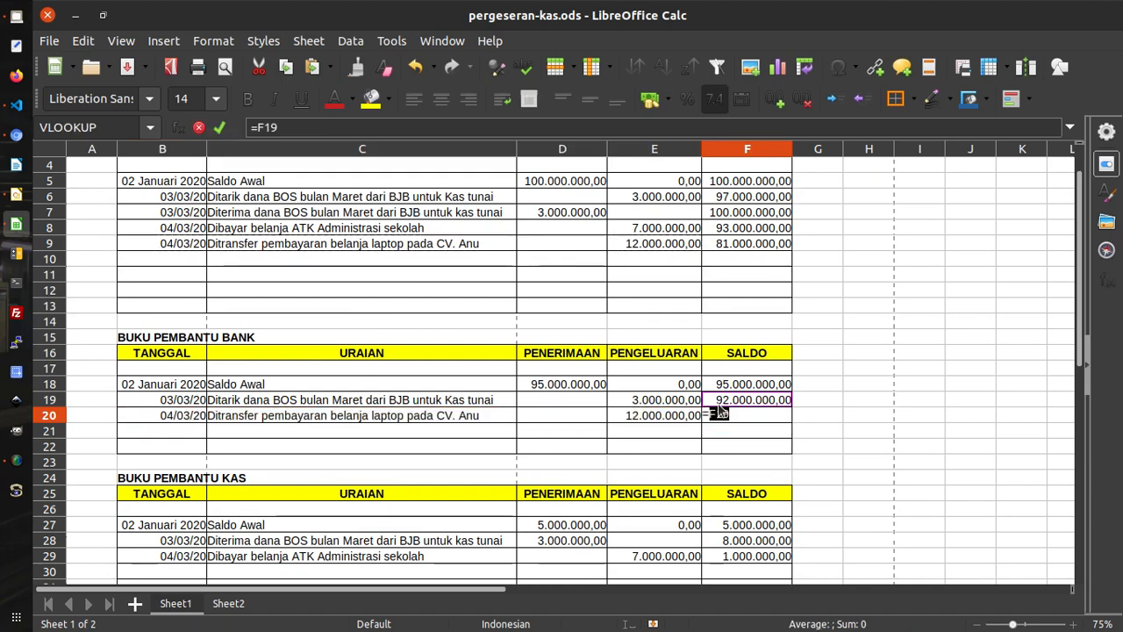
{"action": "type", "text": "-"}
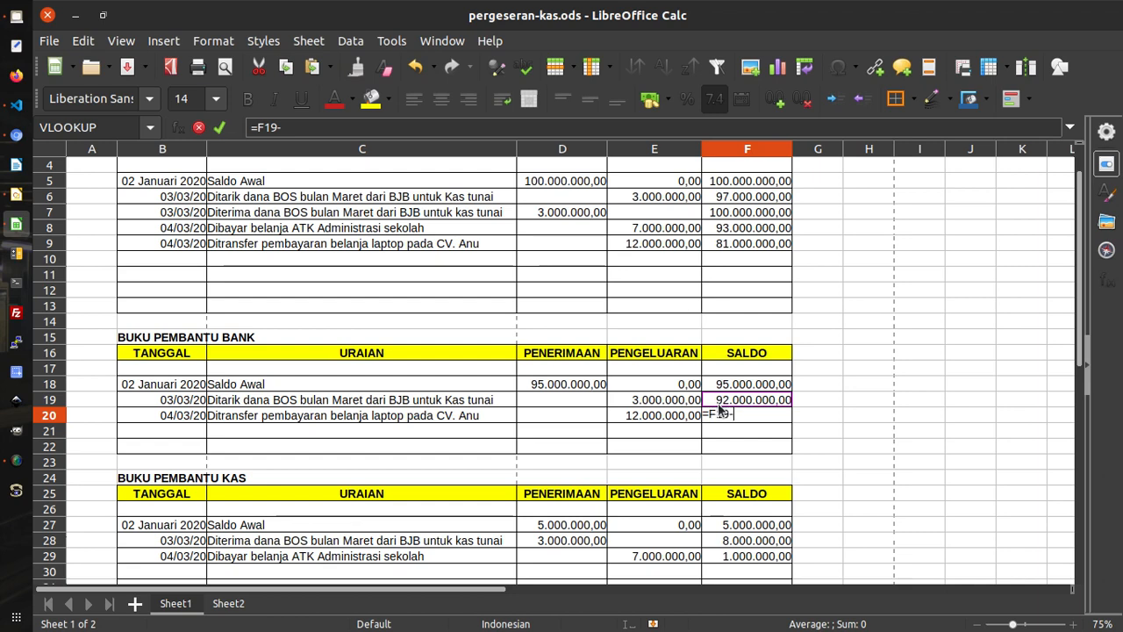
{"action": "left_click", "coordinate": [672, 419]}
{"action": "key", "text": "Return"}
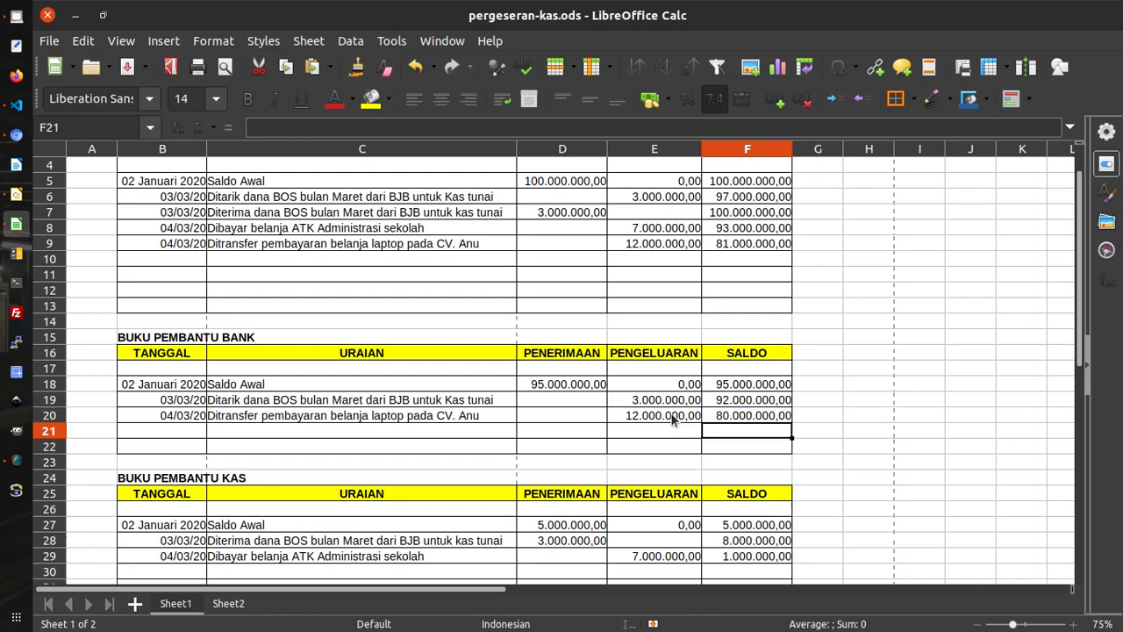
- Compare the general cash balance in F9 with the bank balance in F20 and the cash balance in F29
{"action": "left_click", "coordinate": [759, 244]}
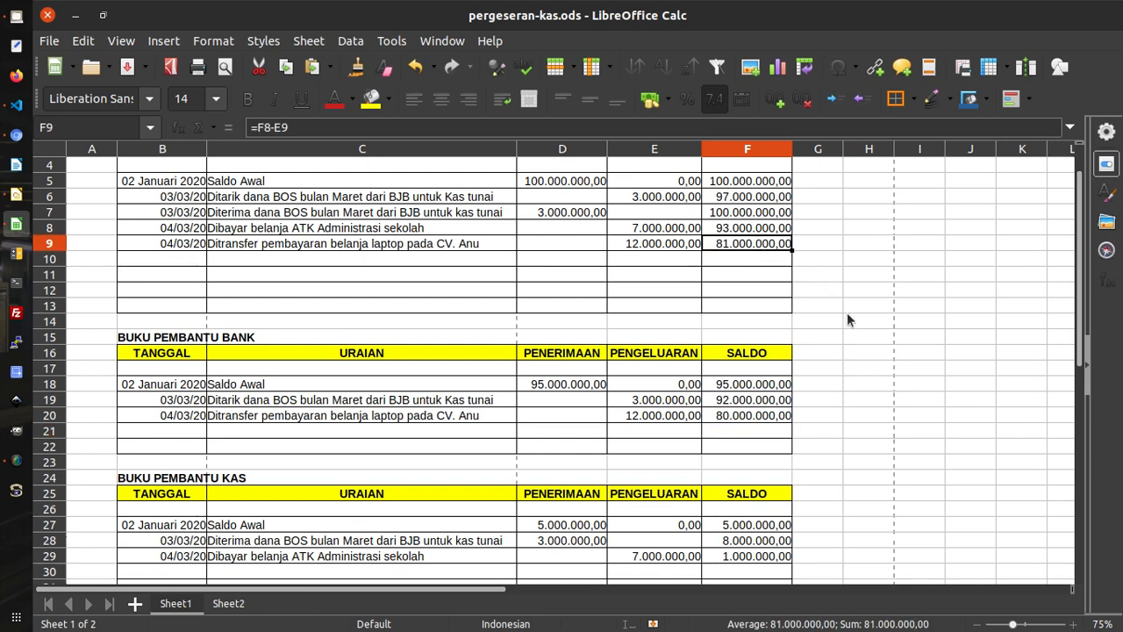
{"action": "scroll", "coordinate": [816, 292], "scroll_direction": "up", "scroll_amount": 1}
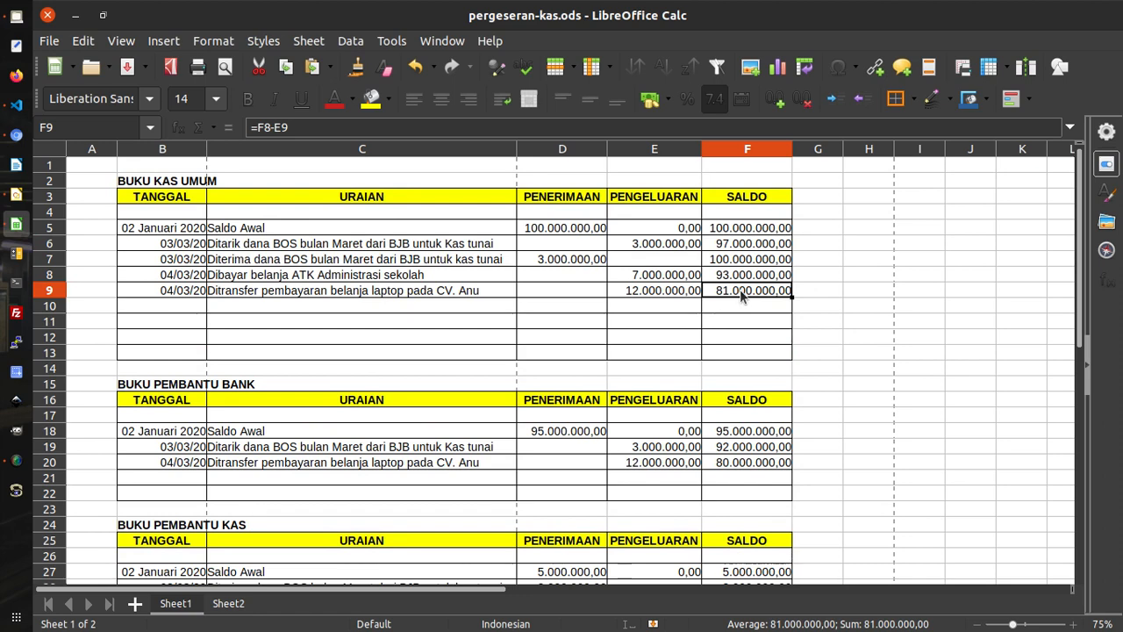
{"action": "left_click", "coordinate": [769, 465]}
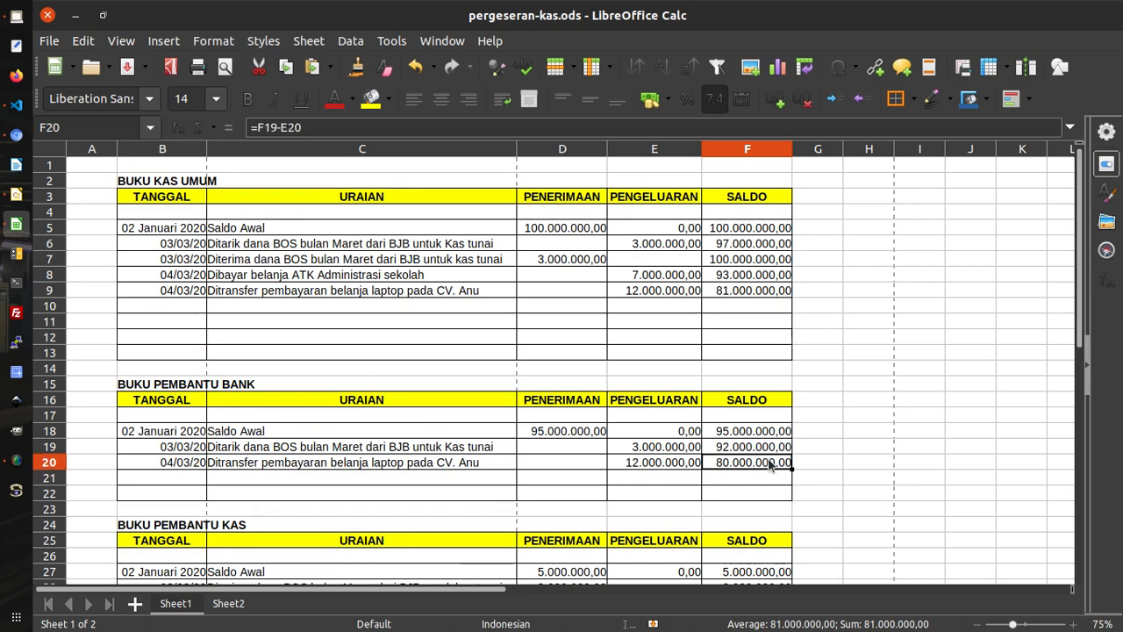
{"action": "scroll", "coordinate": [769, 465], "scroll_direction": "down", "scroll_amount": 2}
{"action": "left_click", "coordinate": [765, 510]}
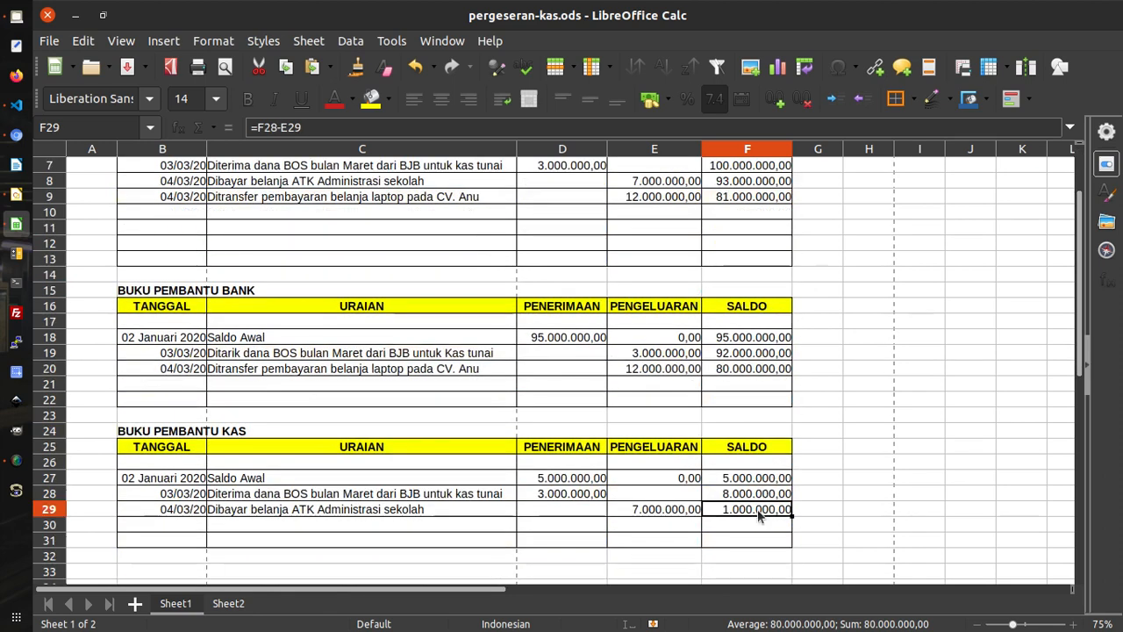
{"action": "scroll", "coordinate": [839, 420], "scroll_direction": "up", "scroll_amount": 2}
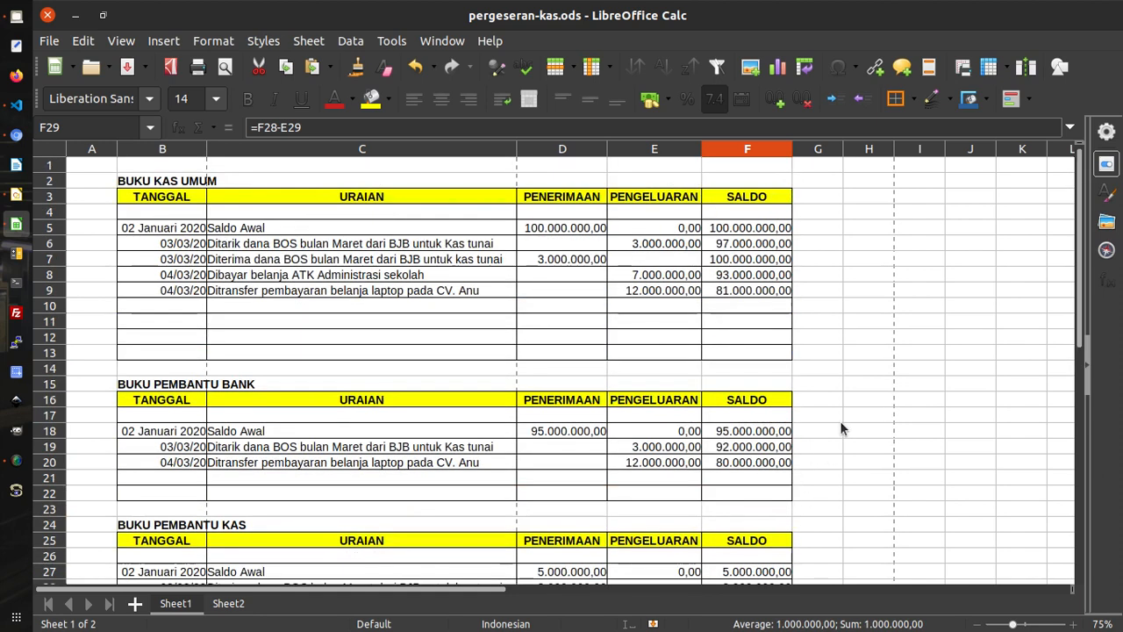
- Enter the date 31/03/2020 in B10 of BUKU KAS UMUM
{"action": "left_click", "coordinate": [200, 310]}
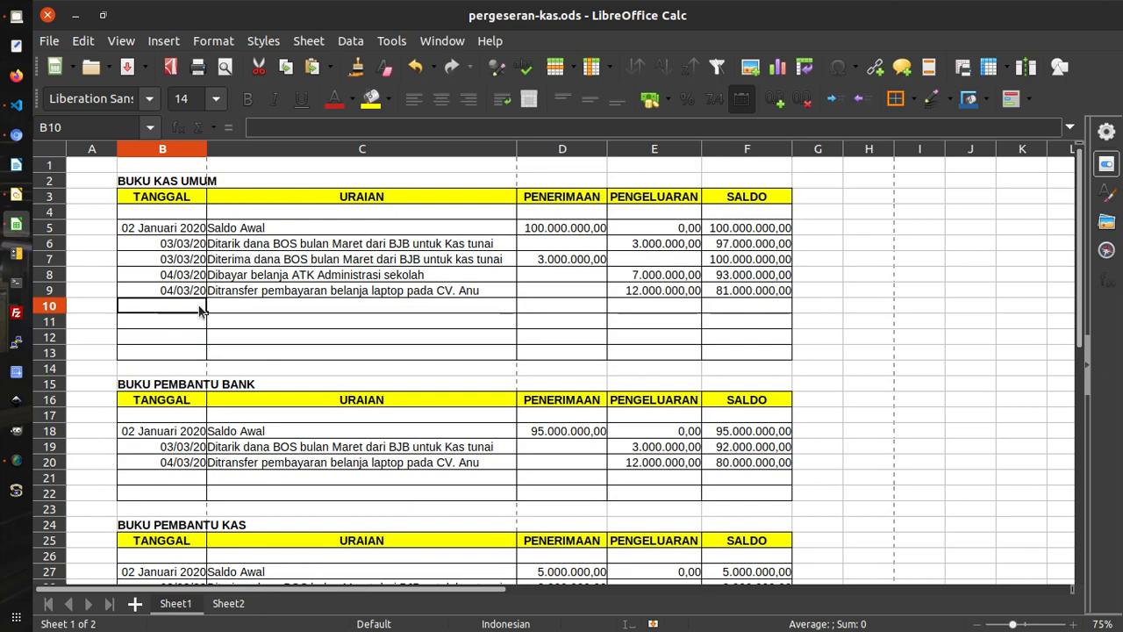
{"action": "type", "text": "3"}
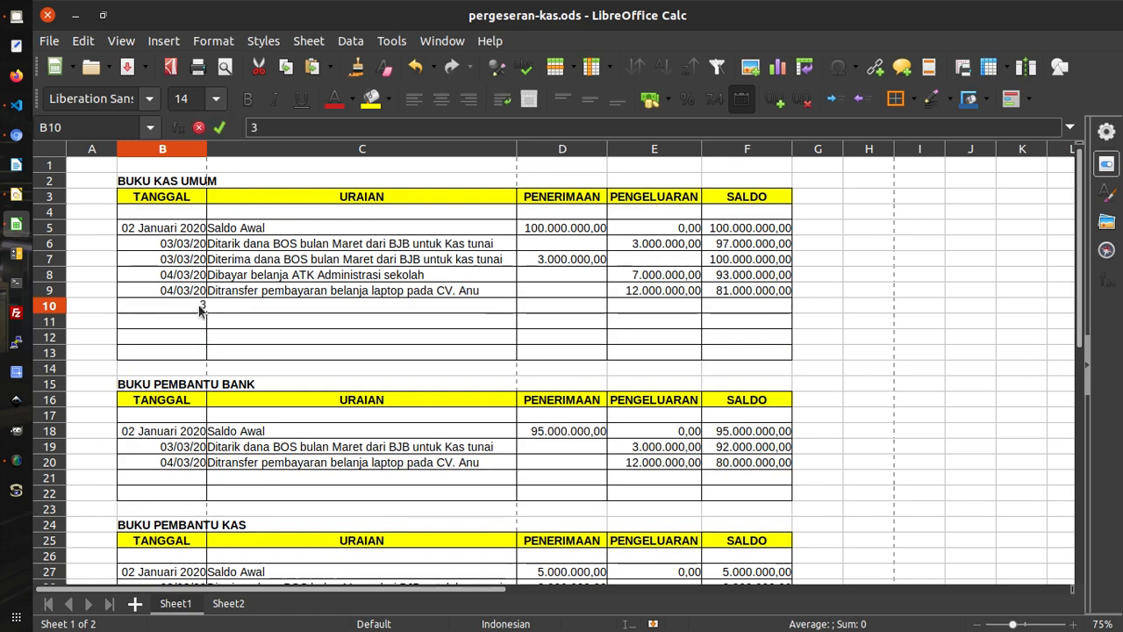
{"action": "type", "text": "1/0"}
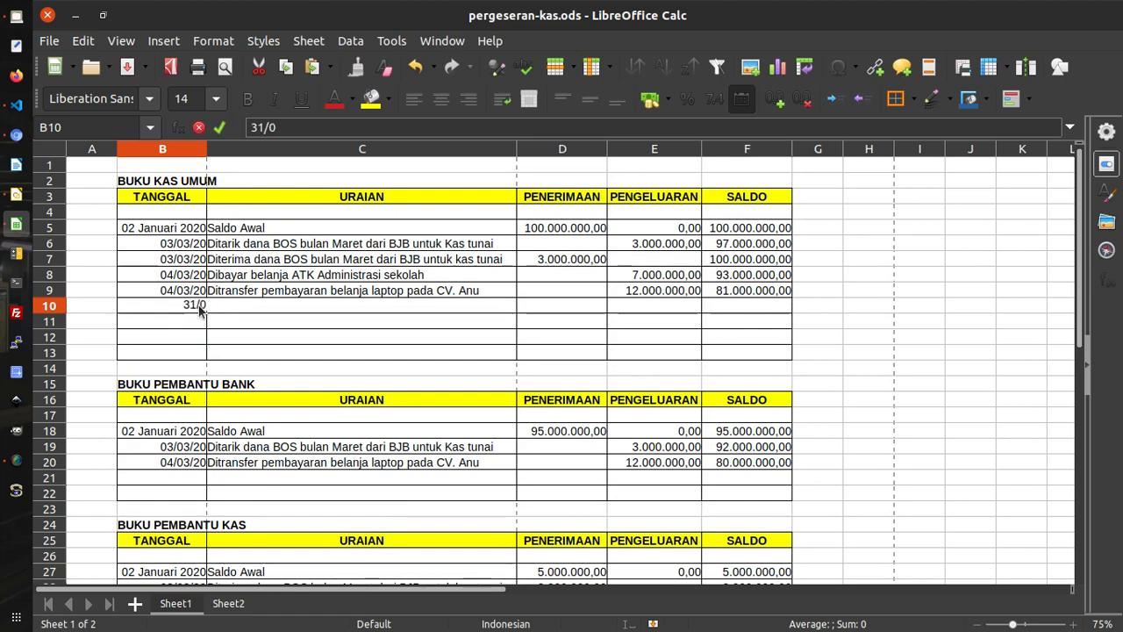
{"action": "type", "text": "3/2020"}
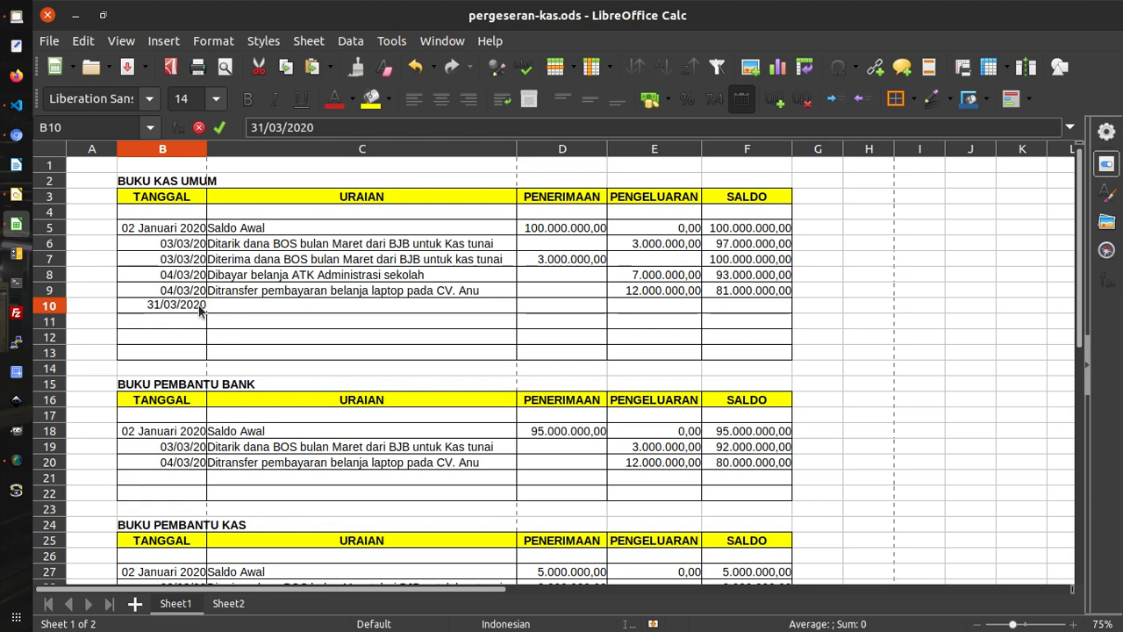
{"action": "key", "text": "Return"}
{"action": "key", "text": "Up"}
{"action": "key", "text": "Right"}
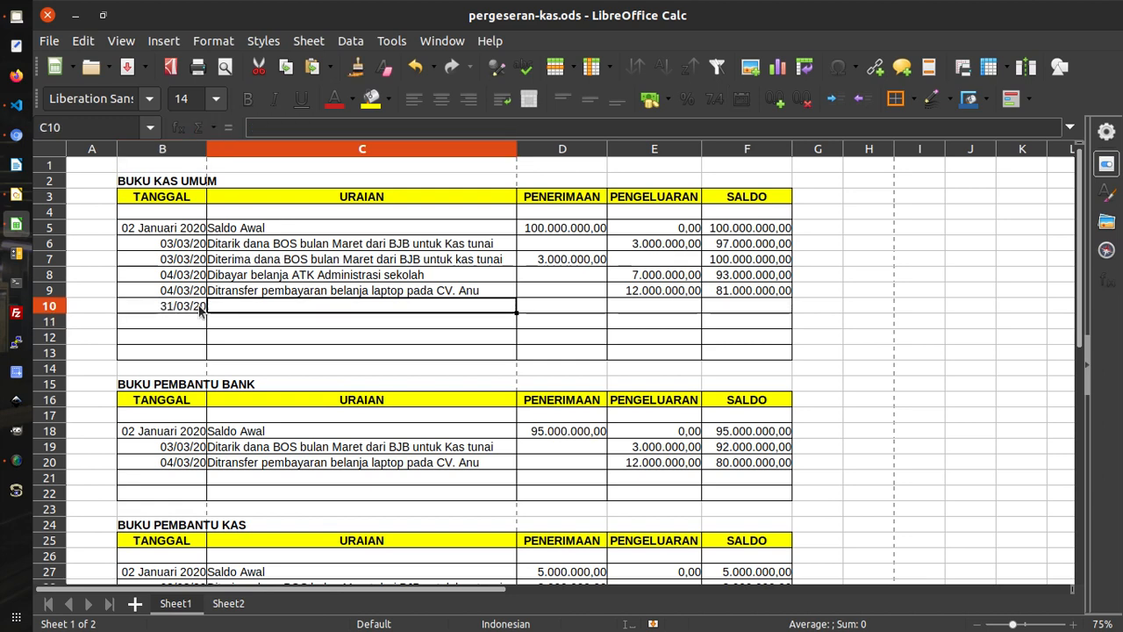
- Enter the description "Disetor dana BOS dari kas tunai ke BJB" in C10 of BUKU KAS UMUM
{"action": "type", "text": "Di"}
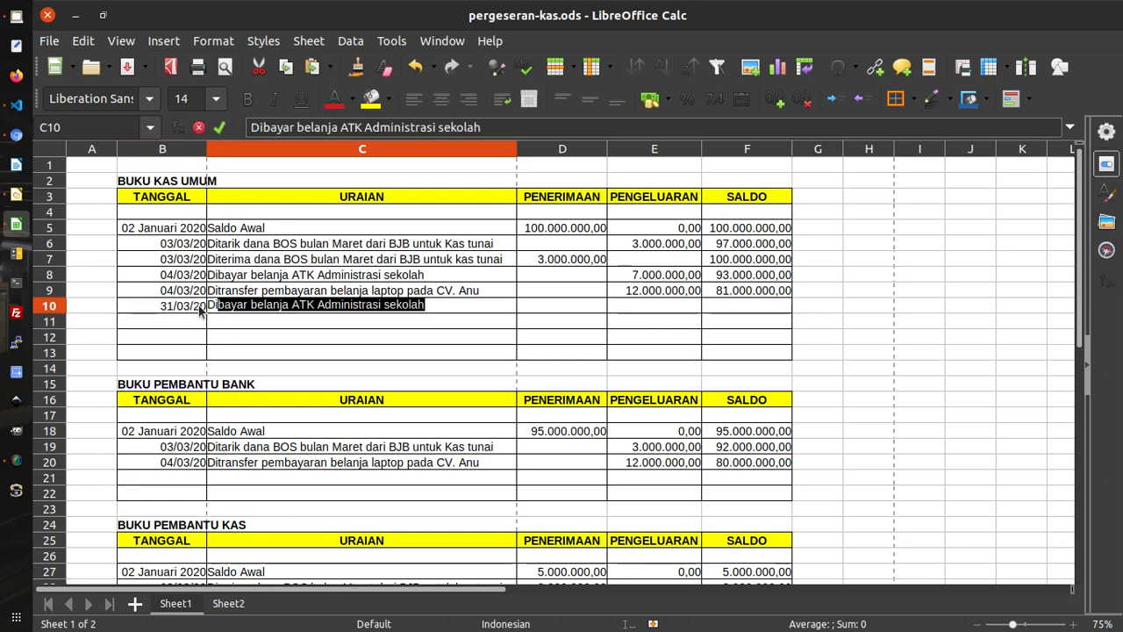
{"action": "type", "text": "setor dana "}
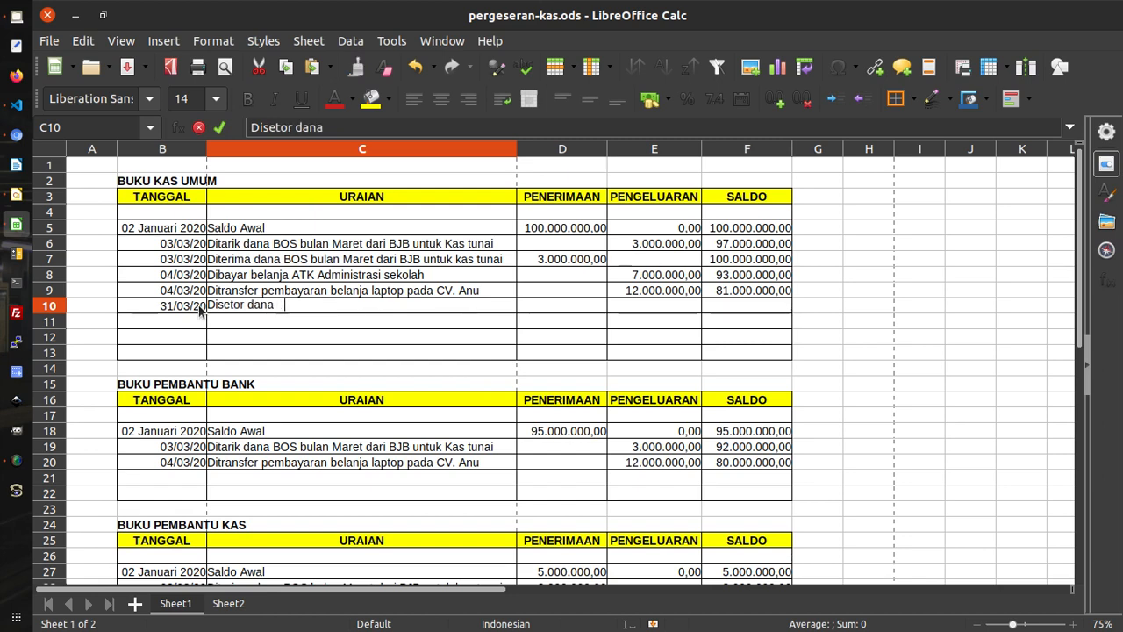
{"action": "type", "text": "BOS dari kas "}
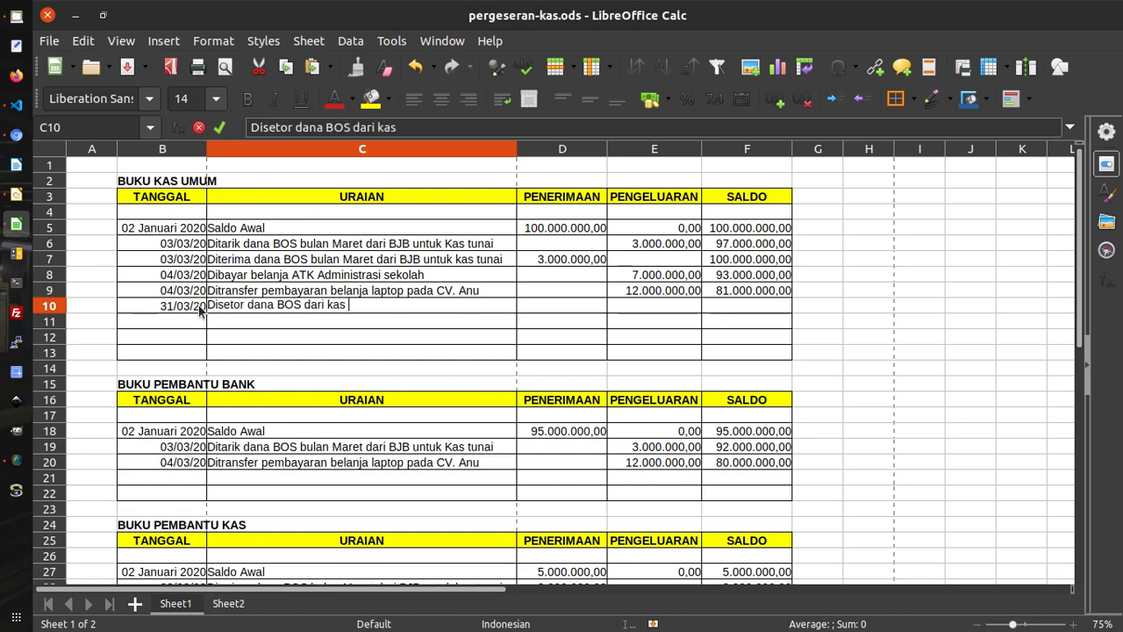
{"action": "type", "text": "tunai ke B"}
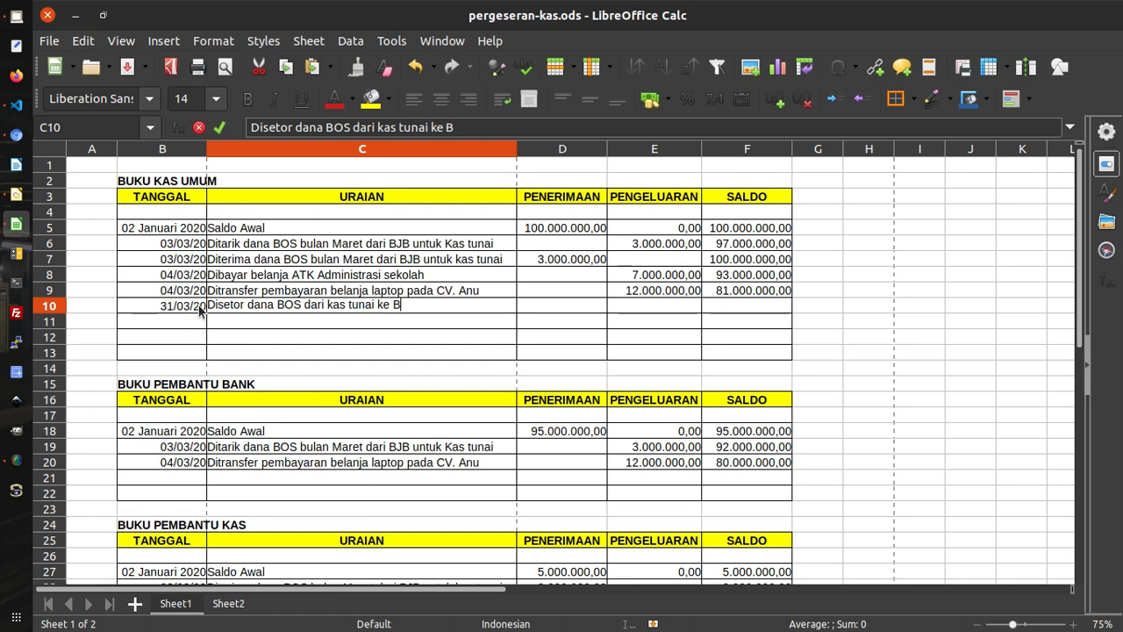
{"action": "type", "text": "JB"}
{"action": "key", "text": "Return"}
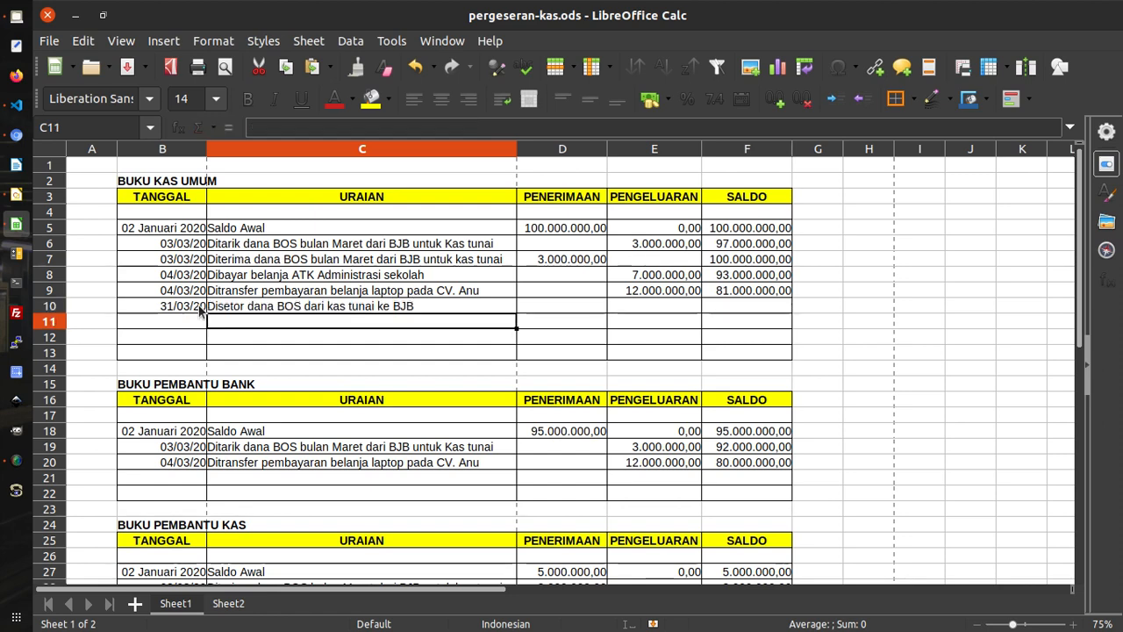
- Enter the deposit of 1000000 as an expenditure in E10 of BUKU KAS UMUM
{"action": "left_click", "coordinate": [226, 307]}
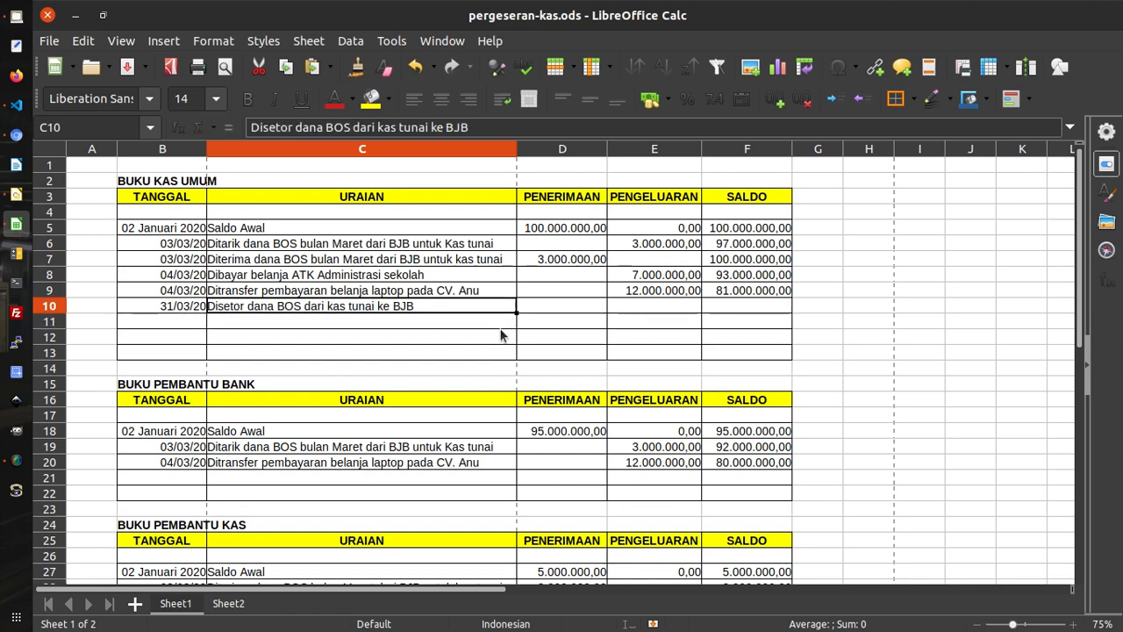
{"action": "left_click", "coordinate": [690, 314]}
{"action": "type", "text": "1000000"}
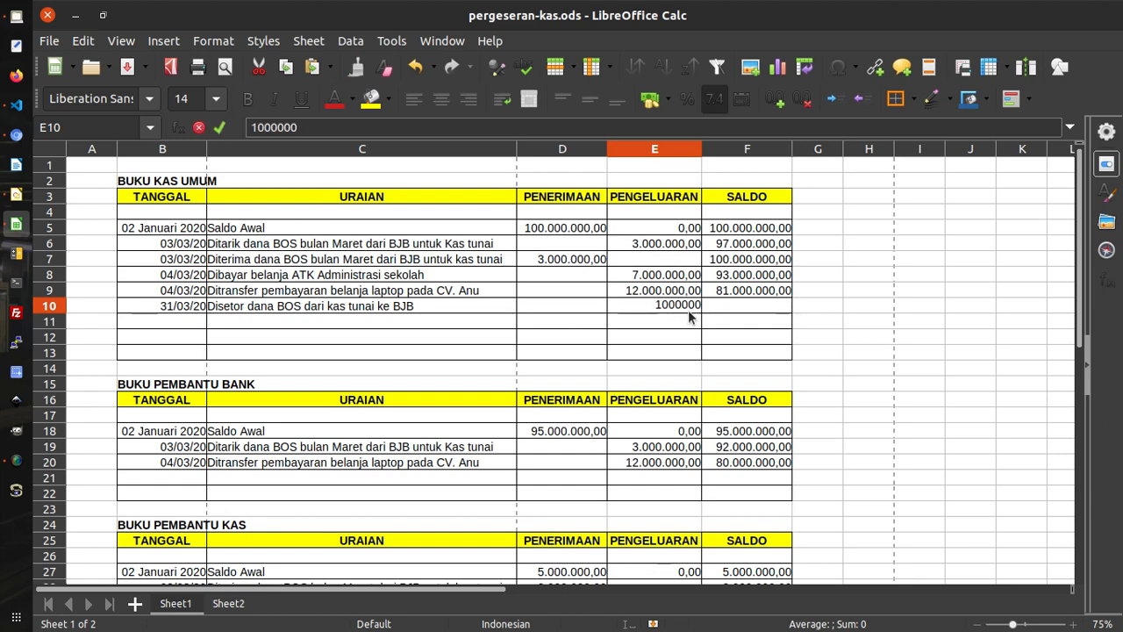
{"action": "key", "text": "Tab"}
- Calculate the general cash balance in F10 with the formula =F9-E10
{"action": "type", "text": "="}
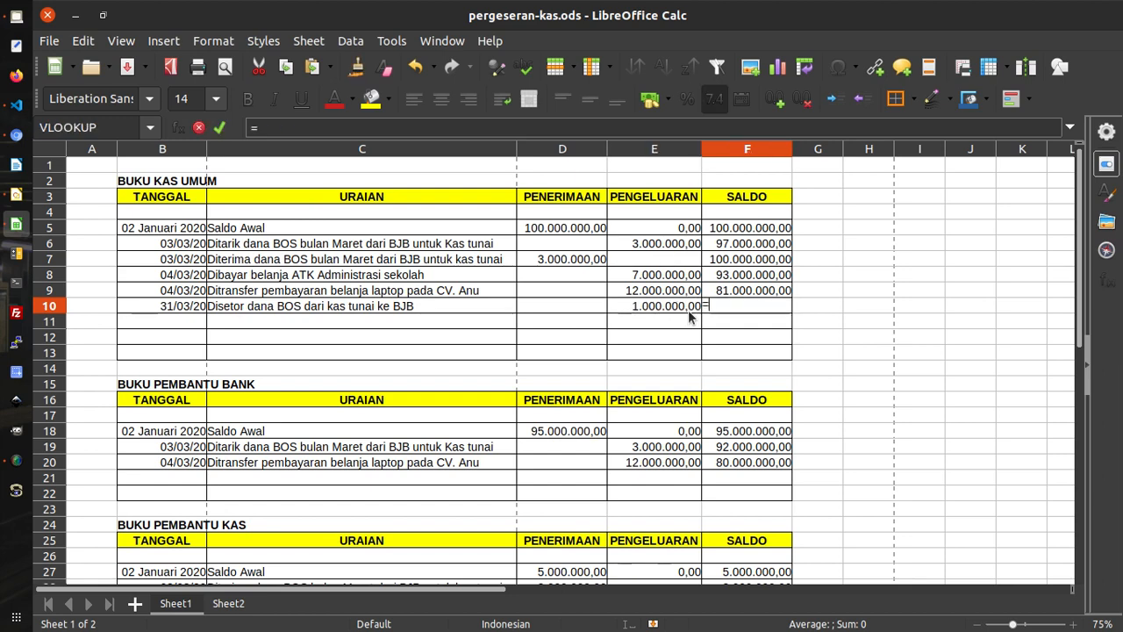
{"action": "left_click", "coordinate": [719, 295]}
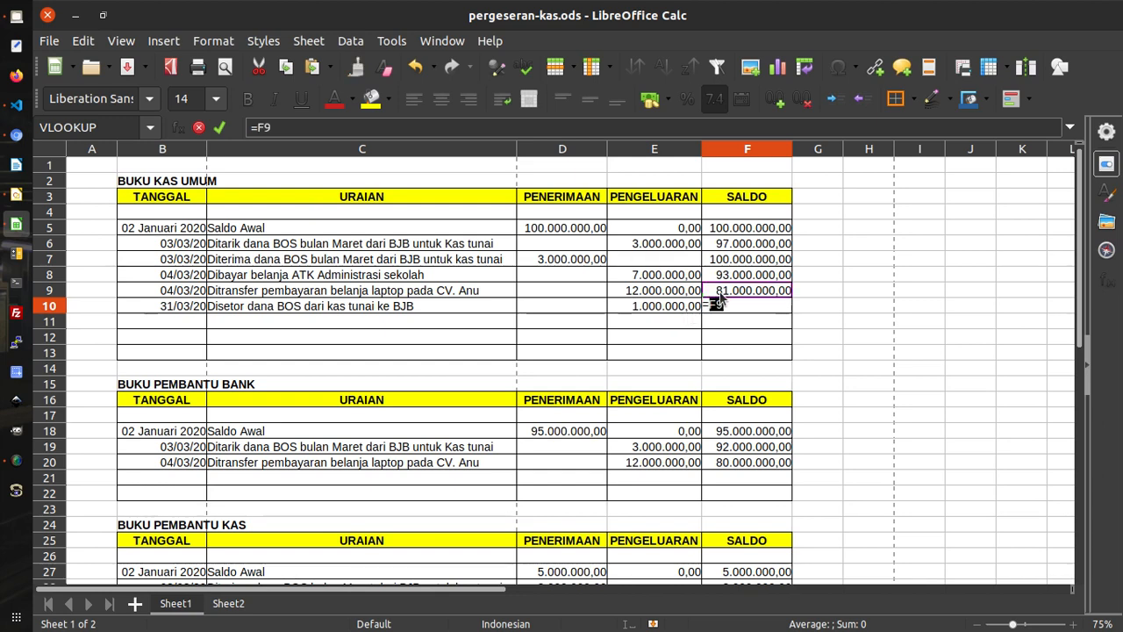
{"action": "type", "text": "+"}
{"action": "left_click", "coordinate": [679, 309]}
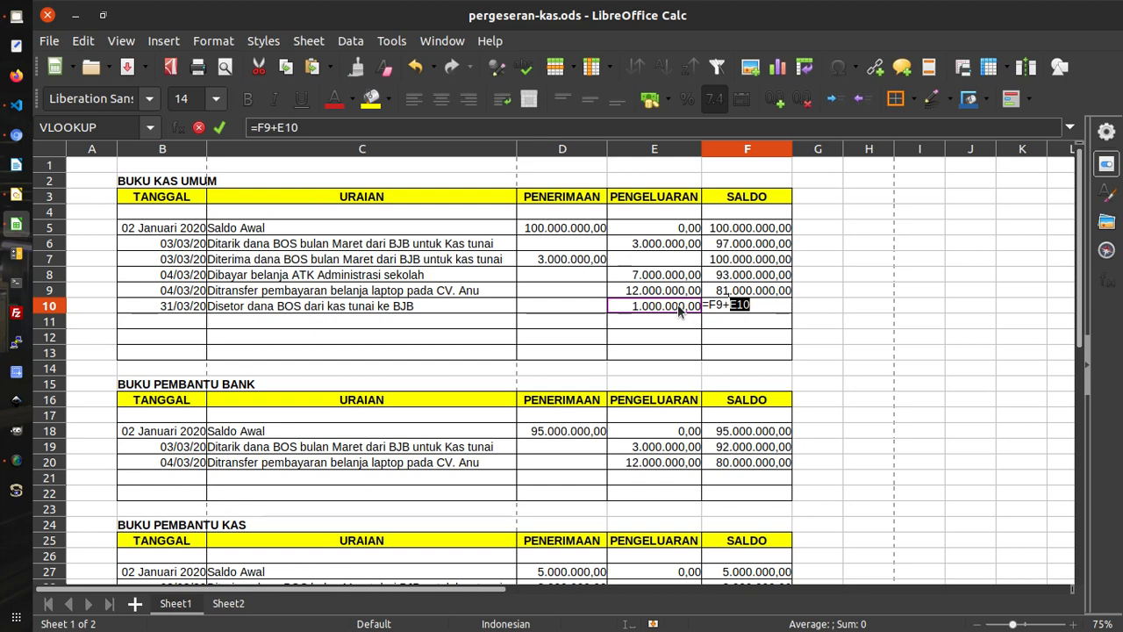
{"action": "key", "text": "BackSpace"}
{"action": "key", "text": "BackSpace"}
{"action": "key", "text": "BackSpace"}
{"action": "key", "text": "BackSpace"}
{"action": "left_click", "coordinate": [679, 309]}
{"action": "key", "text": "Return"}
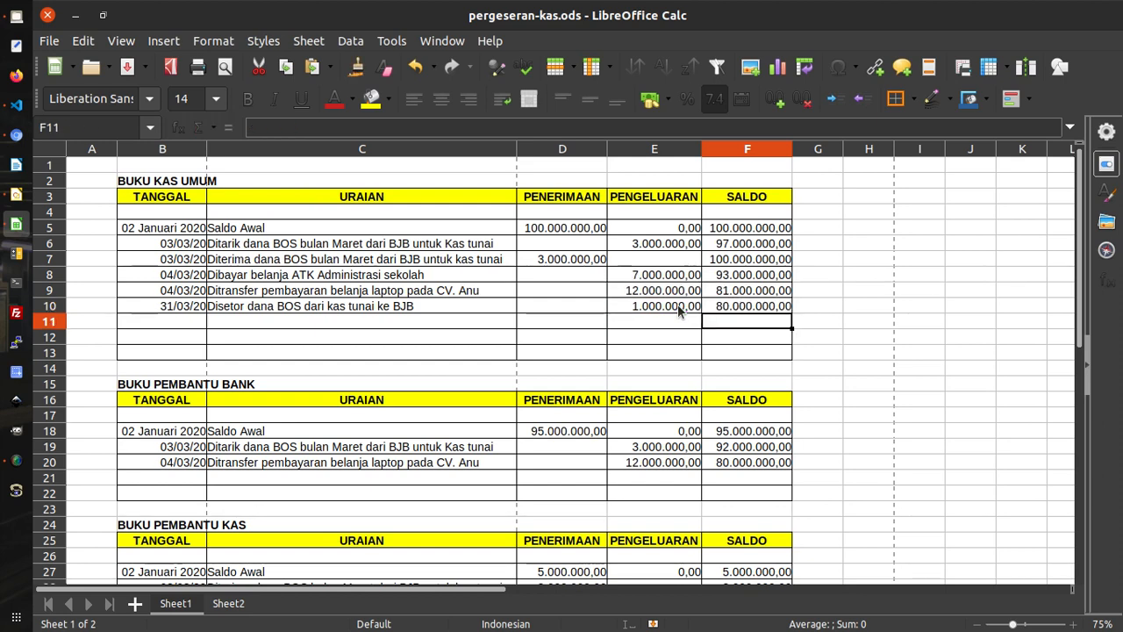
- Enter the date 31/03/2020 in B11 and the description "Diterima dana BOS dari kas tunai ke BJB" in C11
{"action": "left_click", "coordinate": [143, 325]}
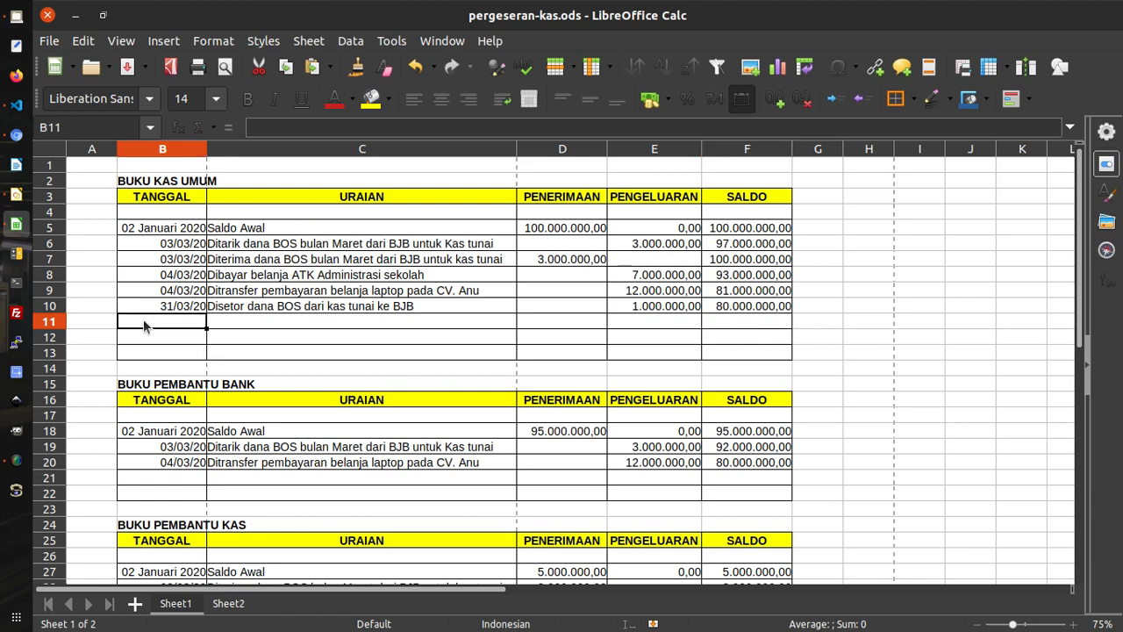
{"action": "type", "text": "31/03/2020"}
{"action": "left_click", "coordinate": [241, 331]}
{"action": "type", "text": "Di"}
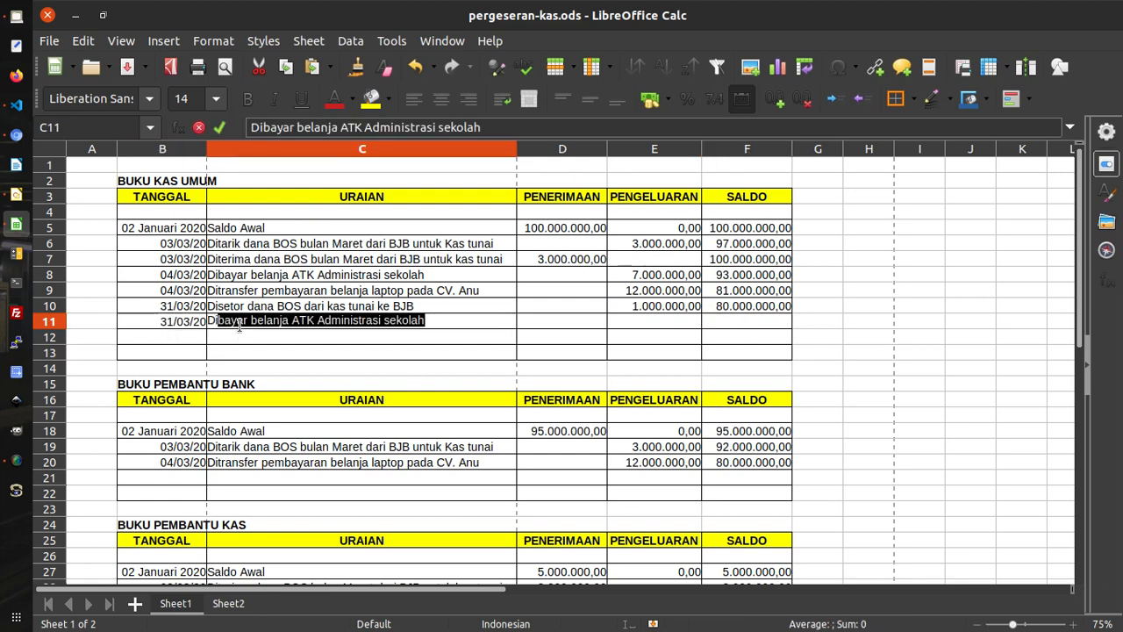
{"action": "type", "text": "terima dana BOS"}
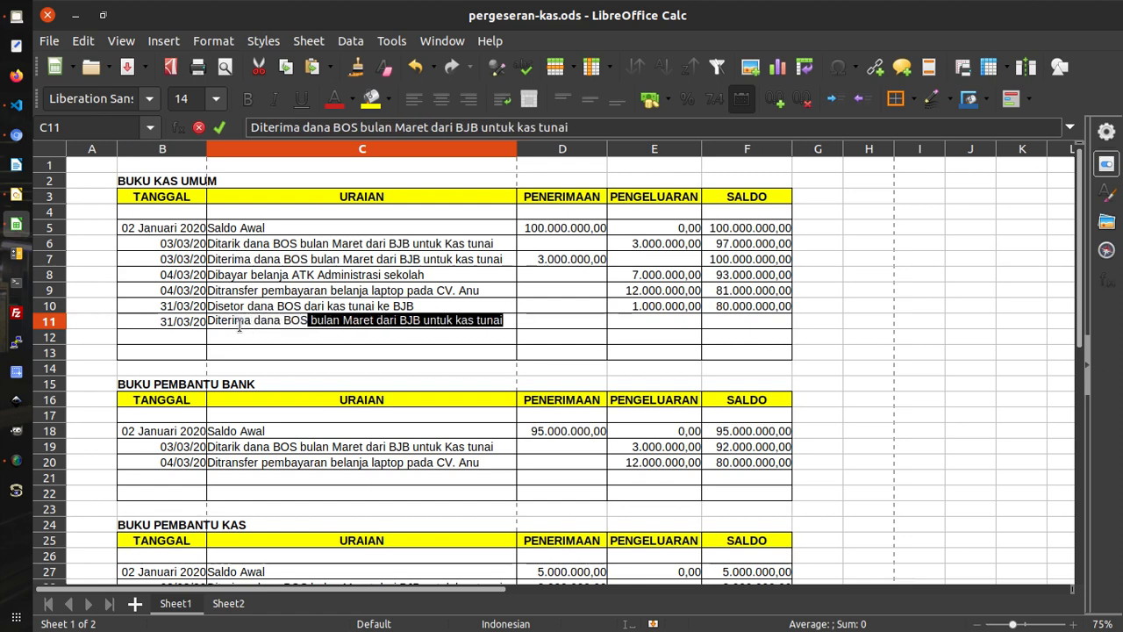
{"action": "type", "text": " dari kas tunai ke "}
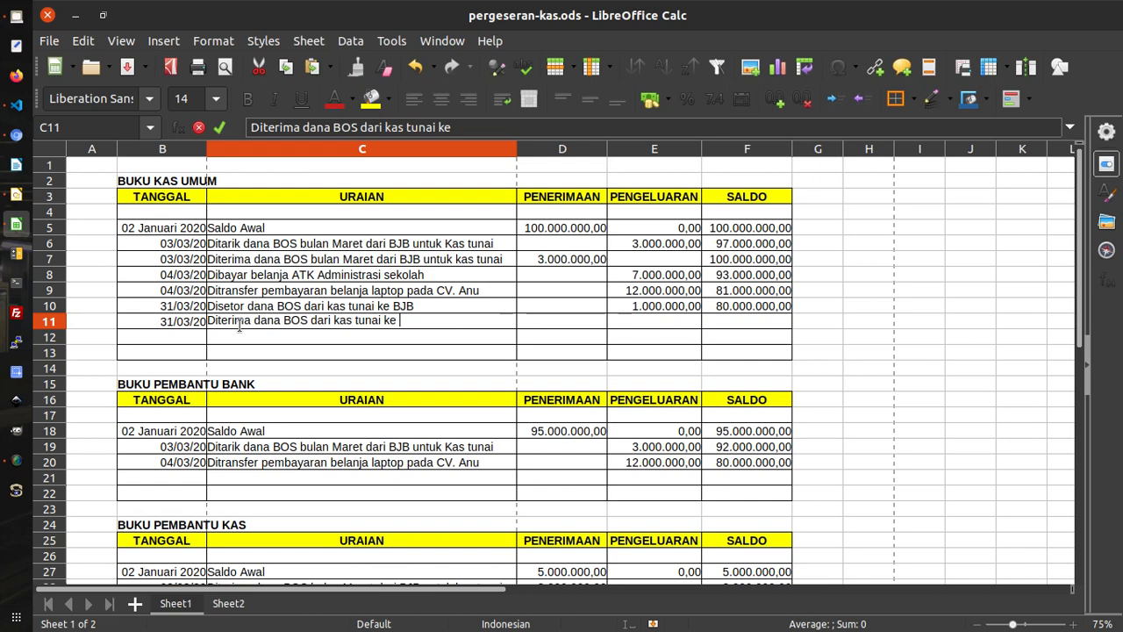
{"action": "type", "text": "BJB"}
- Enter 1000000 as the receipt amount in D11 of BUKU KAS UMUM
{"action": "key", "text": "Tab"}
{"action": "type", "text": "1000000"}
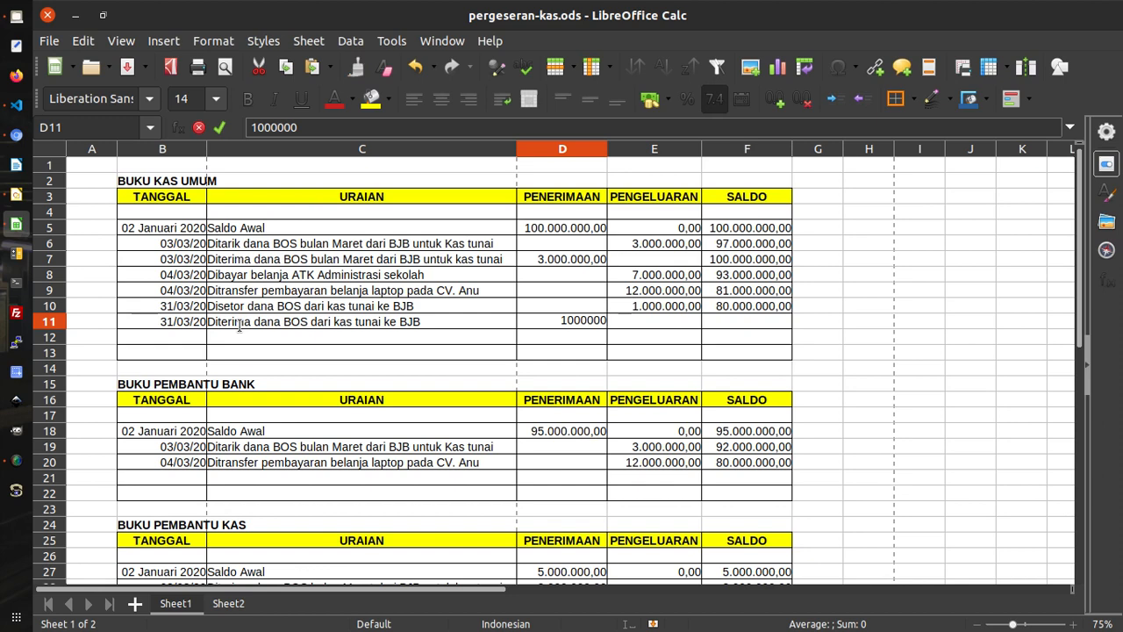
{"action": "key", "text": "Tab"}
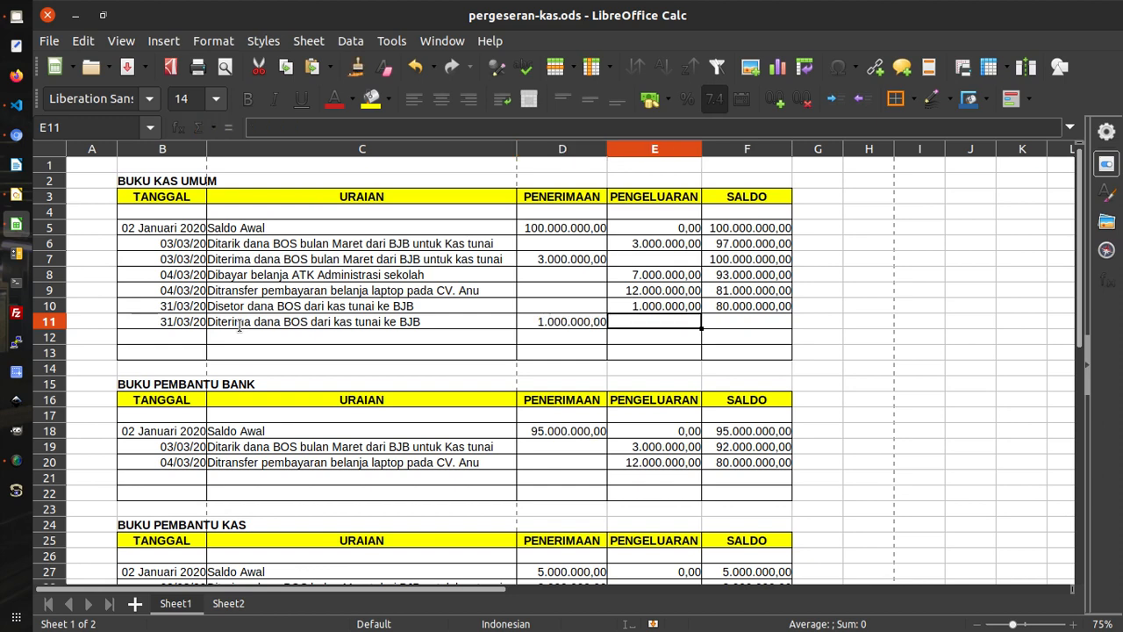
- Calculate the general cash balance in F11 with the formula =F10+D11
{"action": "key", "text": "Tab"}
{"action": "type", "text": "="}
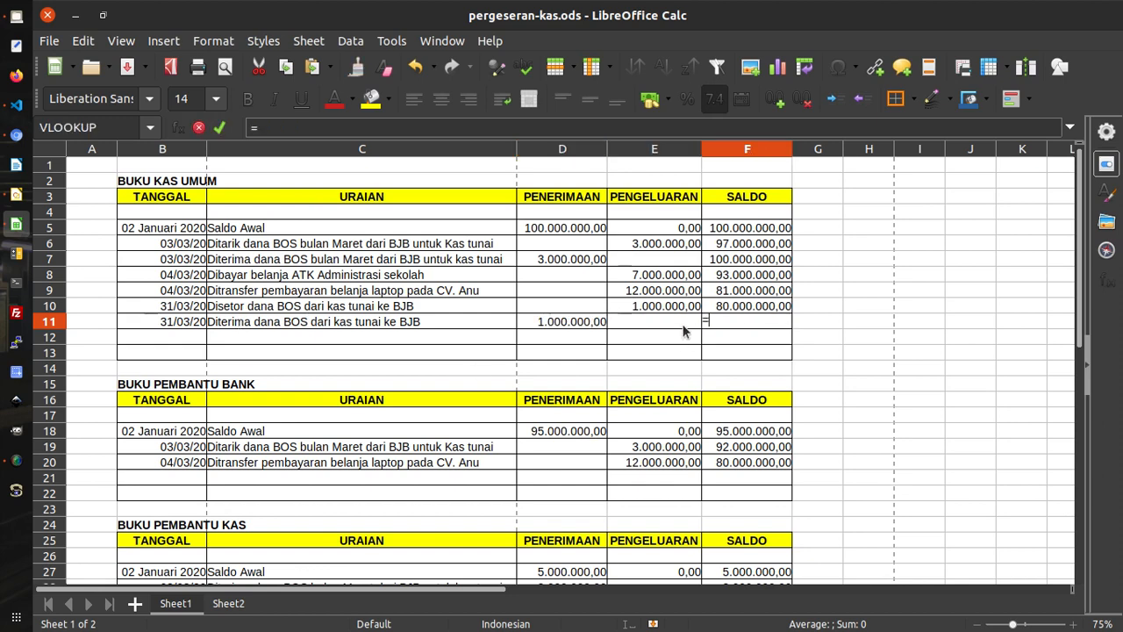
{"action": "left_click", "coordinate": [714, 309]}
{"action": "type", "text": "+"}
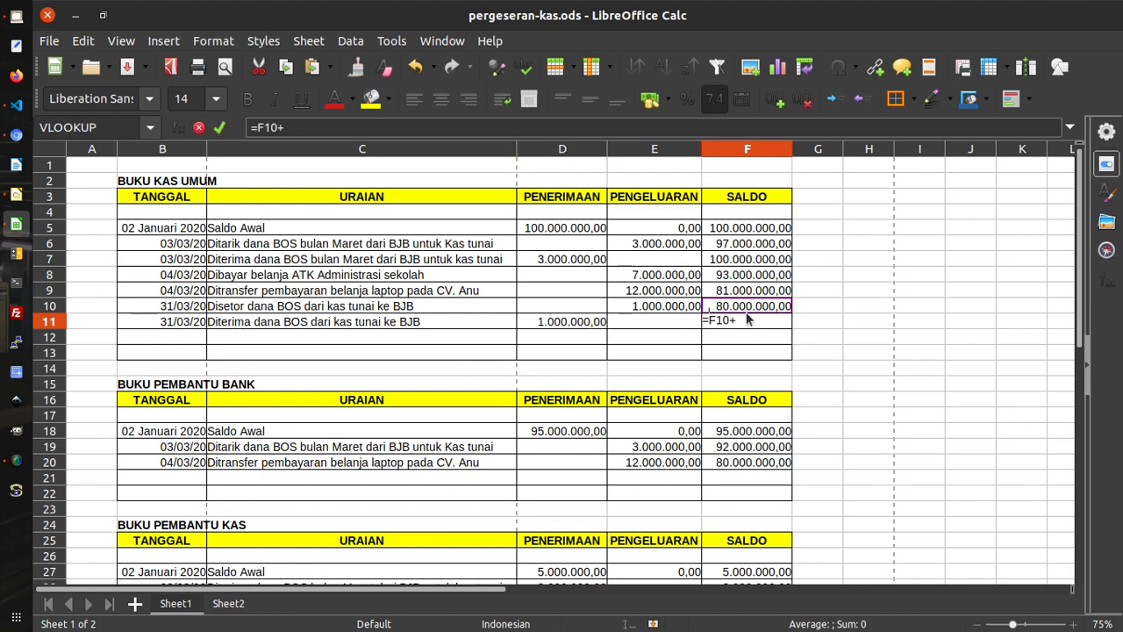
{"action": "left_click", "coordinate": [565, 324]}
{"action": "key", "text": "Return"}
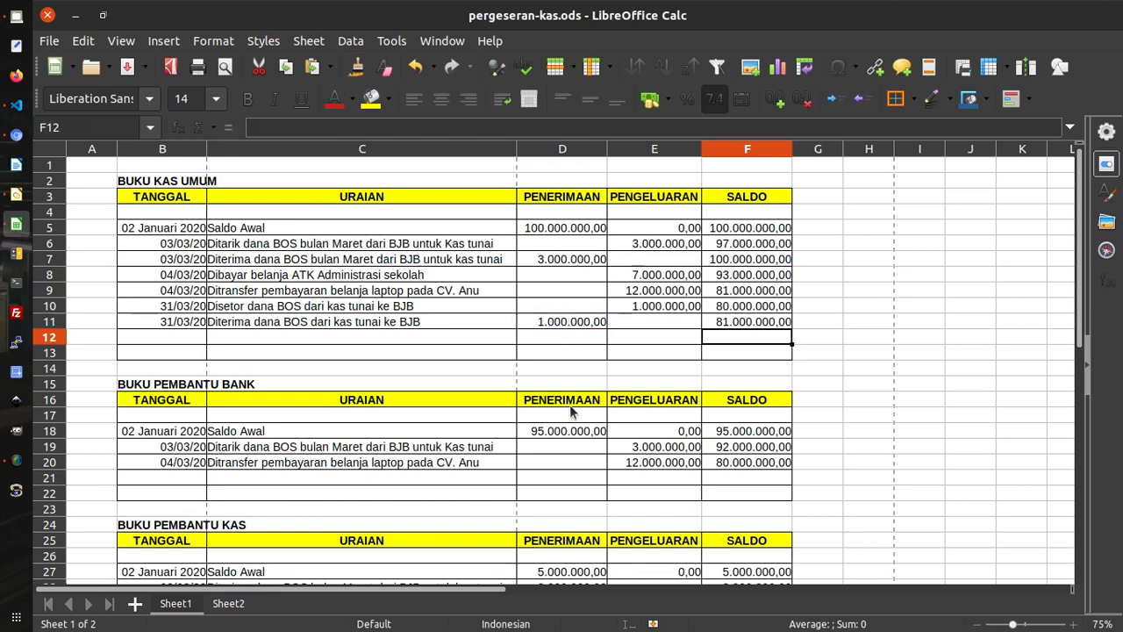
- Copy the deposit entry B10:E10 into row 30 of BUKU PEMBANTU KAS, starting at B30
{"action": "left_click_drag", "start_coordinate": [195, 309], "coordinate": [629, 304]}
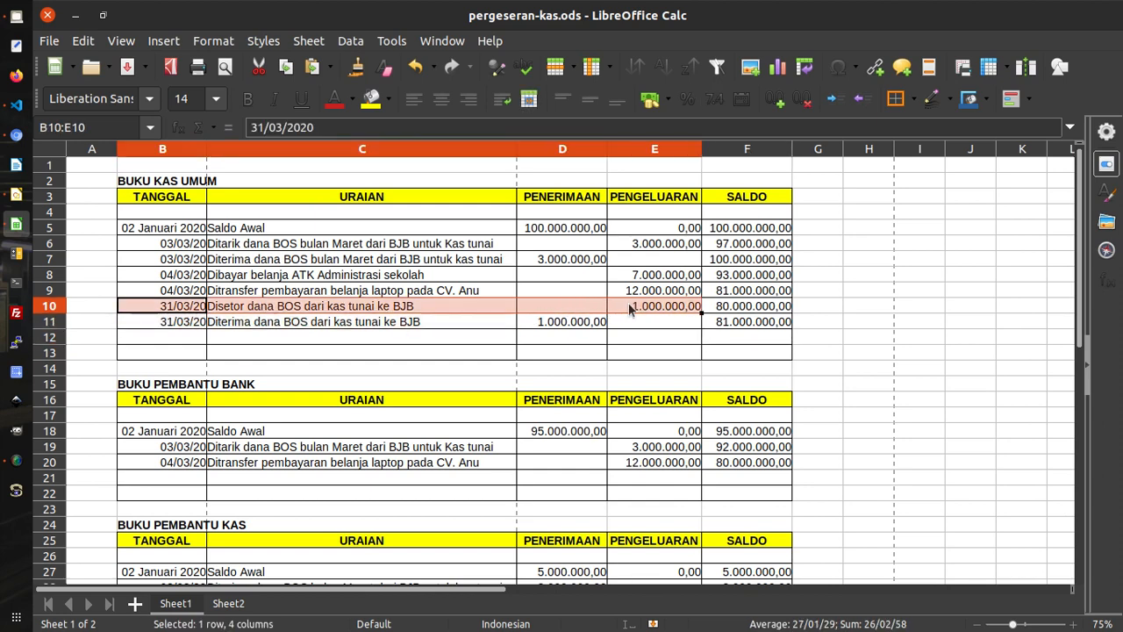
{"action": "key", "text": "ctrl+c"}
{"action": "scroll", "coordinate": [491, 332], "scroll_direction": "down", "scroll_amount": 1}
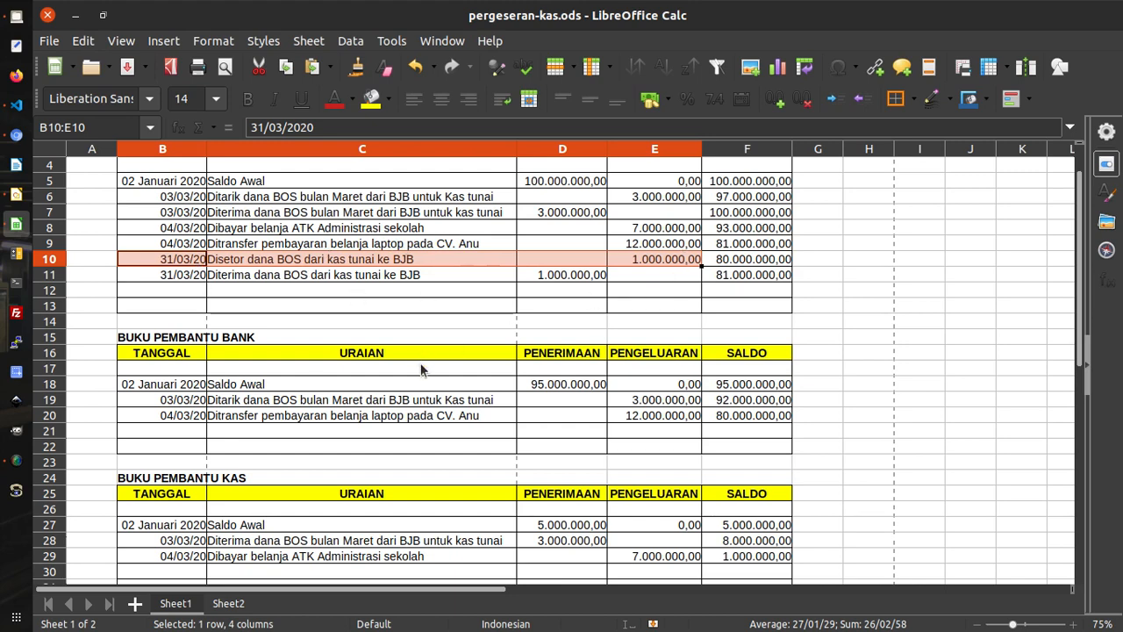
{"action": "scroll", "coordinate": [421, 365], "scroll_direction": "down", "scroll_amount": 1}
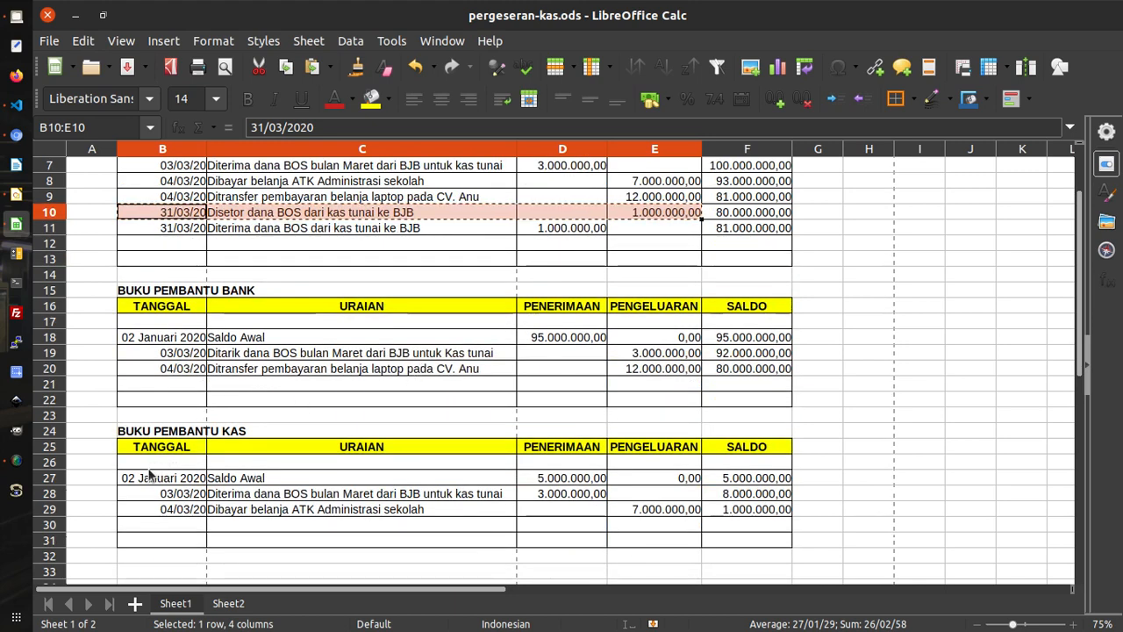
{"action": "left_click", "coordinate": [169, 524]}
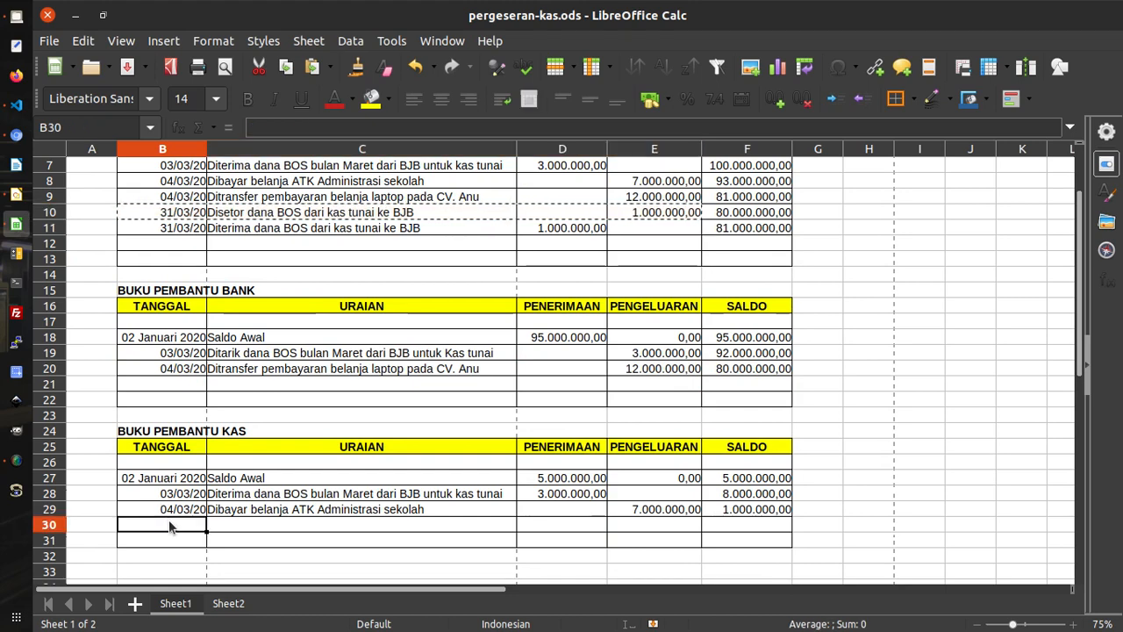
{"action": "key", "text": "ctrl+v"}
- Calculate the cash book balance in F30 with the formula =F29-E30
{"action": "left_click", "coordinate": [713, 525]}
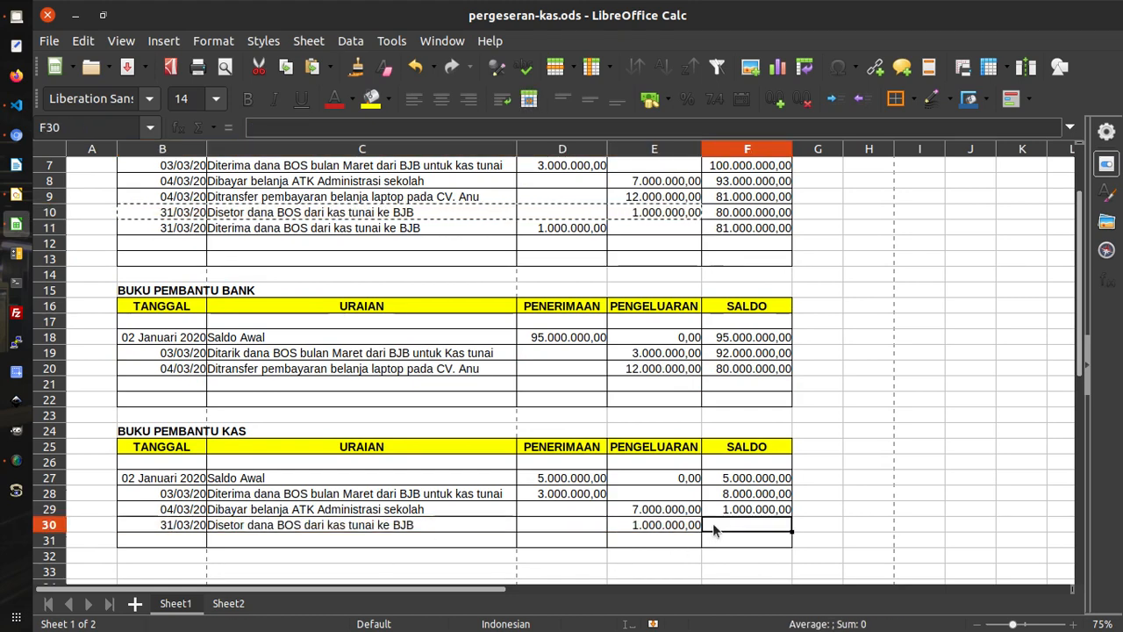
{"action": "type", "text": "="}
{"action": "left_click", "coordinate": [724, 511]}
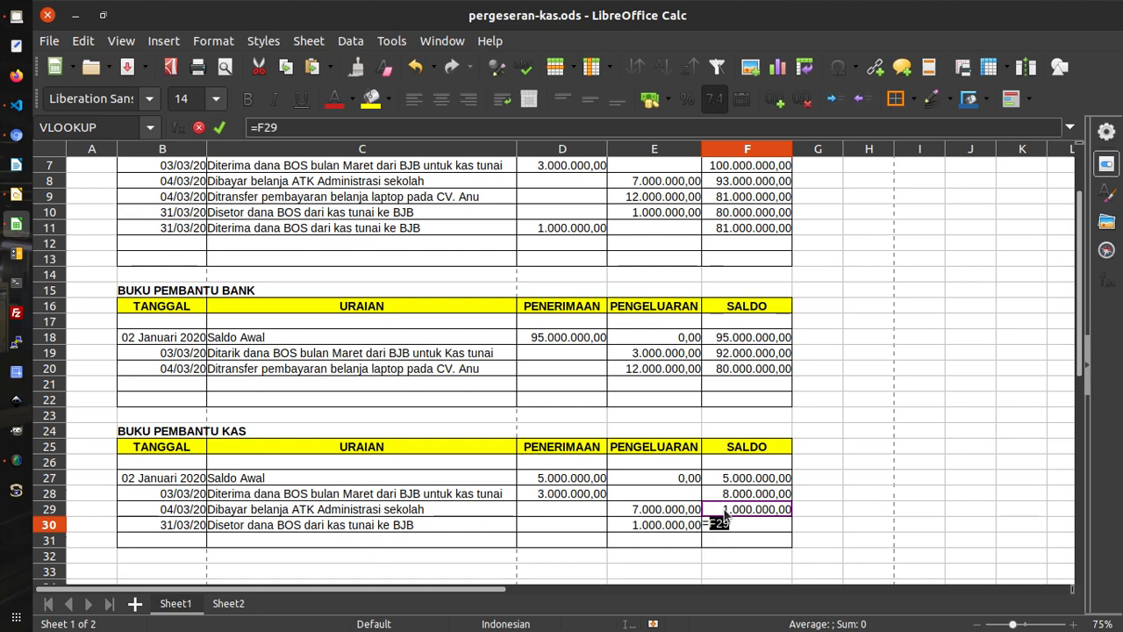
{"action": "type", "text": "-"}
{"action": "left_click", "coordinate": [678, 524]}
{"action": "key", "text": "Return"}
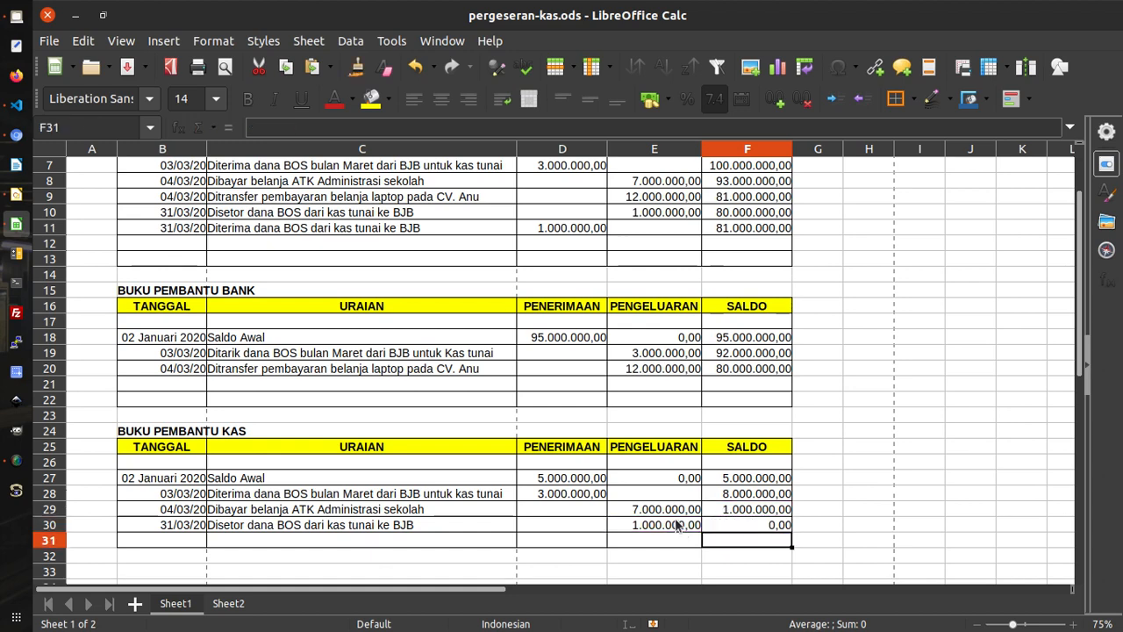
- Copy the receipt entry B11:D11 into row 21 of BUKU PEMBANTU BANK, starting at B21
{"action": "scroll", "coordinate": [678, 525], "scroll_direction": "up", "scroll_amount": 2}
{"action": "left_click_drag", "start_coordinate": [183, 321], "coordinate": [569, 325]}
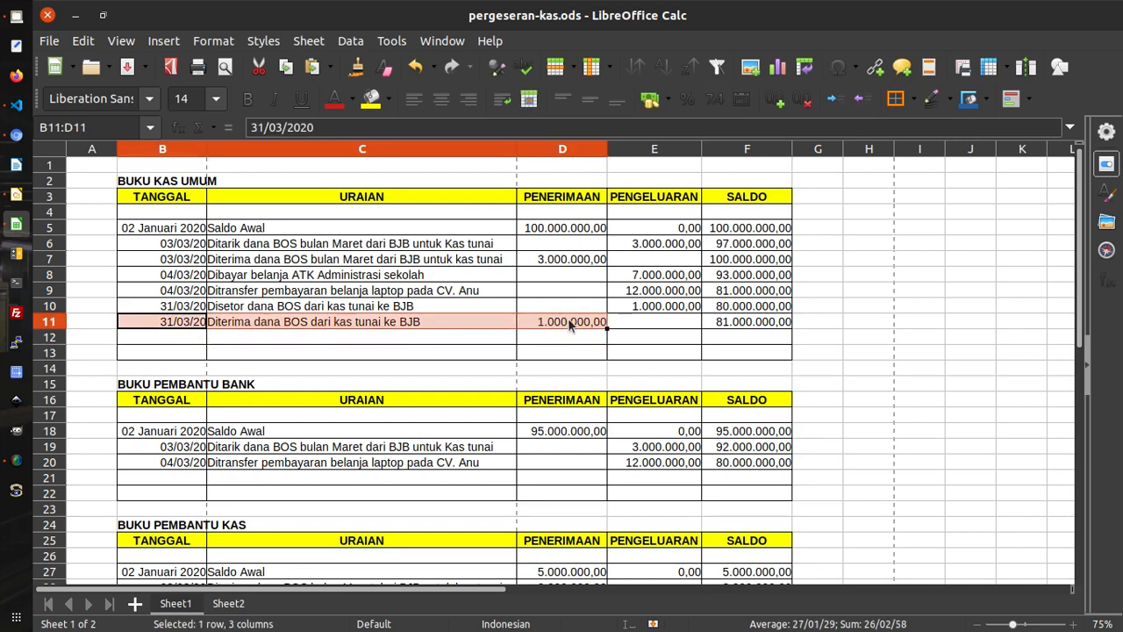
{"action": "key", "text": "ctrl+c"}
{"action": "left_click", "coordinate": [171, 480]}
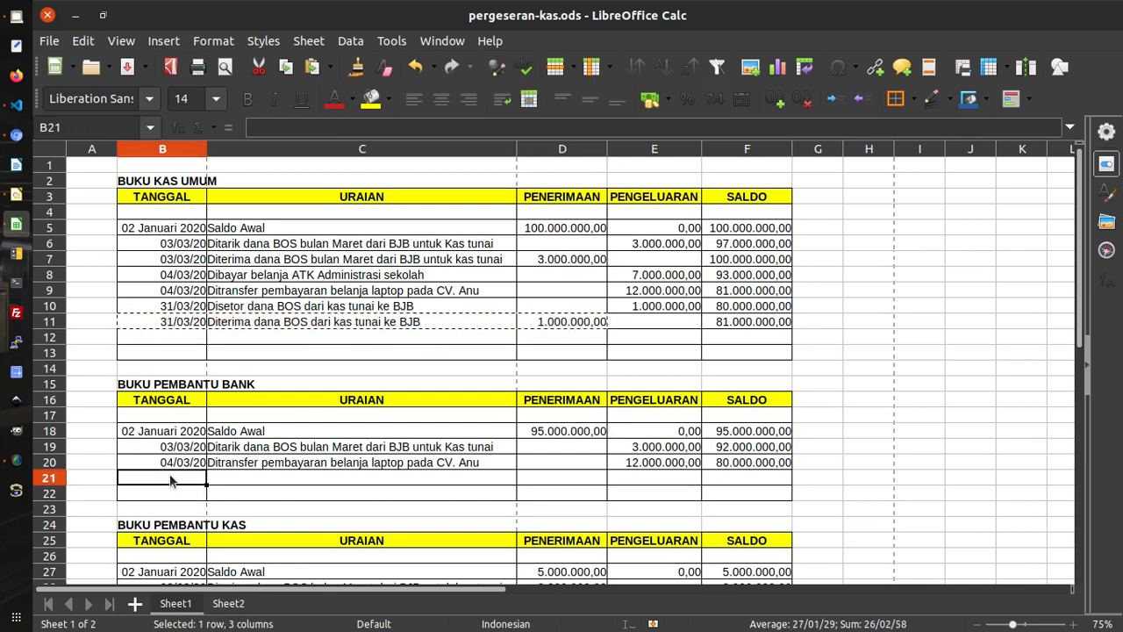
{"action": "key", "text": "ctrl+v"}
- Calculate the bank book balance in F21 with the formula =F20+D21
{"action": "left_click", "coordinate": [717, 478]}
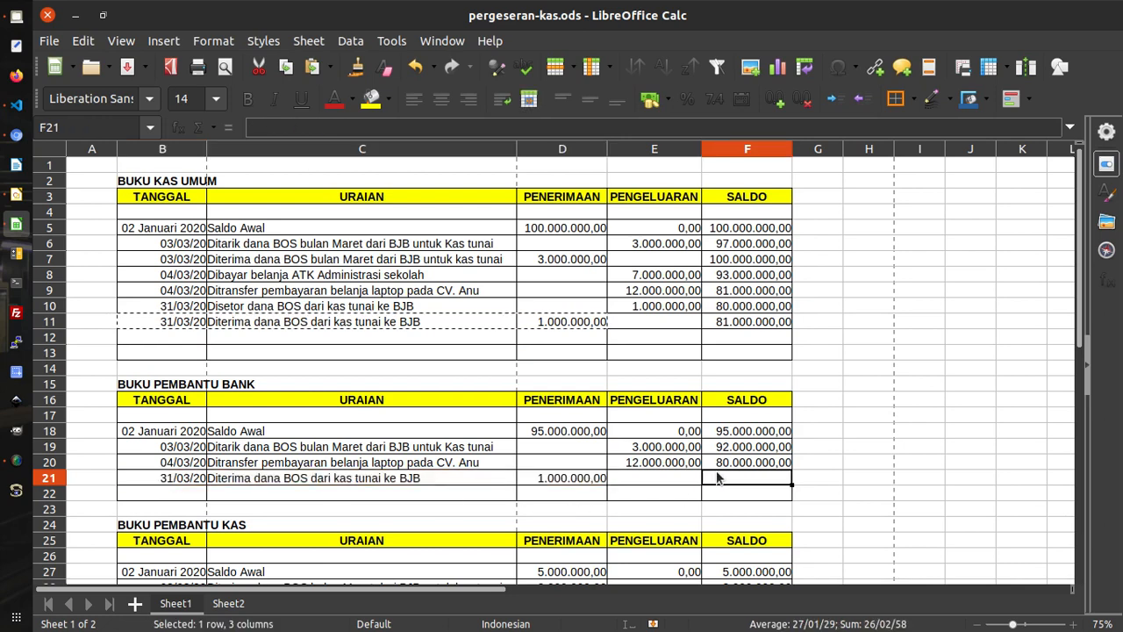
{"action": "type", "text": "="}
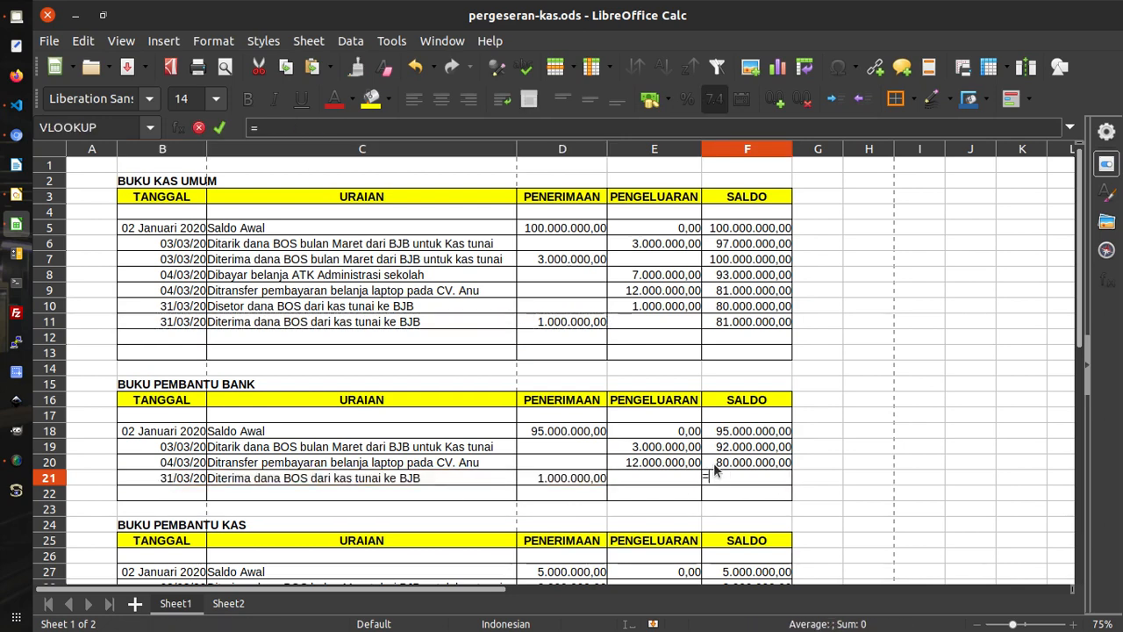
{"action": "left_click", "coordinate": [715, 466]}
{"action": "type", "text": "+"}
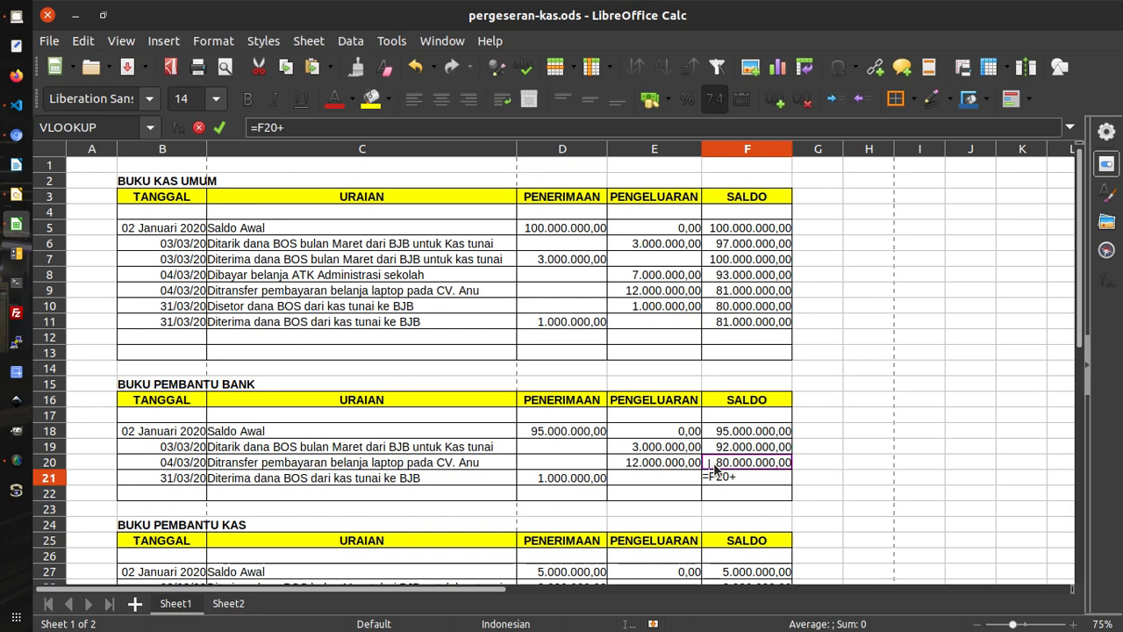
{"action": "left_click", "coordinate": [575, 479]}
{"action": "key", "text": "Return"}
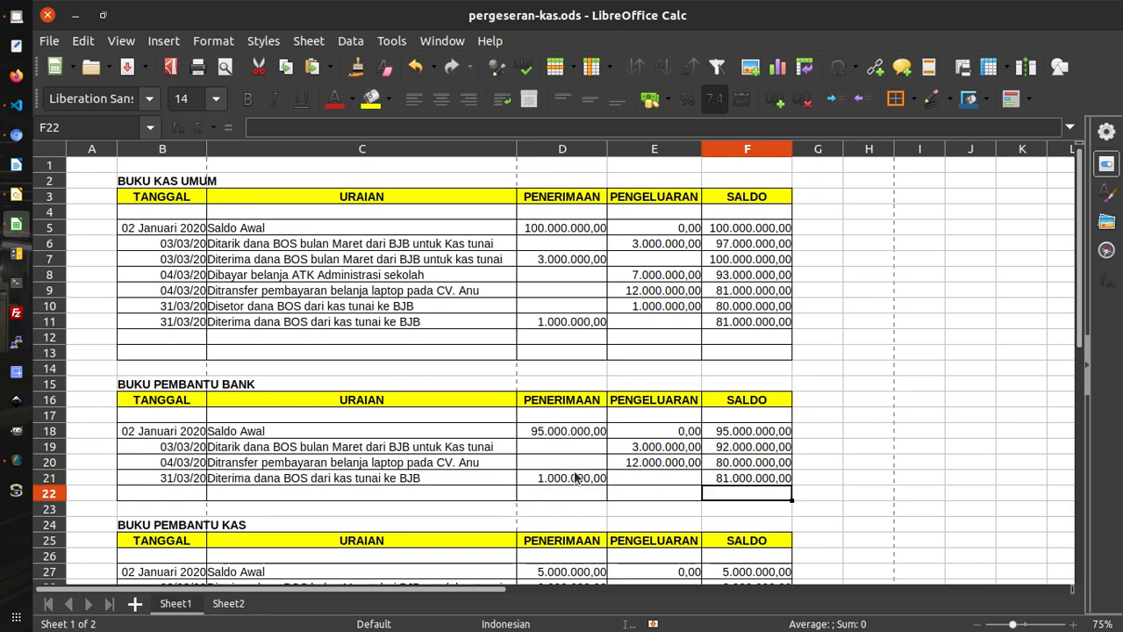
- Compare the general cash balance in F11 with the bank balance in F21 and the cash balance in F30
{"action": "left_click", "coordinate": [740, 323]}
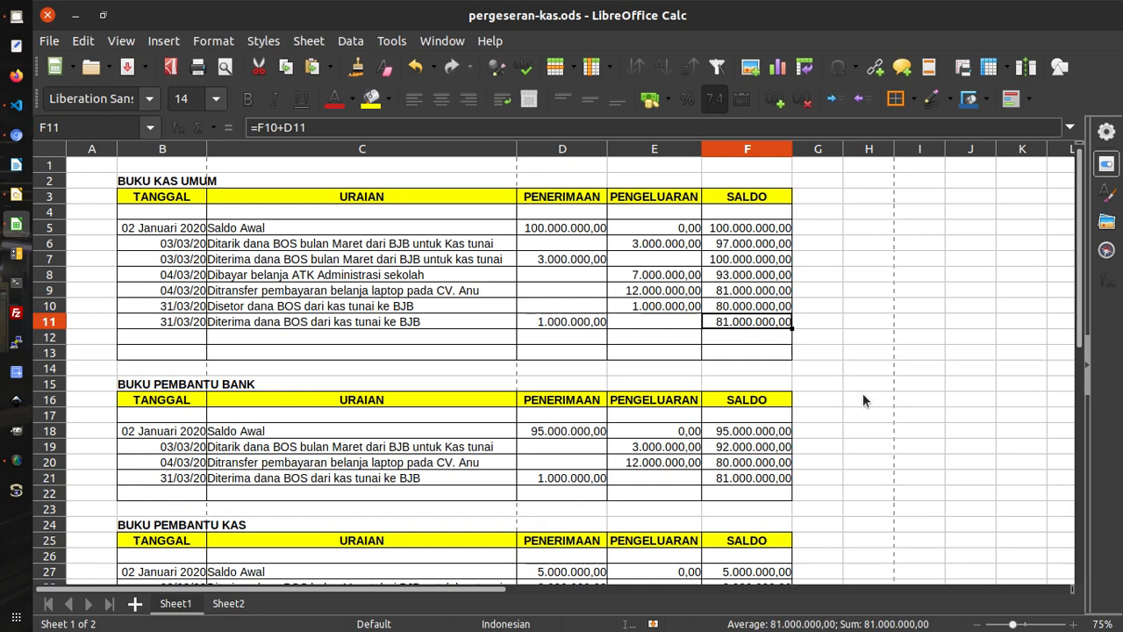
{"action": "left_click", "coordinate": [751, 481]}
{"action": "scroll", "coordinate": [768, 509], "scroll_direction": "down", "scroll_amount": 3}
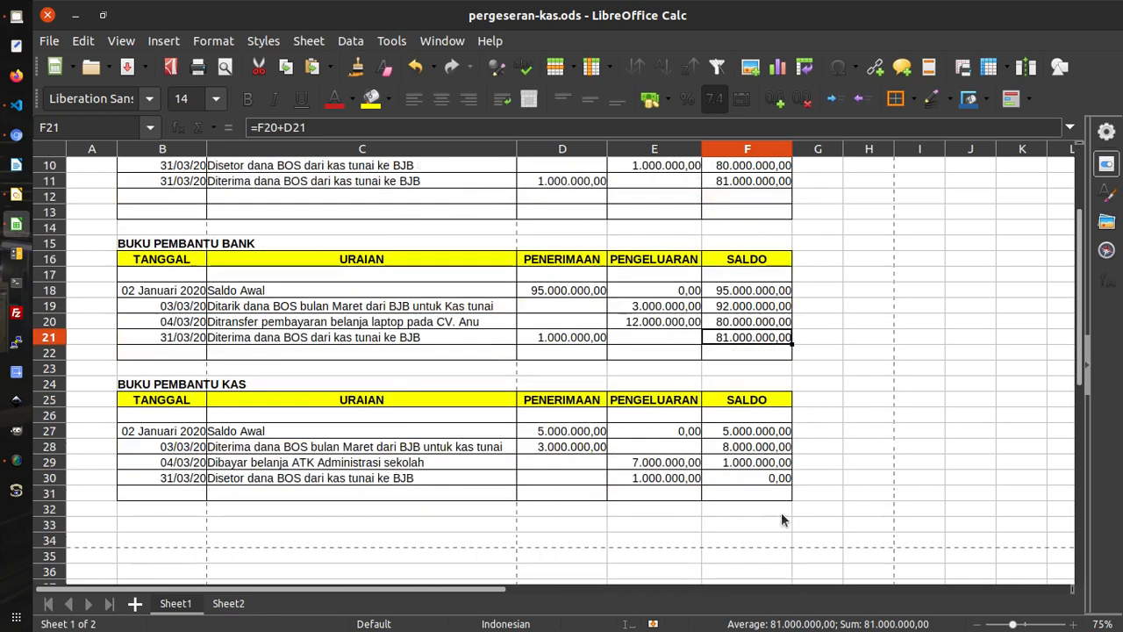
{"action": "left_click", "coordinate": [757, 478]}
- Fill the two BOS withdrawal rows, B6:E7 of BUKU KAS UMUM, with a green background
{"action": "scroll", "coordinate": [877, 443], "scroll_direction": "up", "scroll_amount": 3}
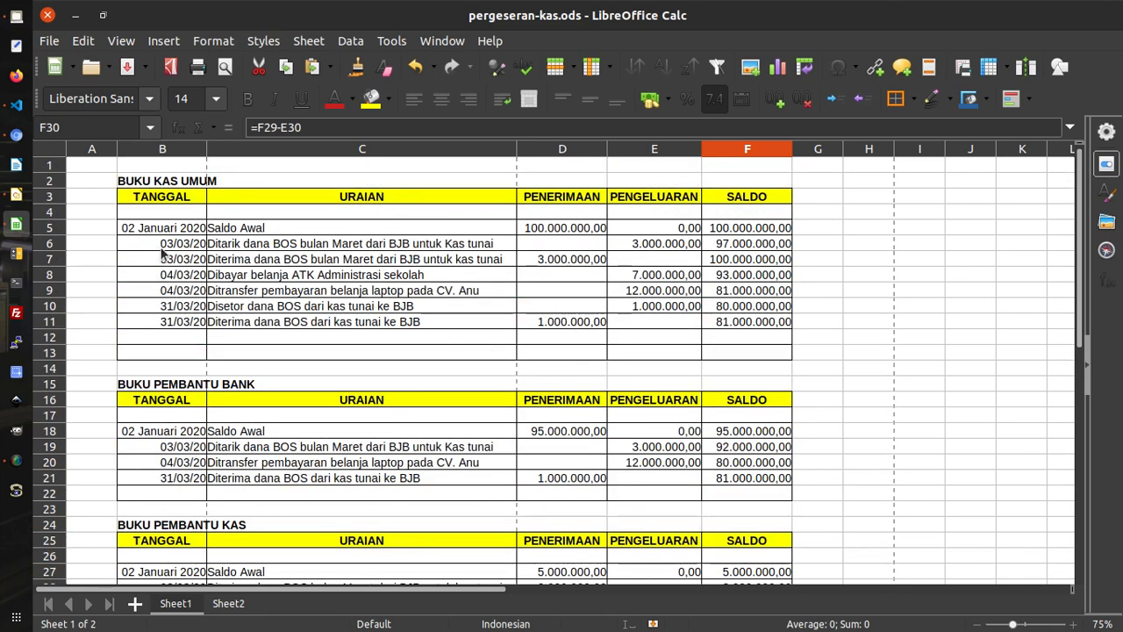
{"action": "left_click_drag", "start_coordinate": [164, 250], "coordinate": [641, 261]}
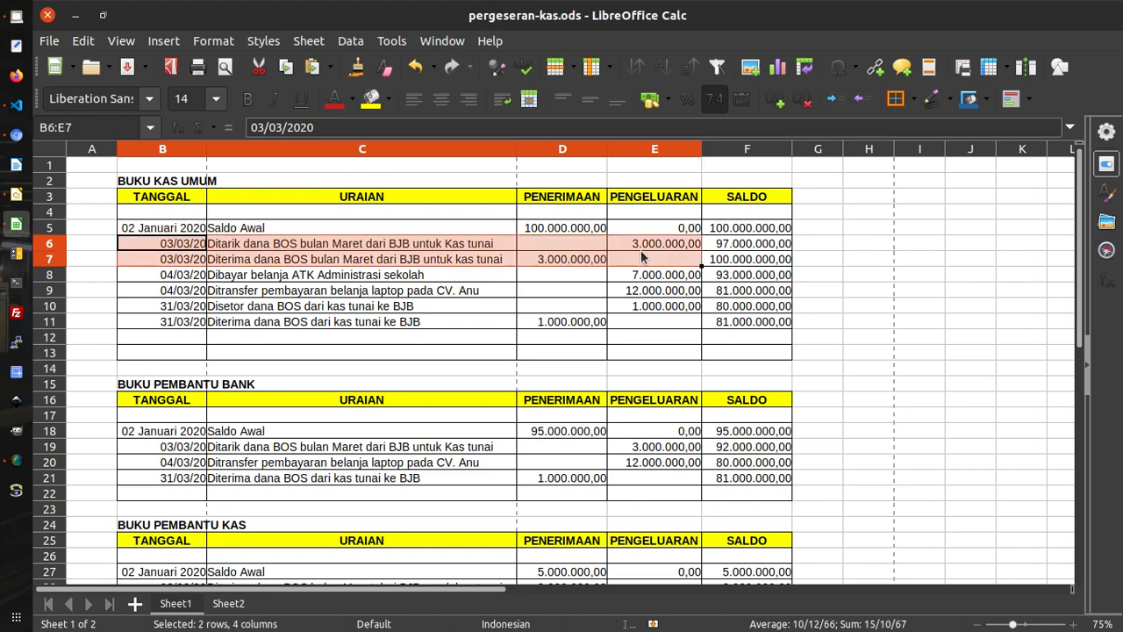
{"action": "left_click", "coordinate": [389, 99]}
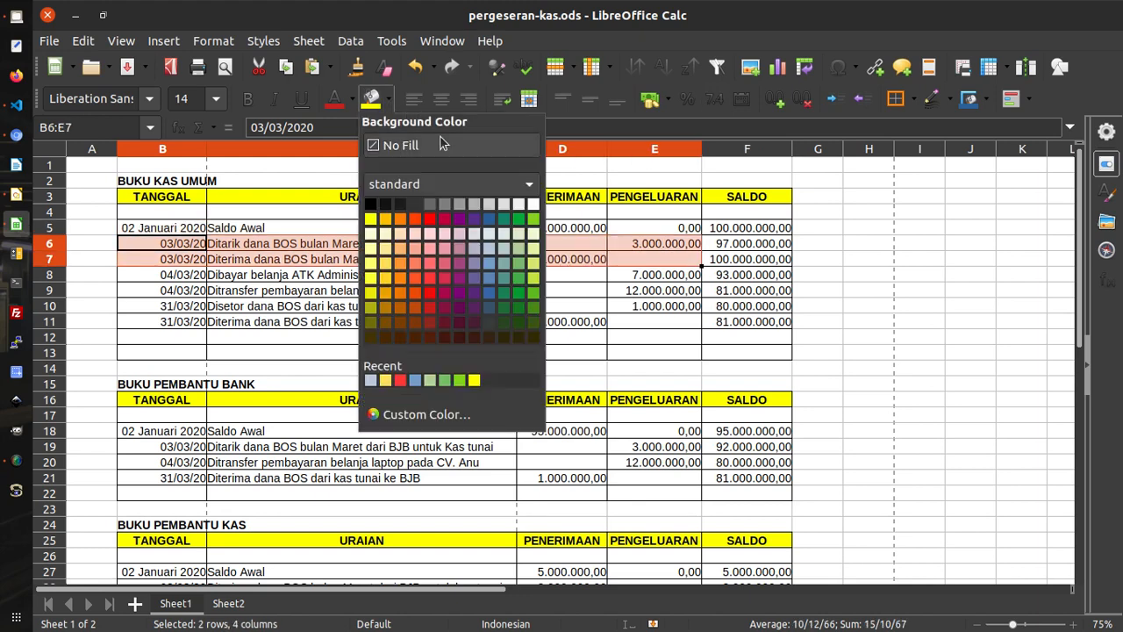
{"action": "left_click", "coordinate": [518, 272]}
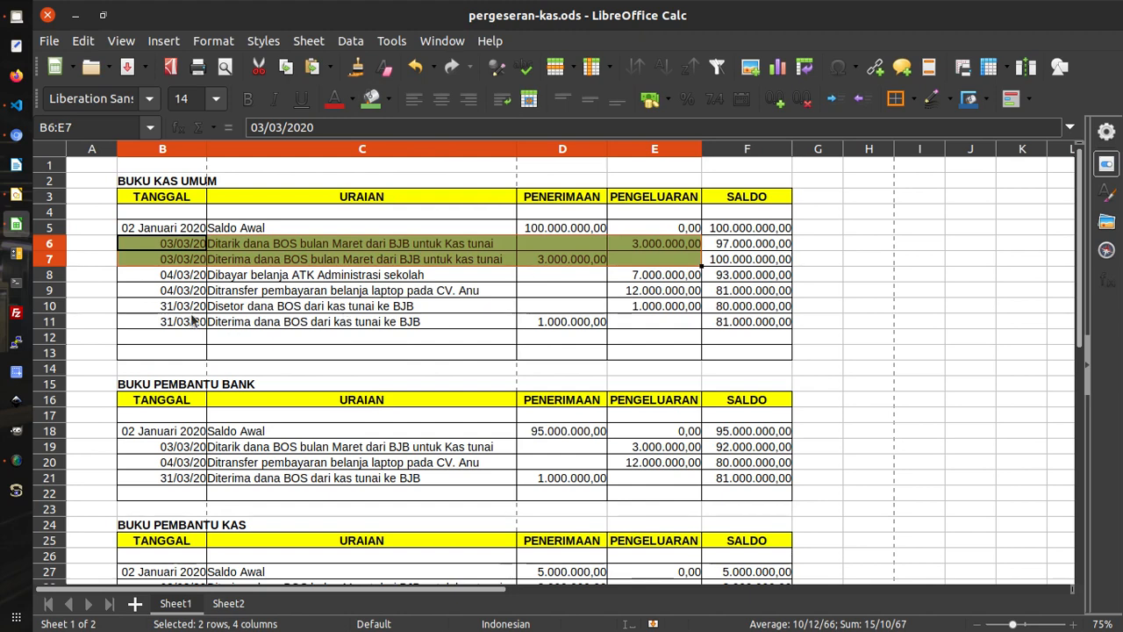
- Fill the two cash deposit rows to BJB, B10:E11 of BUKU KAS UMUM, with the same green background
{"action": "left_click_drag", "start_coordinate": [189, 306], "coordinate": [637, 318]}
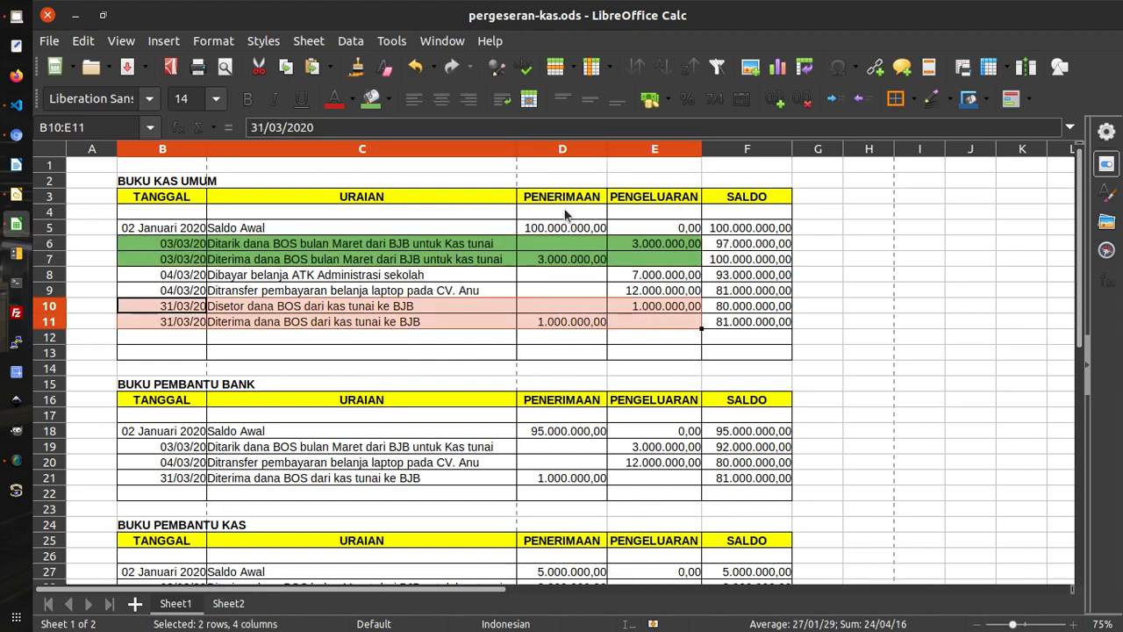
{"action": "left_click", "coordinate": [371, 98]}
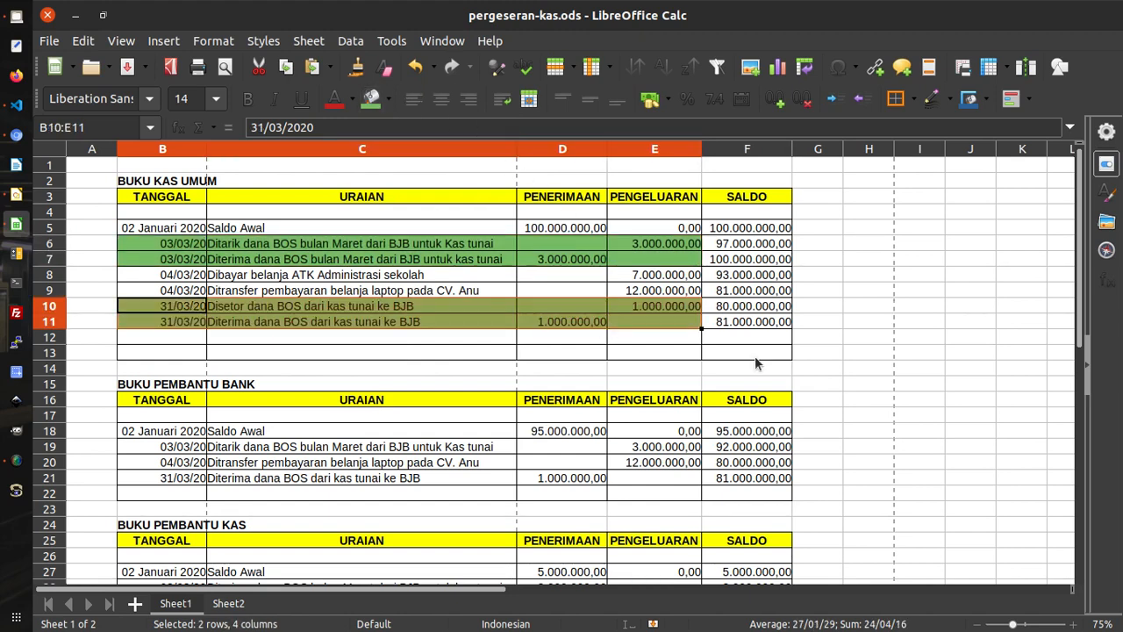
{"action": "left_click", "coordinate": [903, 379]}
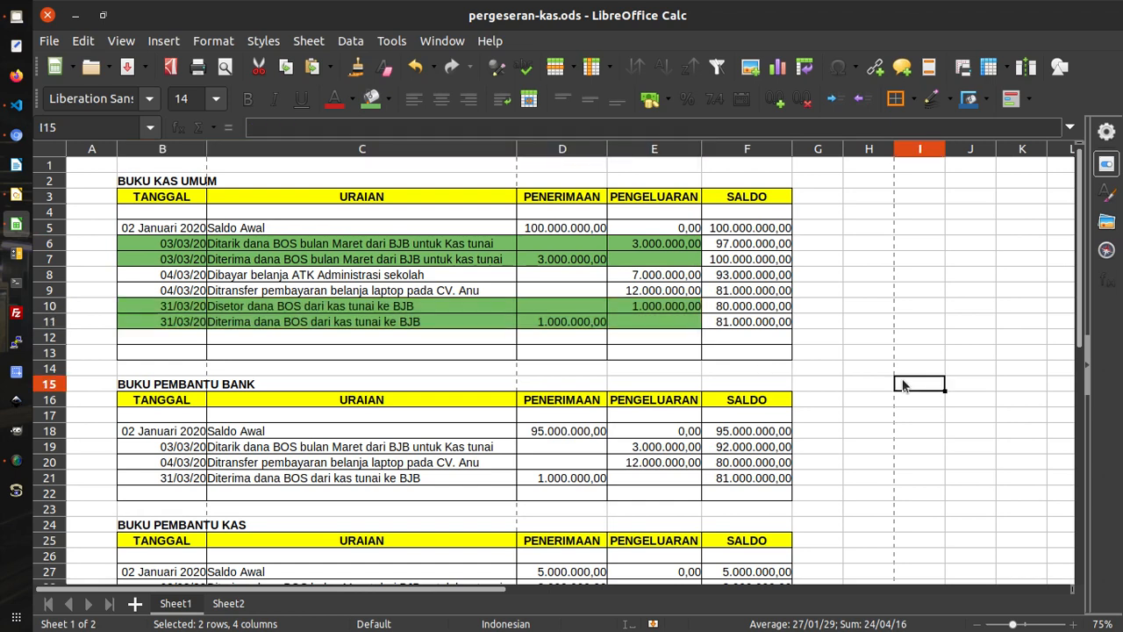
- Check the green transfer rows of BUKU KAS UMUM against the bank entries in B19:F21, and save the spreadsheet
{"action": "left_click", "coordinate": [243, 254]}
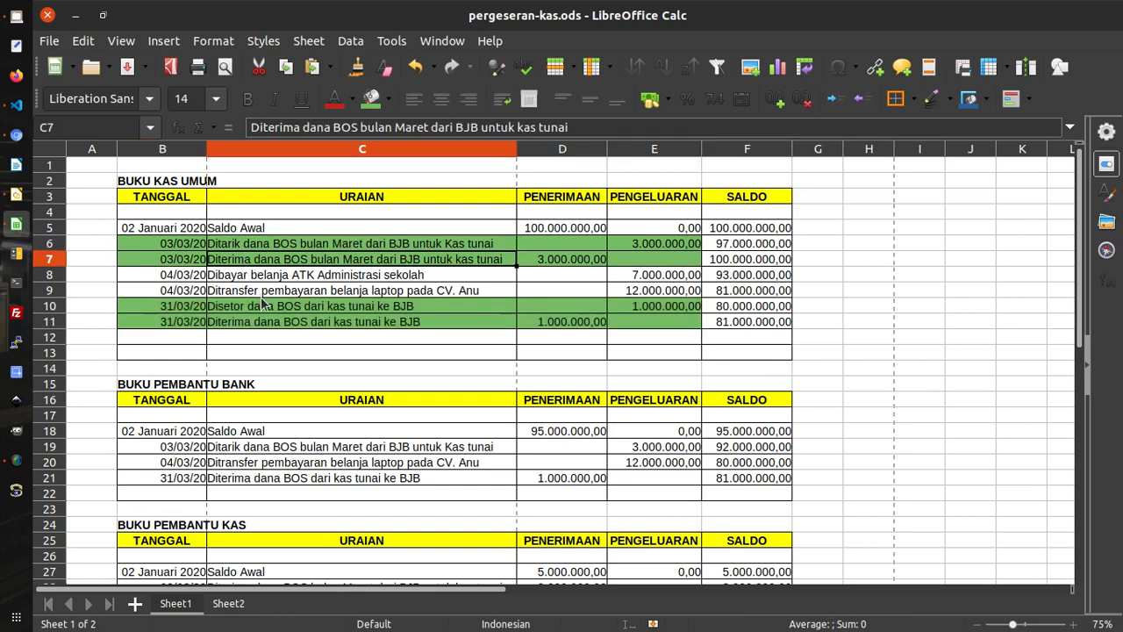
{"action": "left_click", "coordinate": [264, 304]}
{"action": "left_click", "coordinate": [312, 321]}
{"action": "left_click", "coordinate": [382, 249]}
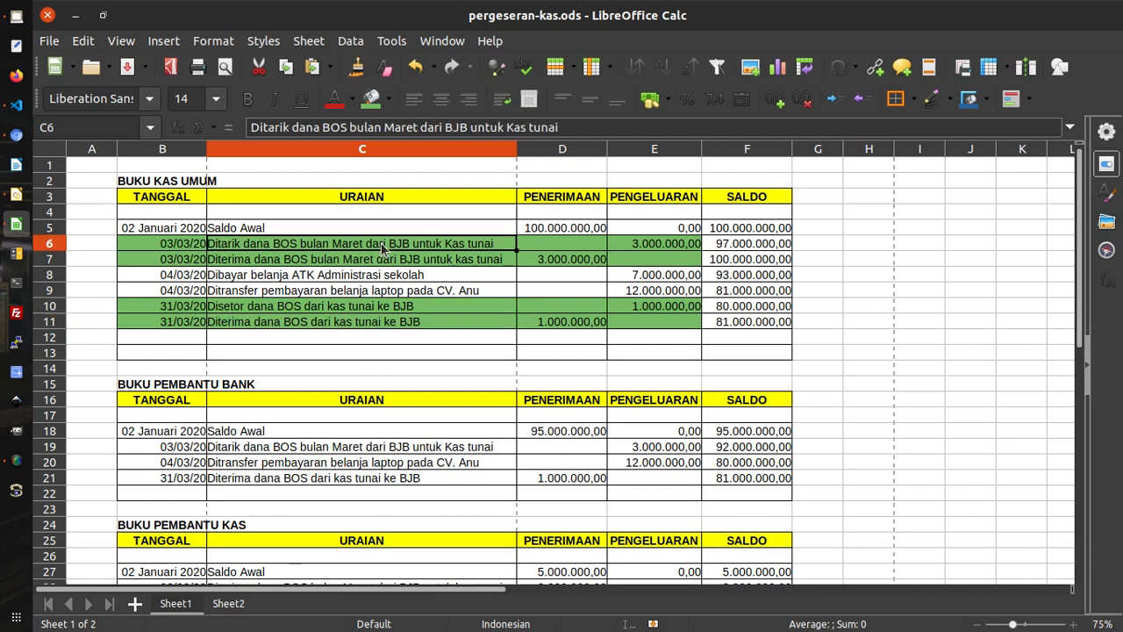
{"action": "scroll", "coordinate": [438, 369], "scroll_direction": "down", "scroll_amount": 1}
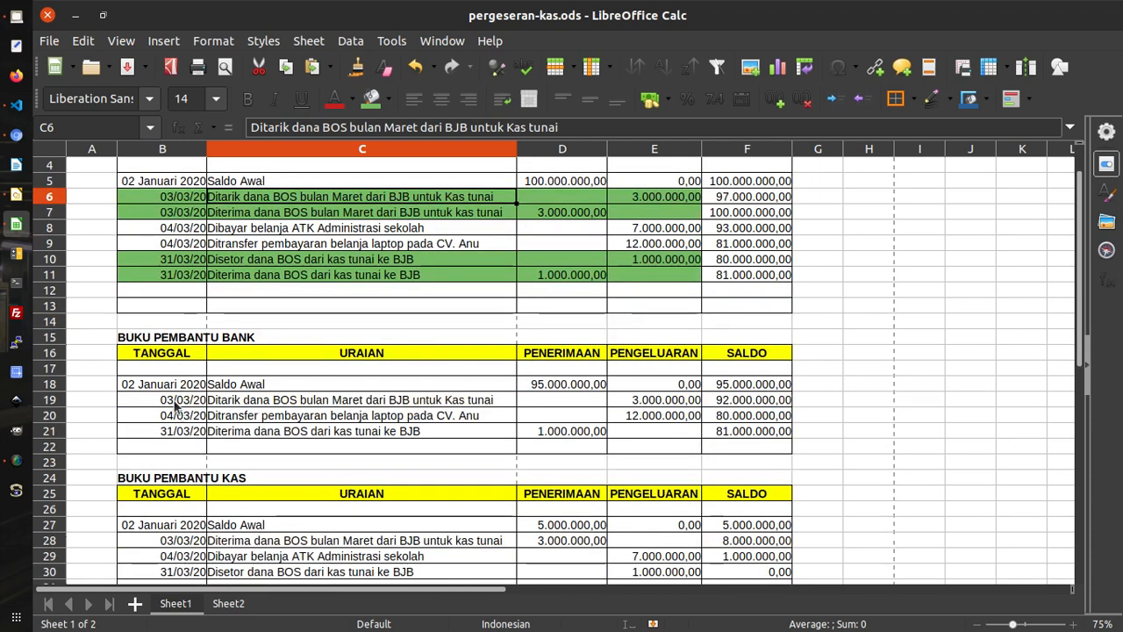
{"action": "left_click_drag", "start_coordinate": [176, 401], "coordinate": [733, 434]}
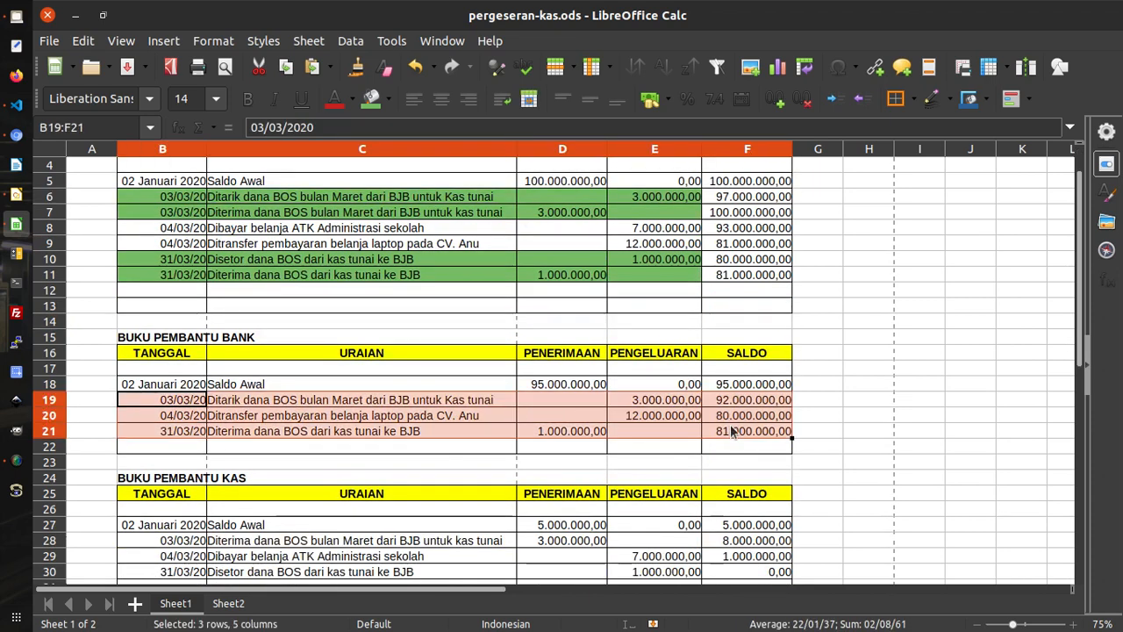
{"action": "scroll", "coordinate": [808, 400], "scroll_direction": "up", "scroll_amount": 1}
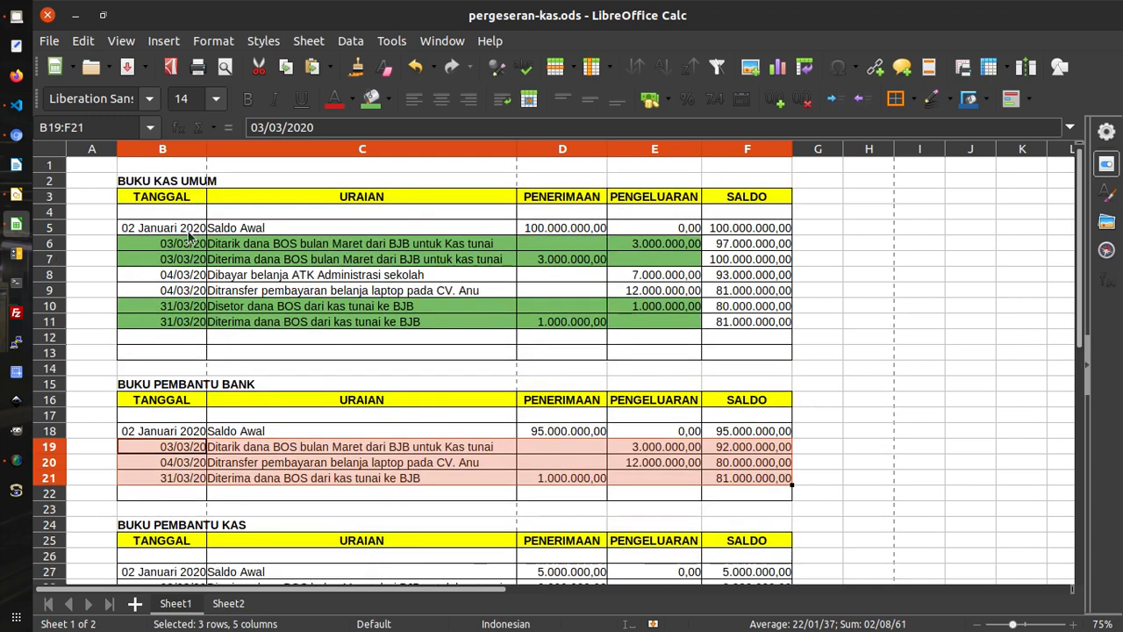
{"action": "left_click", "coordinate": [128, 68]}
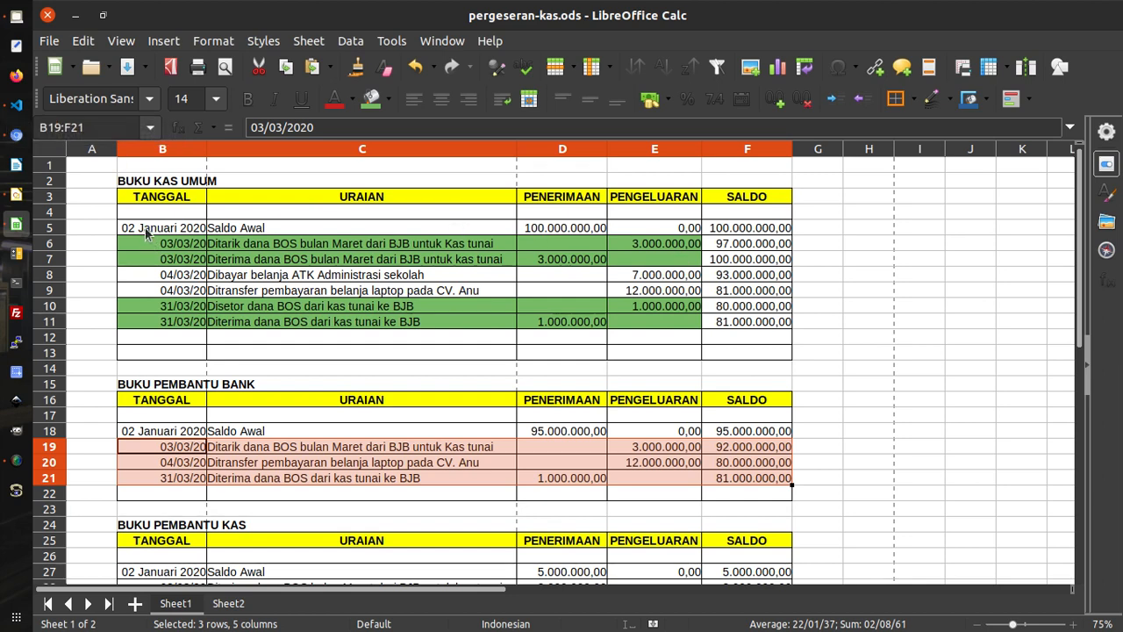
- Review the BUKU KAS UMUM entries in B5:F11, the withdrawal in row 6 and the two books below
{"action": "left_click_drag", "start_coordinate": [151, 230], "coordinate": [597, 262]}
{"action": "left_click_drag", "start_coordinate": [668, 288], "coordinate": [741, 328]}
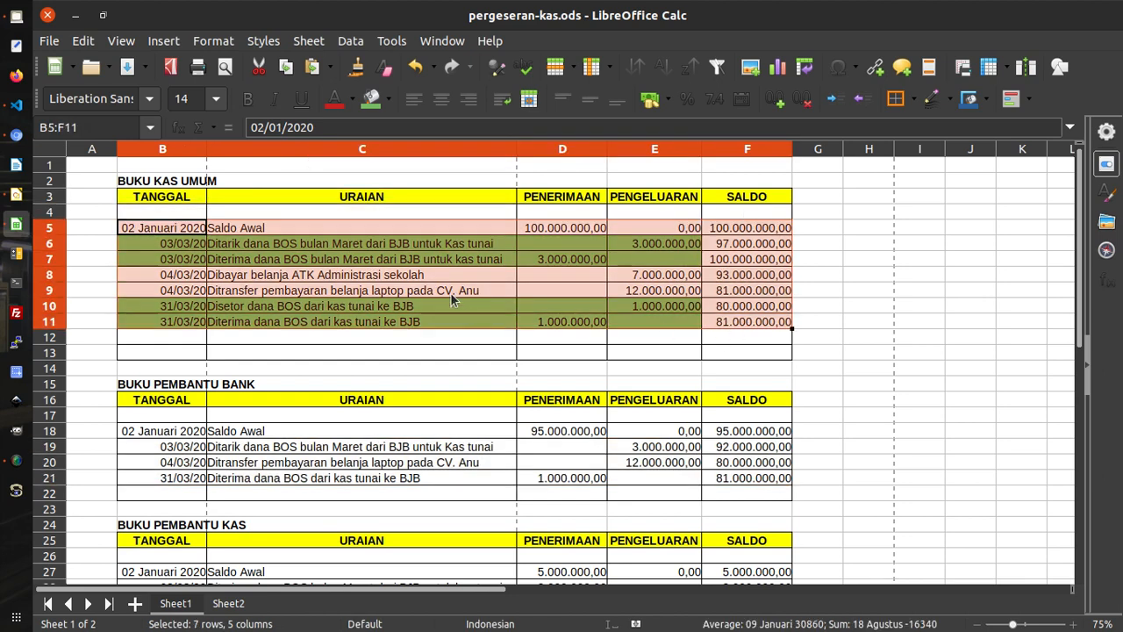
{"action": "left_click", "coordinate": [413, 272]}
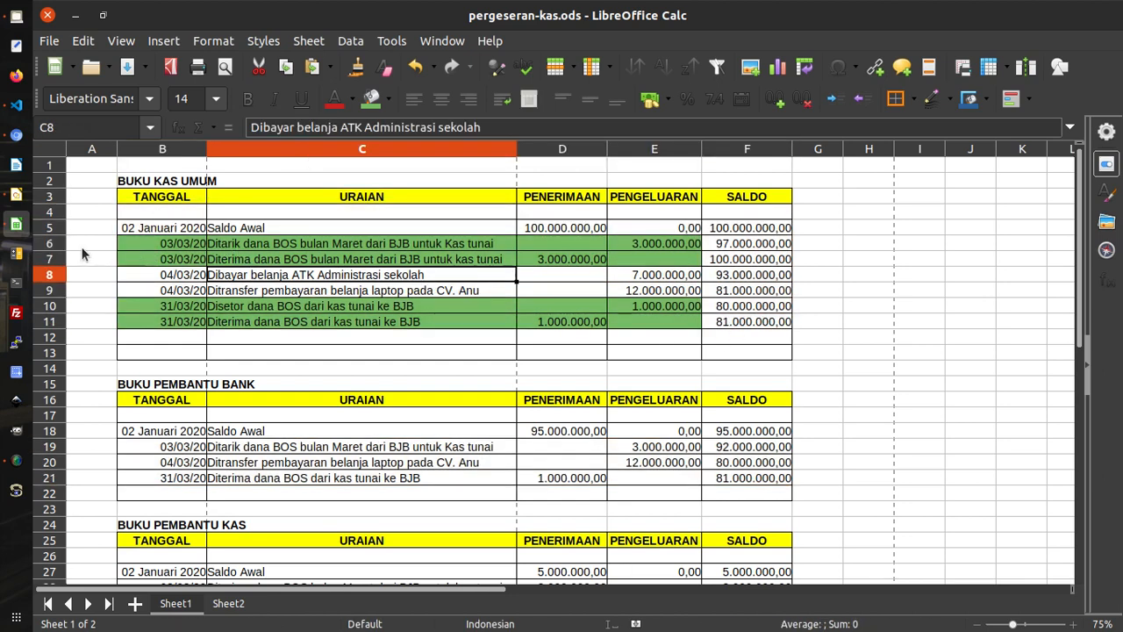
{"action": "left_click", "coordinate": [49, 245]}
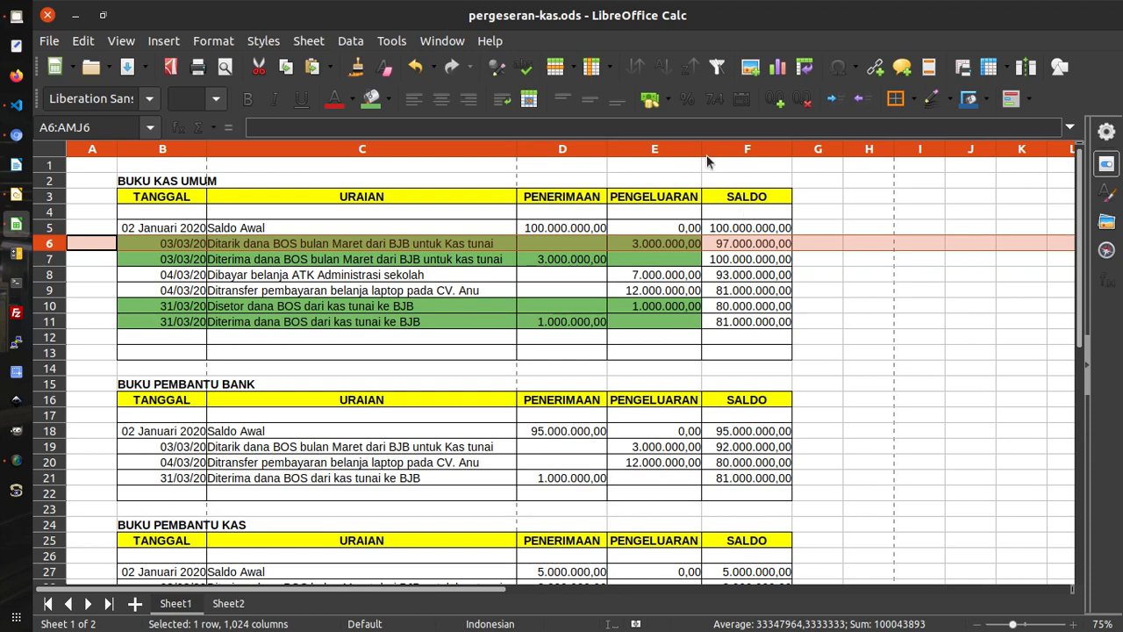
{"action": "scroll", "coordinate": [774, 426], "scroll_direction": "down", "scroll_amount": 1}
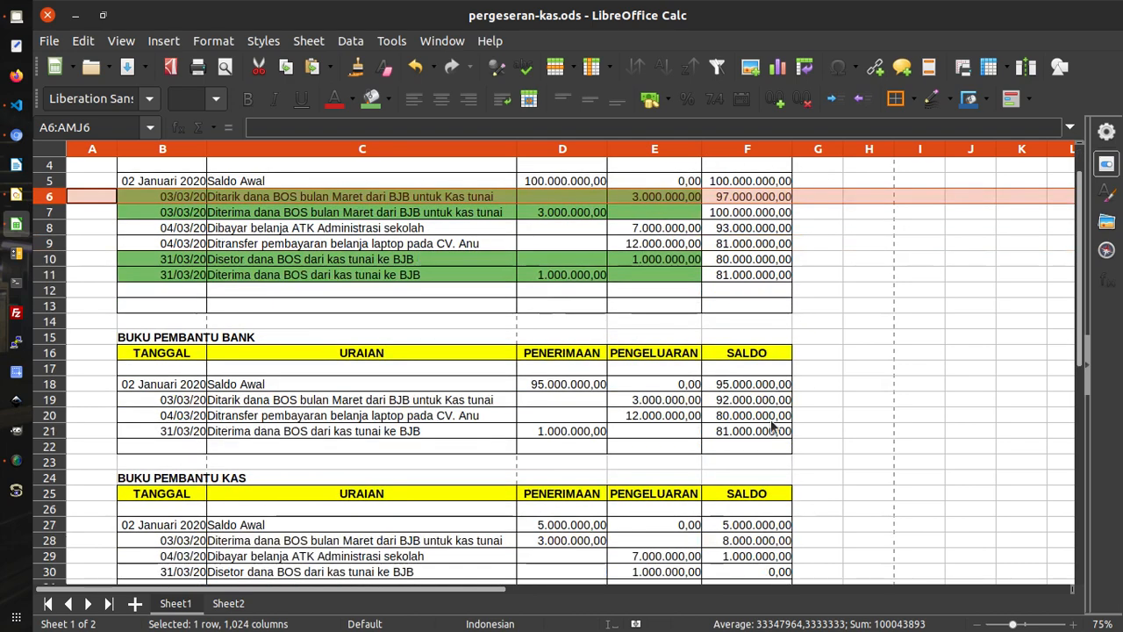
{"action": "scroll", "coordinate": [768, 438], "scroll_direction": "down", "scroll_amount": 1}
{"action": "scroll", "coordinate": [777, 430], "scroll_direction": "up", "scroll_amount": 2}
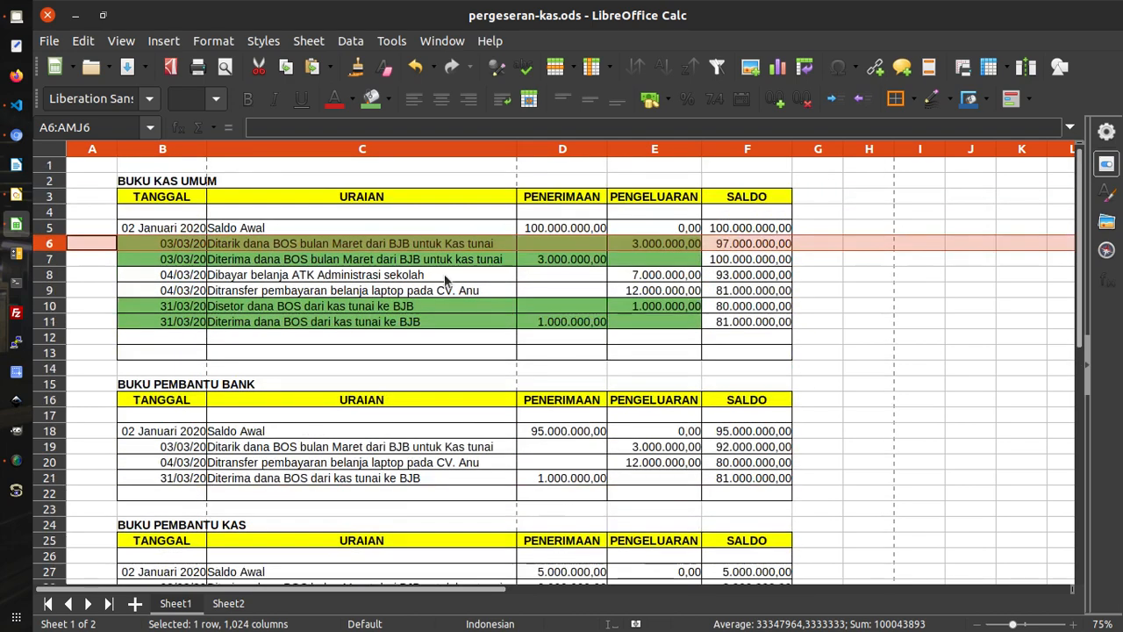
- Switch to EDI BOS 2020 in Chromium, expand Penatausahaan and view the Sumber Dana choices for Pergeseran Kas
{"action": "left_click", "coordinate": [18, 137]}
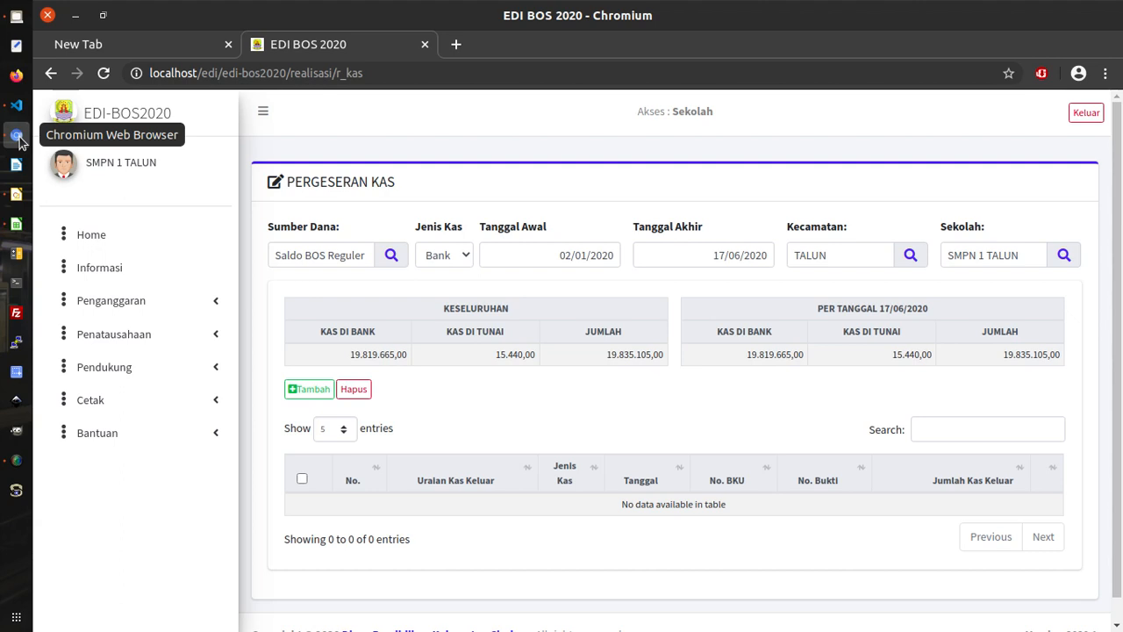
{"action": "left_click", "coordinate": [146, 339]}
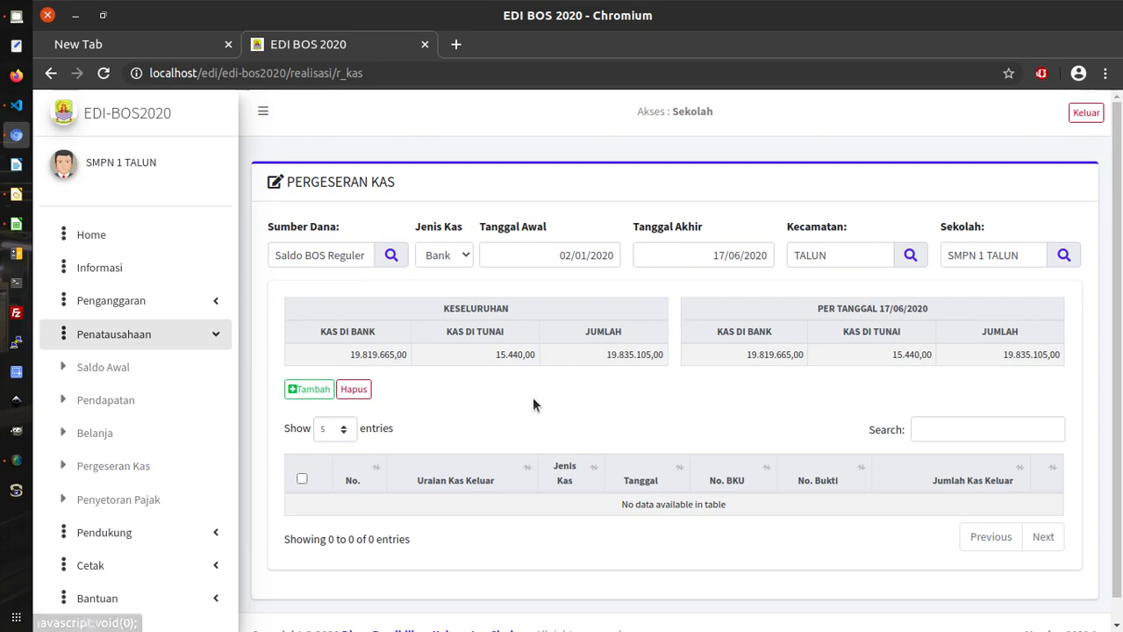
{"action": "left_click", "coordinate": [391, 256]}
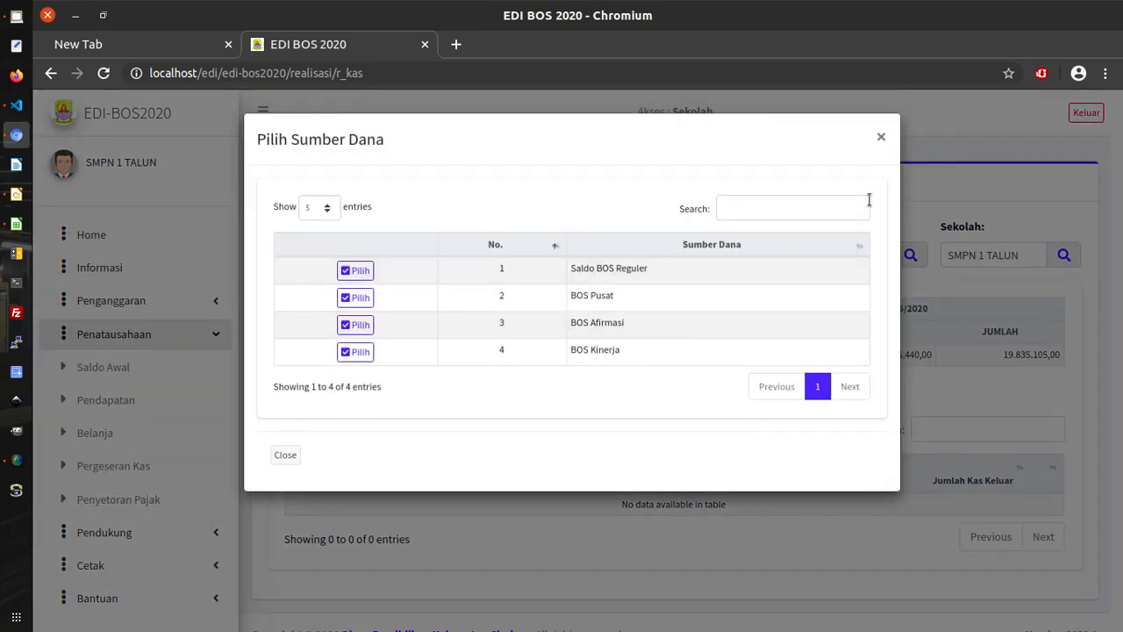
{"action": "left_click", "coordinate": [882, 138]}
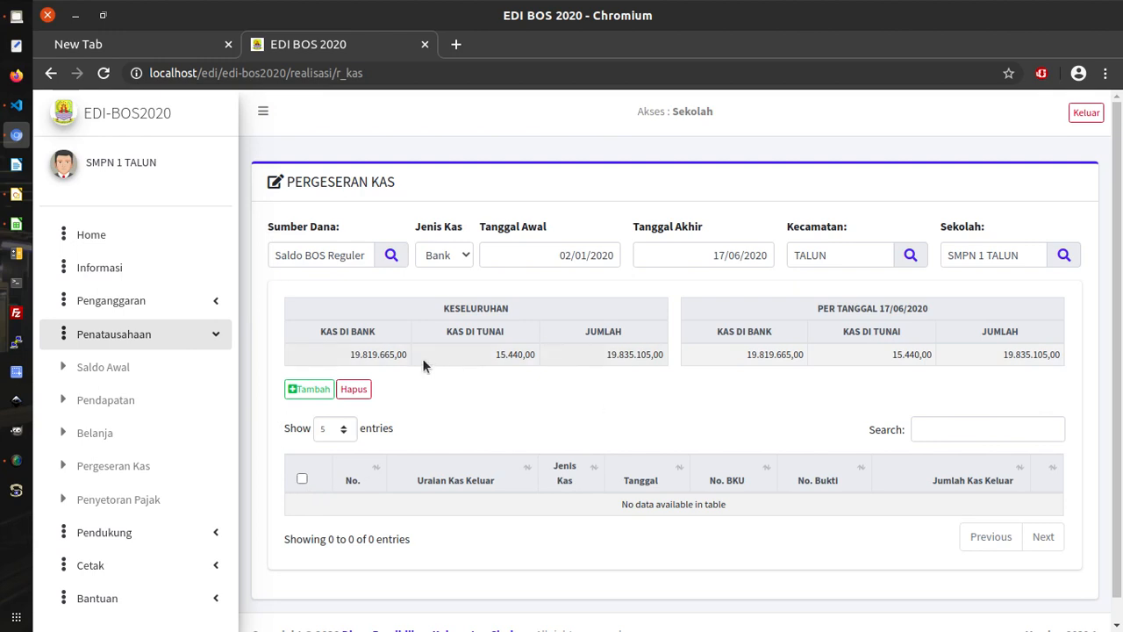
- Compare the bank, cash and total balances under KESELURUHAN with those in the PER TANGGAL table
{"action": "left_click_drag", "start_coordinate": [338, 355], "coordinate": [404, 355]}
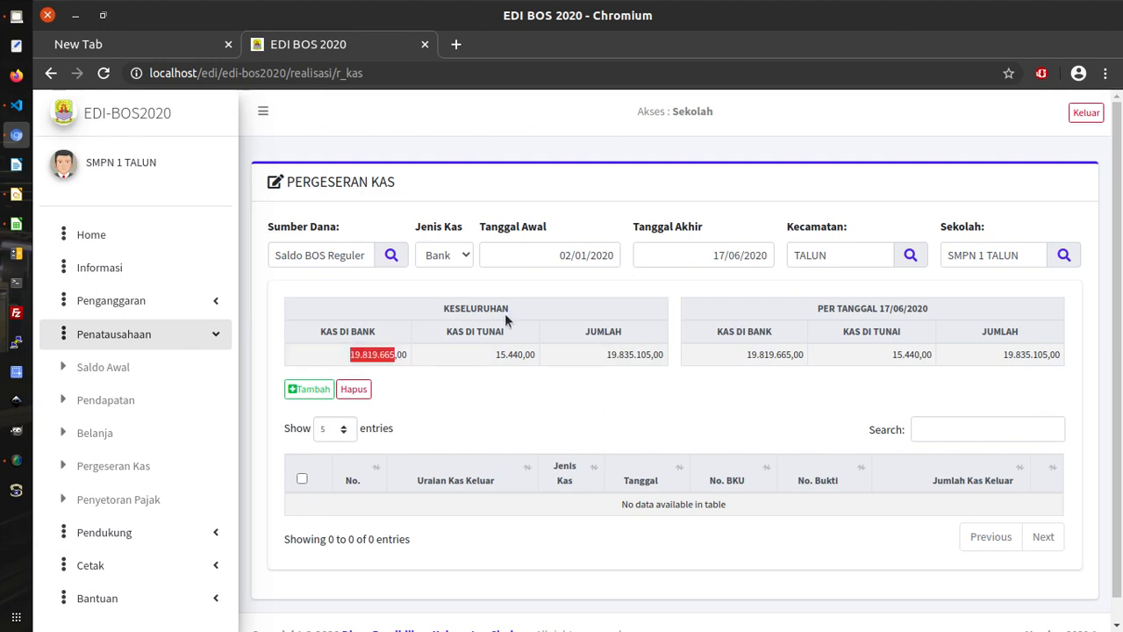
{"action": "left_click", "coordinate": [529, 291]}
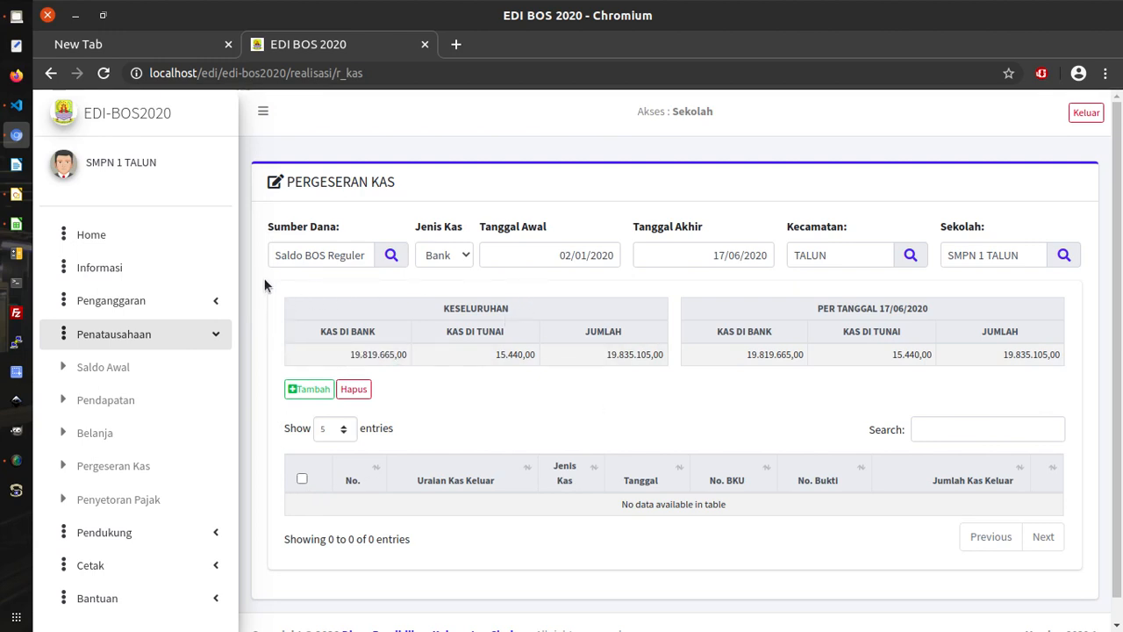
{"action": "left_click_drag", "start_coordinate": [279, 290], "coordinate": [665, 357]}
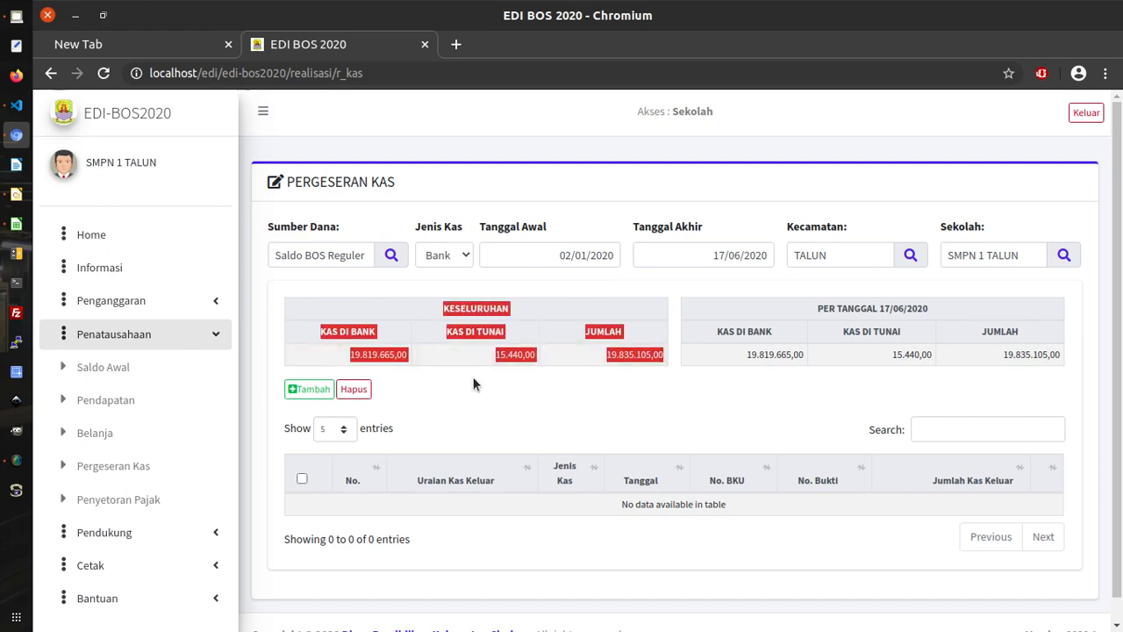
{"action": "left_click", "coordinate": [443, 308]}
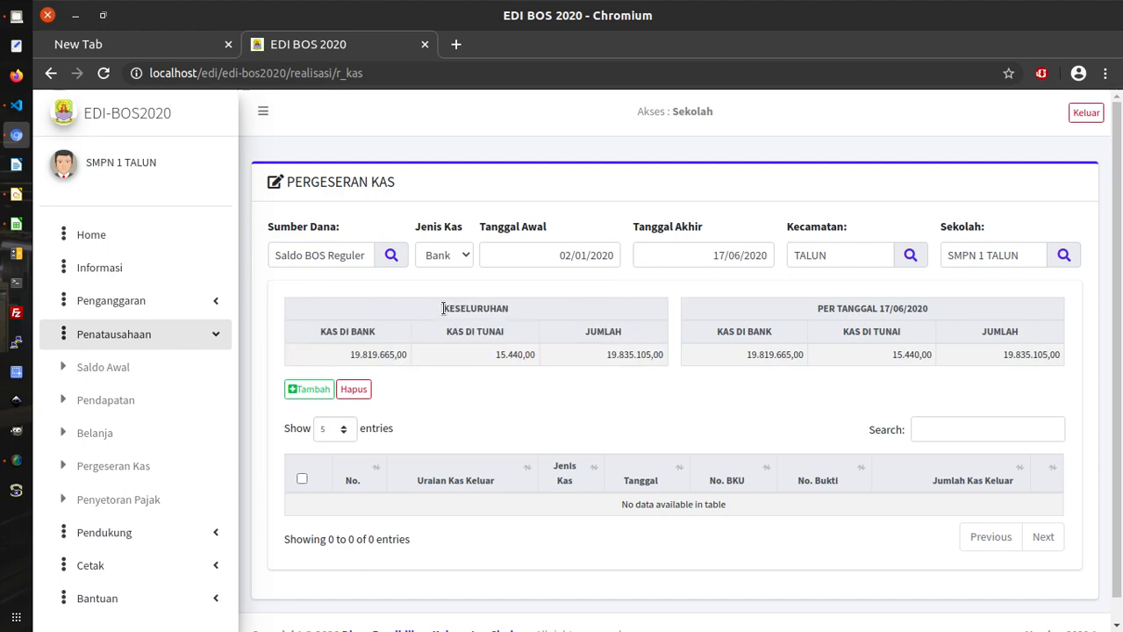
{"action": "left_click_drag", "start_coordinate": [444, 308], "coordinate": [660, 360]}
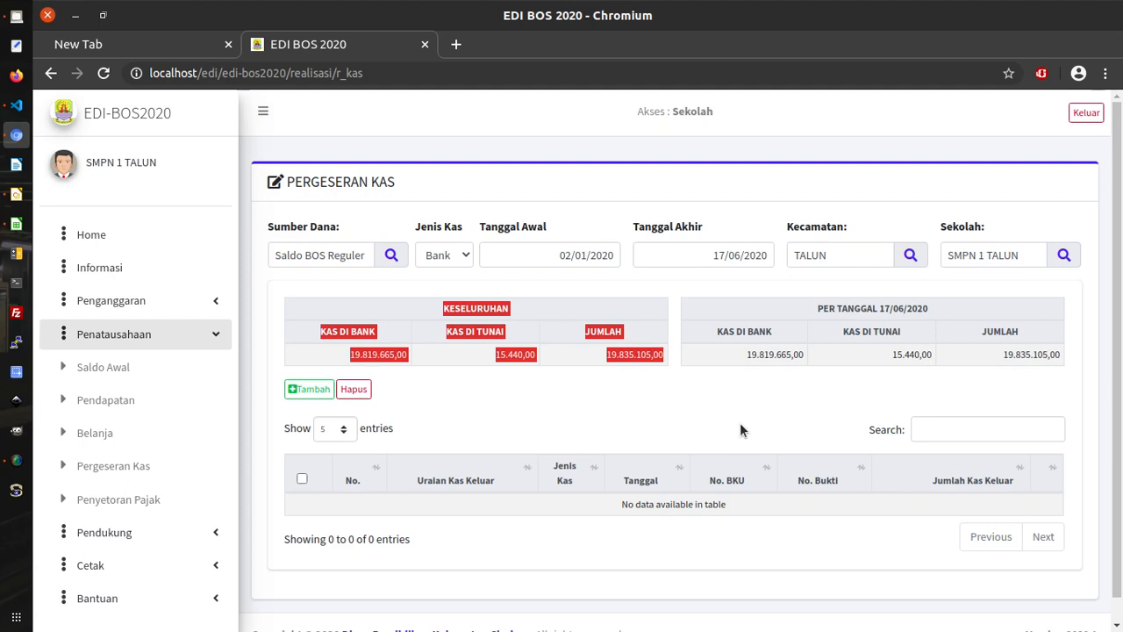
{"action": "left_click_drag", "start_coordinate": [815, 307], "coordinate": [1054, 368]}
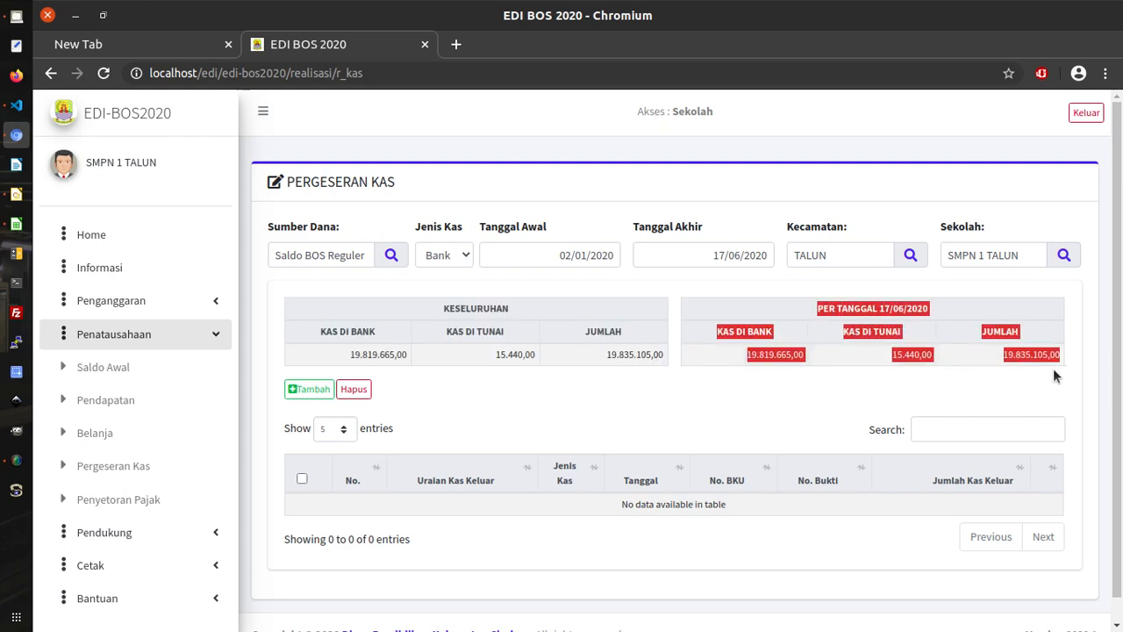
- Check the date in the PER TANGGAL heading against Tanggal Akhir, and inspect the overall bank balance
{"action": "left_click", "coordinate": [883, 306]}
{"action": "left_click_drag", "start_coordinate": [883, 306], "coordinate": [920, 307]}
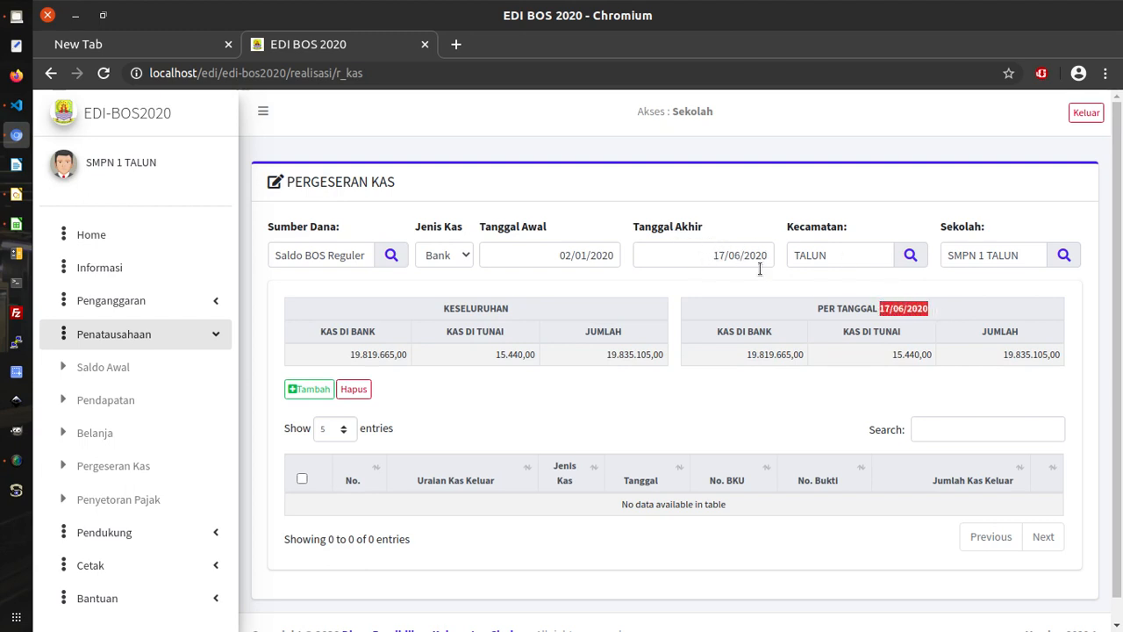
{"action": "left_click", "coordinate": [711, 253]}
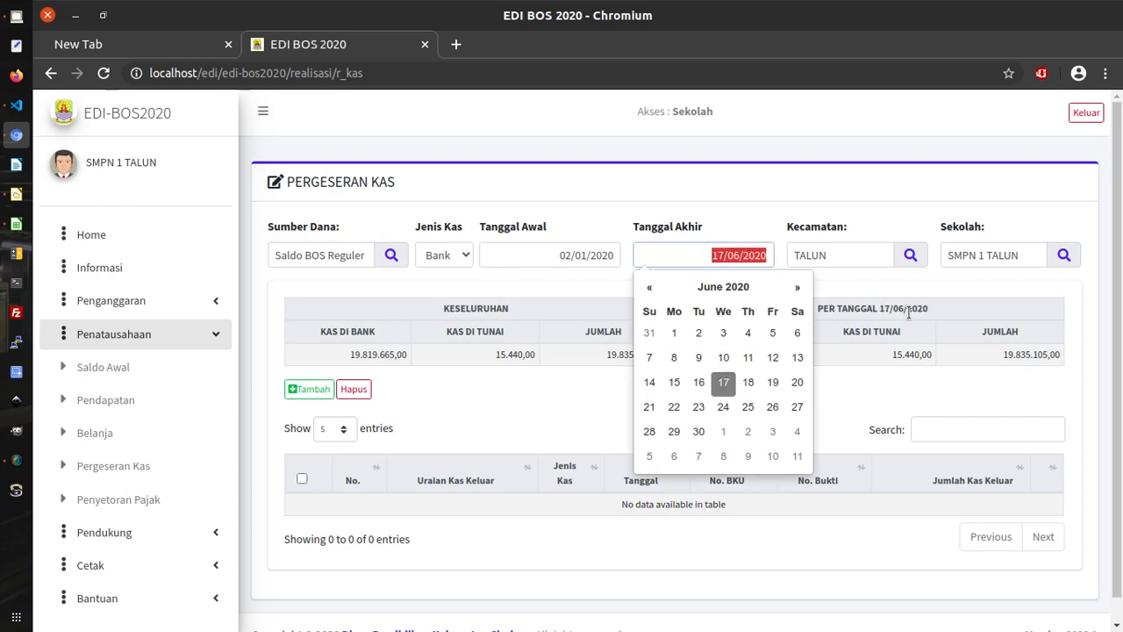
{"action": "left_click", "coordinate": [889, 304]}
{"action": "left_click_drag", "start_coordinate": [873, 308], "coordinate": [932, 314]}
{"action": "left_click", "coordinate": [746, 255]}
{"action": "left_click", "coordinate": [694, 208]}
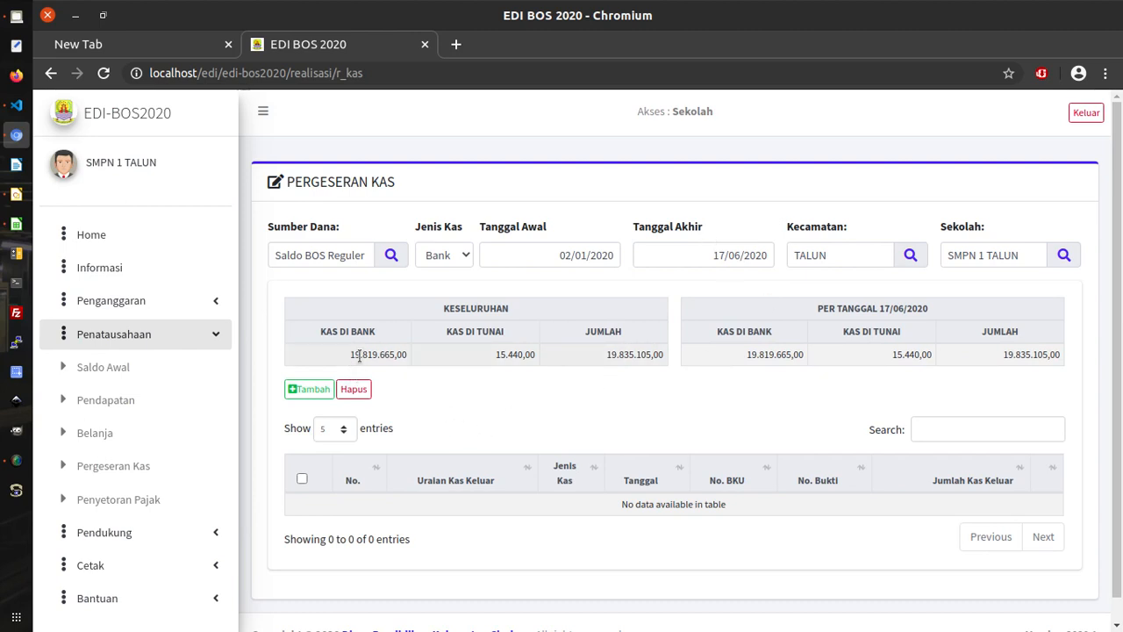
{"action": "left_click_drag", "start_coordinate": [351, 357], "coordinate": [395, 354]}
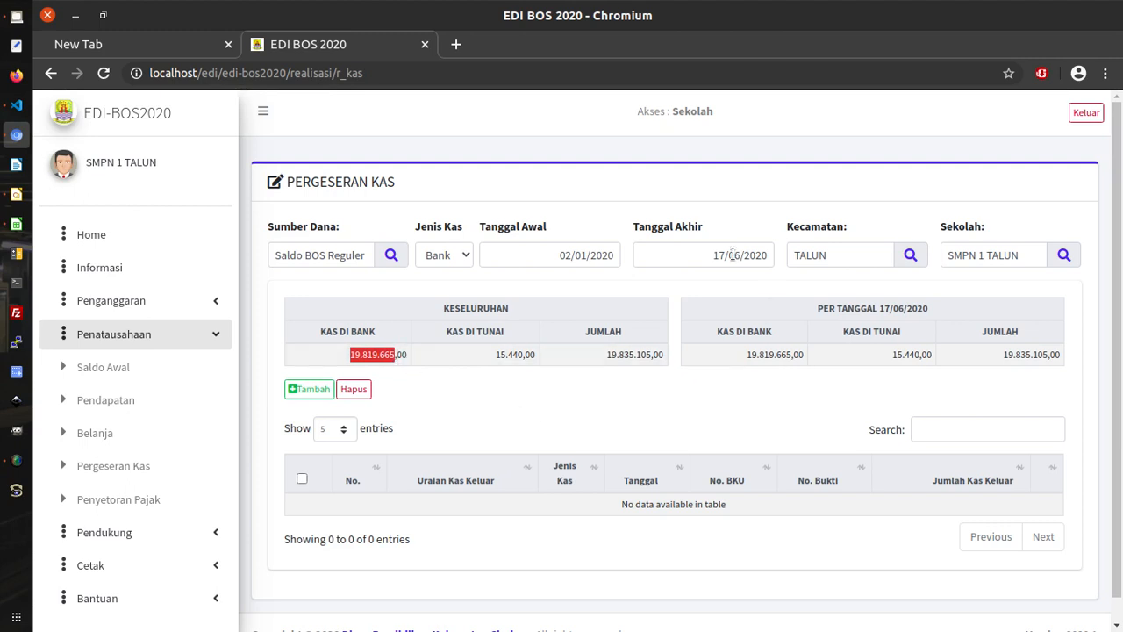
- Set Tanggal Akhir to 31/03/2020
{"action": "left_click", "coordinate": [707, 254]}
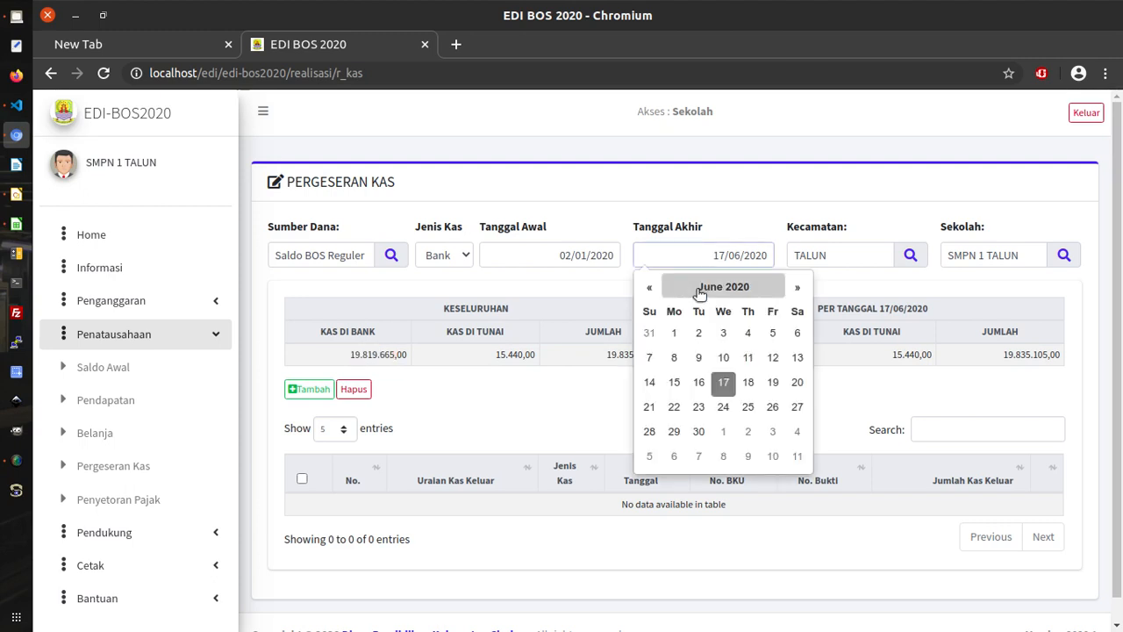
{"action": "left_click", "coordinate": [700, 290]}
{"action": "left_click", "coordinate": [752, 331]}
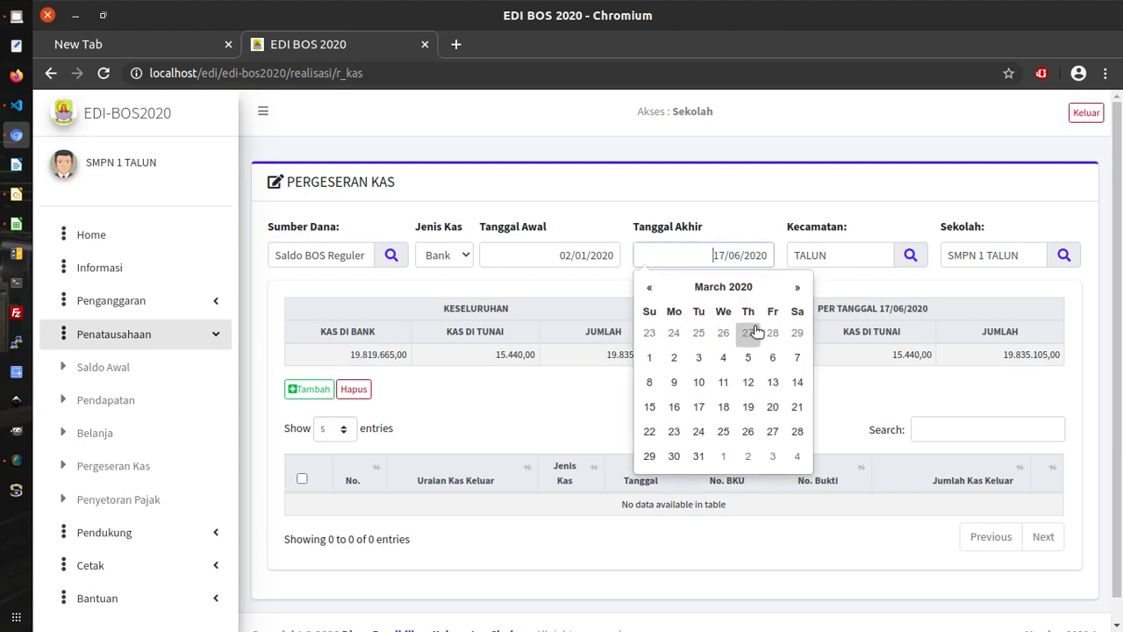
{"action": "left_click", "coordinate": [700, 458]}
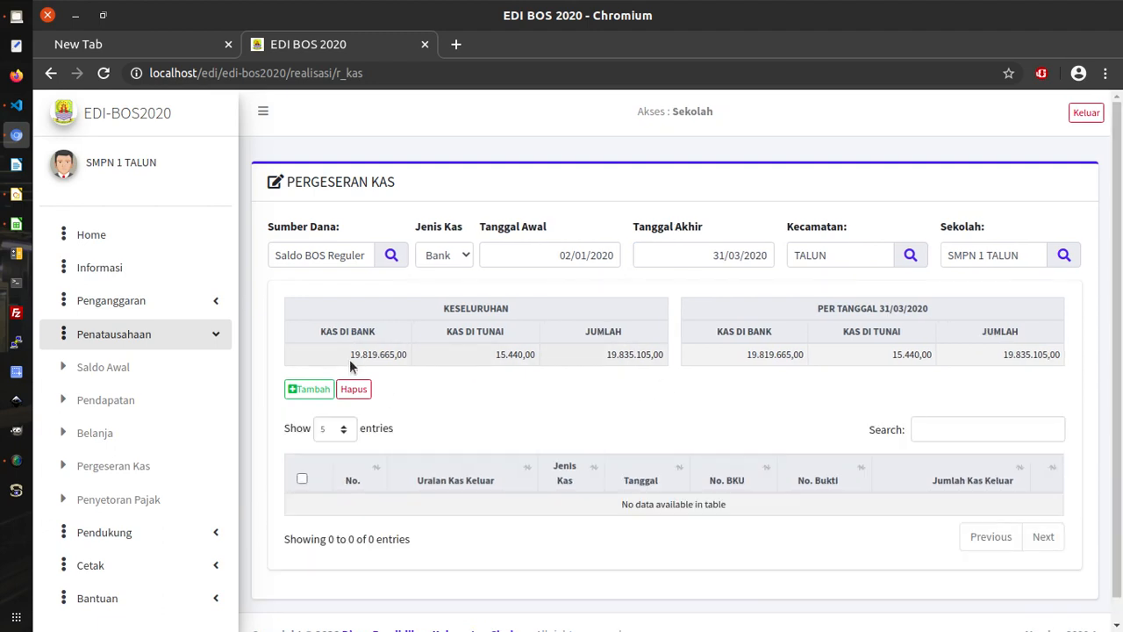
- Examine the PER TANGGAL heading date and its bank balance for the chosen end date
{"action": "left_click_drag", "start_coordinate": [882, 313], "coordinate": [944, 311]}
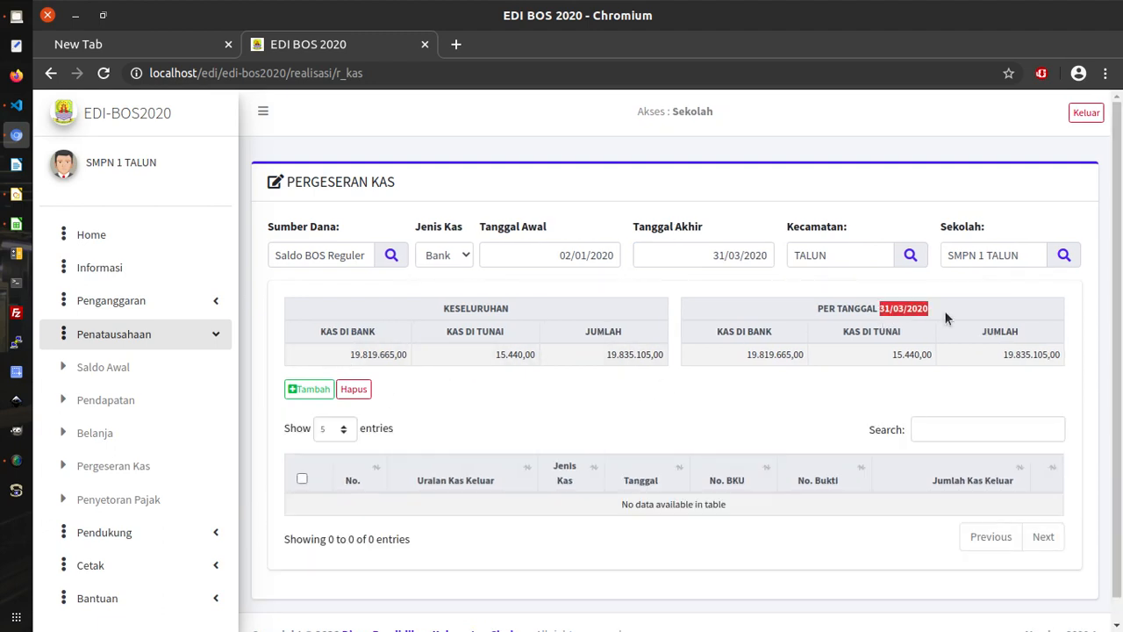
{"action": "left_click_drag", "start_coordinate": [739, 355], "coordinate": [794, 355]}
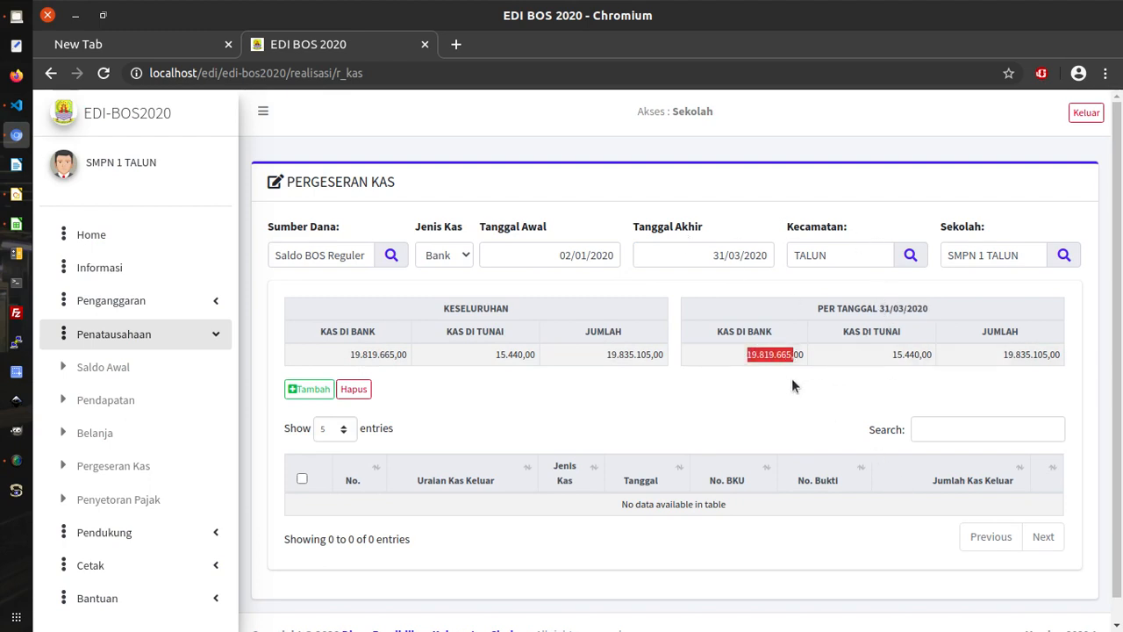
{"action": "left_click", "coordinate": [749, 309]}
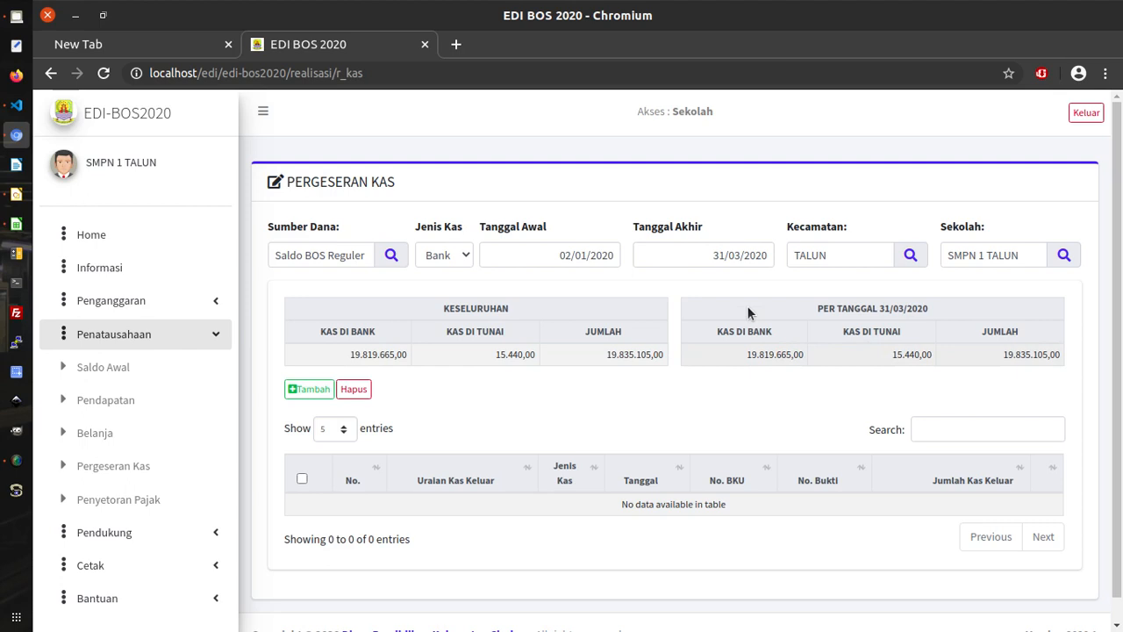
- Set Tanggal Akhir to 12/03/2020 and keep Jenis Kas on Bank
{"action": "left_click", "coordinate": [711, 257]}
{"action": "left_click", "coordinate": [745, 383]}
{"action": "left_click", "coordinate": [461, 256]}
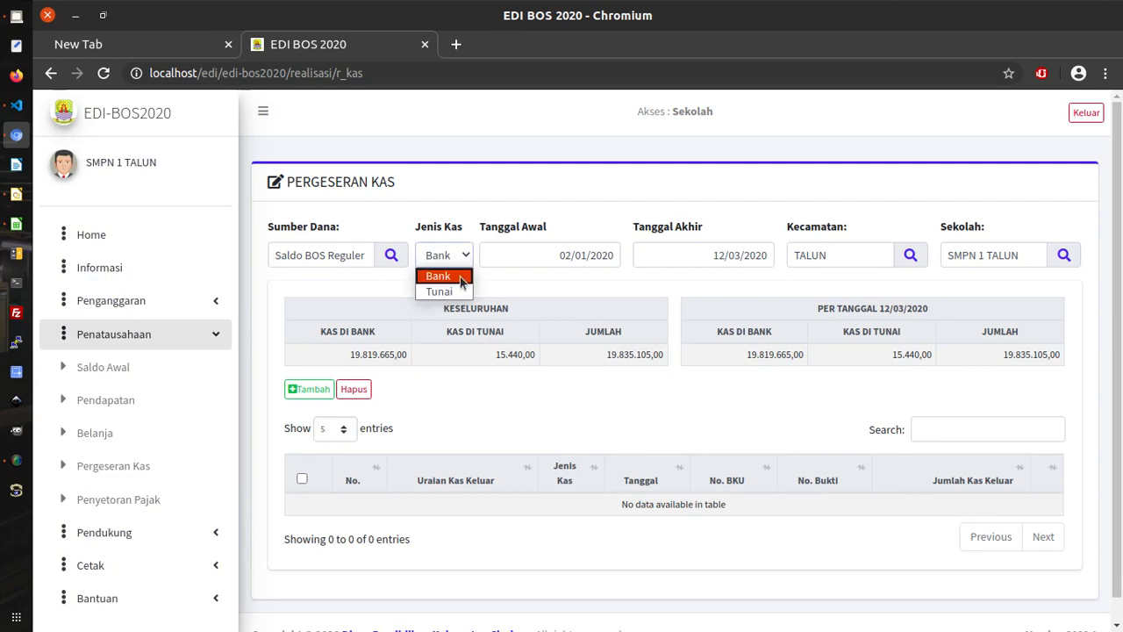
{"action": "left_click", "coordinate": [518, 285]}
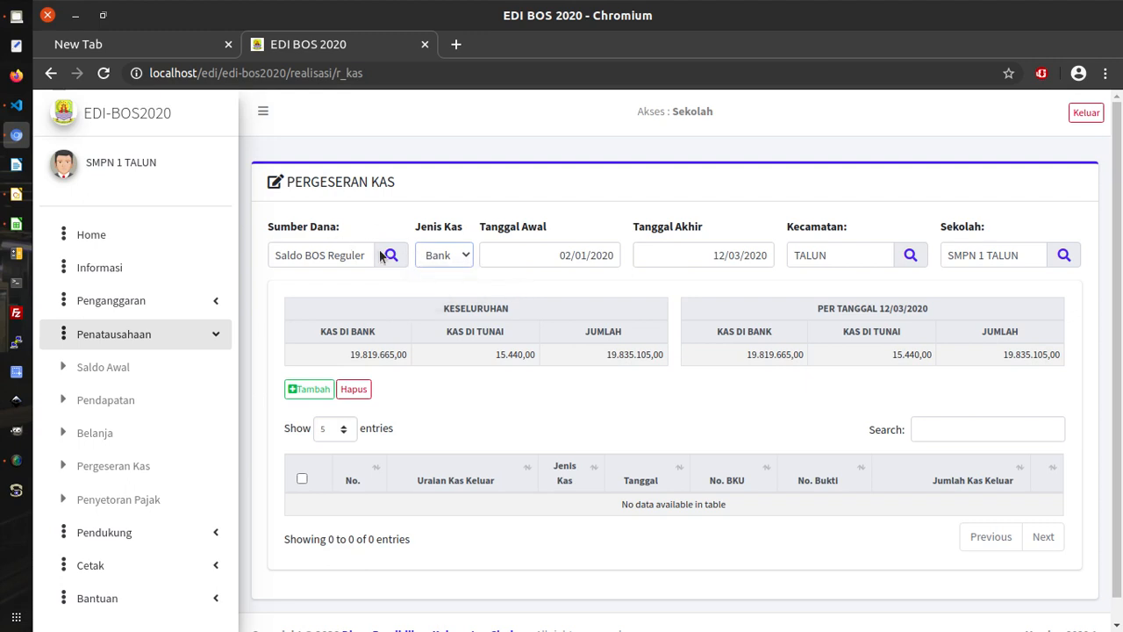
{"action": "left_click", "coordinate": [469, 258]}
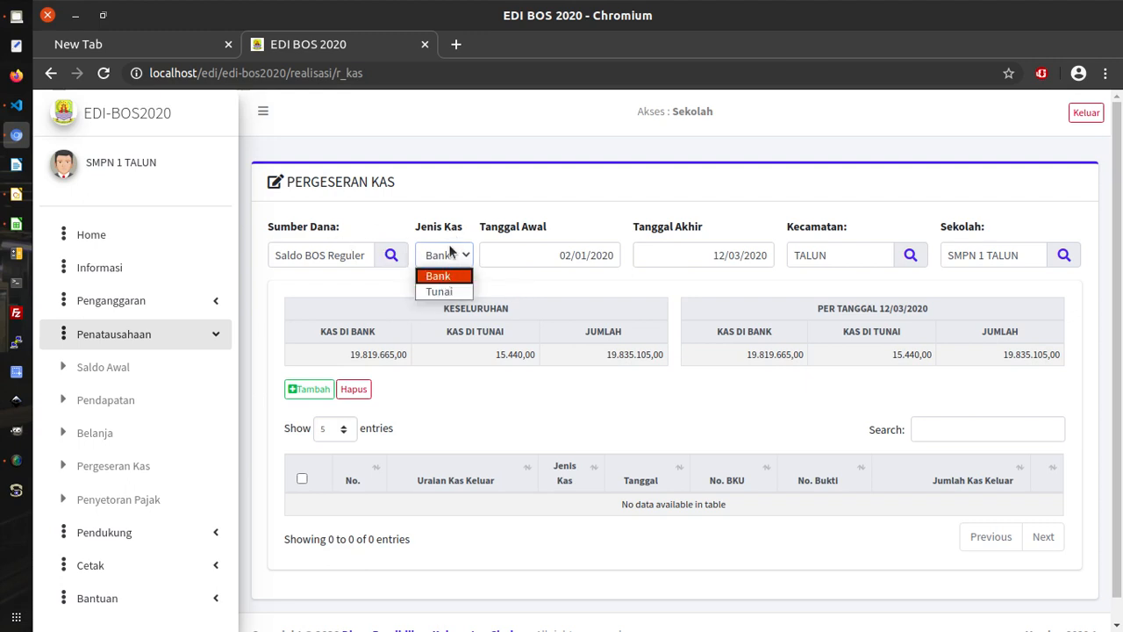
{"action": "left_click", "coordinate": [465, 279]}
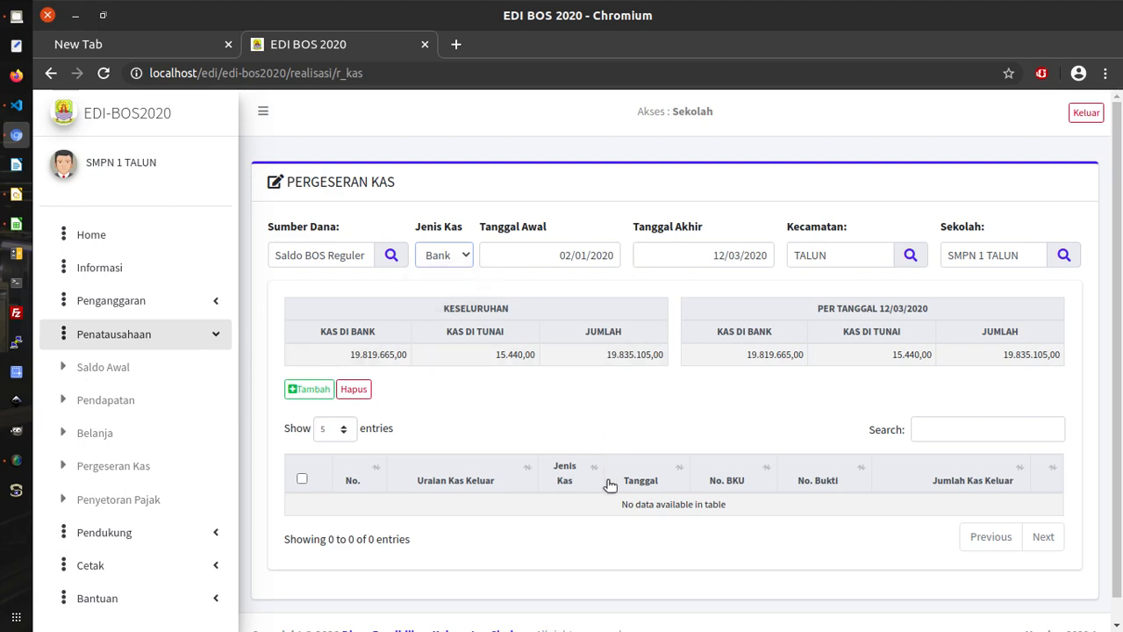
- Start a new Kas Keluar entry and set its Tanggal to 12/03/2020
{"action": "left_click", "coordinate": [323, 394]}
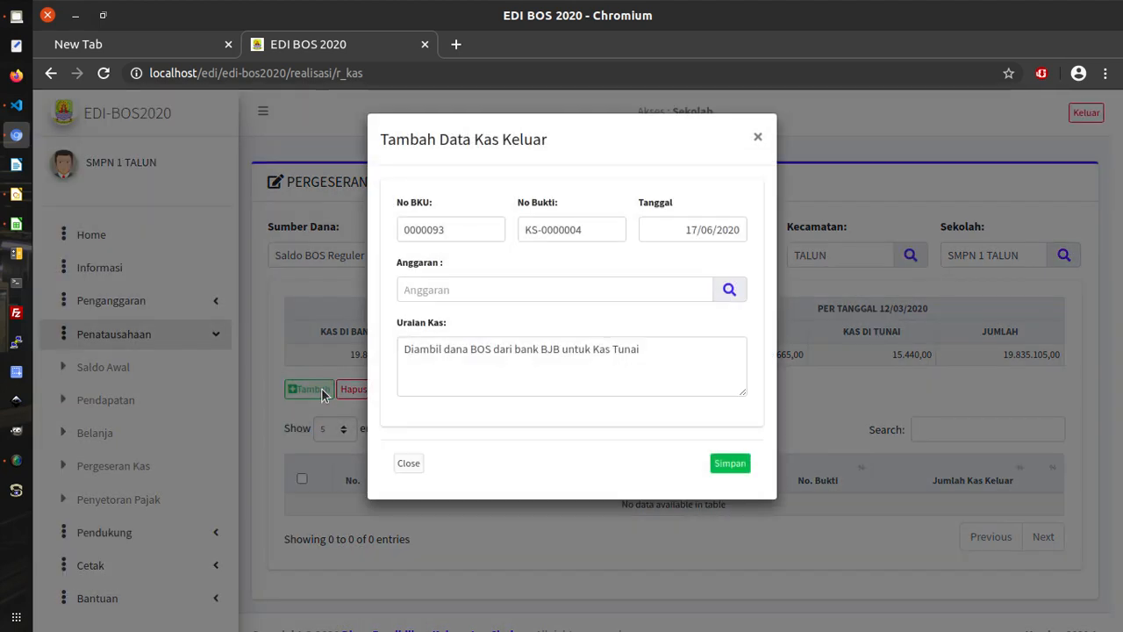
{"action": "left_click", "coordinate": [676, 221]}
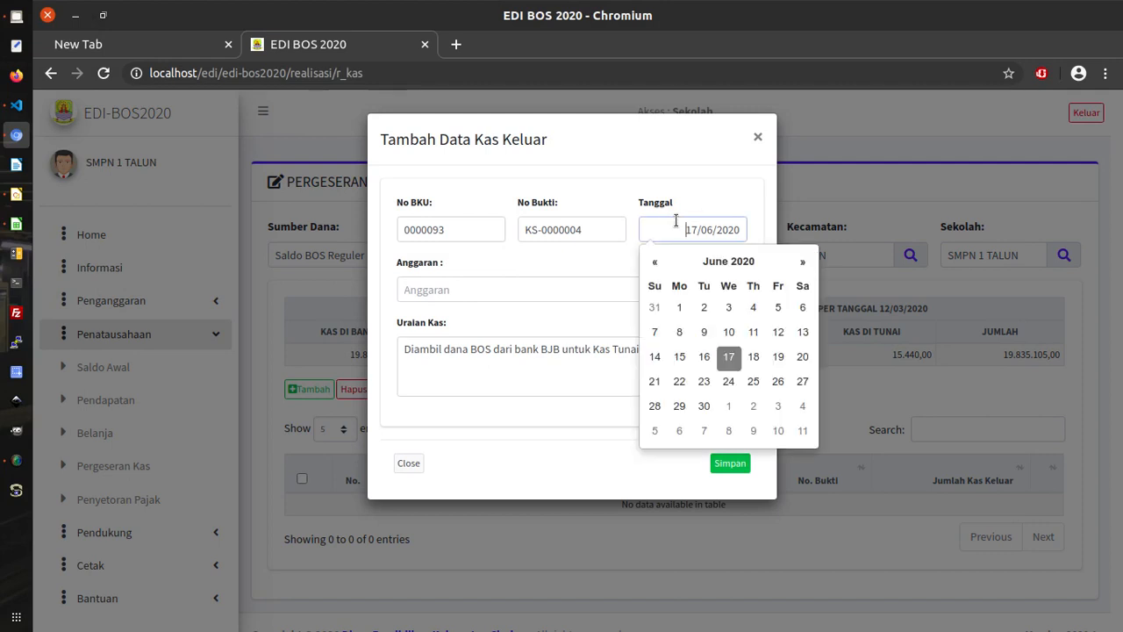
{"action": "left_click", "coordinate": [714, 259]}
{"action": "left_click", "coordinate": [737, 301]}
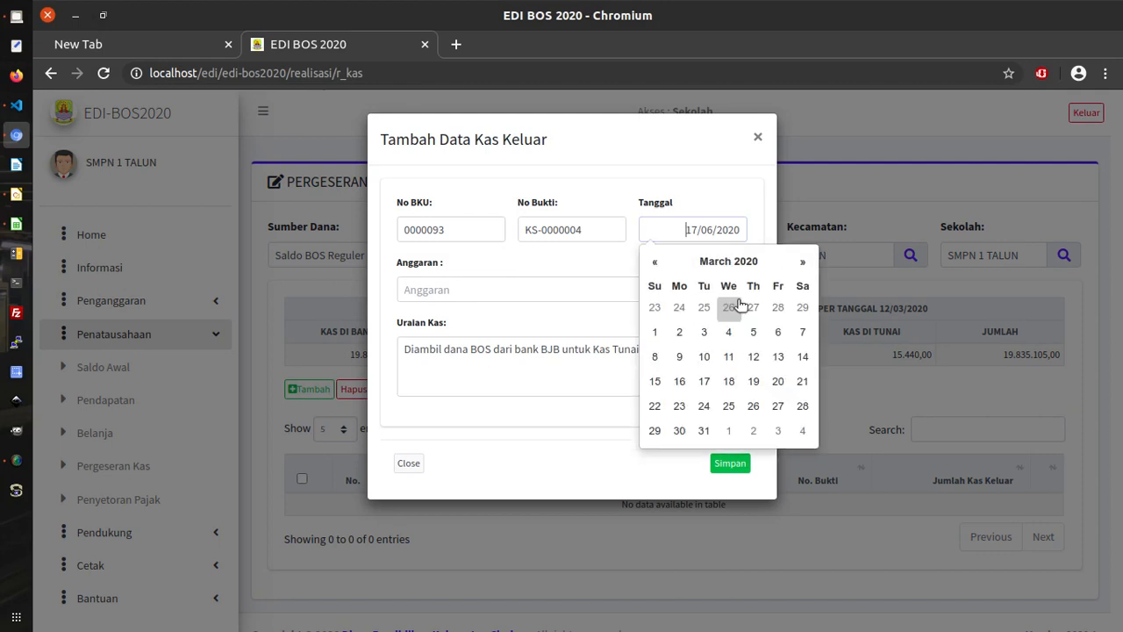
{"action": "left_click", "coordinate": [752, 356]}
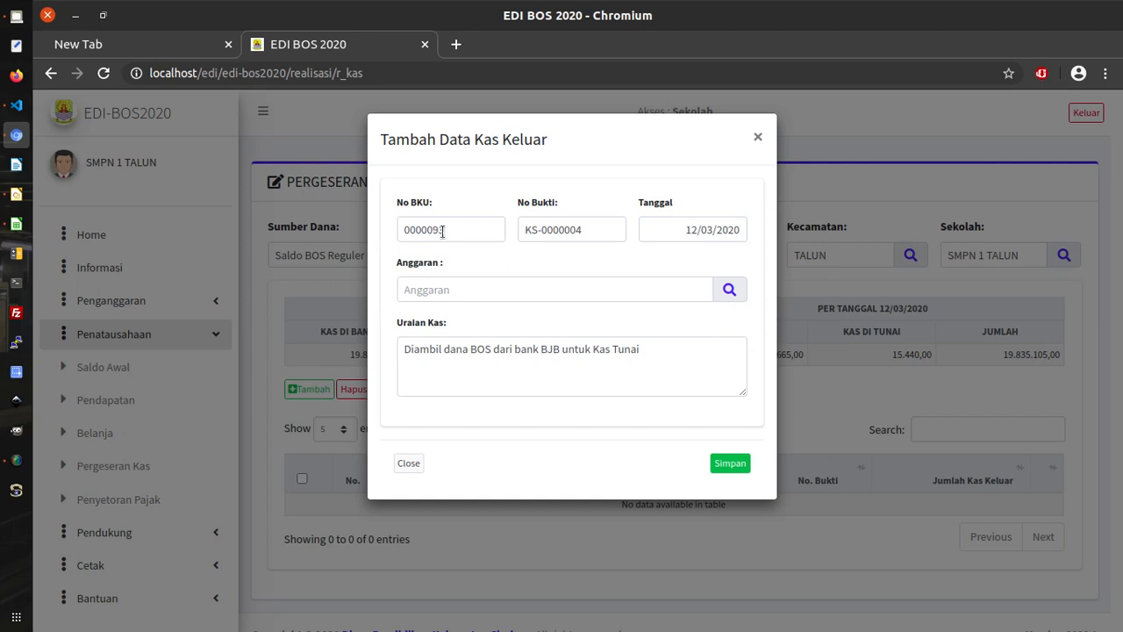
- Examine the prefilled No BKU and No Bukti values in the new Kas Keluar entry
{"action": "left_click_drag", "start_coordinate": [449, 229], "coordinate": [400, 225]}
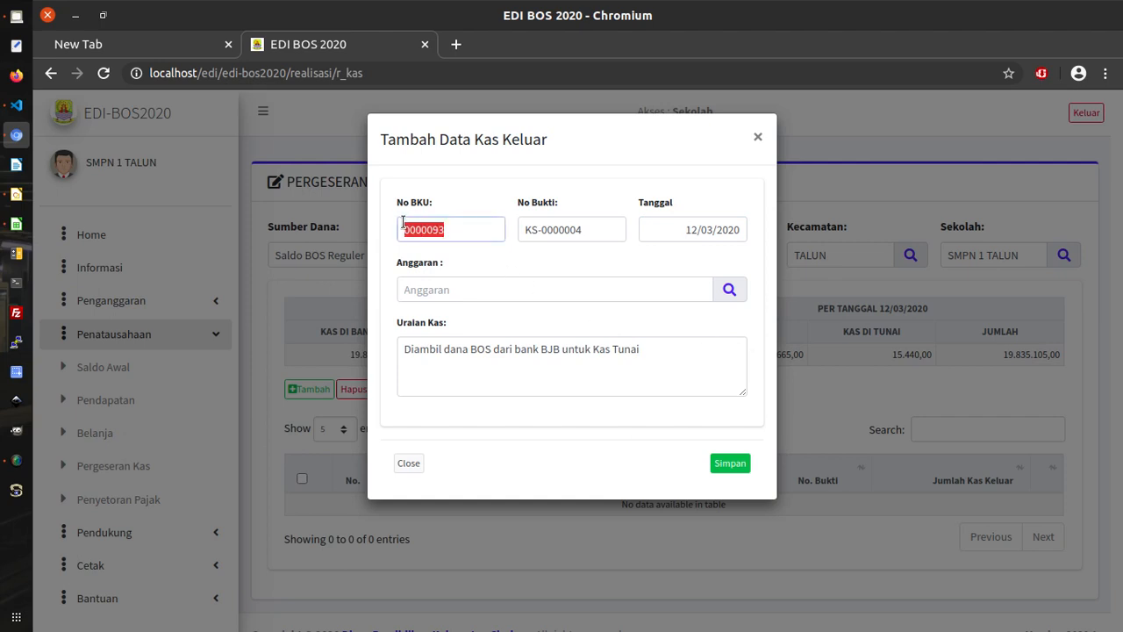
{"action": "left_click_drag", "start_coordinate": [591, 230], "coordinate": [388, 231]}
{"action": "left_click", "coordinate": [455, 233]}
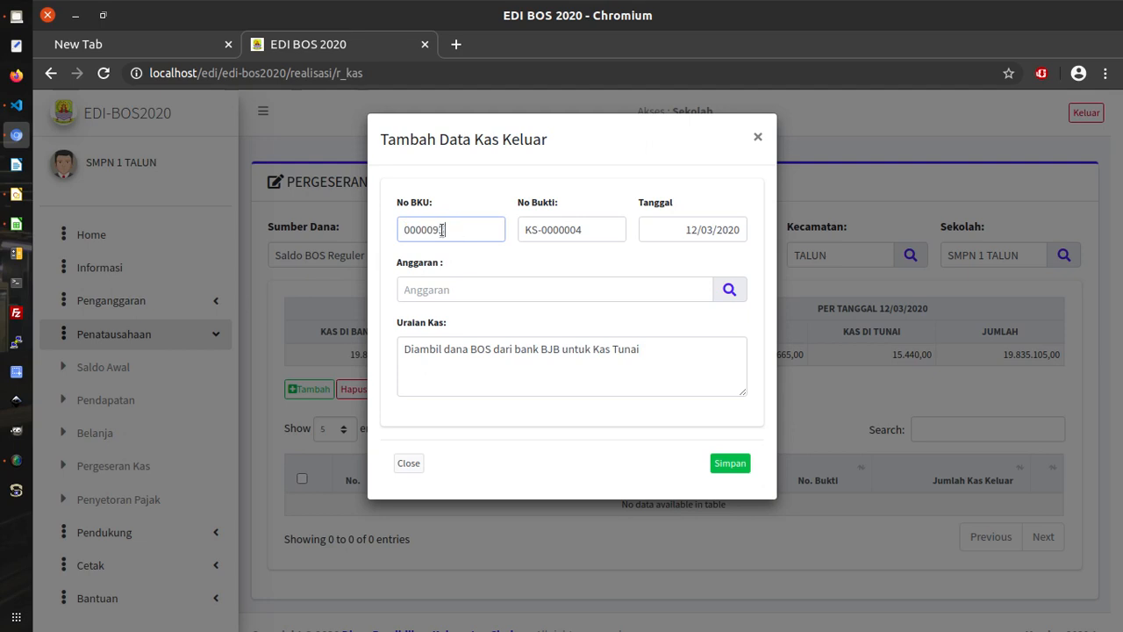
{"action": "left_click_drag", "start_coordinate": [453, 231], "coordinate": [396, 230]}
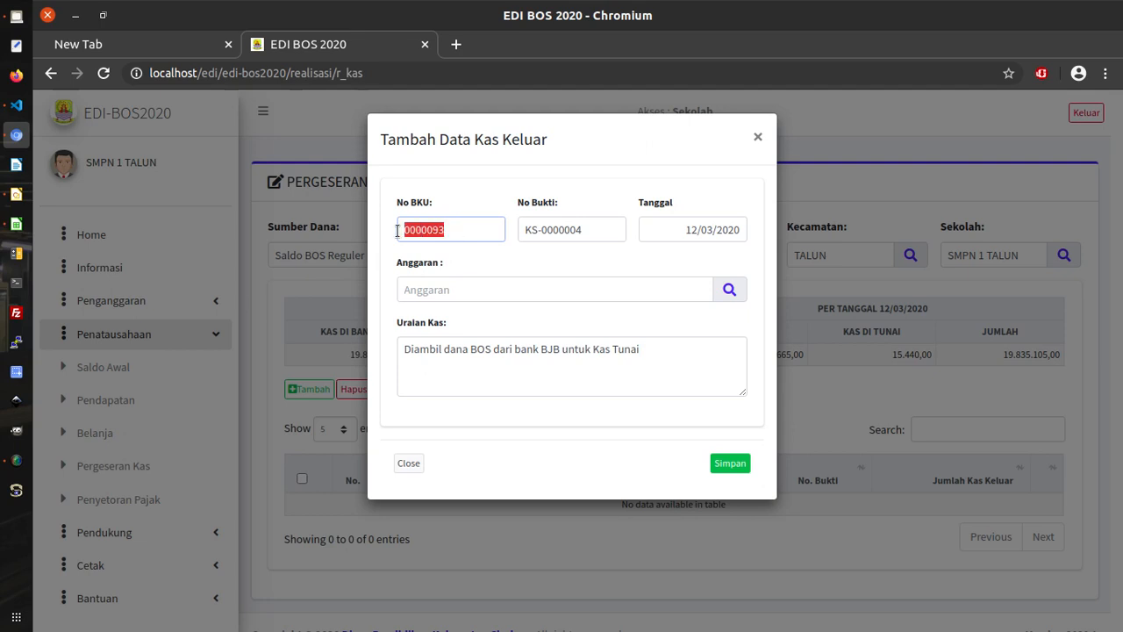
{"action": "left_click", "coordinate": [456, 234]}
{"action": "left_click_drag", "start_coordinate": [456, 234], "coordinate": [396, 232]}
{"action": "left_click", "coordinate": [474, 225]}
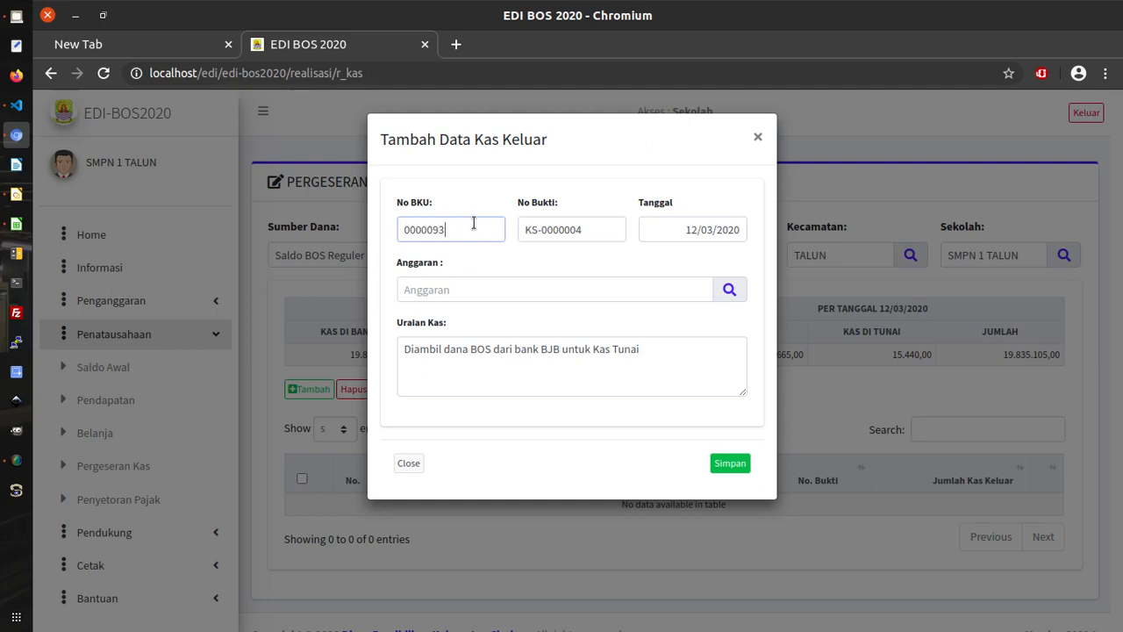
{"action": "left_click_drag", "start_coordinate": [597, 231], "coordinate": [524, 230]}
{"action": "left_click", "coordinate": [541, 231]}
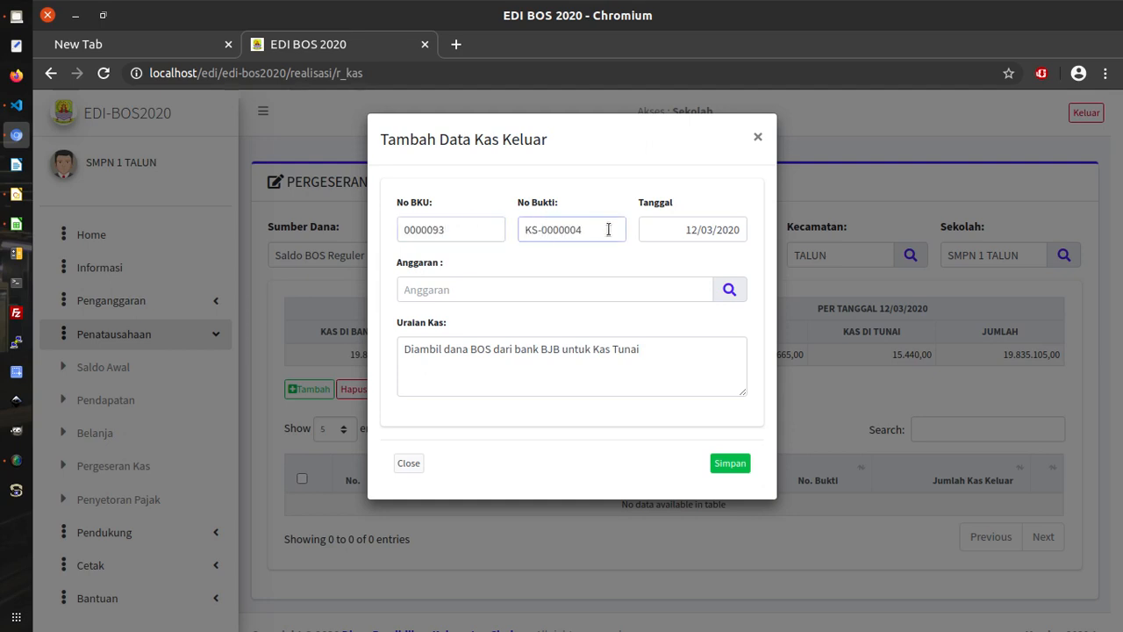
{"action": "left_click_drag", "start_coordinate": [538, 229], "coordinate": [523, 228]}
- Reword the Uraian Kas of the new entry to "Ditarik dana BOS dari bank BJB untuk Kas Tunai"
{"action": "left_click_drag", "start_coordinate": [654, 349], "coordinate": [403, 350]}
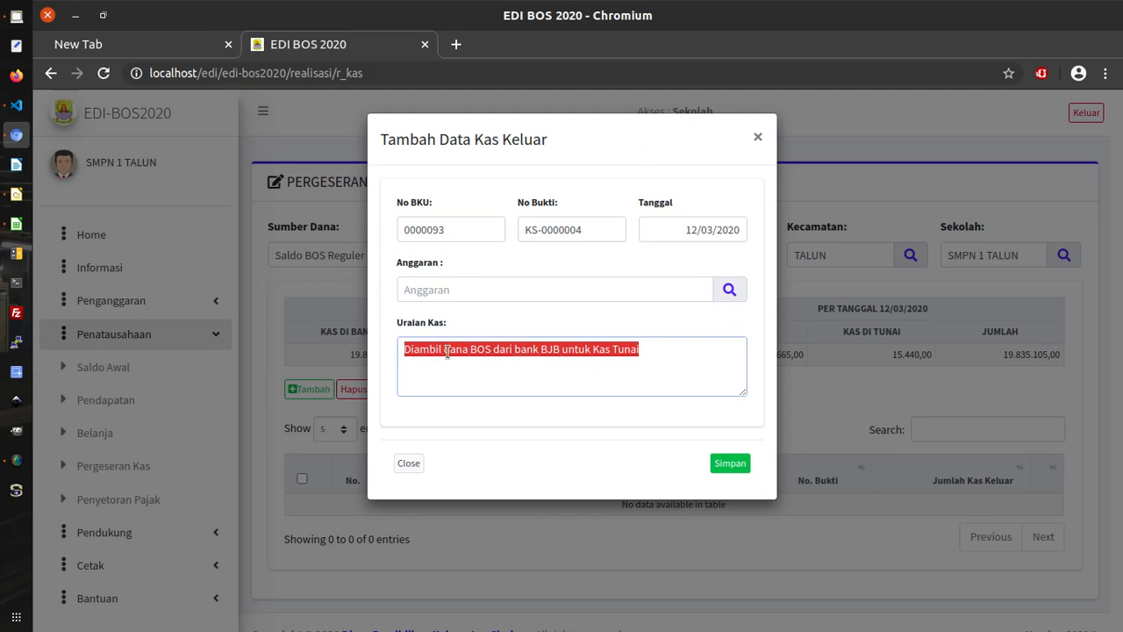
{"action": "left_click", "coordinate": [446, 352]}
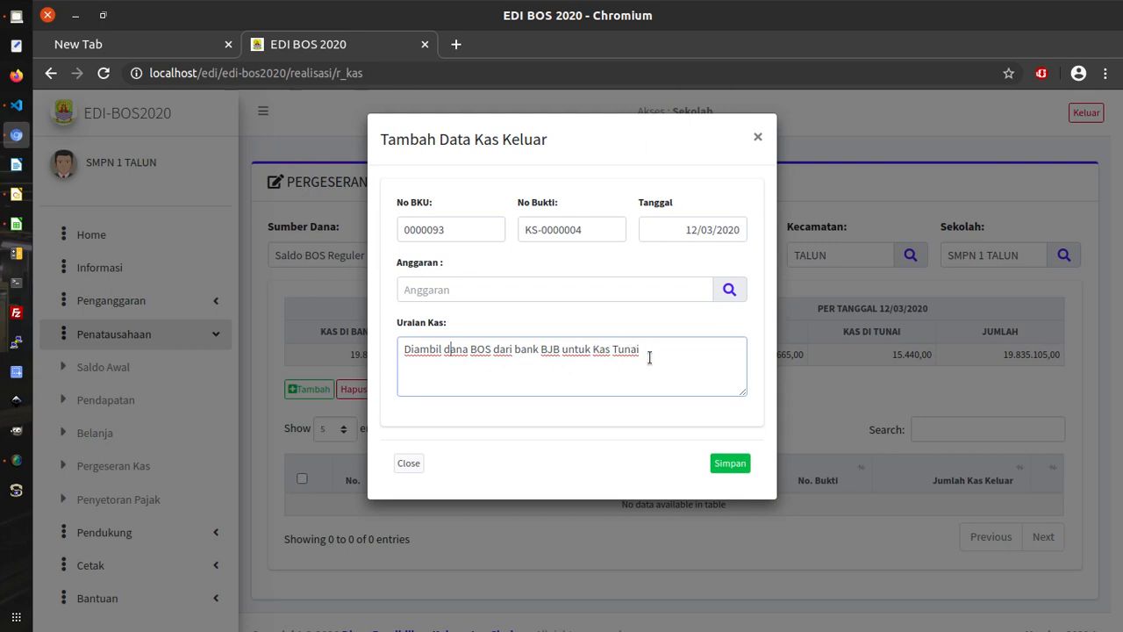
{"action": "left_click_drag", "start_coordinate": [649, 354], "coordinate": [394, 356]}
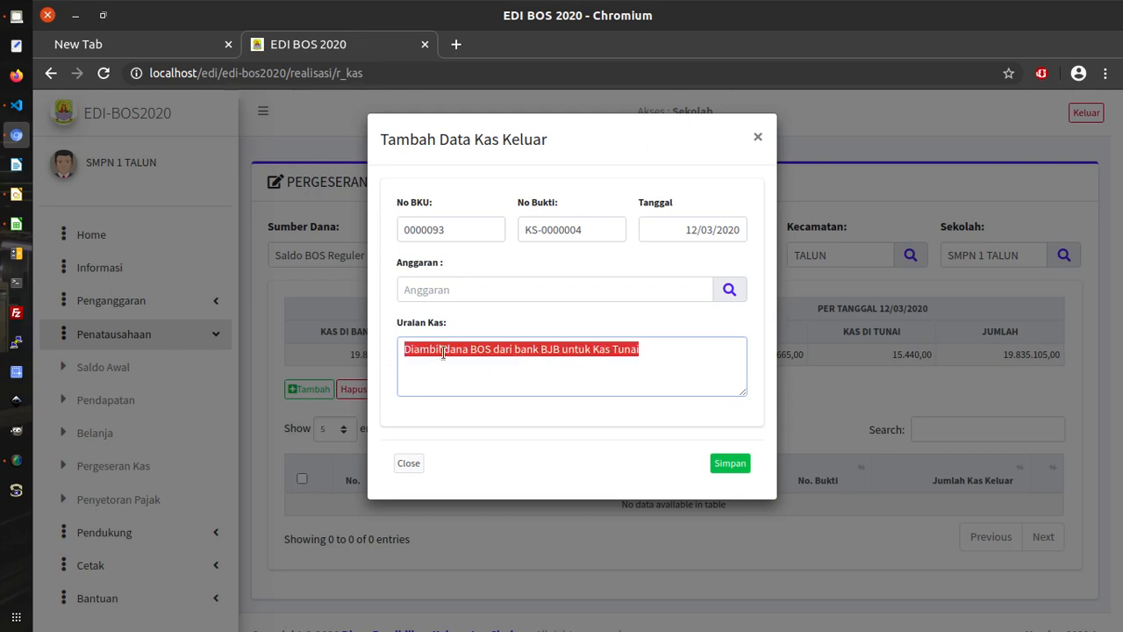
{"action": "left_click", "coordinate": [444, 351]}
{"action": "key", "text": "BackSpace"}
{"action": "key", "text": "BackSpace"}
{"action": "key", "text": "BackSpace"}
{"action": "key", "text": "BackSpace"}
{"action": "key", "text": "BackSpace"}
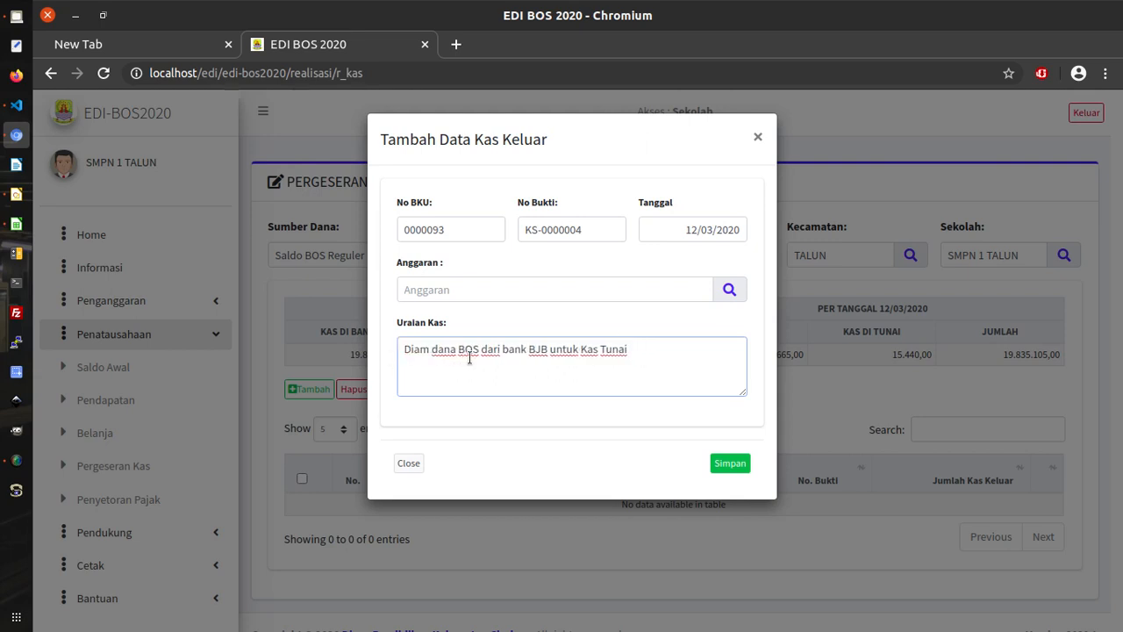
{"action": "type", "text": "tarik"}
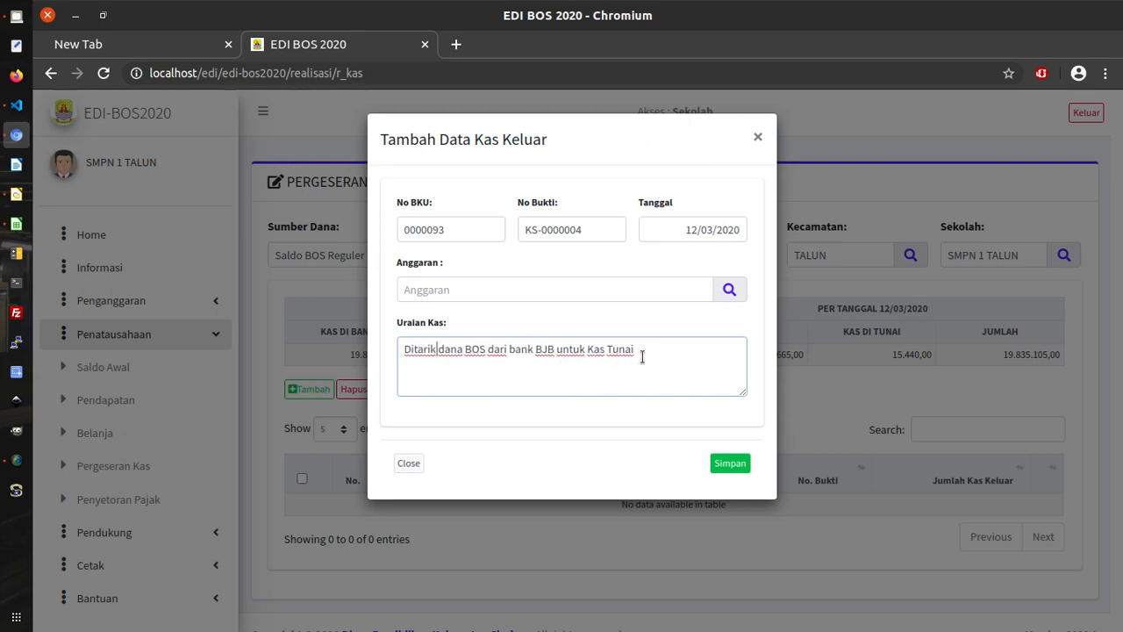
{"action": "left_click", "coordinate": [479, 225]}
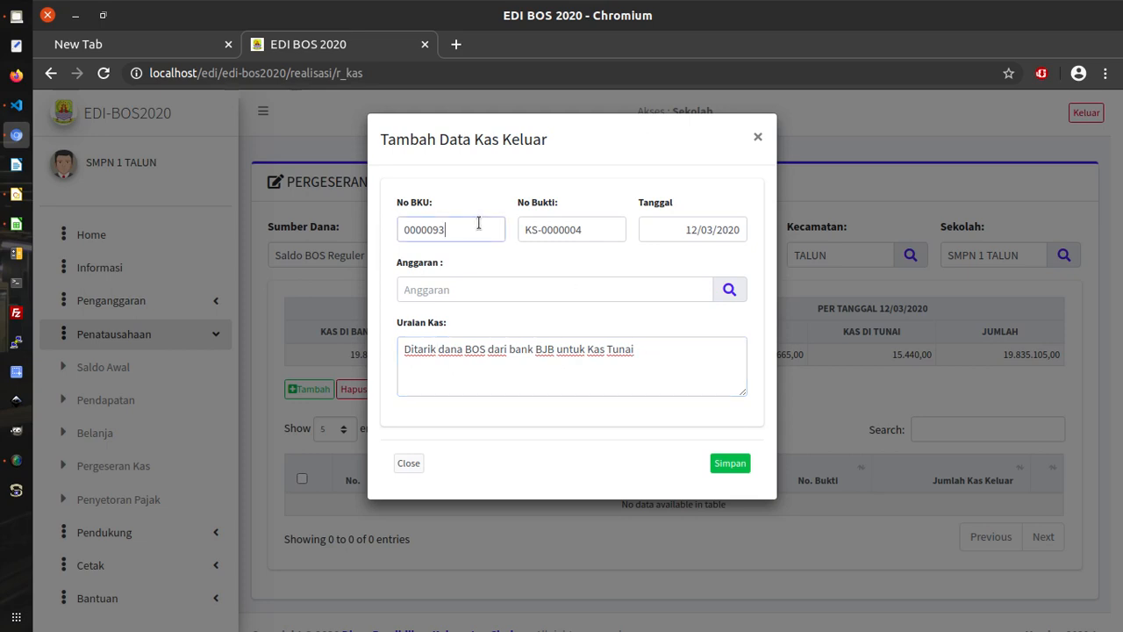
{"action": "left_click", "coordinate": [528, 229]}
{"action": "left_click", "coordinate": [479, 230]}
{"action": "left_click", "coordinate": [643, 353]}
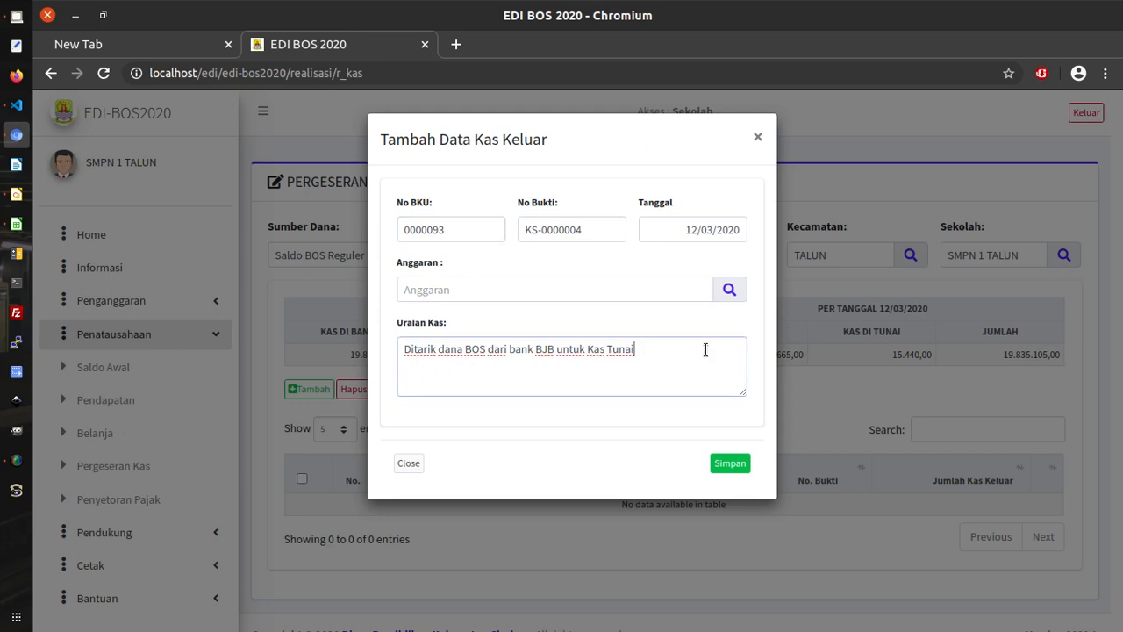
- Choose "Saldo Awal Dana BOS Pusat, BOS Afirmasi, dan BOS Kinerja" as the Anggaran and save the Kas Keluar entry
{"action": "left_click", "coordinate": [730, 292]}
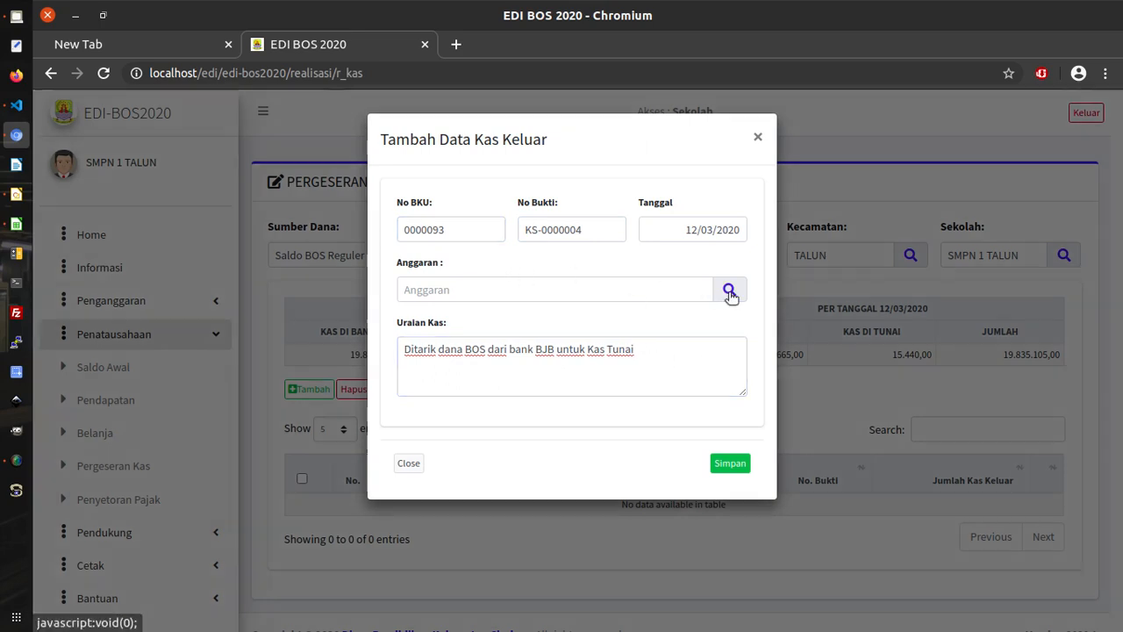
{"action": "left_click", "coordinate": [312, 268]}
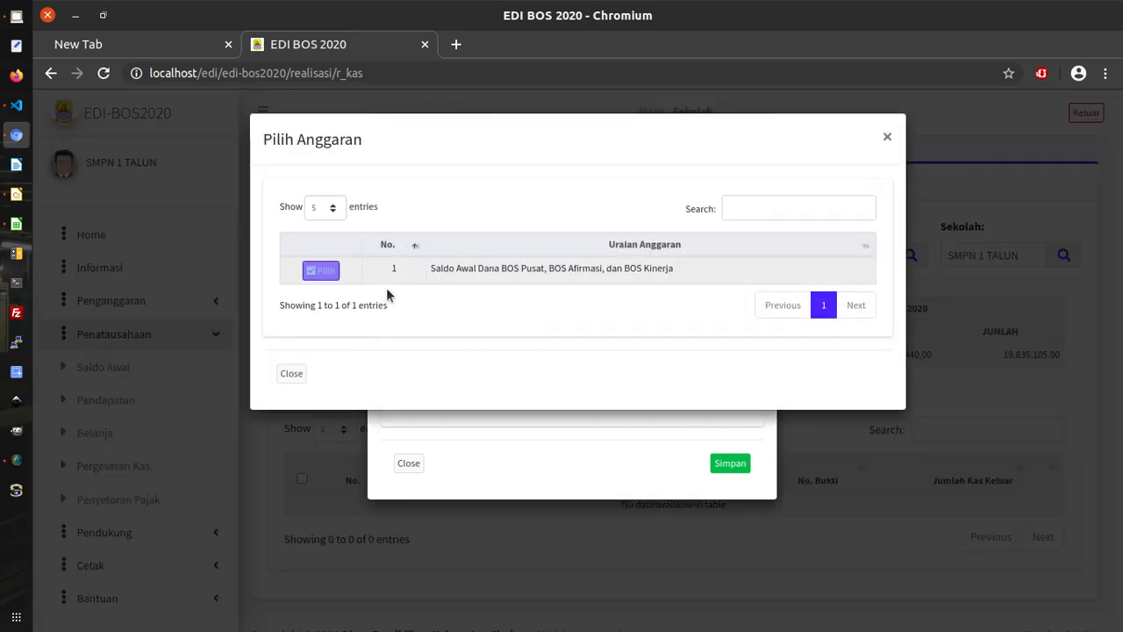
{"action": "left_click_drag", "start_coordinate": [433, 272], "coordinate": [698, 276]}
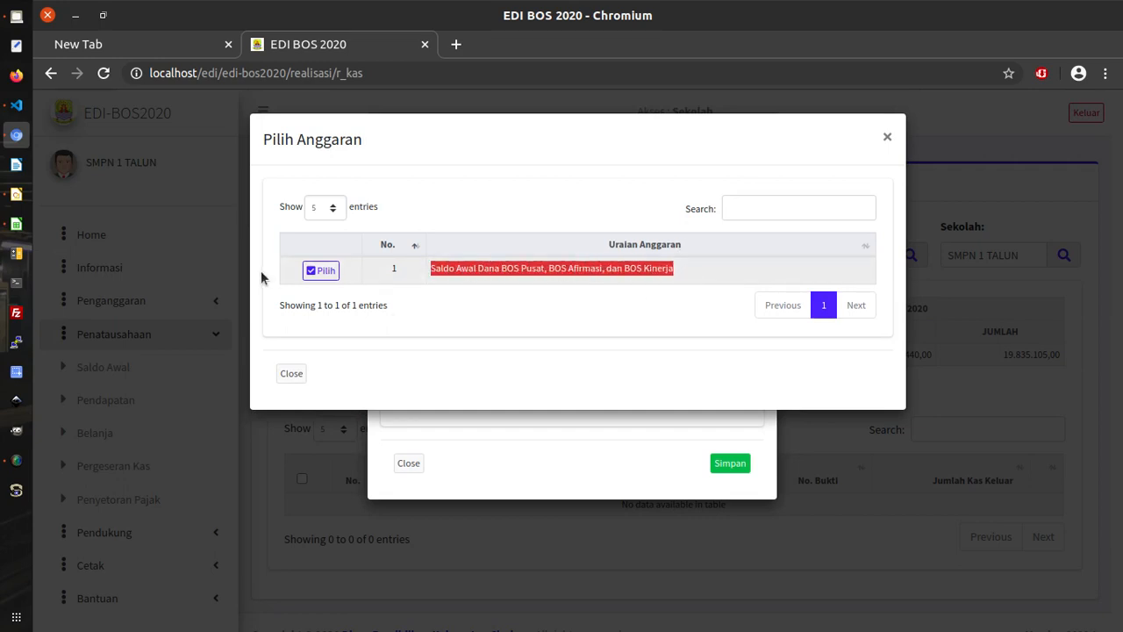
{"action": "left_click", "coordinate": [319, 271]}
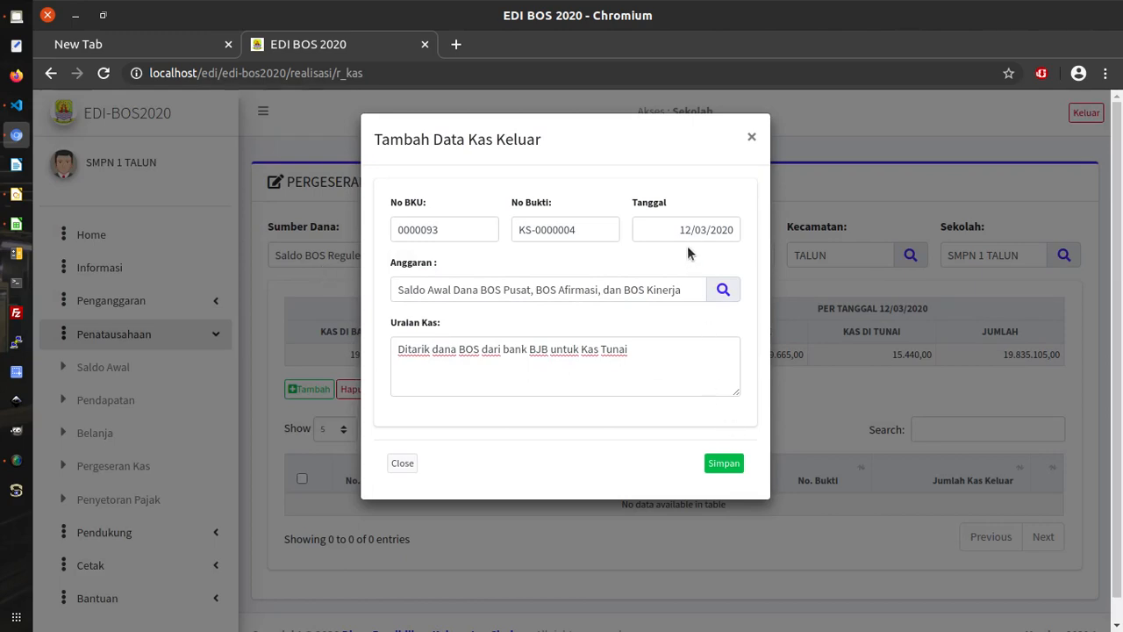
{"action": "left_click", "coordinate": [732, 461]}
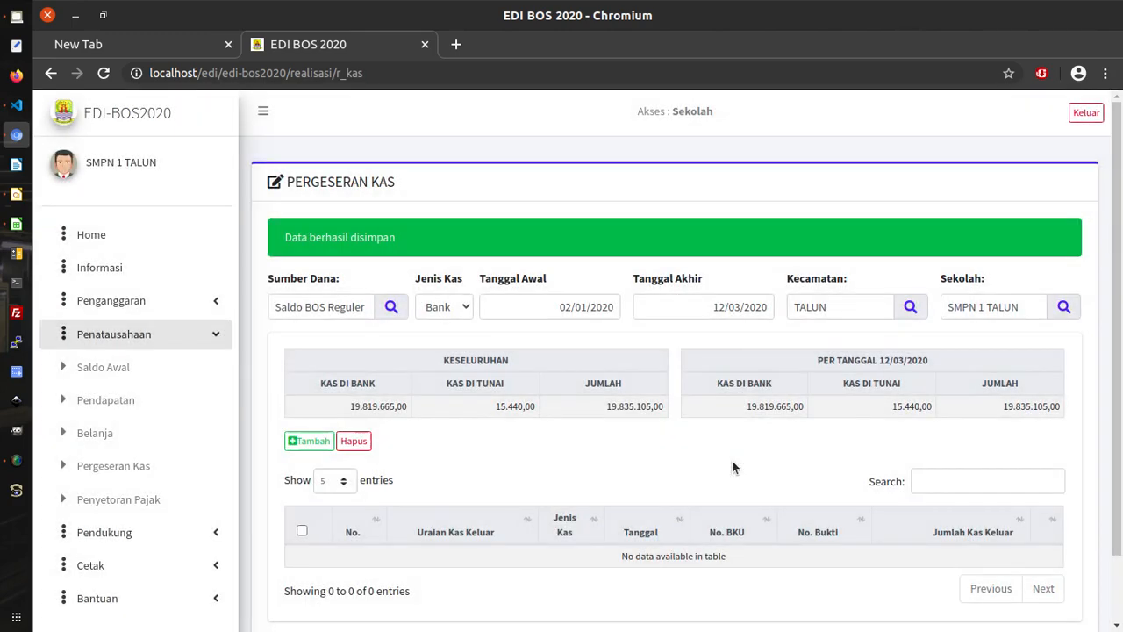
- Add and save a Kas Masuk record with a Jumlah Dana of 3000000 for the new bank withdrawal entry
{"action": "scroll", "coordinate": [741, 449], "scroll_direction": "down", "scroll_amount": 2}
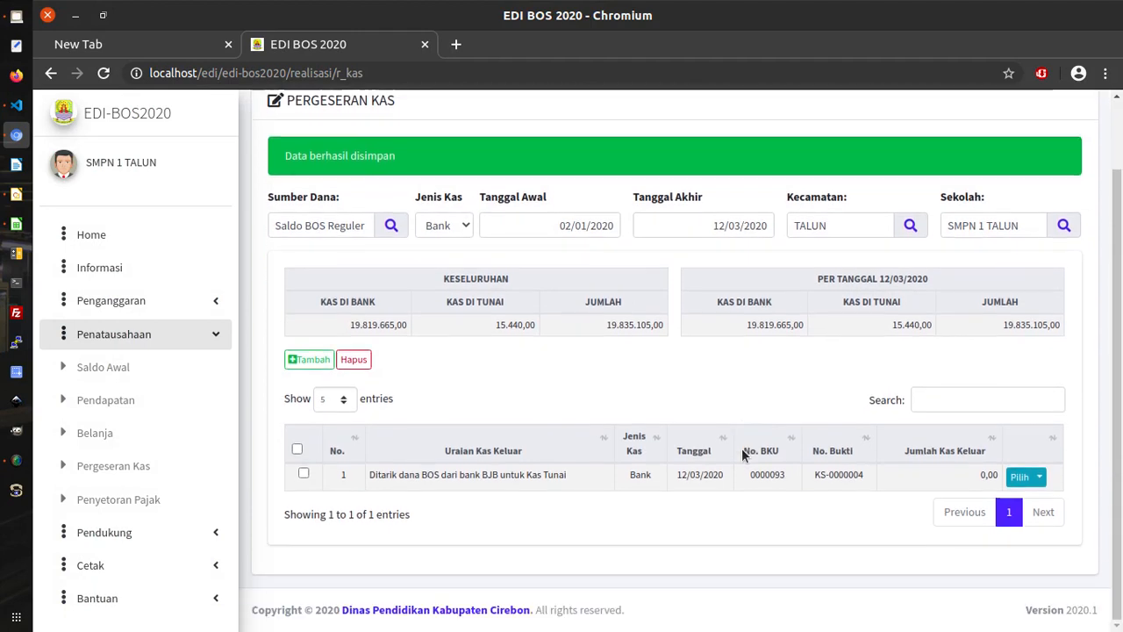
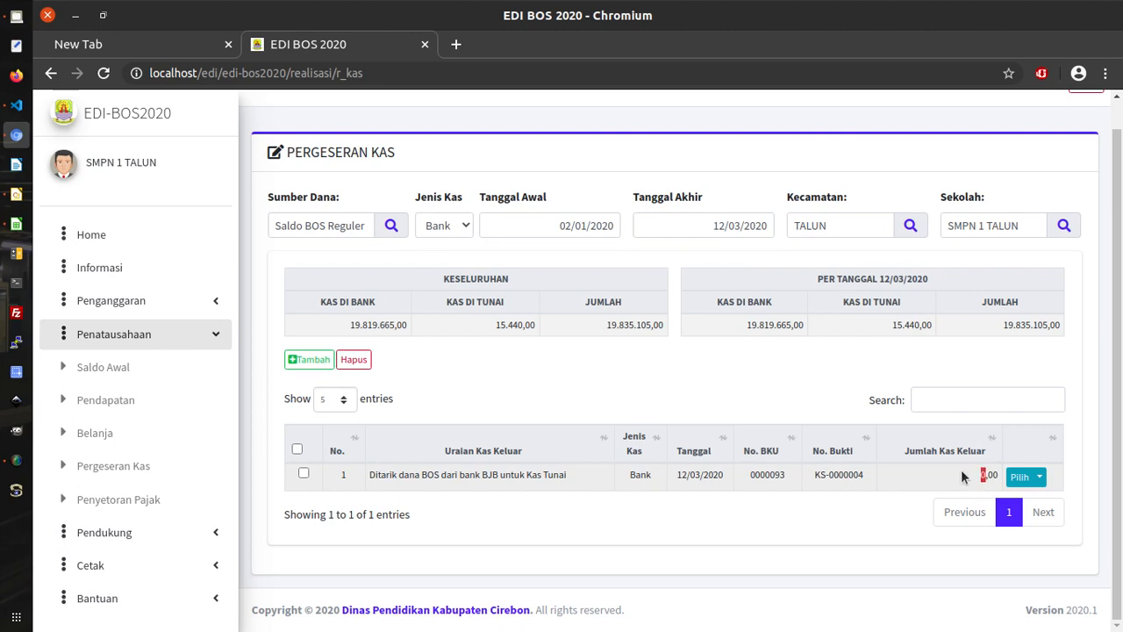
{"action": "left_click", "coordinate": [860, 385]}
{"action": "left_click", "coordinate": [1039, 477]}
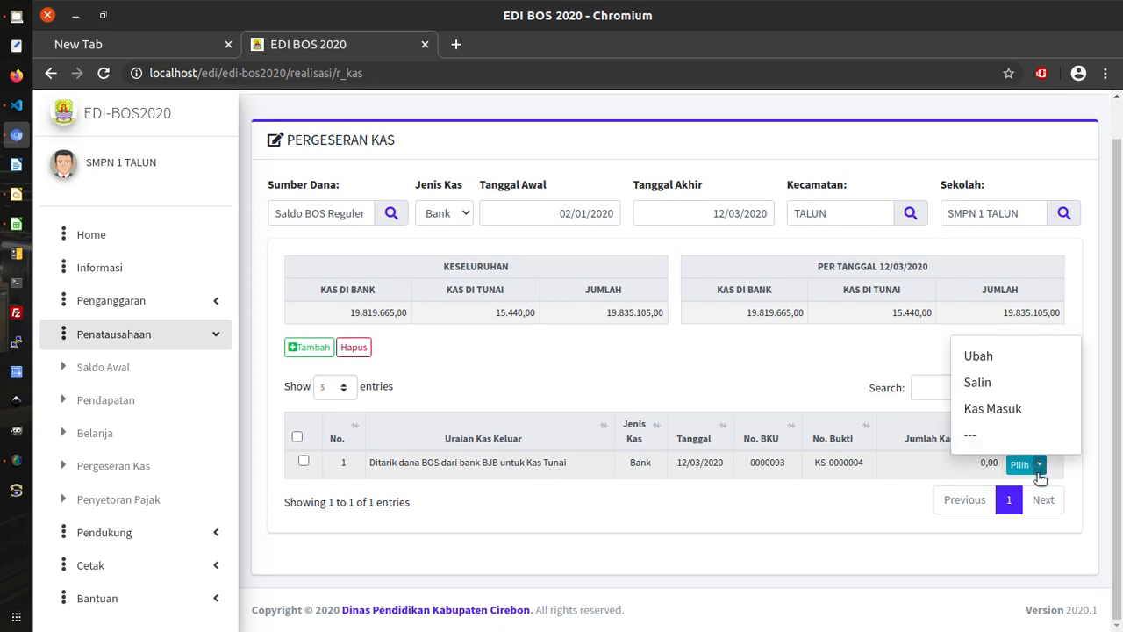
{"action": "left_click", "coordinate": [986, 409]}
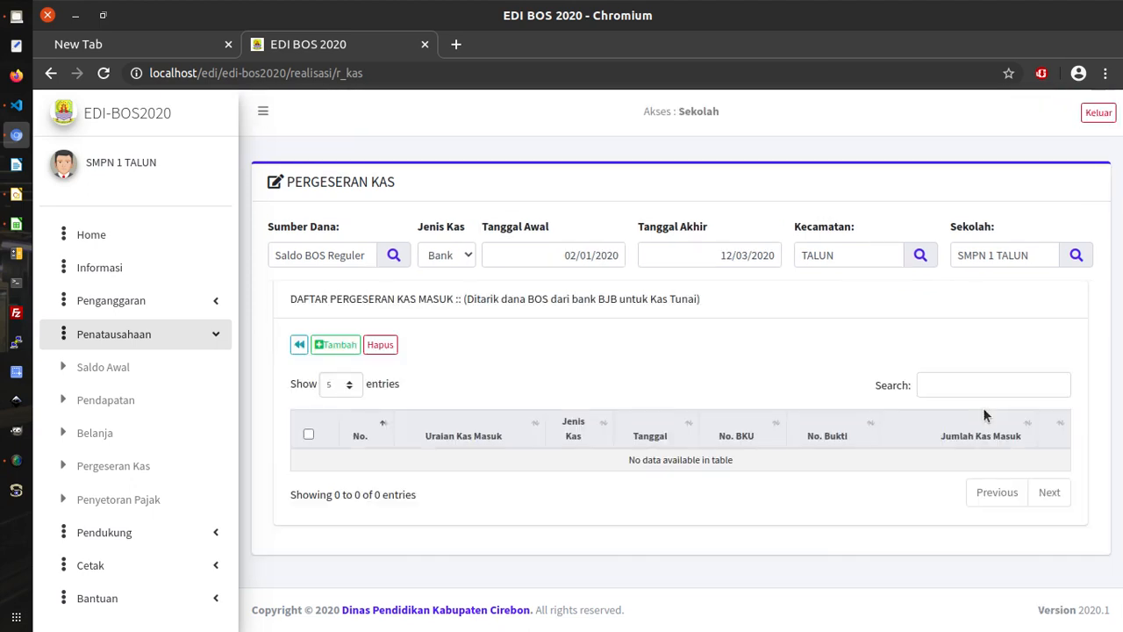
{"action": "left_click", "coordinate": [334, 344]}
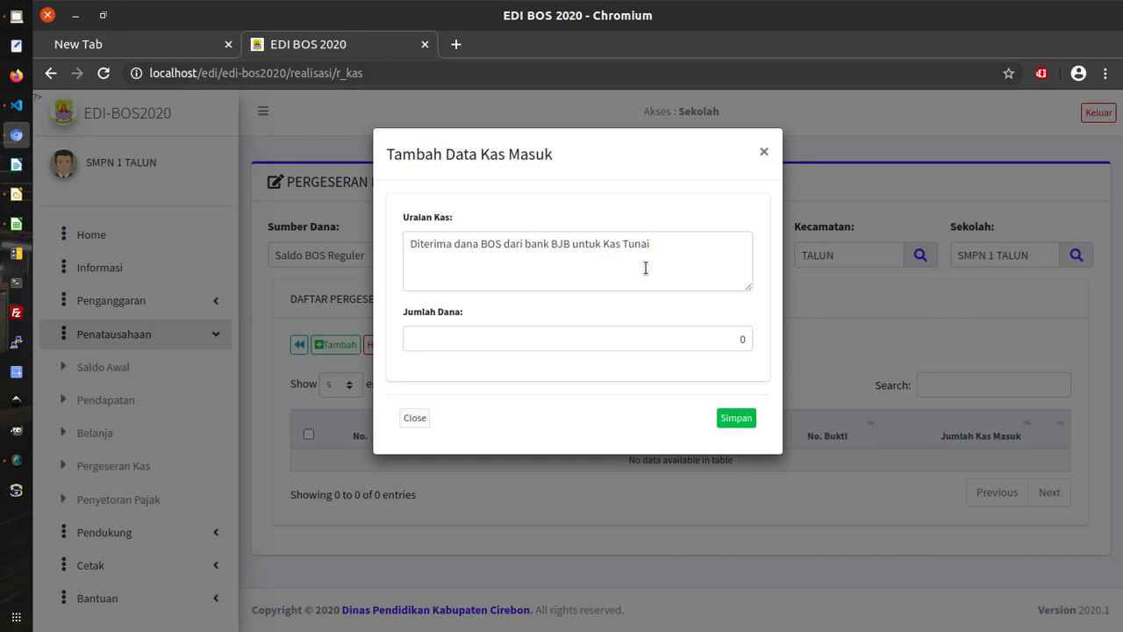
{"action": "double_click", "coordinate": [742, 341]}
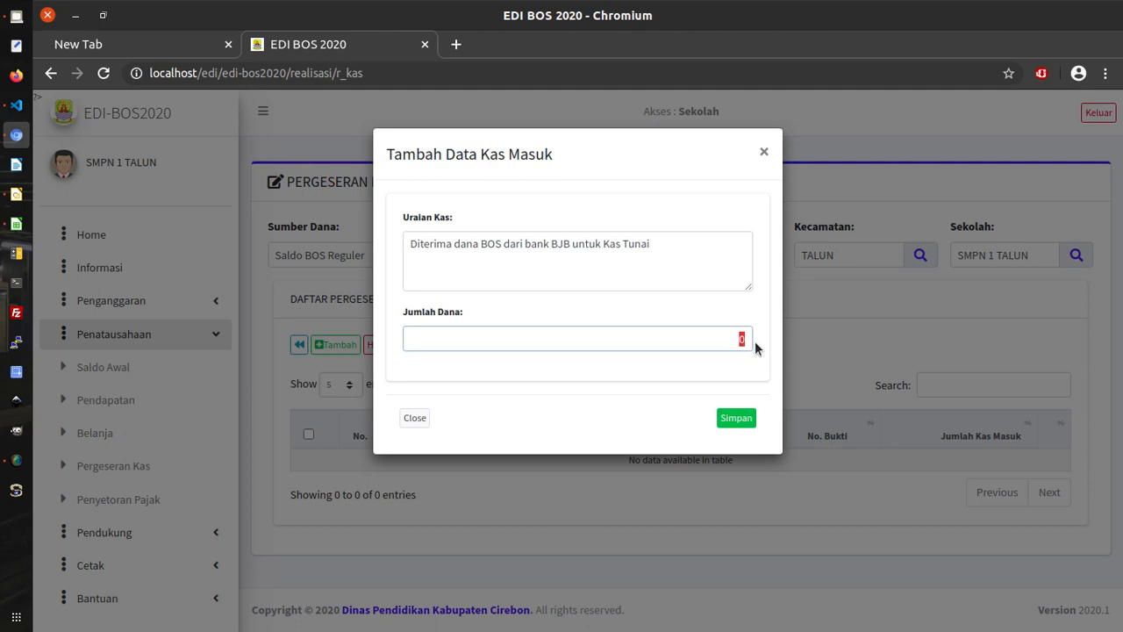
{"action": "type", "text": "3000000"}
{"action": "left_click", "coordinate": [746, 416]}
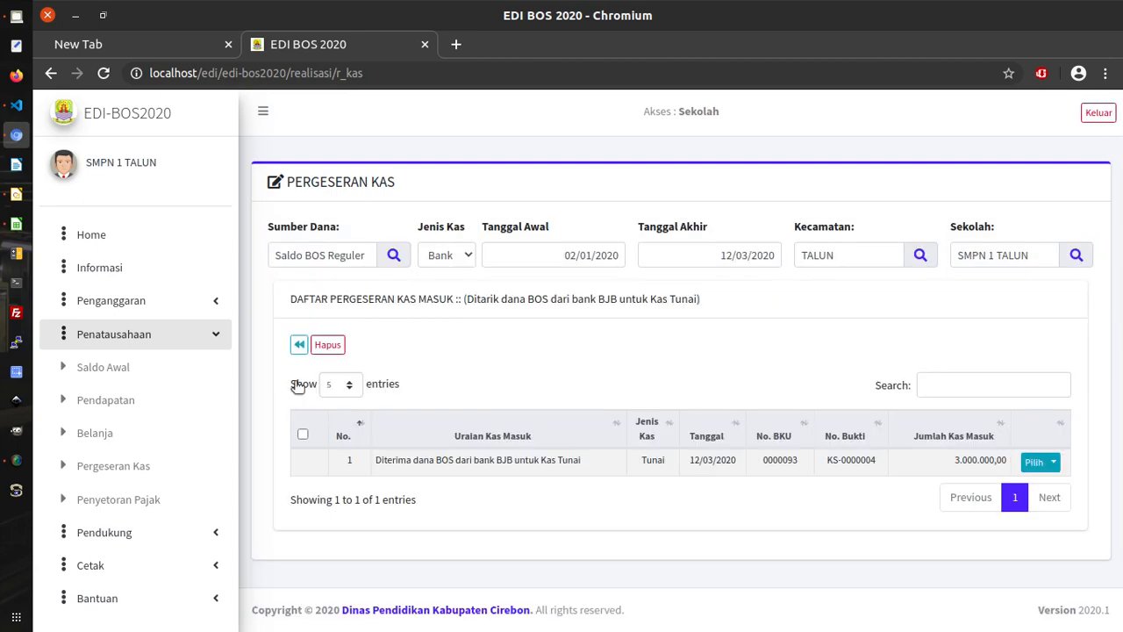
- Return to the Kas Keluar list and check the withdrawal's Jumlah Kas Keluar amount
{"action": "left_click", "coordinate": [299, 346]}
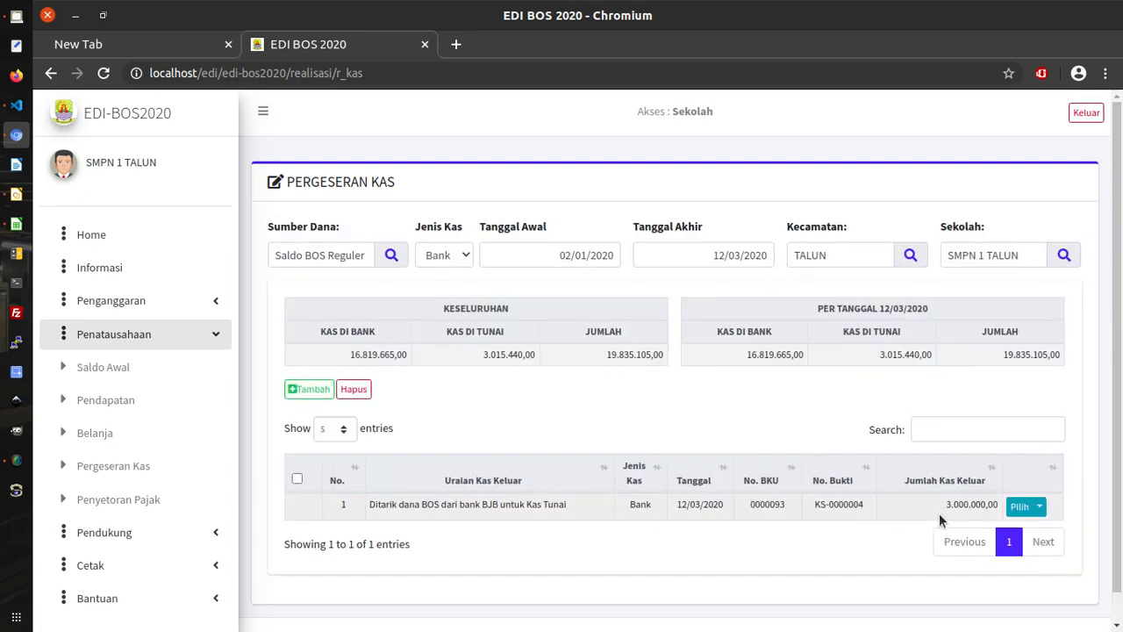
{"action": "left_click_drag", "start_coordinate": [942, 501], "coordinate": [987, 500]}
{"action": "left_click", "coordinate": [793, 426]}
- Open the bank withdrawal's Kas Keluar data for viewing, close it without changes, and check its Jumlah Kas Keluar amount
{"action": "left_click", "coordinate": [1031, 509]}
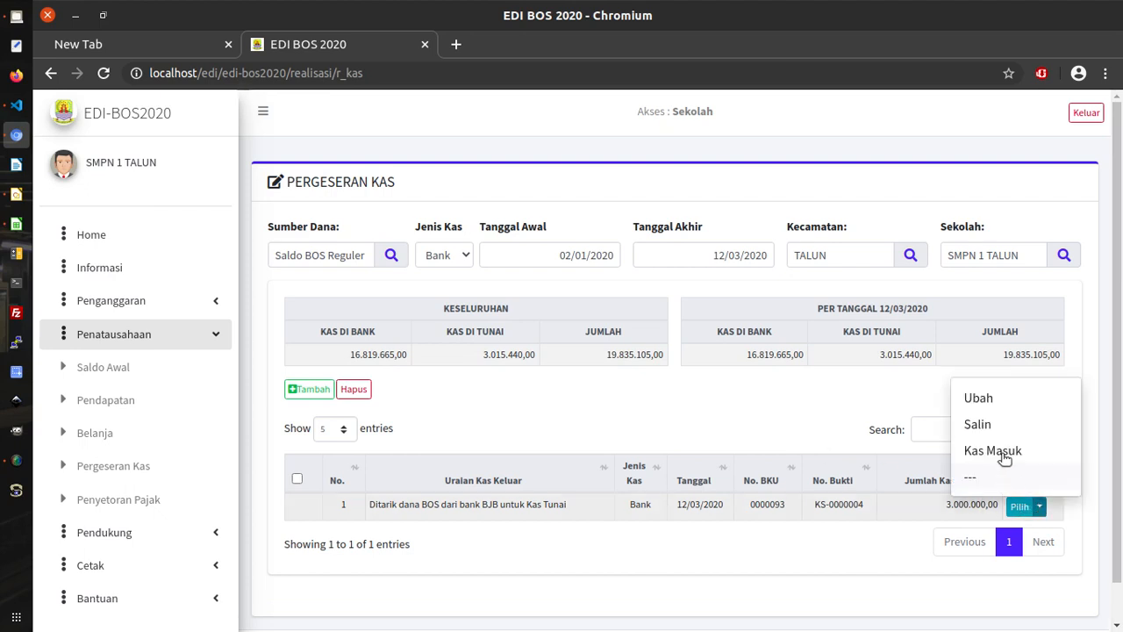
{"action": "left_click", "coordinate": [993, 402]}
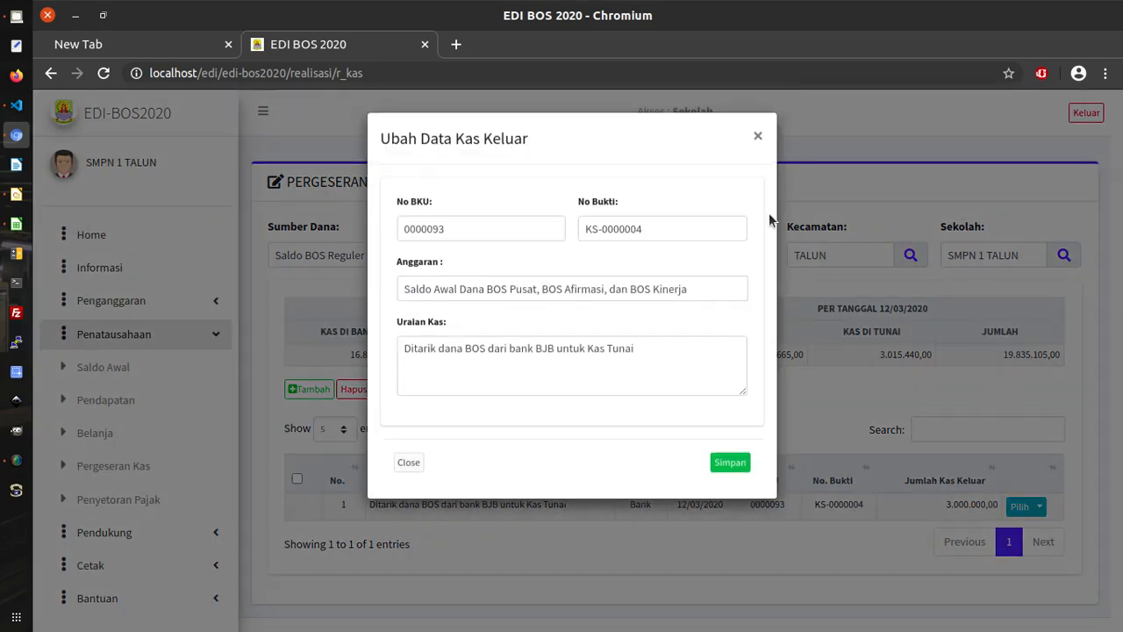
{"action": "left_click", "coordinate": [760, 134]}
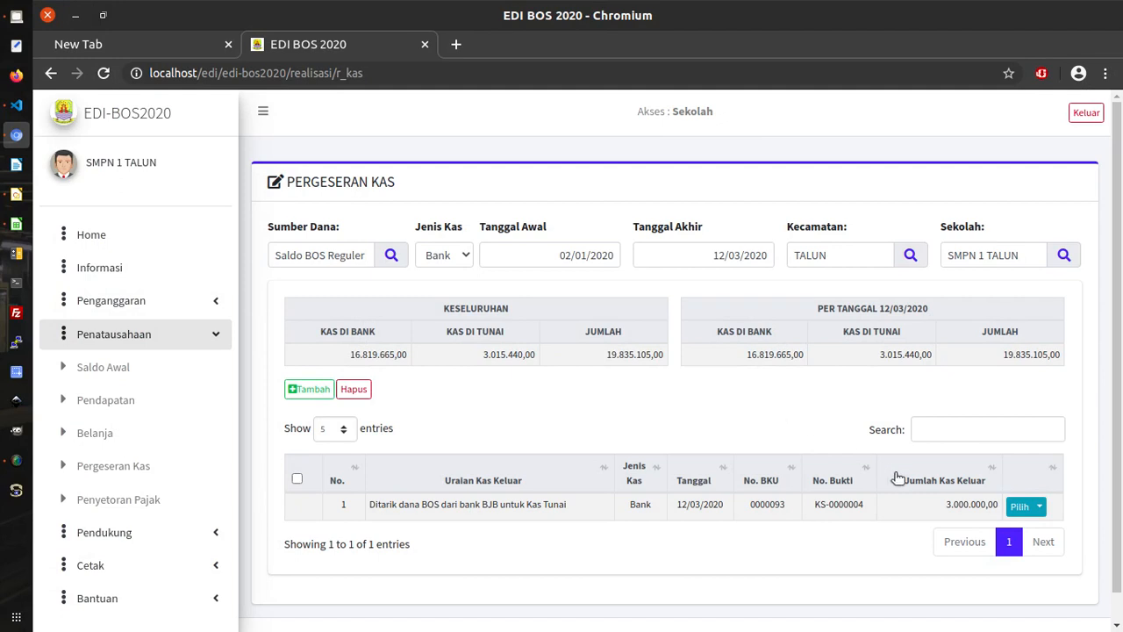
{"action": "left_click_drag", "start_coordinate": [946, 504], "coordinate": [982, 506]}
{"action": "left_click", "coordinate": [575, 417]}
- Open the withdrawal's Kas Masuk list, view and dismiss the deletion confirmation, and check the record's Jumlah Kas Masuk amount
{"action": "left_click", "coordinate": [1022, 507]}
{"action": "left_click", "coordinate": [1000, 455]}
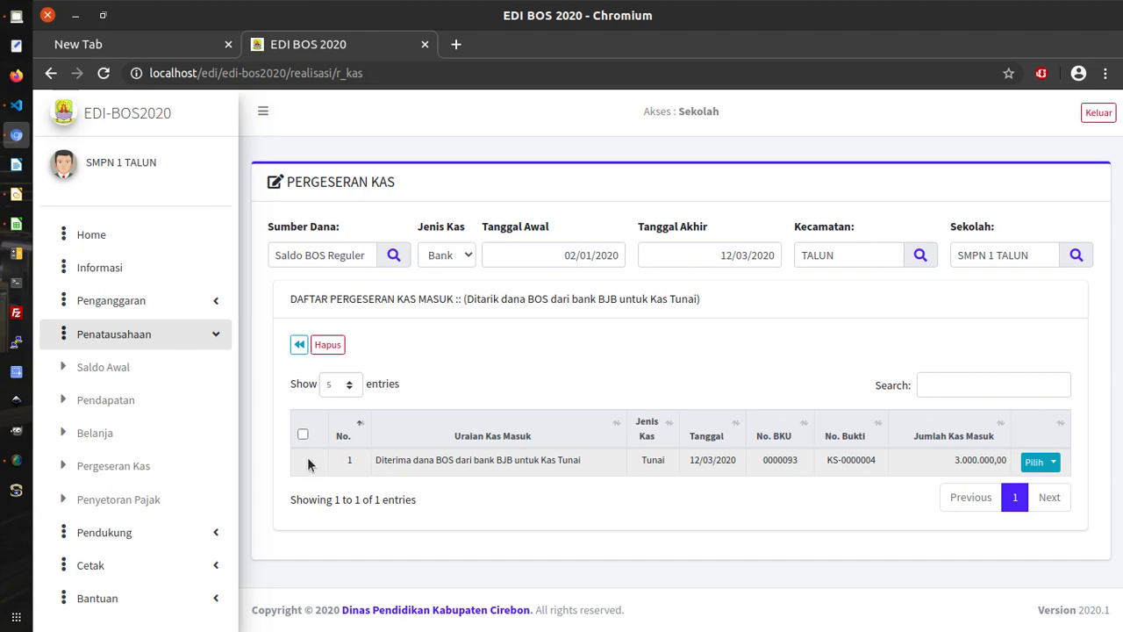
{"action": "left_click", "coordinate": [327, 344]}
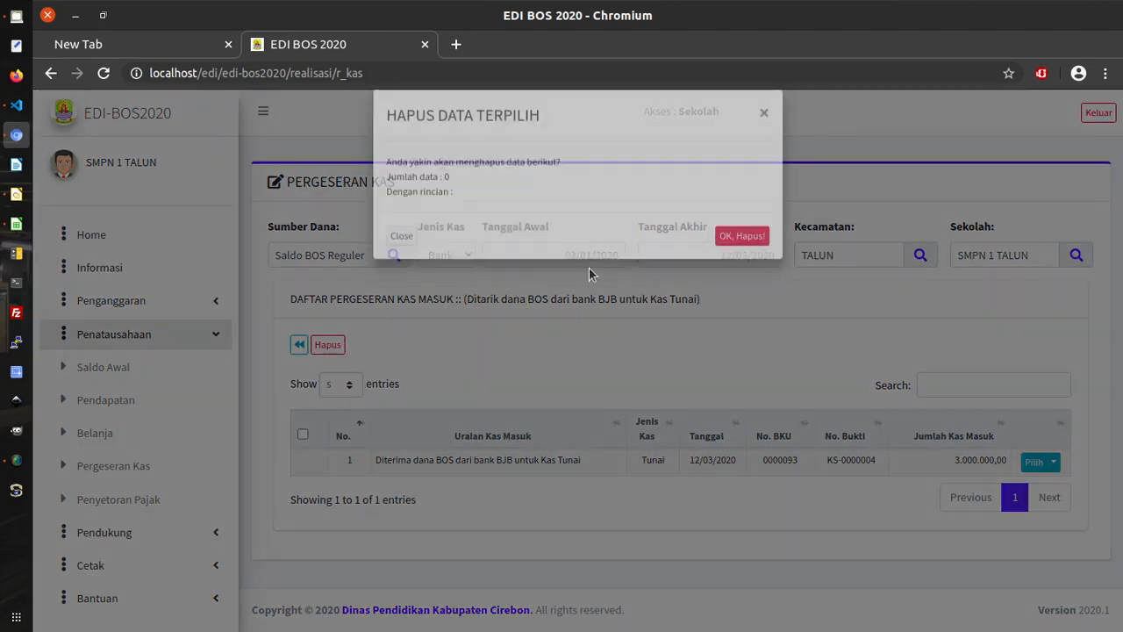
{"action": "left_click", "coordinate": [764, 137]}
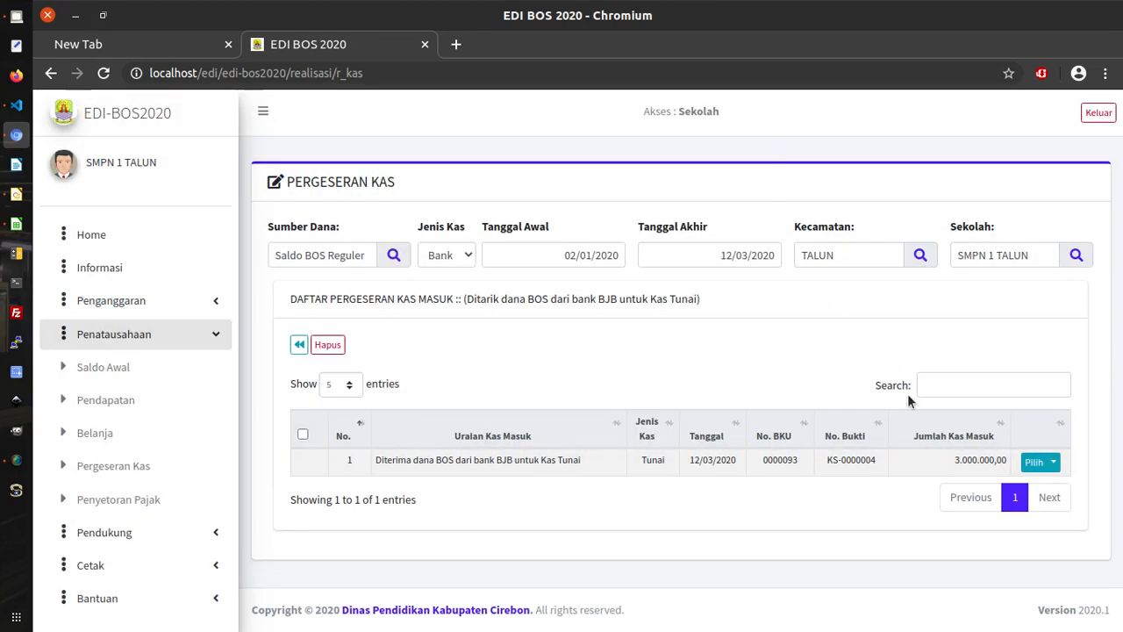
{"action": "left_click_drag", "start_coordinate": [953, 460], "coordinate": [998, 462]}
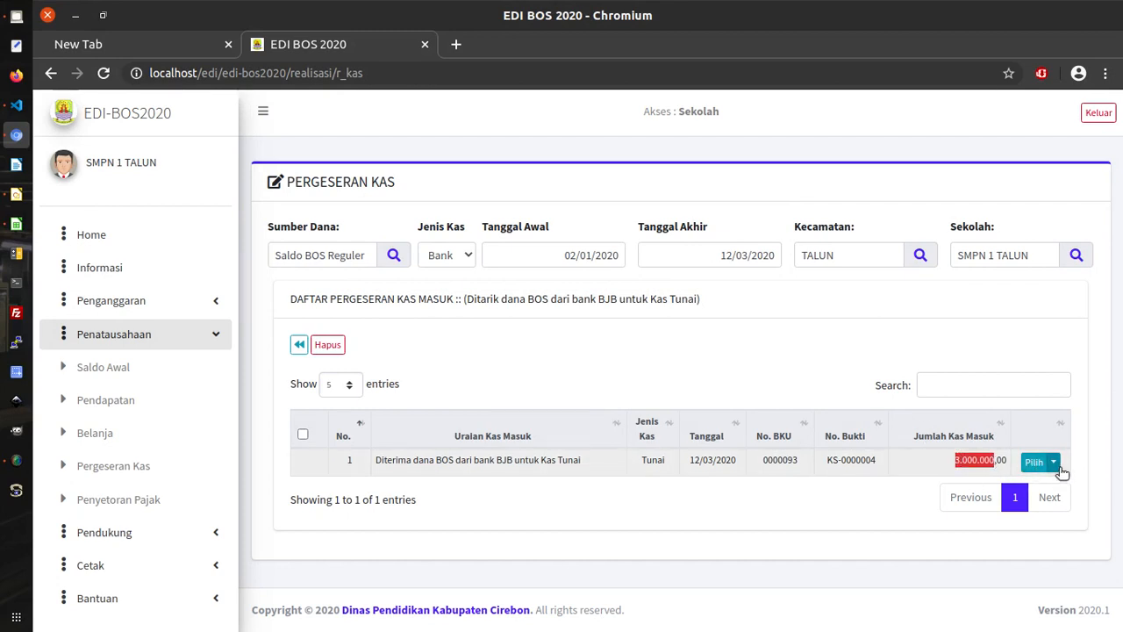
- Try to set the Kas Masuk record's Jumlah Dana to 0 and save it, then close the edit form
{"action": "left_click", "coordinate": [1054, 462]}
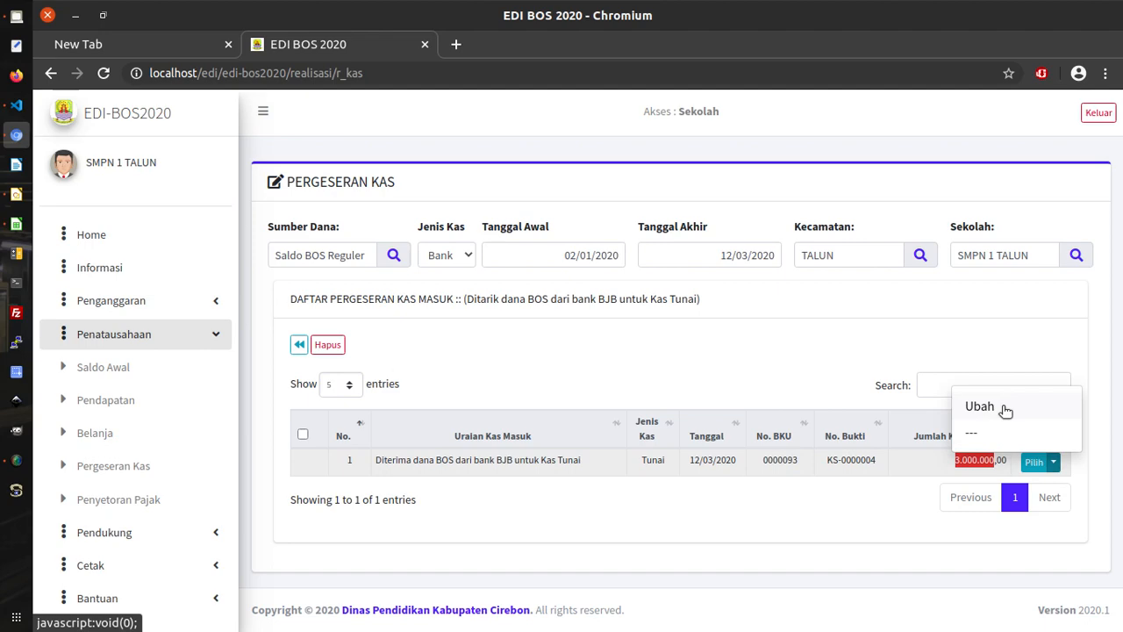
{"action": "left_click", "coordinate": [1004, 408]}
{"action": "left_click_drag", "start_coordinate": [697, 323], "coordinate": [751, 326]}
{"action": "type", "text": "0"}
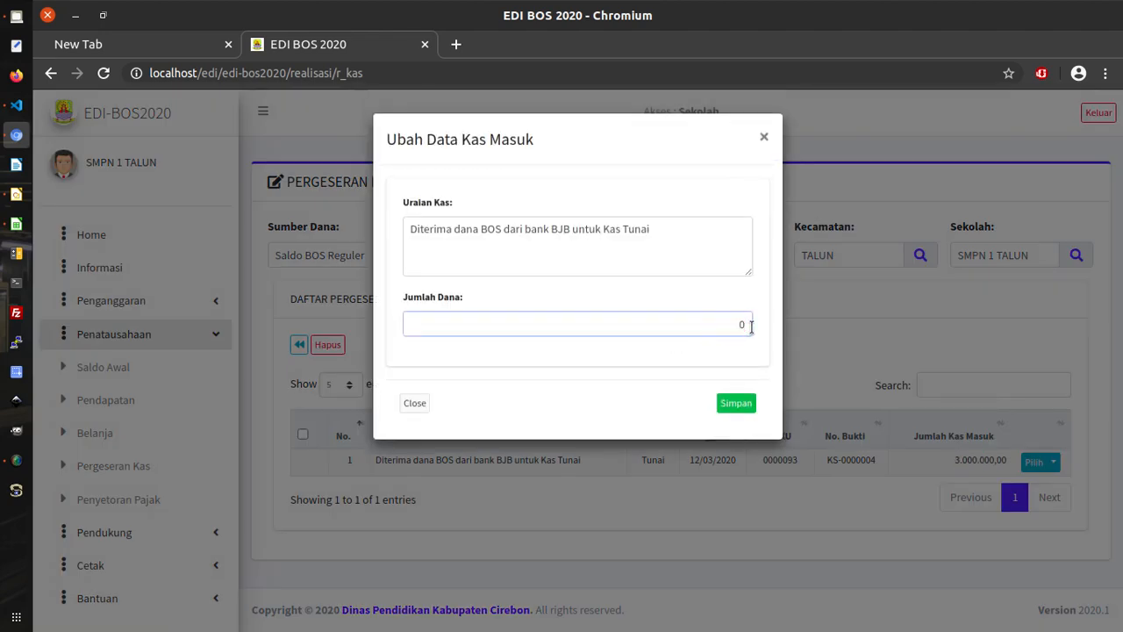
{"action": "left_click", "coordinate": [741, 405]}
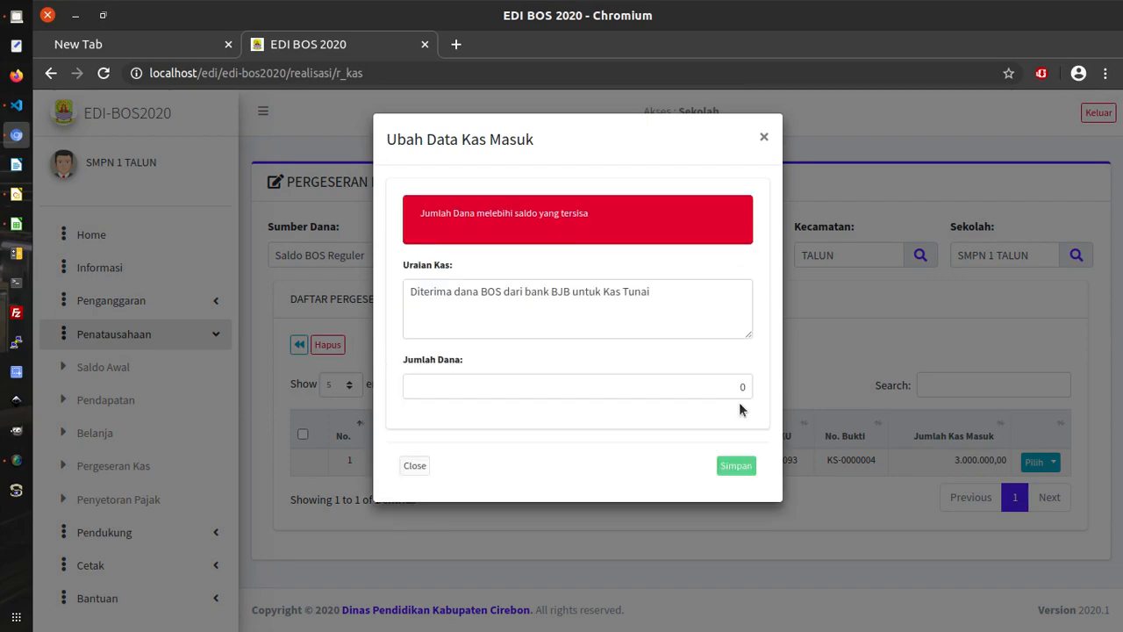
{"action": "left_click", "coordinate": [765, 137]}
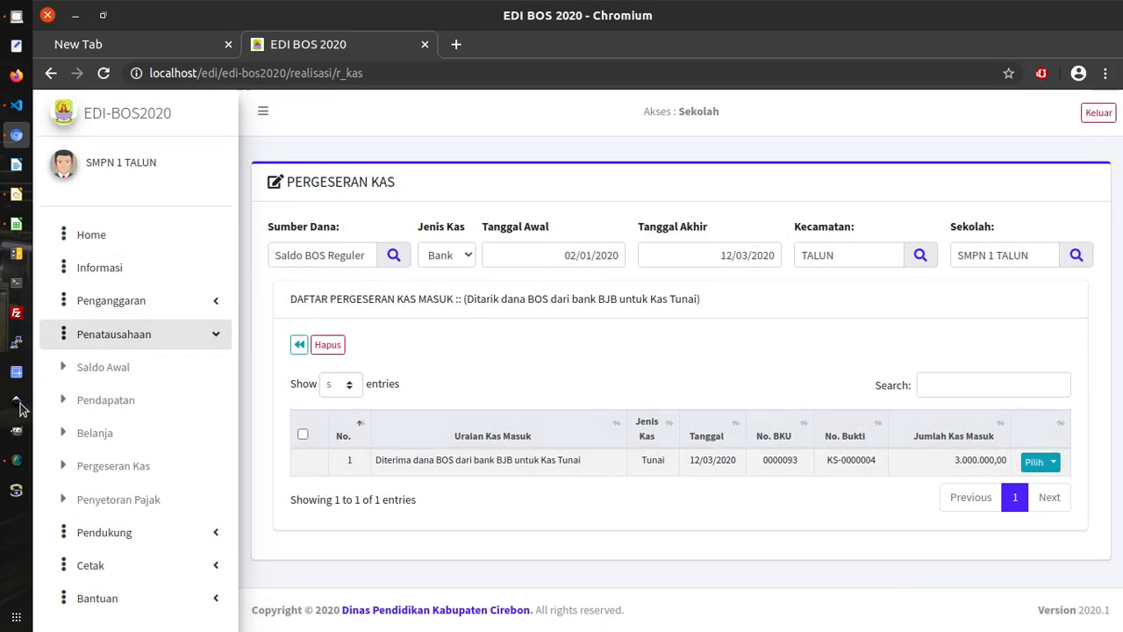
{"action": "left_click", "coordinate": [16, 460]}
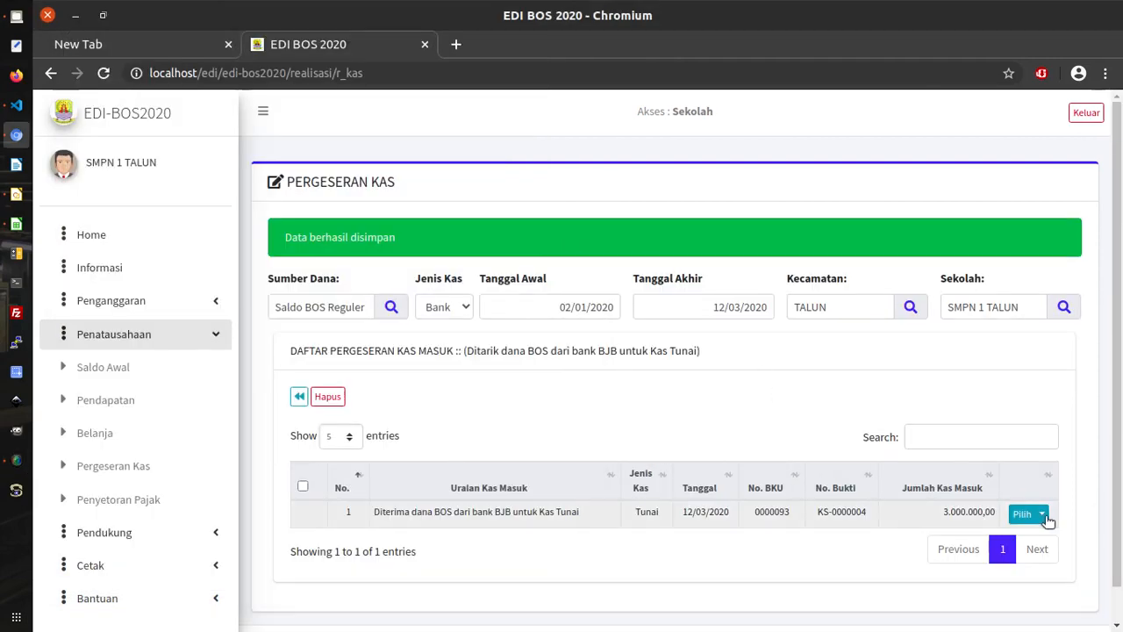
- Edit the Kas Masuk record to set its Jumlah Dana to 0 and save the change
{"action": "left_click", "coordinate": [1042, 515]}
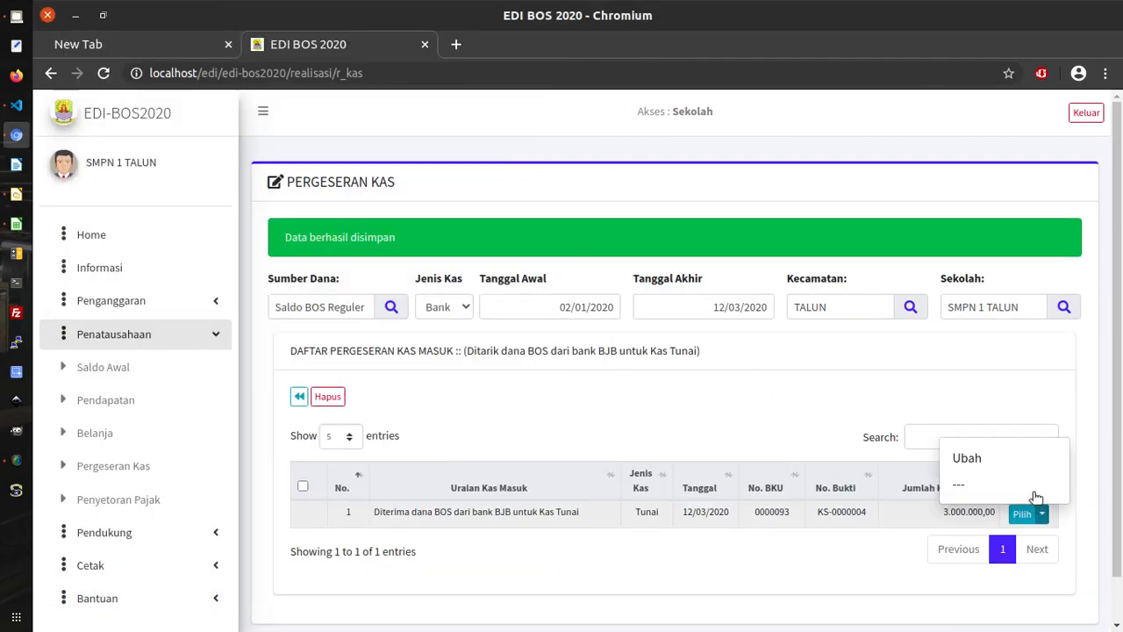
{"action": "left_click", "coordinate": [976, 459]}
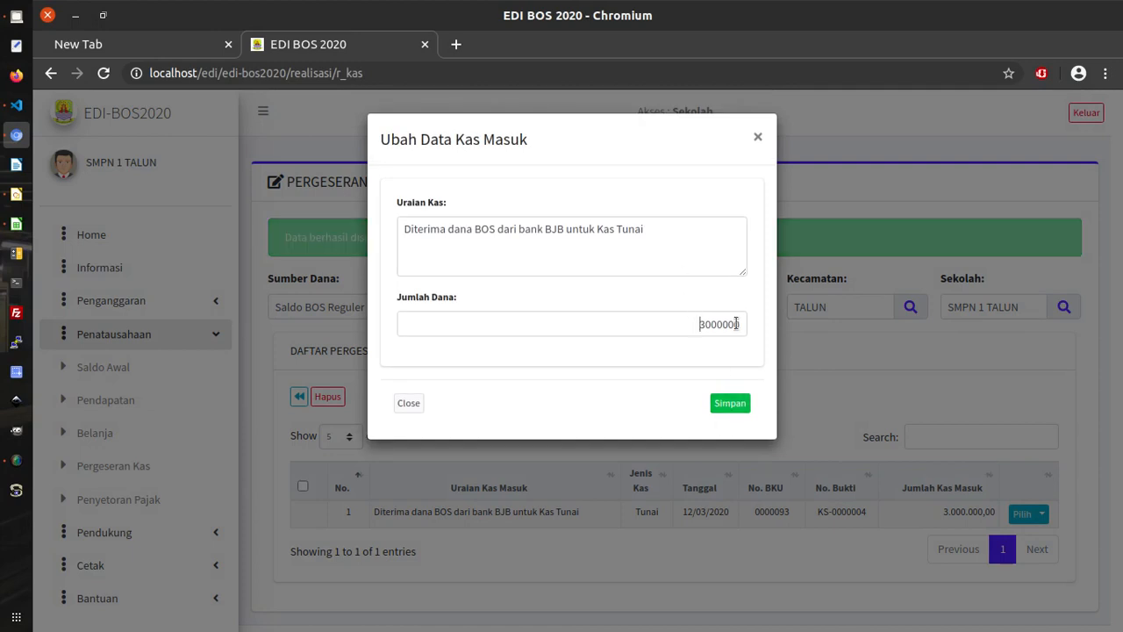
{"action": "left_click_drag", "start_coordinate": [702, 324], "coordinate": [750, 327]}
{"action": "type", "text": "0"}
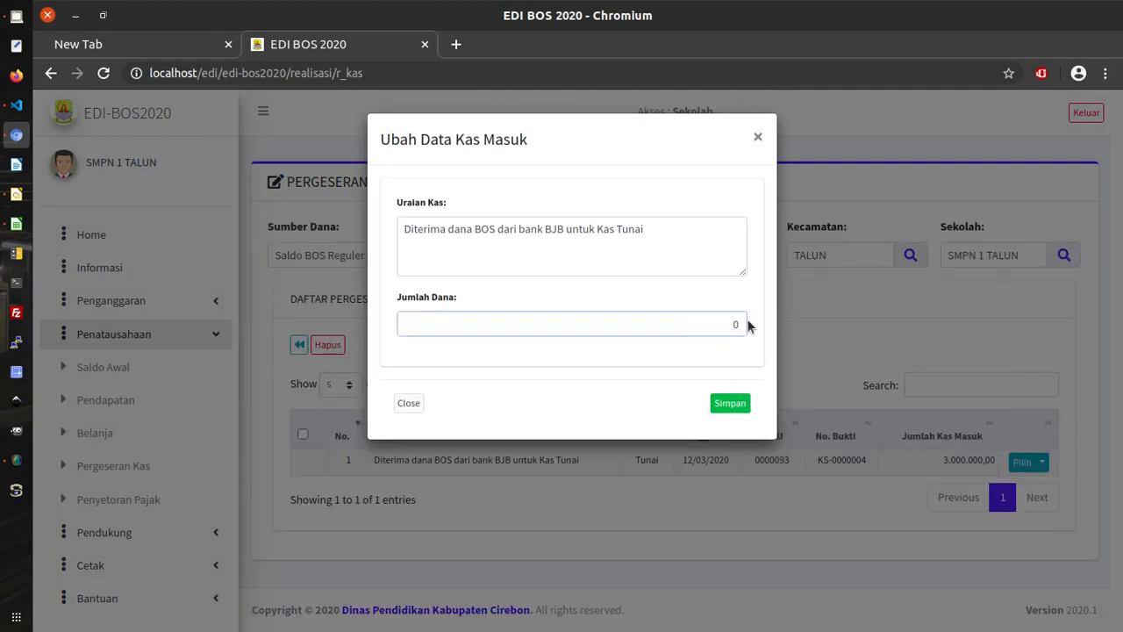
{"action": "left_click", "coordinate": [732, 403]}
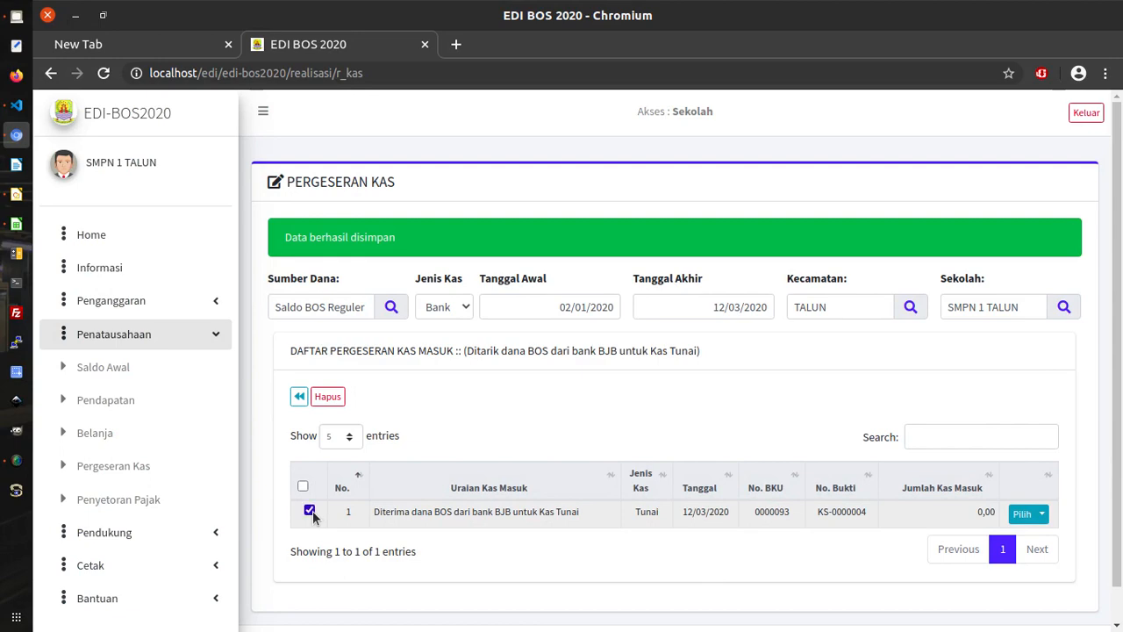
- Open the deletion confirmation for the selected Kas Masuk record, cancel it, and deselect the record
{"action": "left_click", "coordinate": [334, 399]}
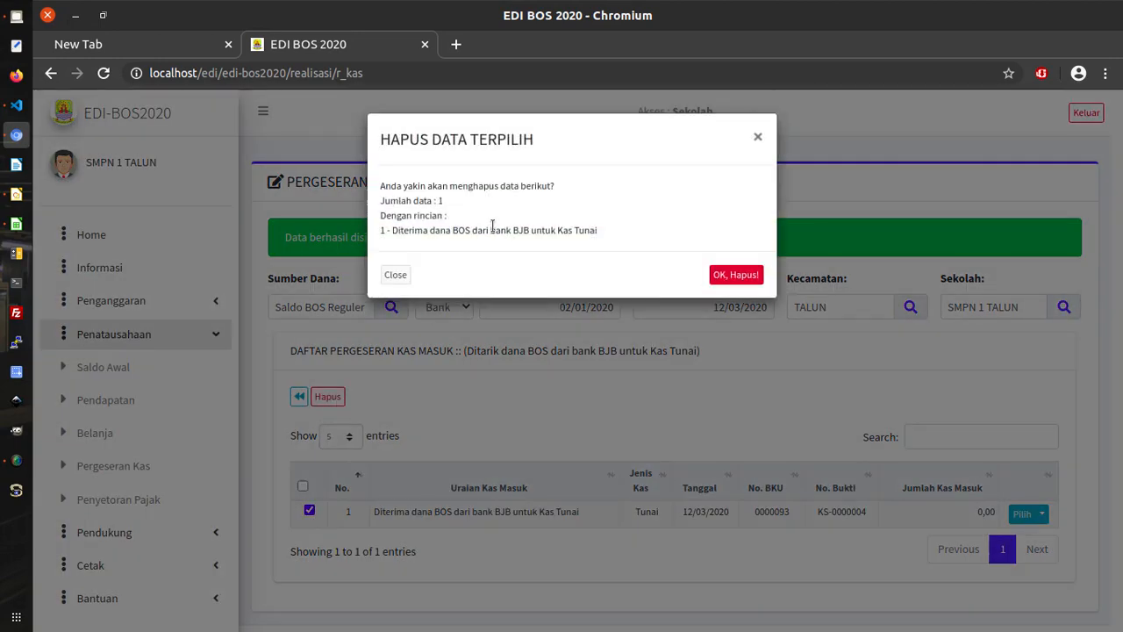
{"action": "left_click", "coordinate": [755, 140]}
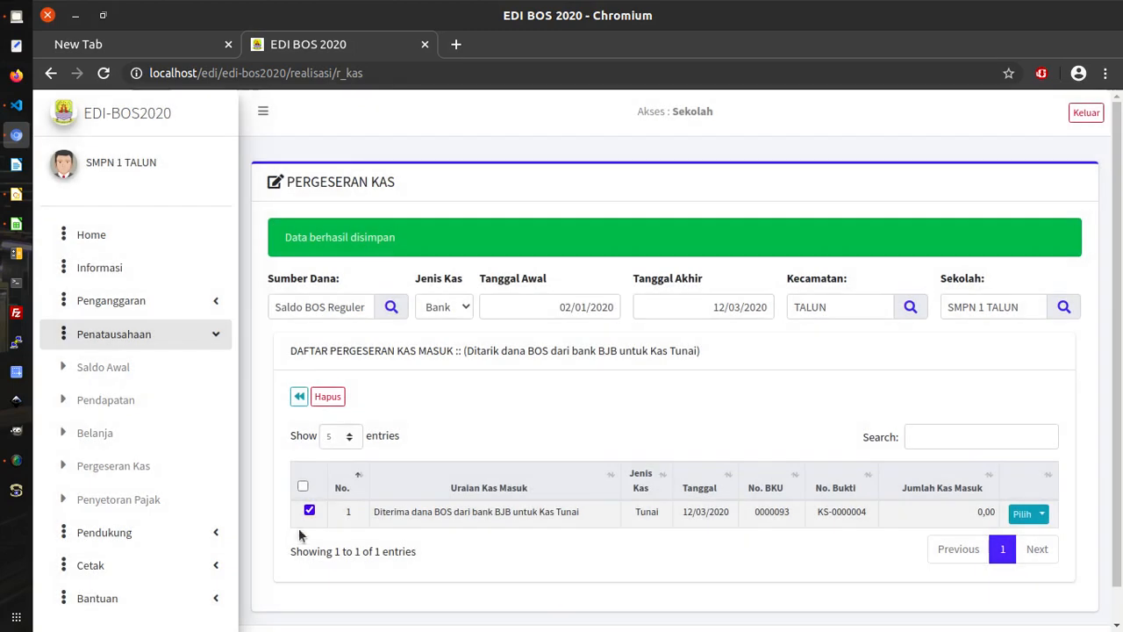
{"action": "left_click", "coordinate": [309, 458]}
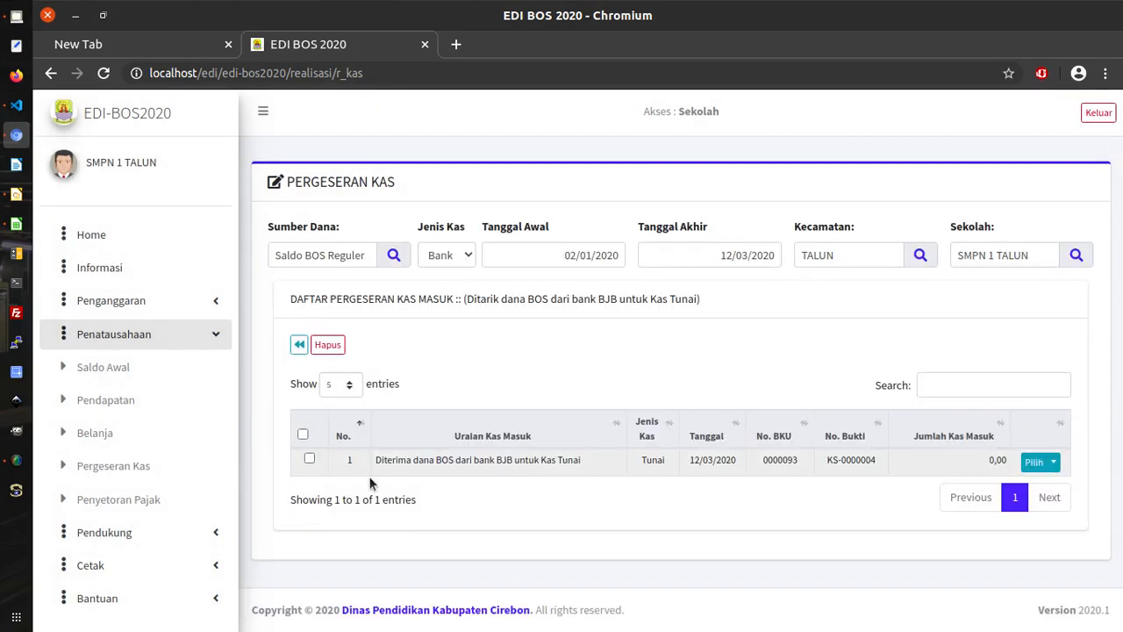
- Set the Kas Masuk record's Jumlah Dana to 3000000 and save the change
{"action": "left_click", "coordinate": [1048, 463]}
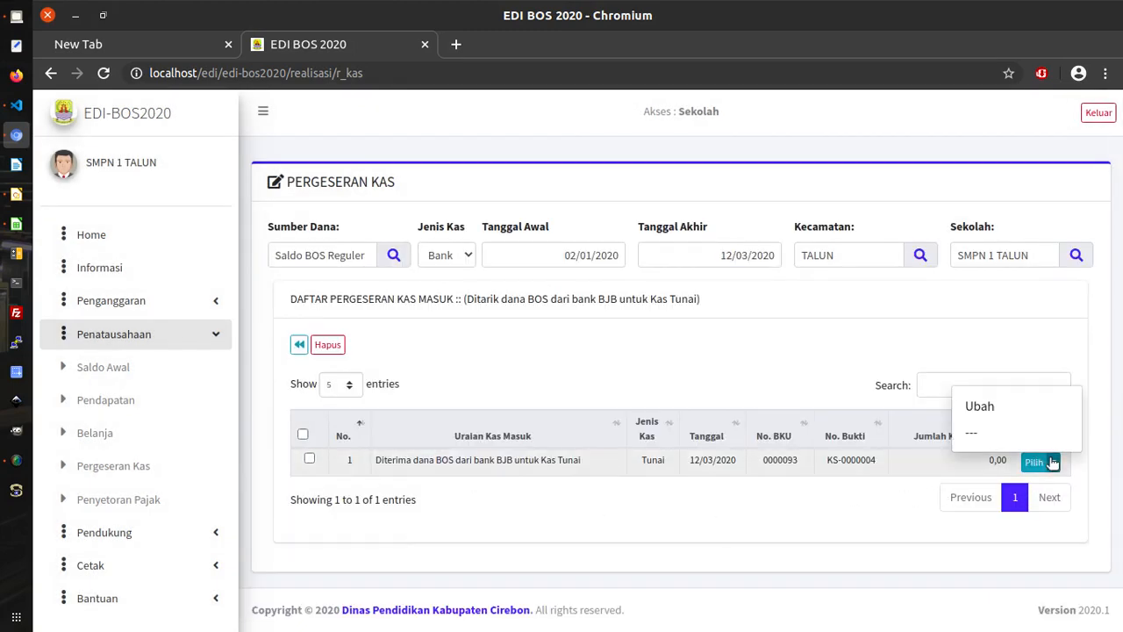
{"action": "left_click", "coordinate": [994, 408]}
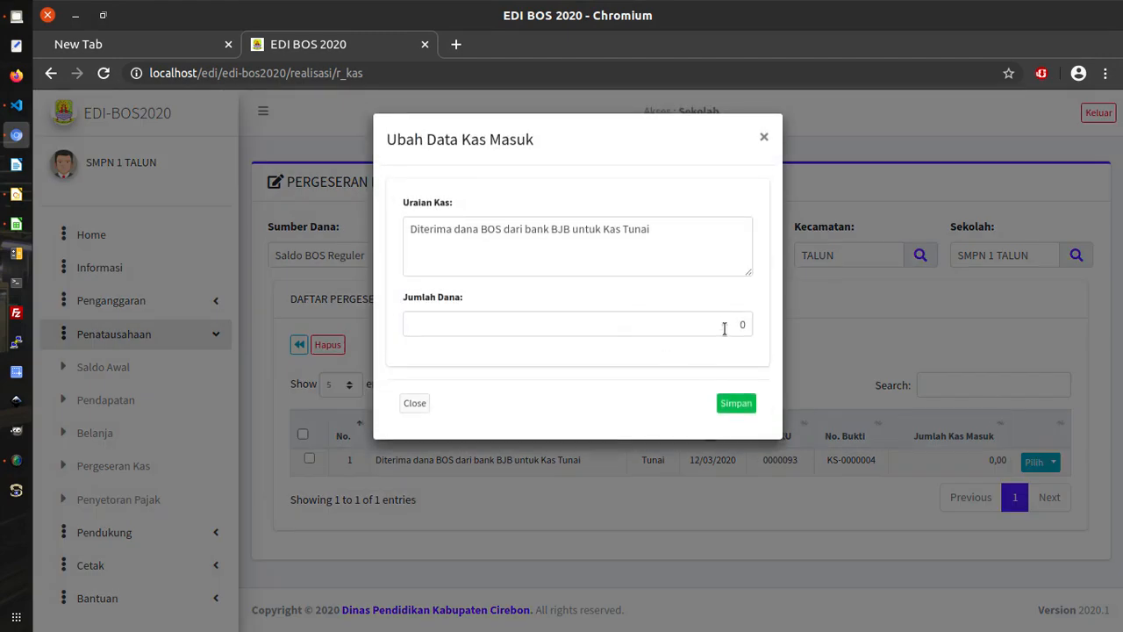
{"action": "left_click", "coordinate": [723, 326]}
{"action": "type", "text": "3"}
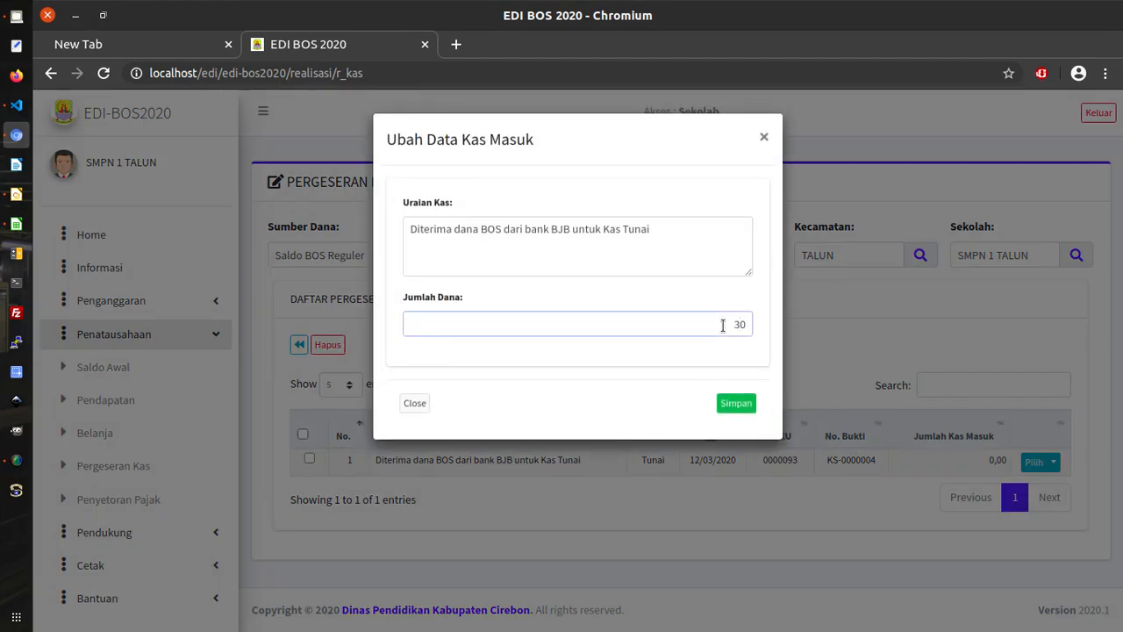
{"action": "type", "text": "00000"}
{"action": "left_click", "coordinate": [748, 399]}
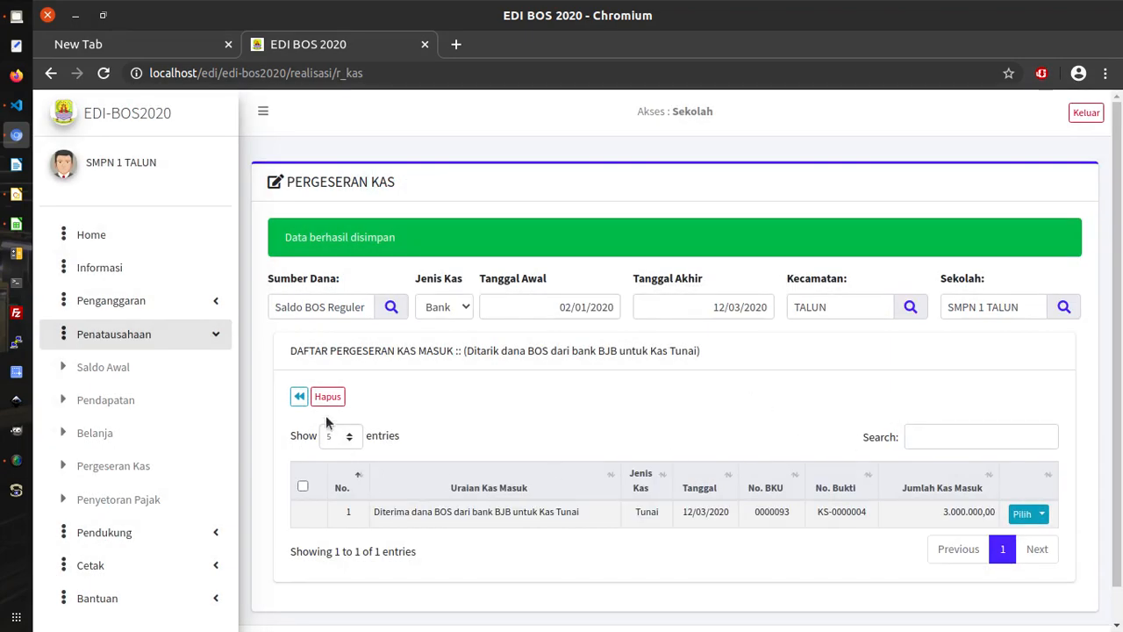
- Return to the Kas Keluar list and check the balance summary's date and the withdrawal's Jumlah Kas Keluar amount
{"action": "left_click", "coordinate": [304, 400]}
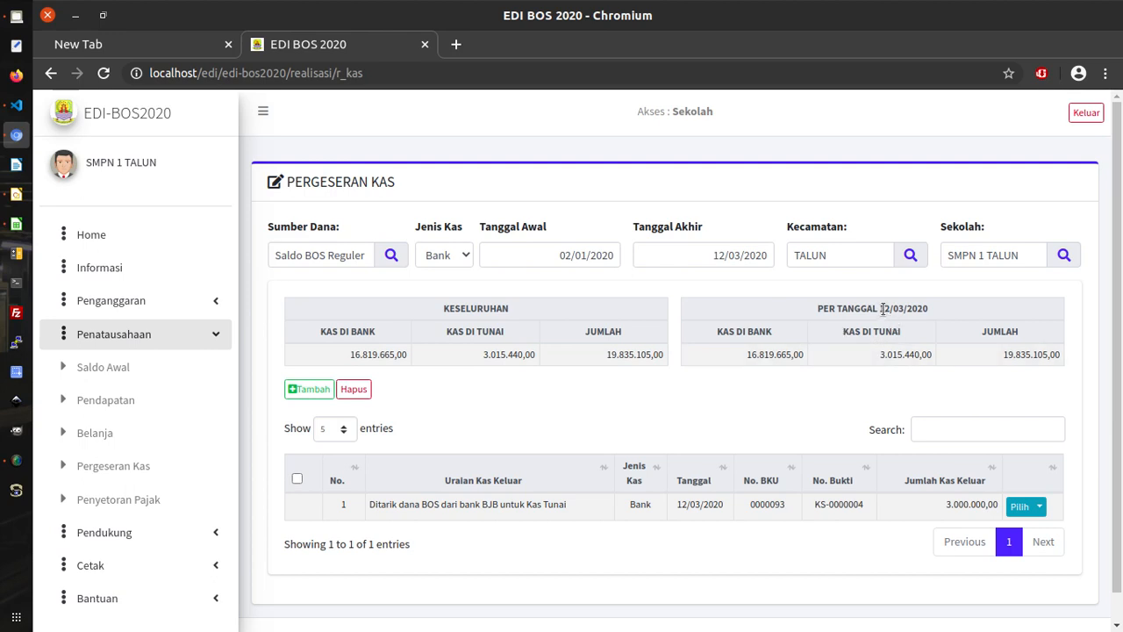
{"action": "left_click_drag", "start_coordinate": [879, 308], "coordinate": [931, 309]}
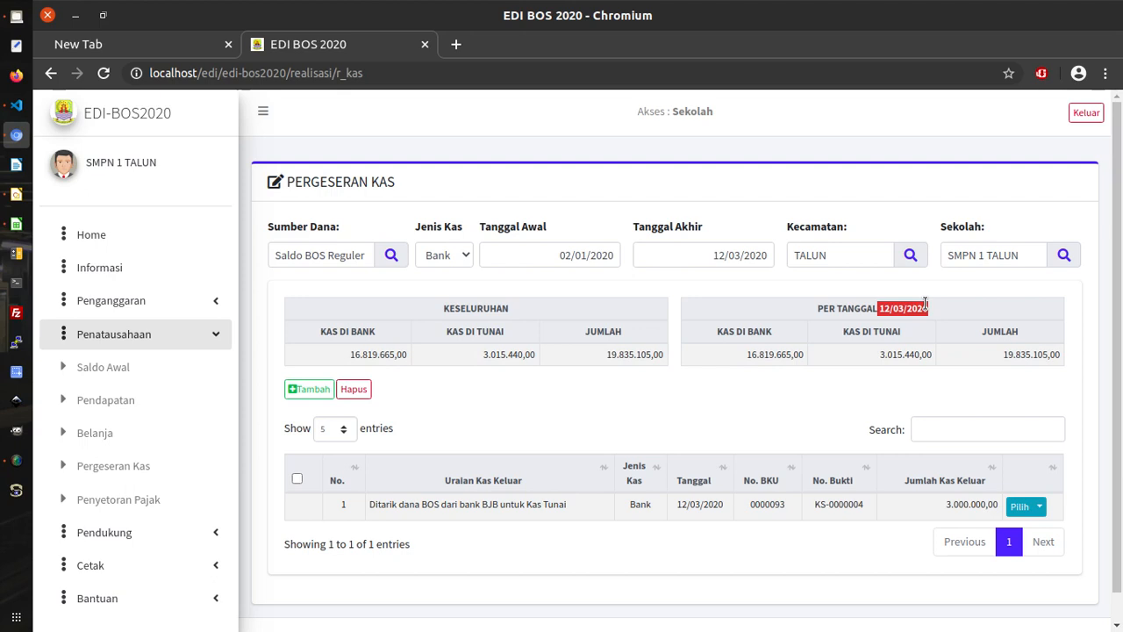
{"action": "left_click", "coordinate": [913, 397]}
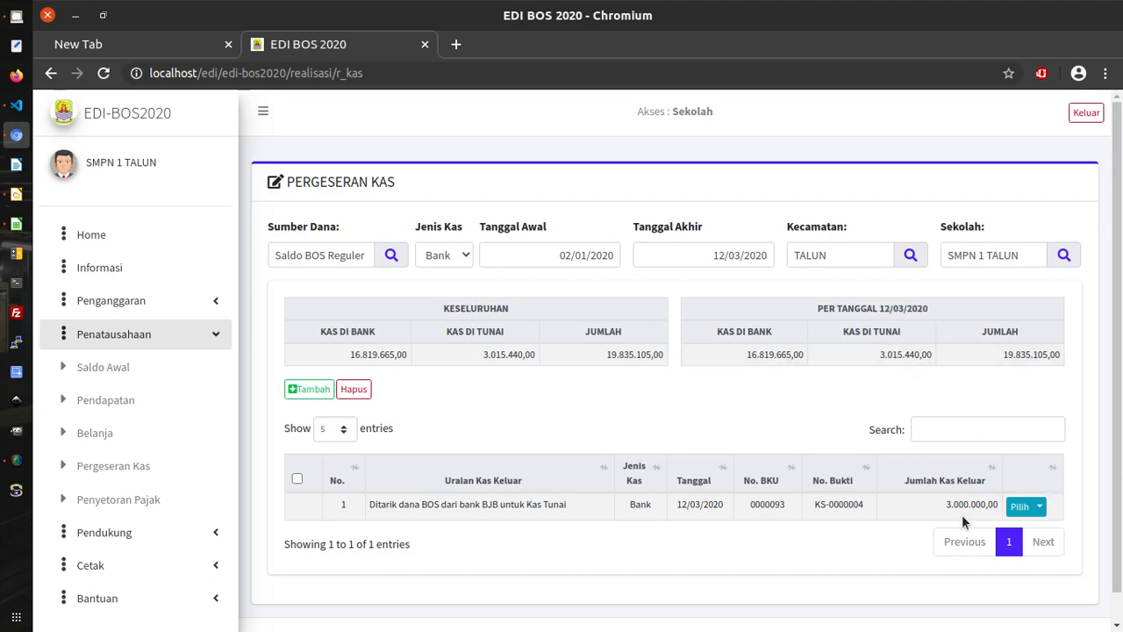
{"action": "left_click_drag", "start_coordinate": [946, 504], "coordinate": [986, 503]}
- Set Tanggal Akhir to 11/03/2020 to check the Kas di Tunai balance, and return it to 12/03/2020
{"action": "left_click", "coordinate": [684, 256]}
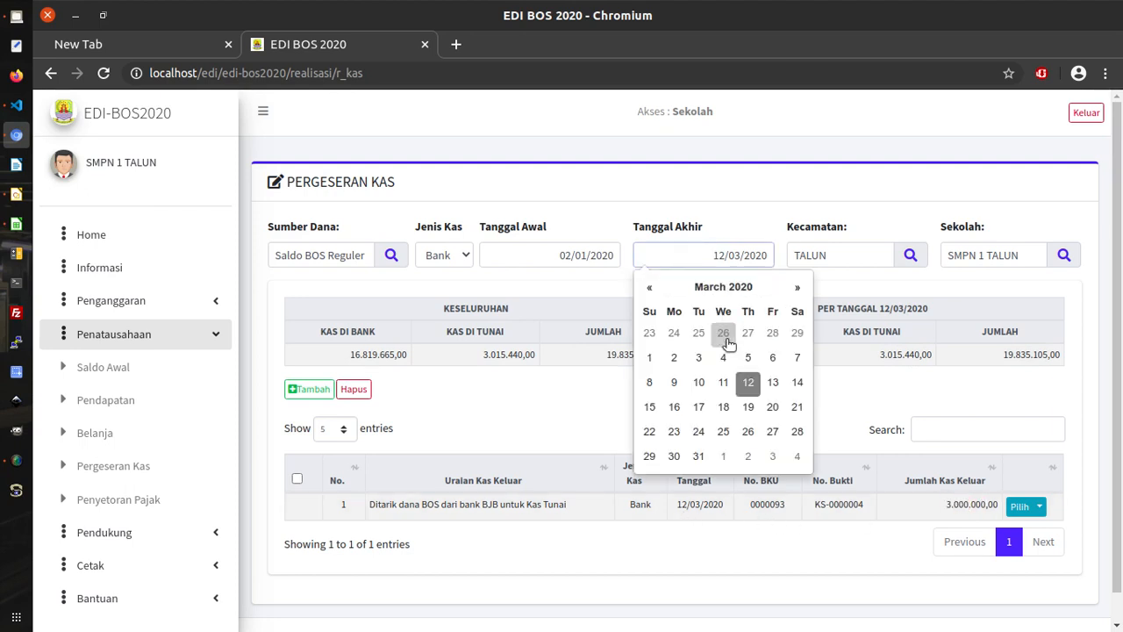
{"action": "left_click", "coordinate": [723, 382]}
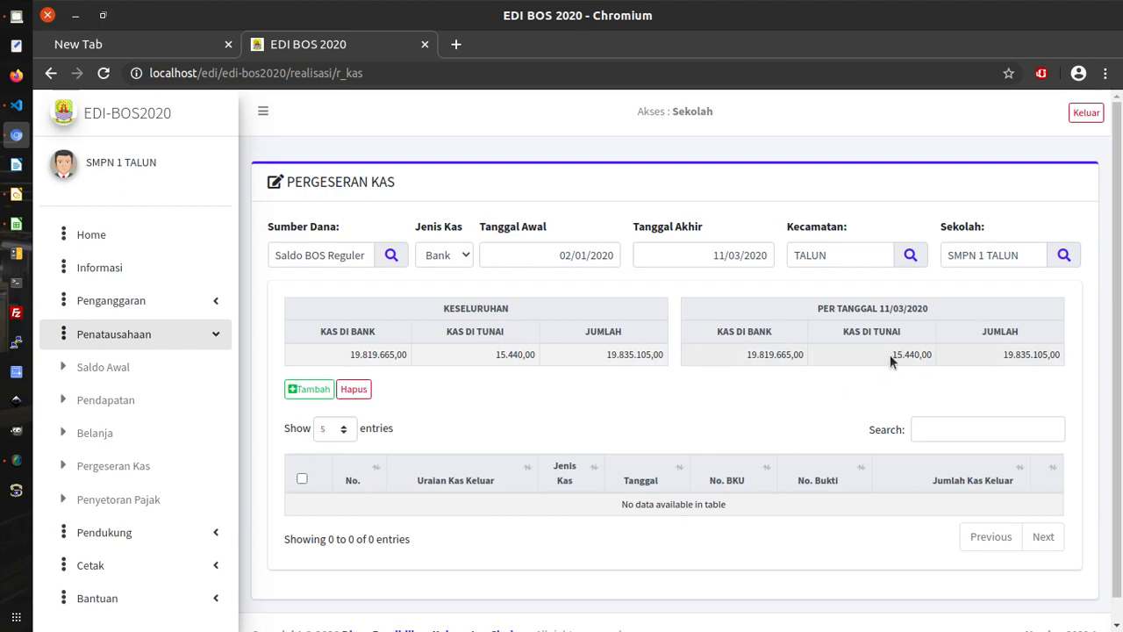
{"action": "left_click_drag", "start_coordinate": [891, 355], "coordinate": [920, 356]}
{"action": "left_click", "coordinate": [891, 355]}
{"action": "left_click_drag", "start_coordinate": [891, 355], "coordinate": [920, 357]}
{"action": "left_click", "coordinate": [740, 261]}
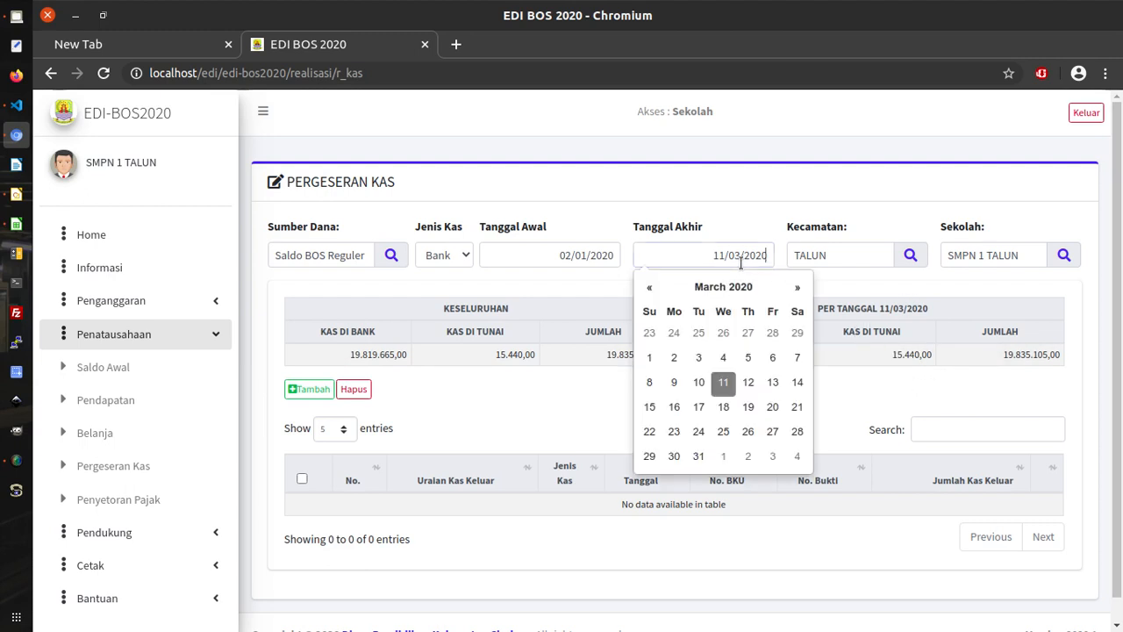
{"action": "left_click", "coordinate": [748, 382]}
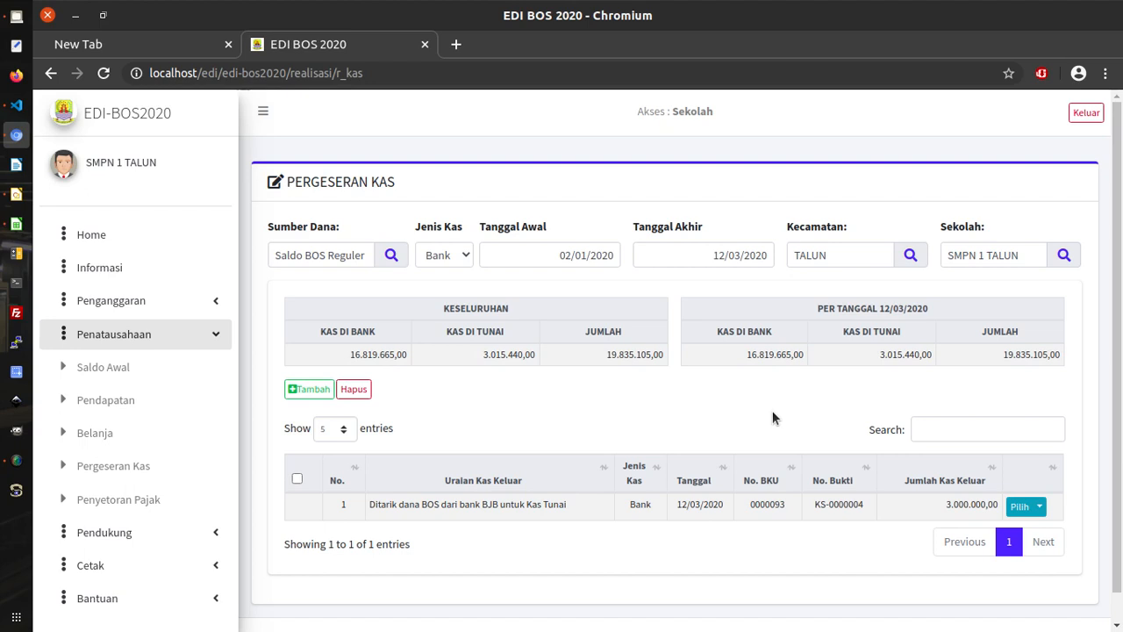
- Set Jenis Kas to Tunai and begin a new Kas Keluar record with the Anggaran "Saldo Awal Dana BOS Pusat, BOS Afirmasi, dan BOS Kinerja"
{"action": "left_click", "coordinate": [468, 255]}
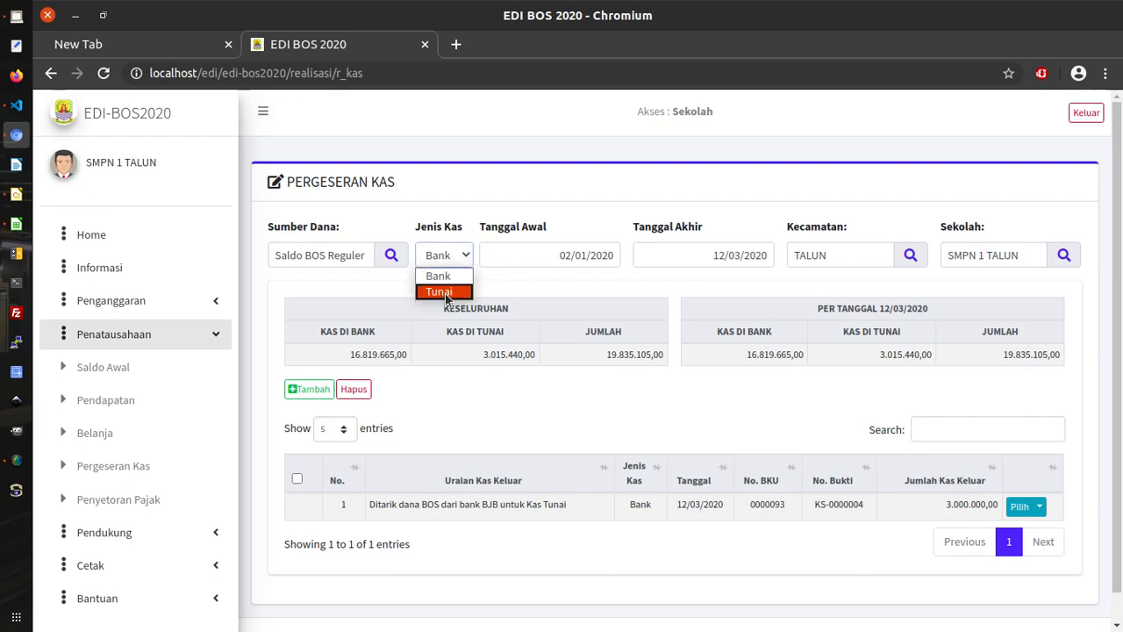
{"action": "left_click", "coordinate": [447, 293]}
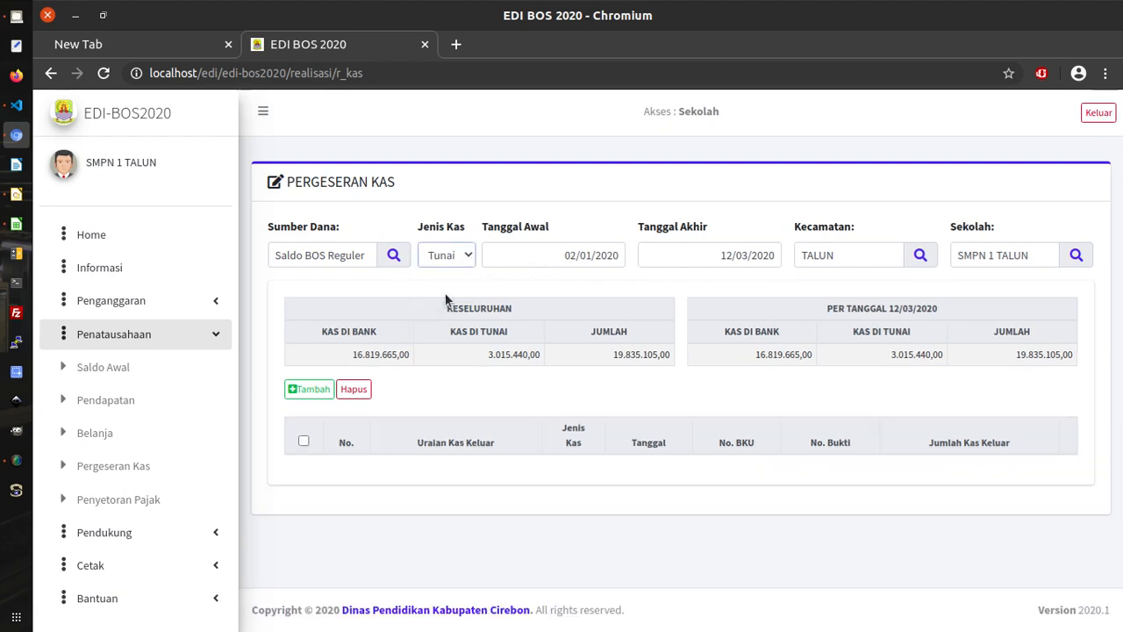
{"action": "left_click", "coordinate": [305, 392]}
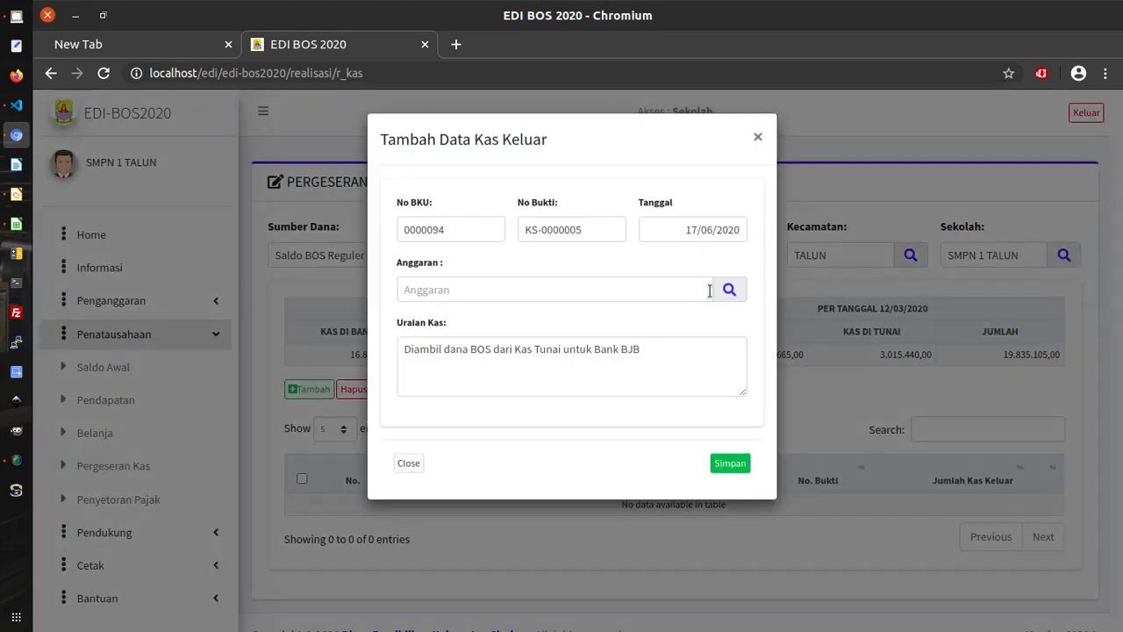
{"action": "left_click", "coordinate": [728, 292]}
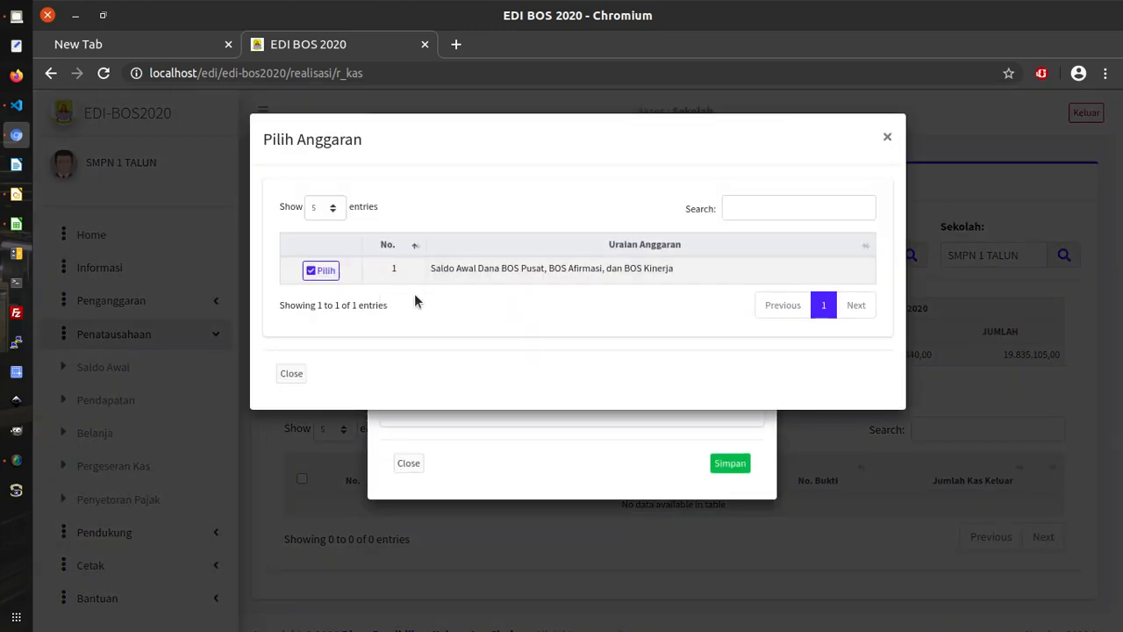
{"action": "left_click", "coordinate": [339, 273]}
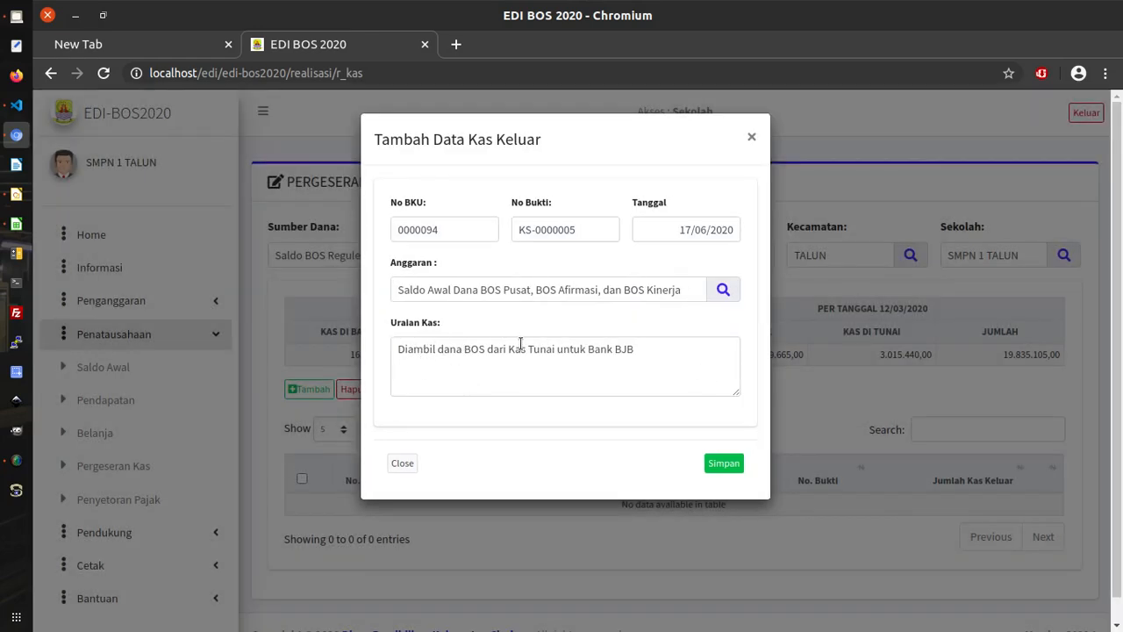
- Change the new record's Uraian Kas to "Disetor dana BOS dari Kas Tunai untuk Bank BJB" and save it
{"action": "left_click", "coordinate": [433, 348]}
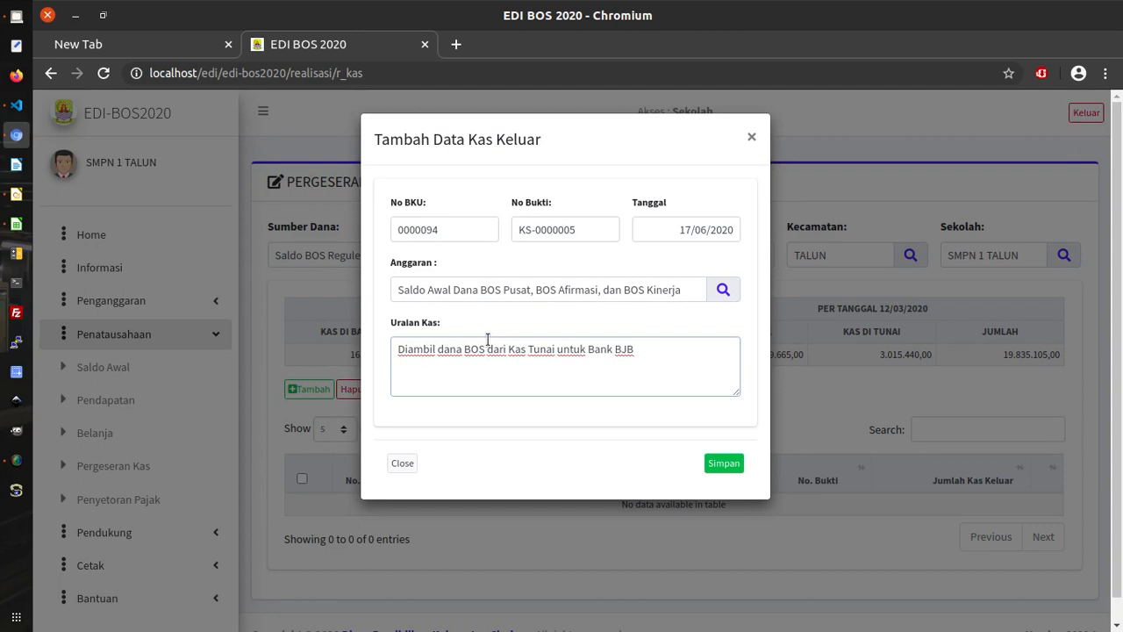
{"action": "key", "text": "BackSpace"}
{"action": "key", "text": "BackSpace"}
{"action": "key", "text": "BackSpace"}
{"action": "key", "text": "BackSpace"}
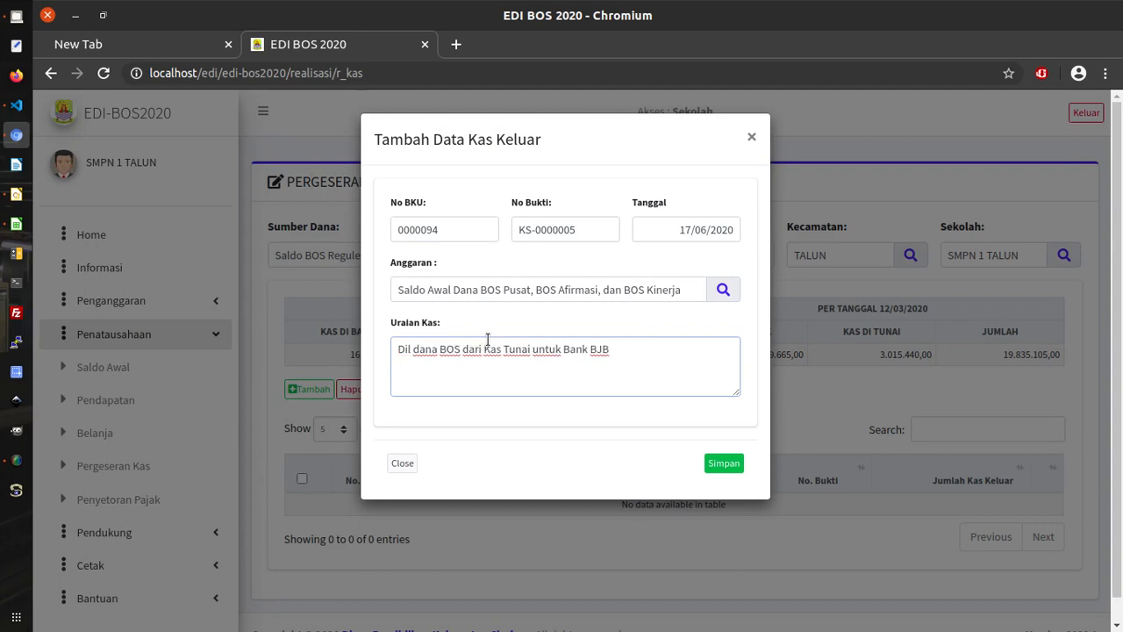
{"action": "key", "text": "Delete"}
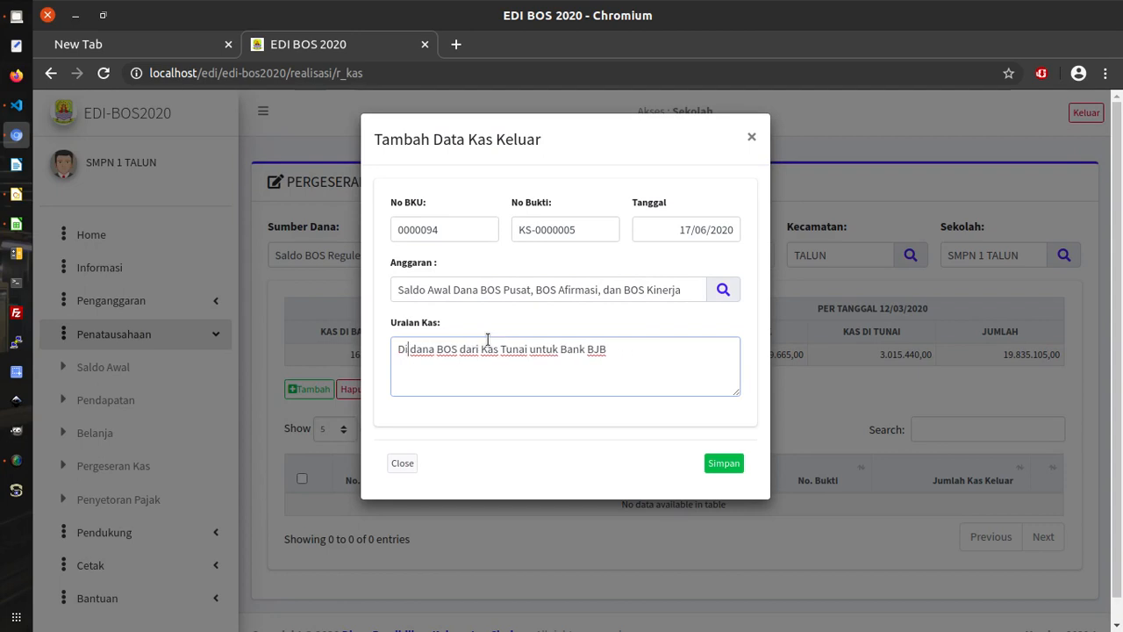
{"action": "type", "text": "setor"}
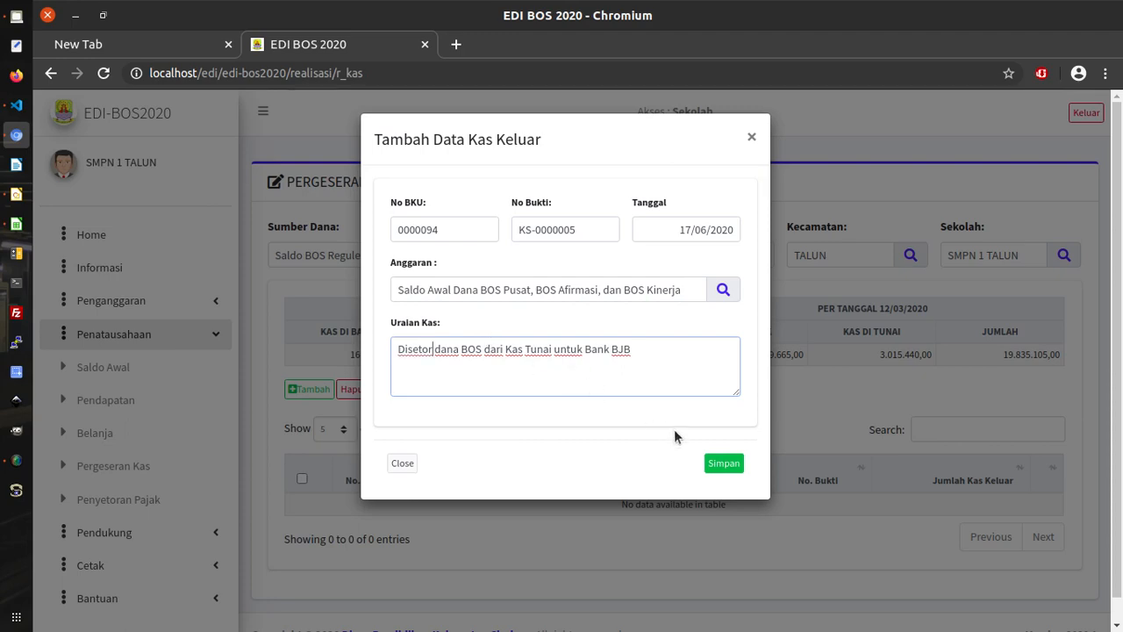
{"action": "left_click", "coordinate": [739, 467]}
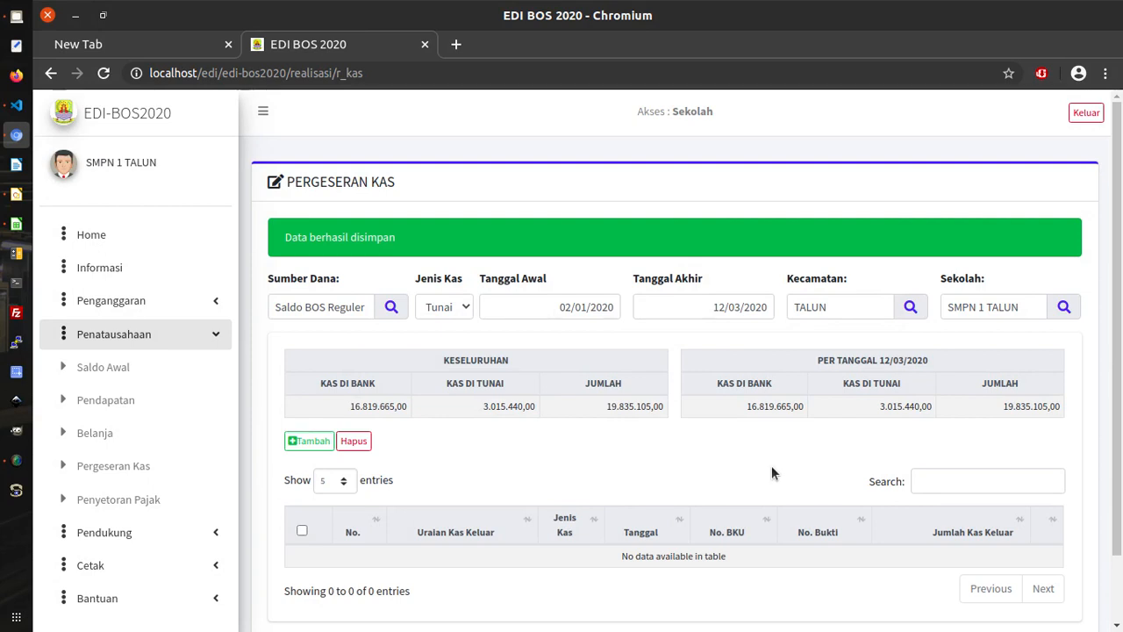
- Set the list's Tanggal Akhir filter to 17/06/2020
{"action": "scroll", "coordinate": [773, 473], "scroll_direction": "down", "scroll_amount": 2}
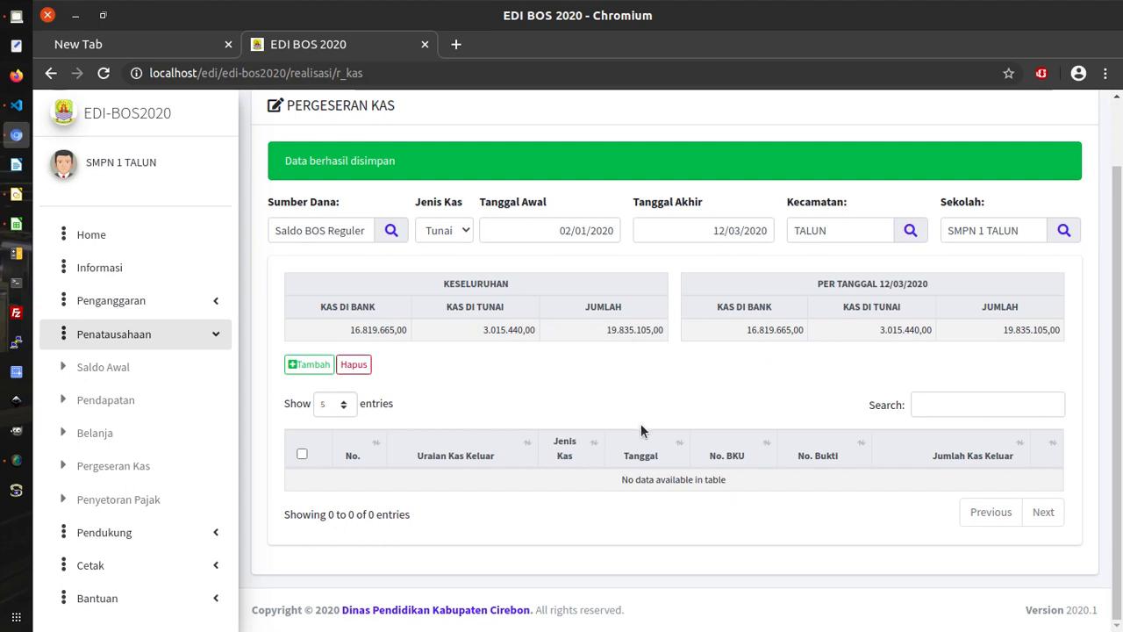
{"action": "left_click", "coordinate": [707, 230]}
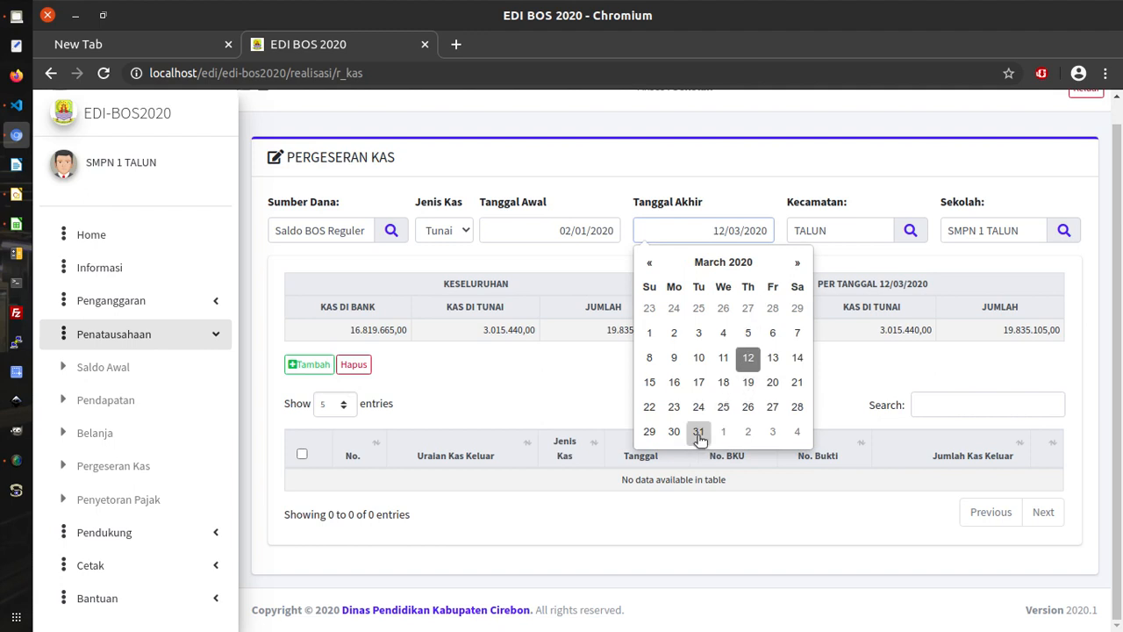
{"action": "left_click", "coordinate": [705, 263]}
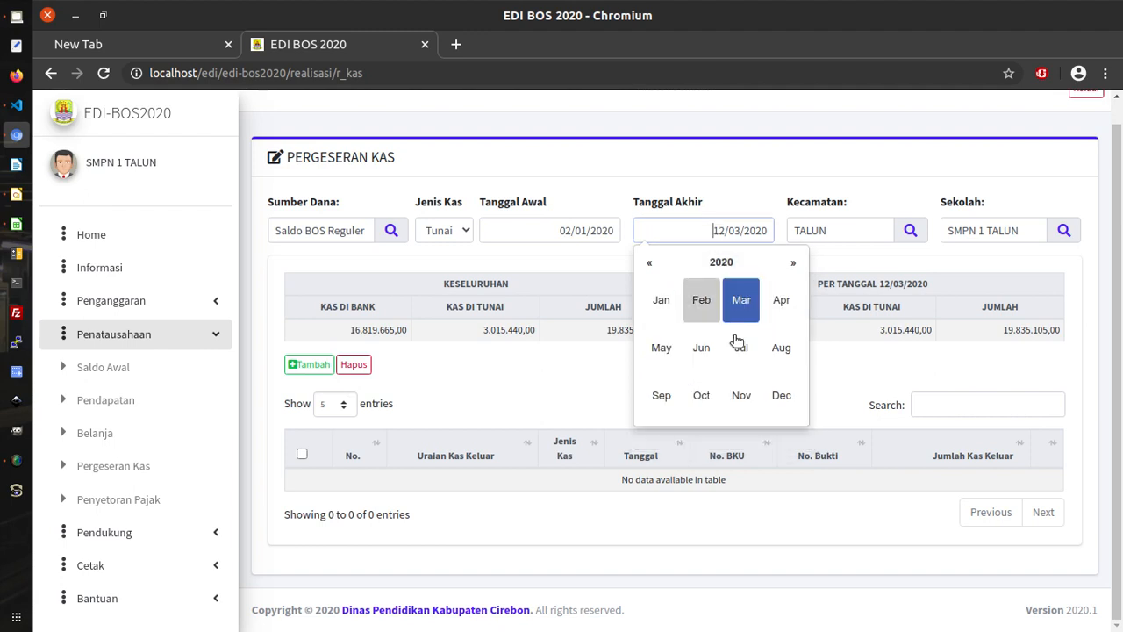
{"action": "left_click", "coordinate": [781, 389]}
{"action": "left_click", "coordinate": [723, 262]}
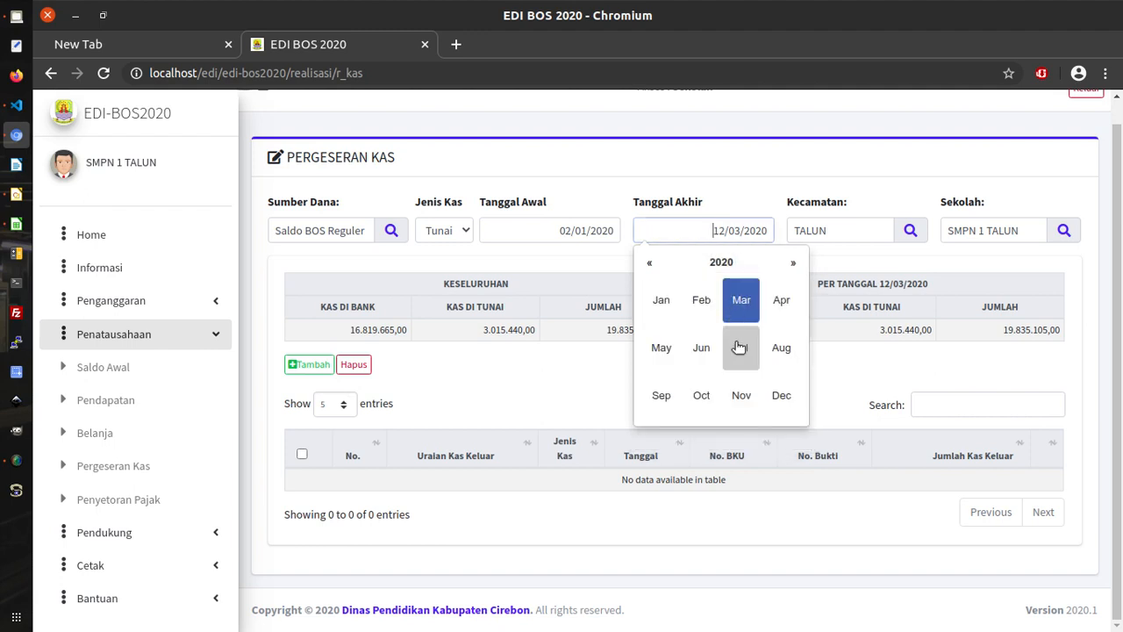
{"action": "left_click", "coordinate": [710, 348]}
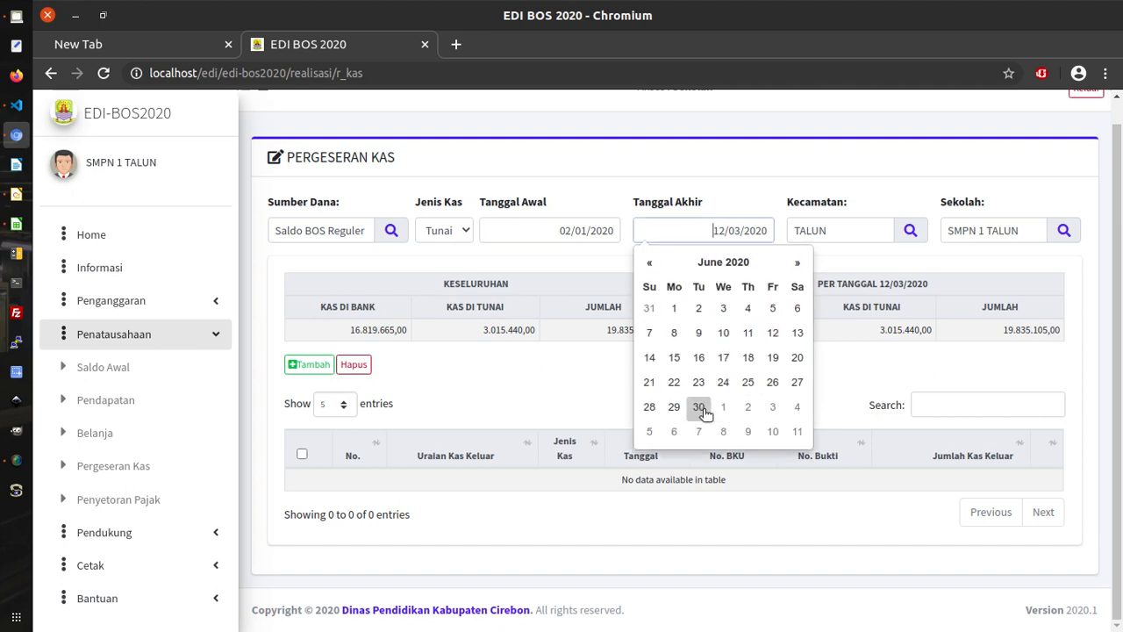
{"action": "left_click", "coordinate": [724, 356]}
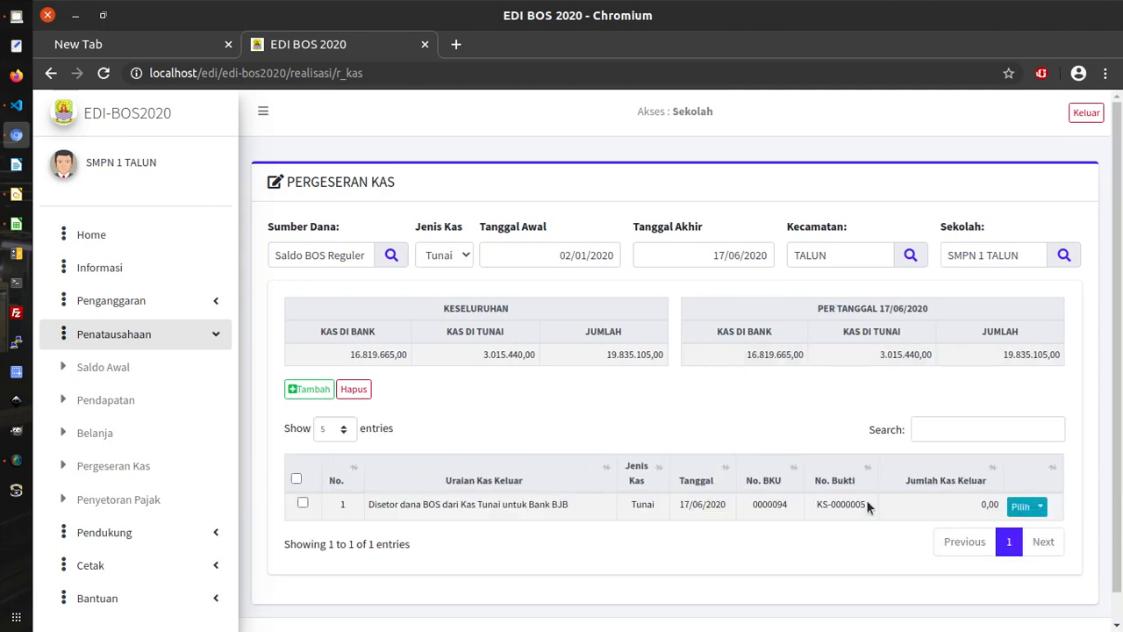
- Edit the cash deposit record's Tanggal to 31/03/2020 and save the change
{"action": "left_click", "coordinate": [1037, 506]}
{"action": "left_click", "coordinate": [978, 399]}
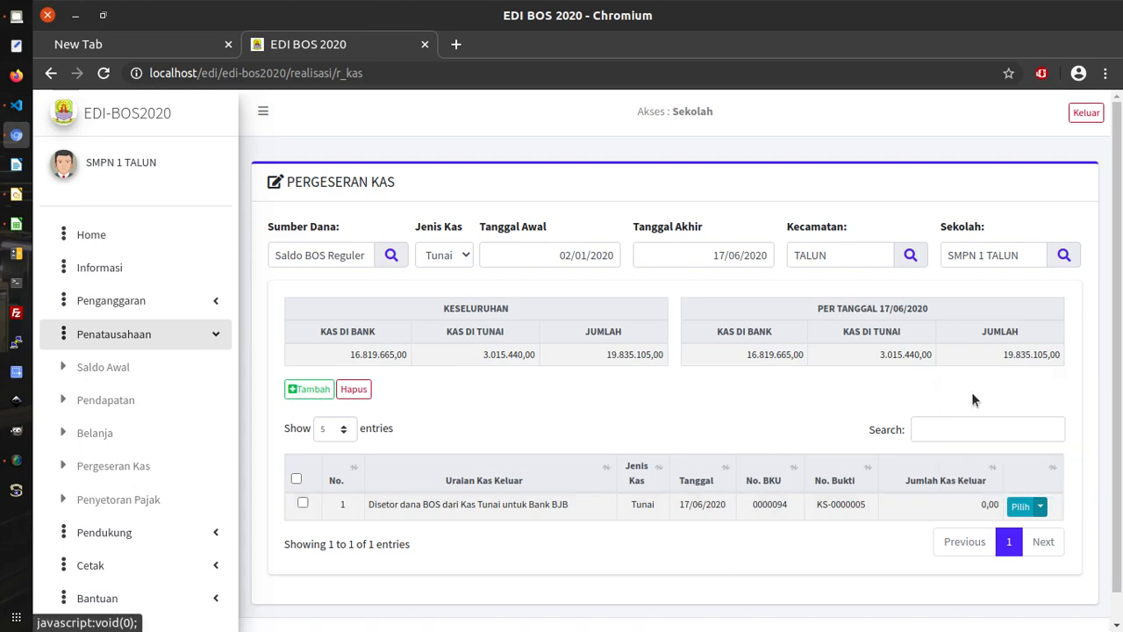
{"action": "left_click", "coordinate": [663, 228]}
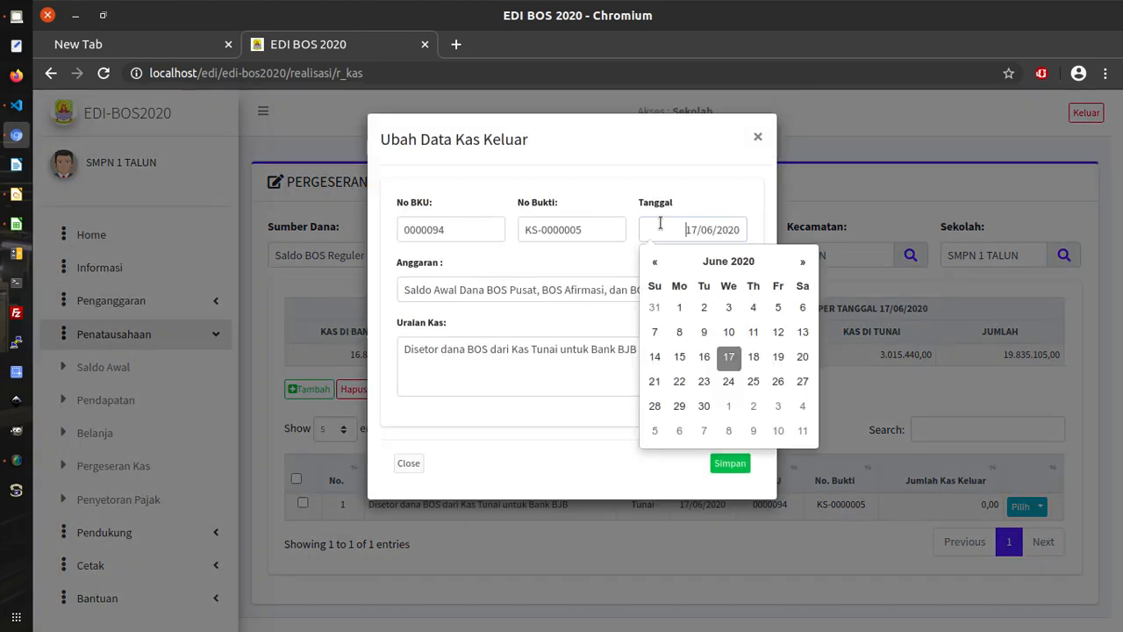
{"action": "left_click", "coordinate": [699, 262]}
{"action": "left_click", "coordinate": [739, 304]}
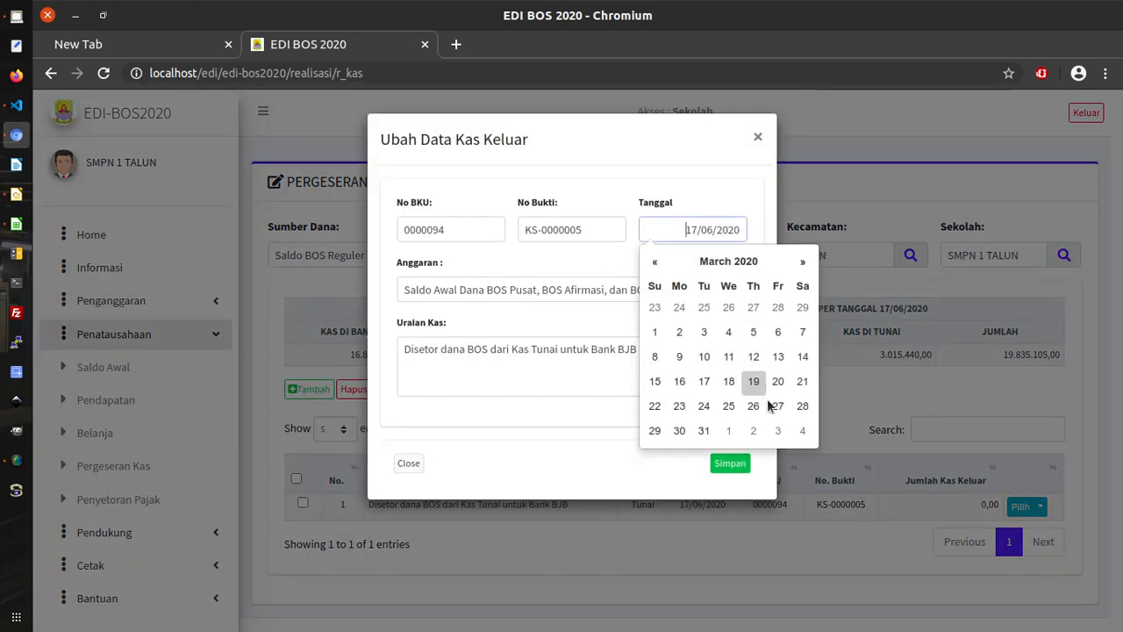
{"action": "left_click", "coordinate": [707, 431]}
{"action": "left_click", "coordinate": [732, 464]}
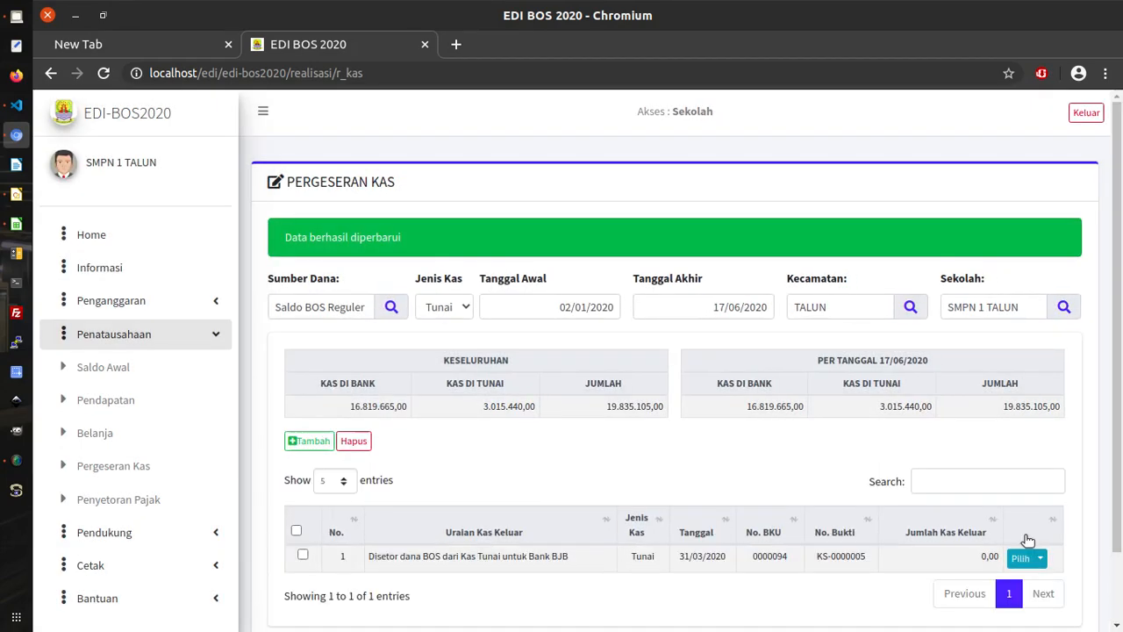
- Add a Kas Masuk record for the cash deposit with a Jumlah Dana of 2500000 and save it
{"action": "left_click", "coordinate": [1041, 559]}
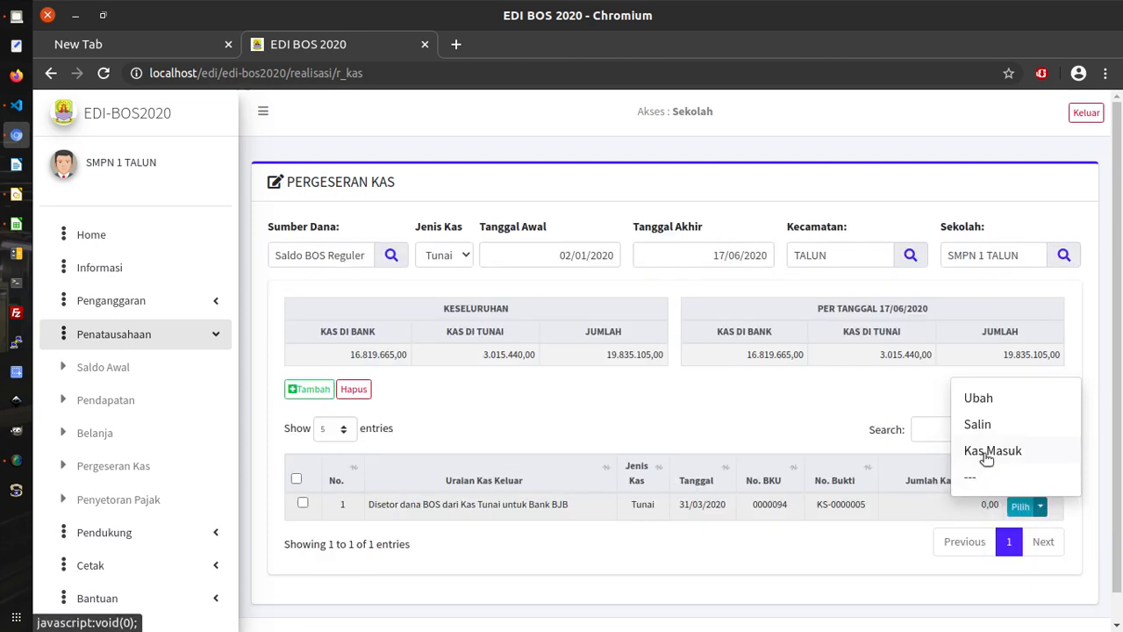
{"action": "left_click", "coordinate": [983, 453]}
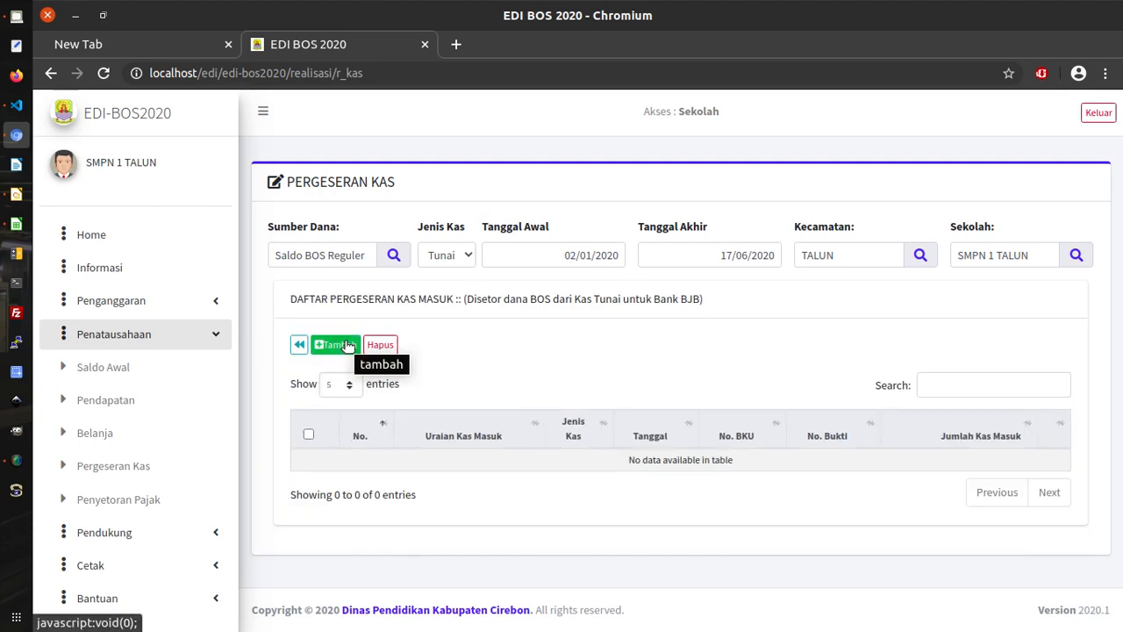
{"action": "left_click", "coordinate": [348, 345]}
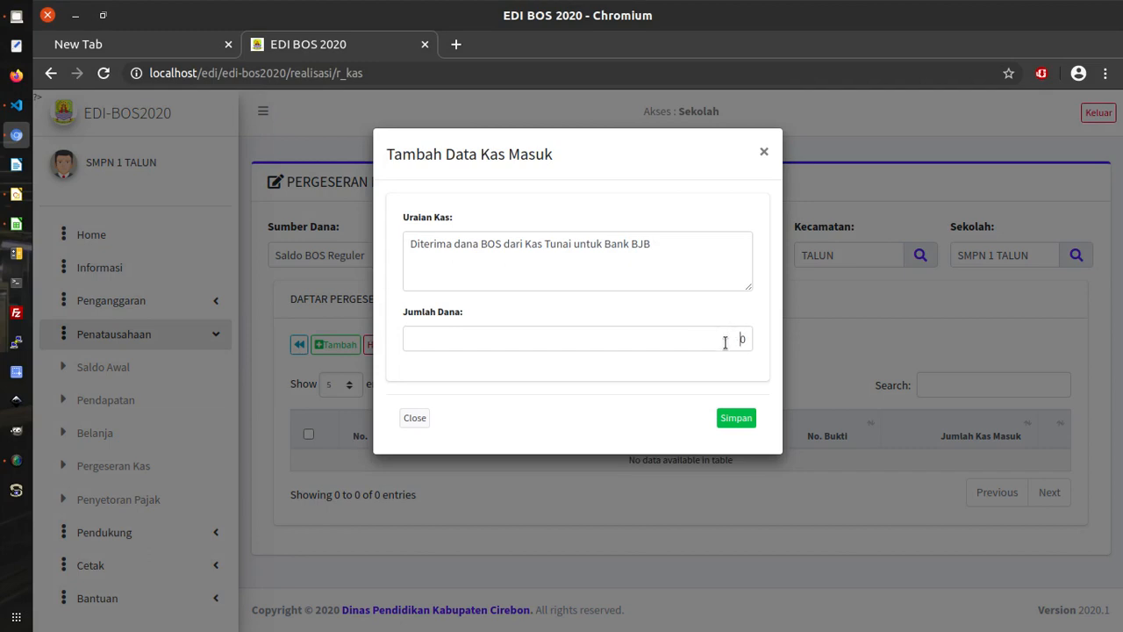
{"action": "left_click", "coordinate": [725, 342]}
{"action": "type", "text": "2"}
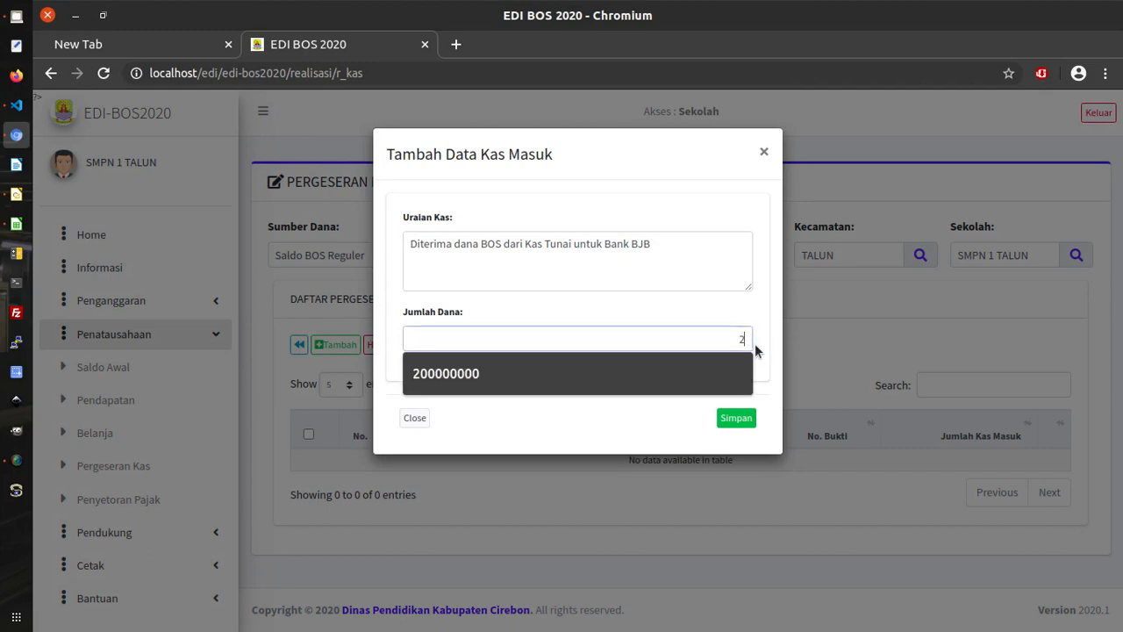
{"action": "type", "text": "500000"}
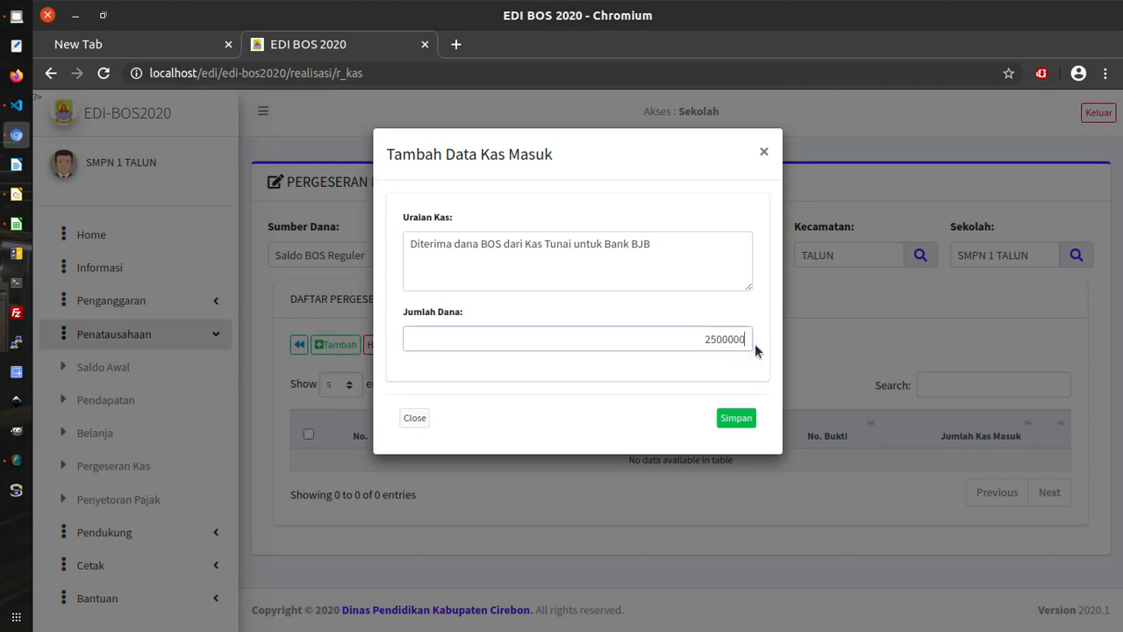
{"action": "left_click", "coordinate": [736, 419]}
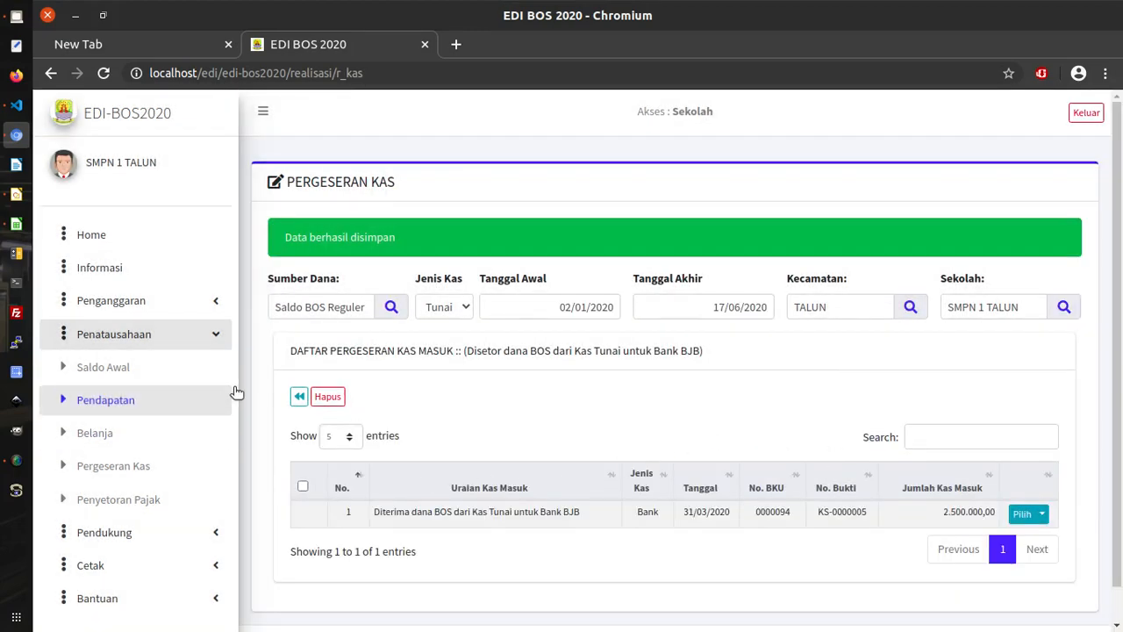
- Return to the Kas Keluar list and check the Kas di Tunai balance in the dated summary
{"action": "left_click", "coordinate": [301, 395]}
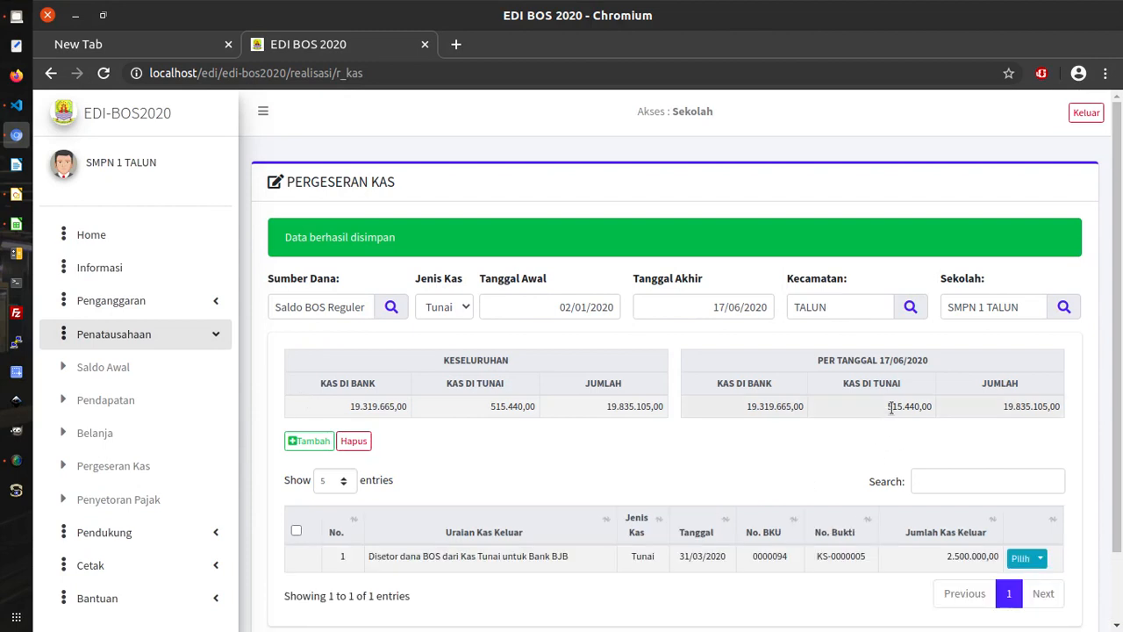
{"action": "left_click_drag", "start_coordinate": [889, 406], "coordinate": [920, 408]}
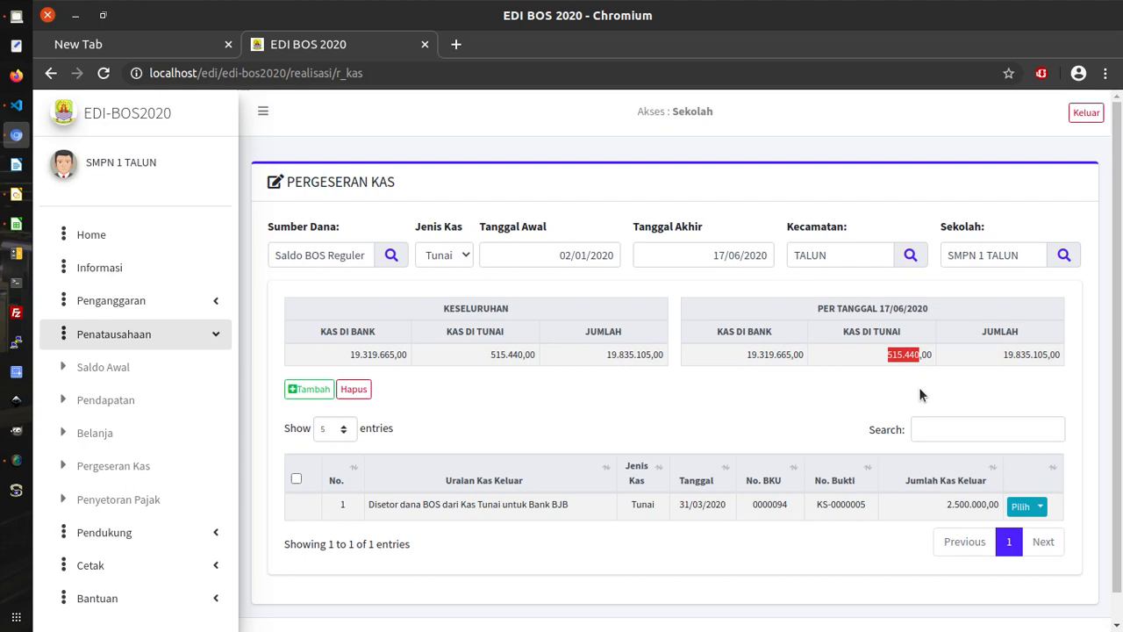
{"action": "left_click", "coordinate": [919, 391]}
- Switch to pergeseran-kas.odg in LibreOffice Draw and review the cash transfer diagram on page 3 and the topic list on page 1
{"action": "left_click", "coordinate": [16, 463]}
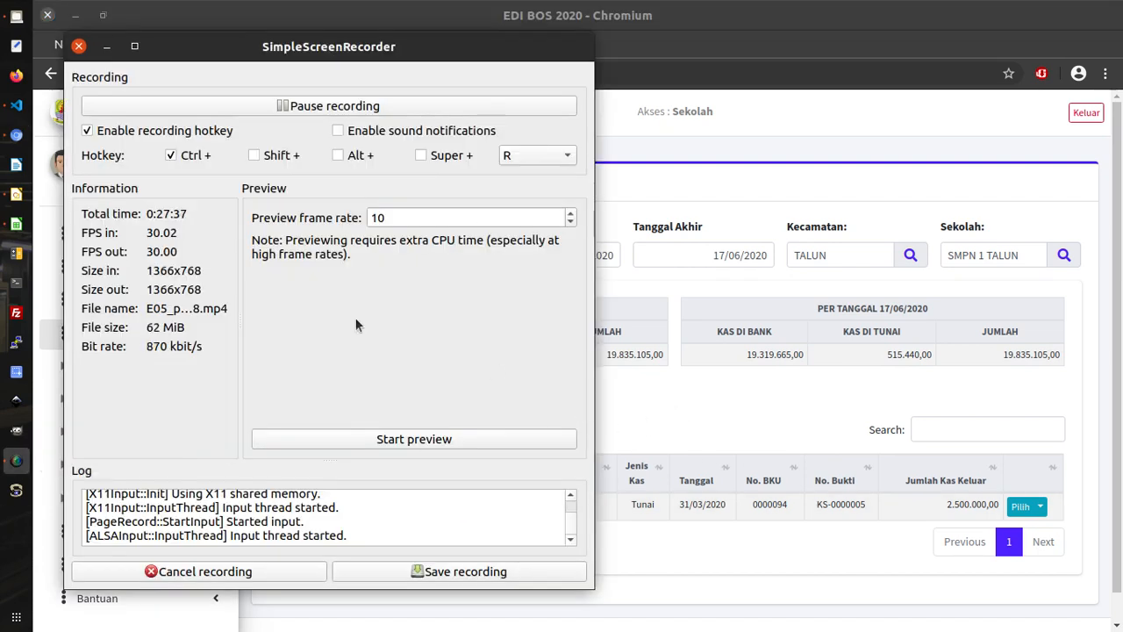
{"action": "left_click", "coordinate": [16, 194]}
{"action": "left_click", "coordinate": [14, 465]}
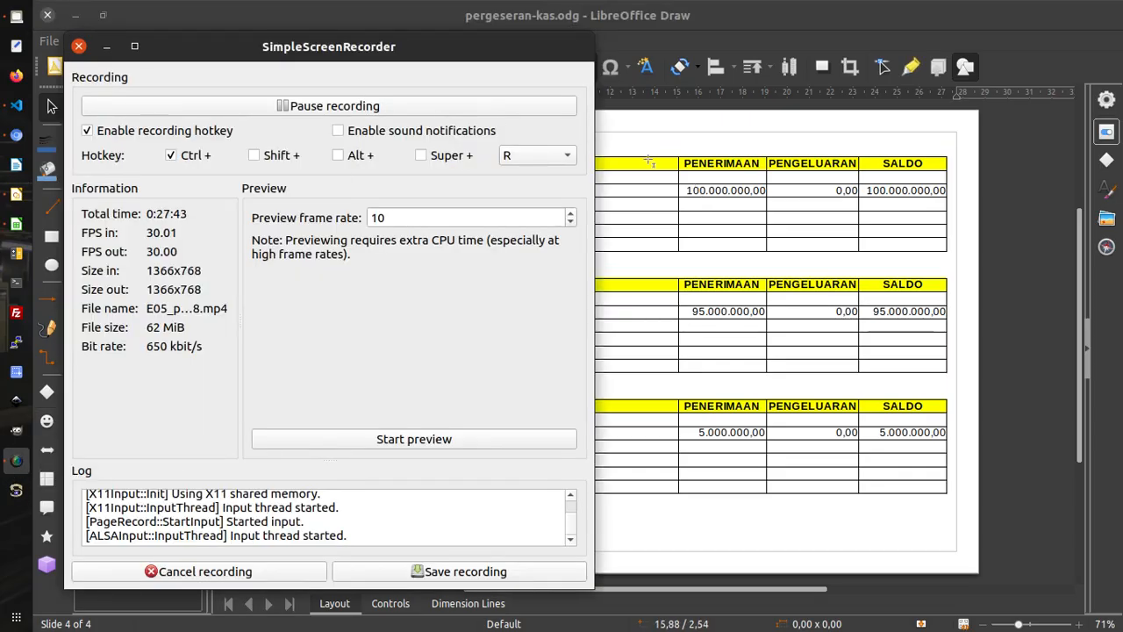
{"action": "left_click", "coordinate": [712, 25]}
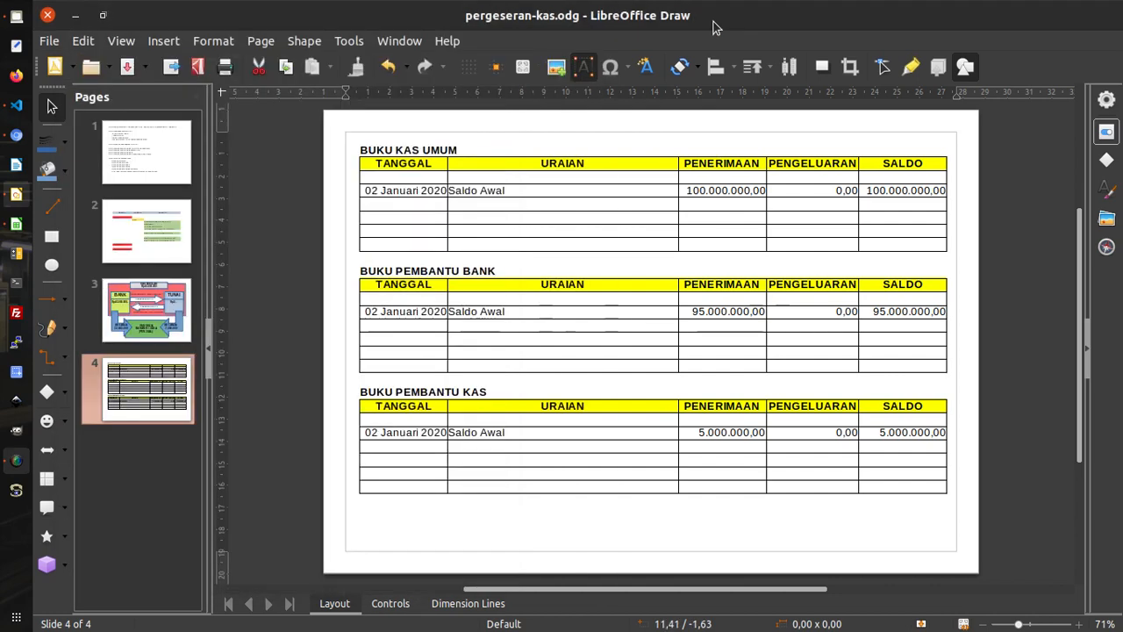
{"action": "left_click", "coordinate": [154, 292]}
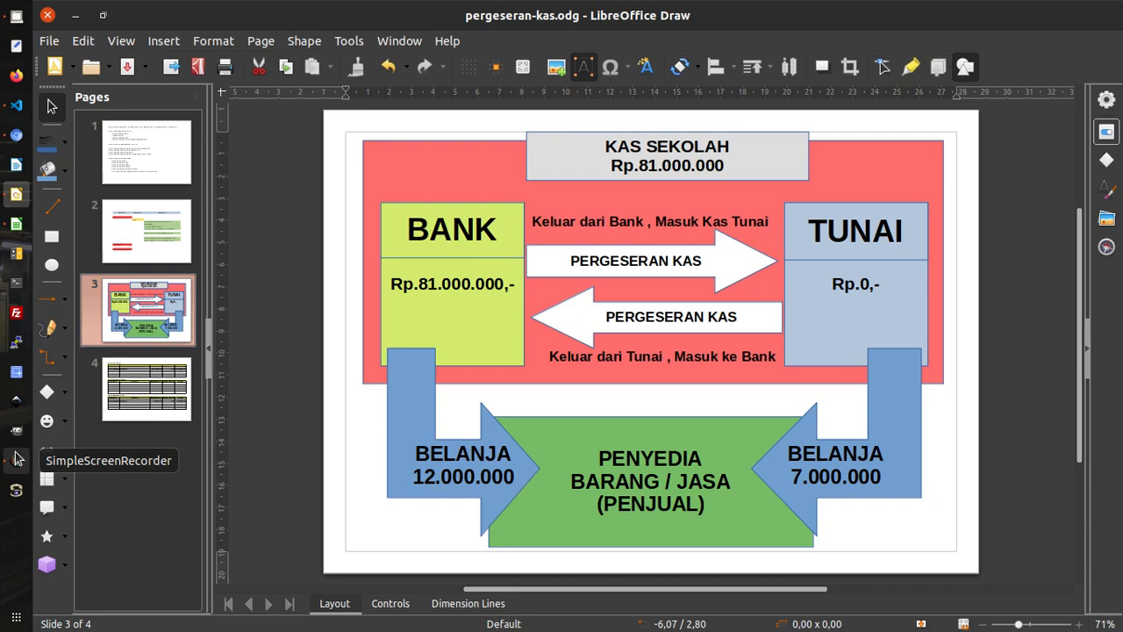
{"action": "key", "text": "Home"}
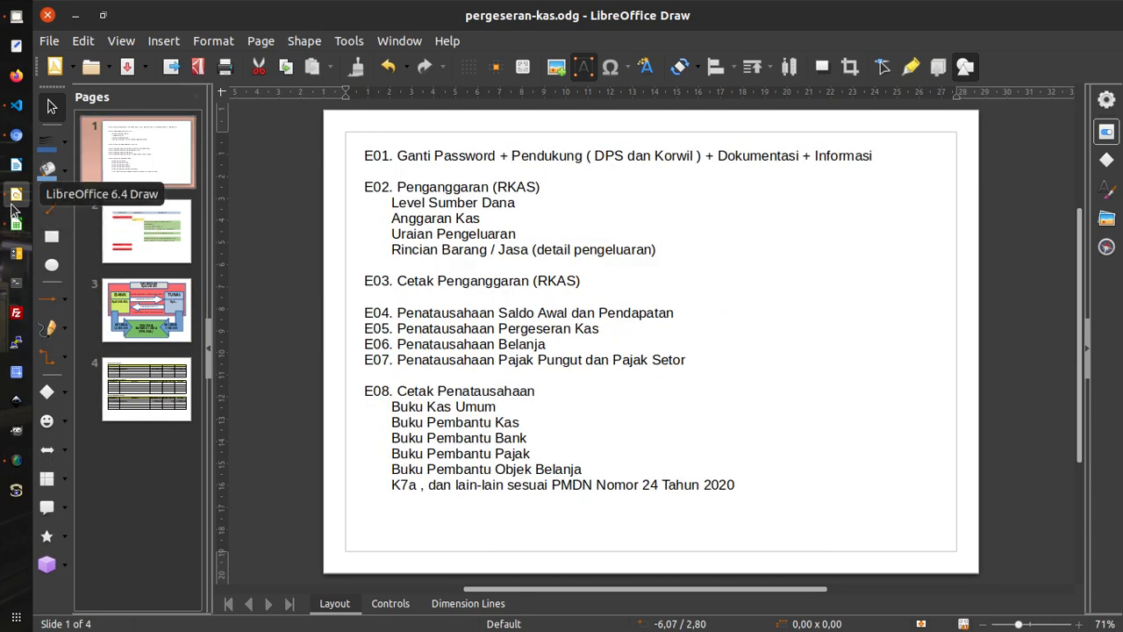
{"action": "left_click", "coordinate": [16, 462]}
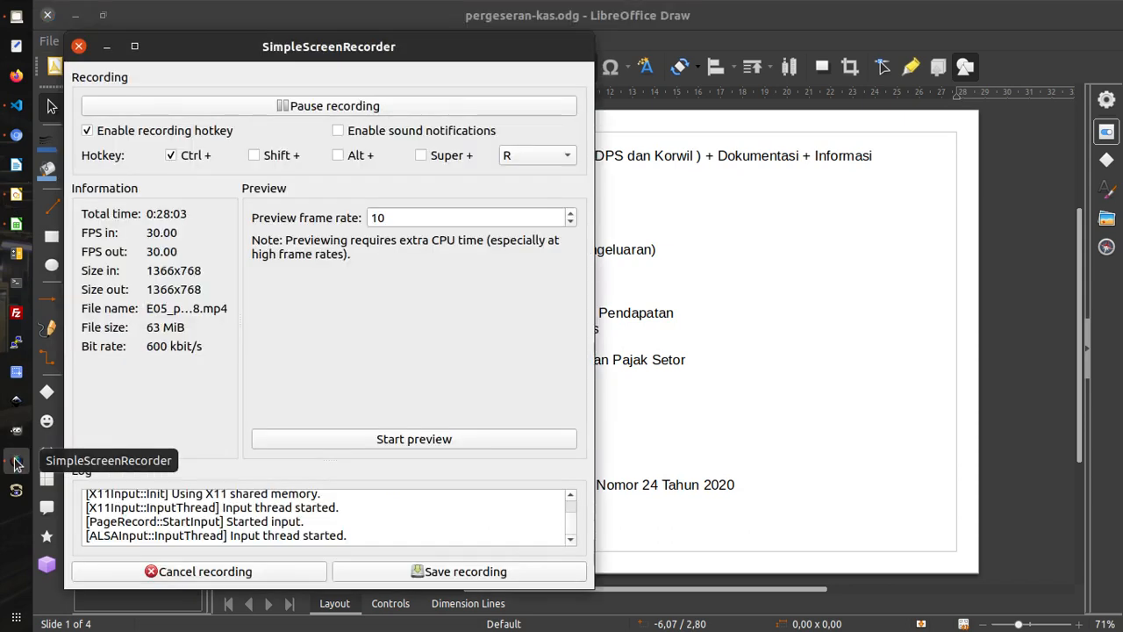